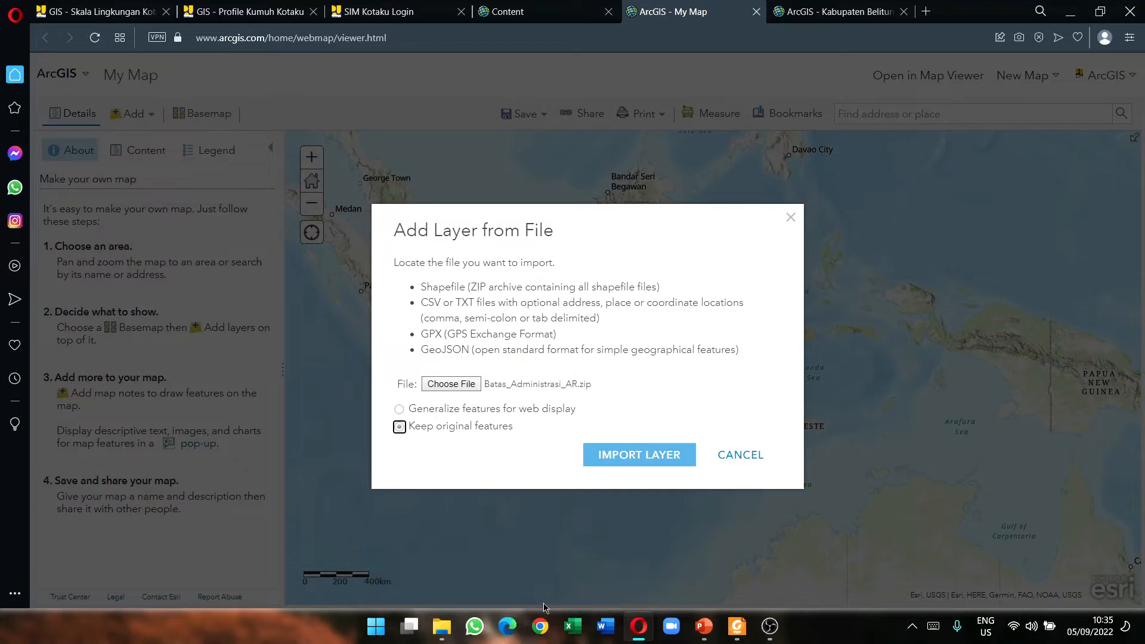
Step: Bring up the 01_BATAS_ADMINISTRASI folder in File Explorer and select Batas_Administrasi_AR.CPG
mouse_move(441, 626)
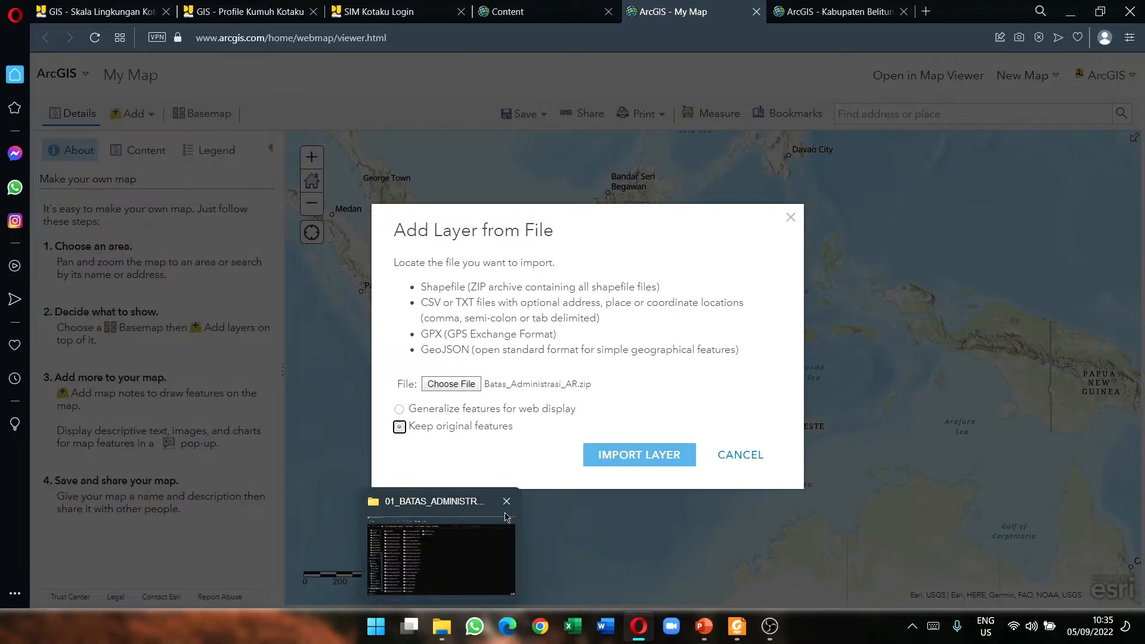
click(473, 555)
click(241, 138)
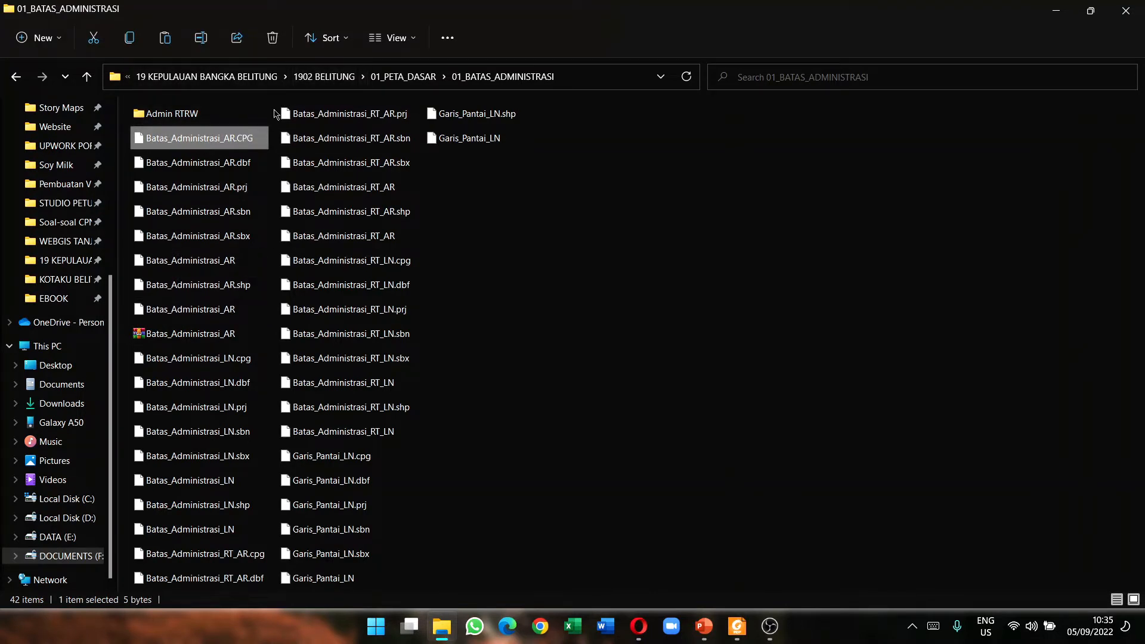
Step: Select all eight Batas_Administrasi_AR shapefile parts in the folder
click(566, 234)
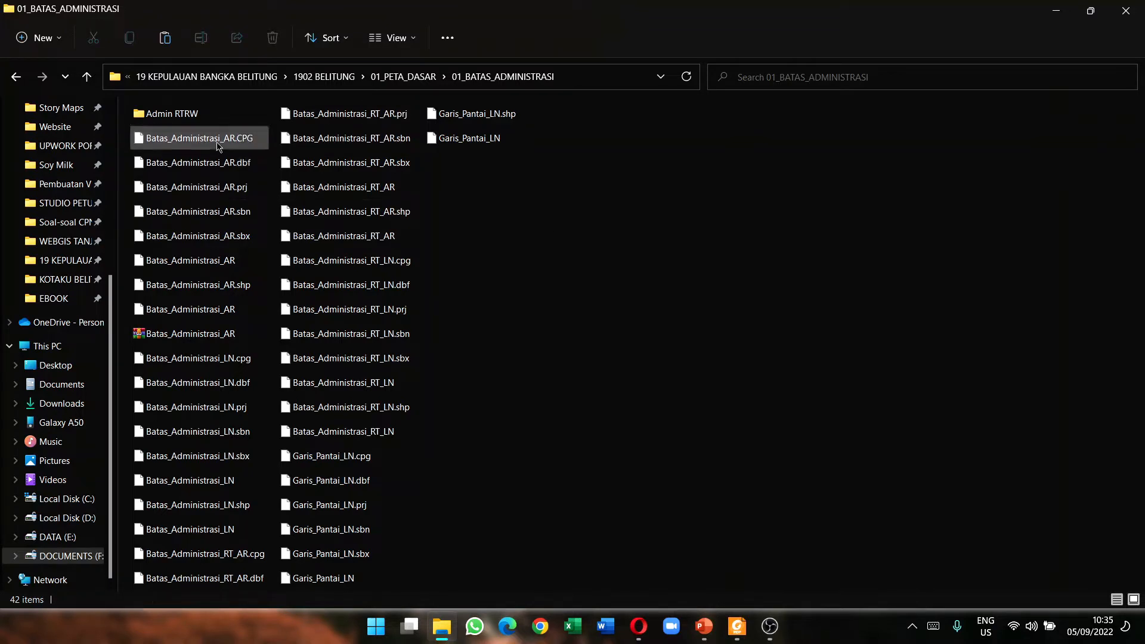
mouse_move(220, 146)
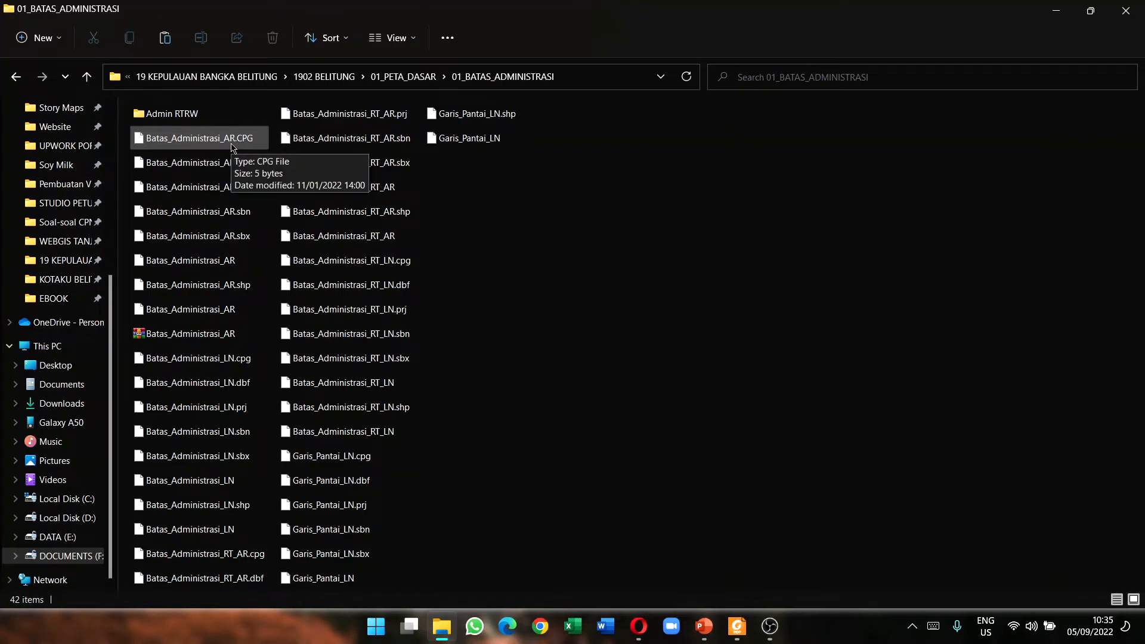
click(231, 146)
key(Down)
key(Down)
key(Down)
key(Down)
key(Down)
key(Down)
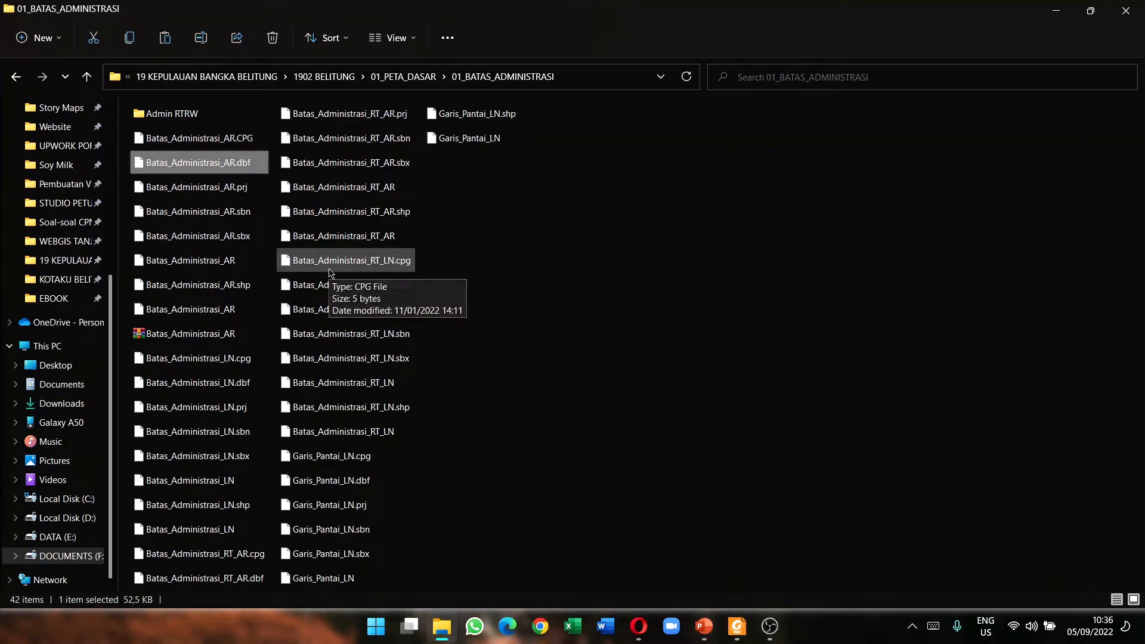
key(Down)
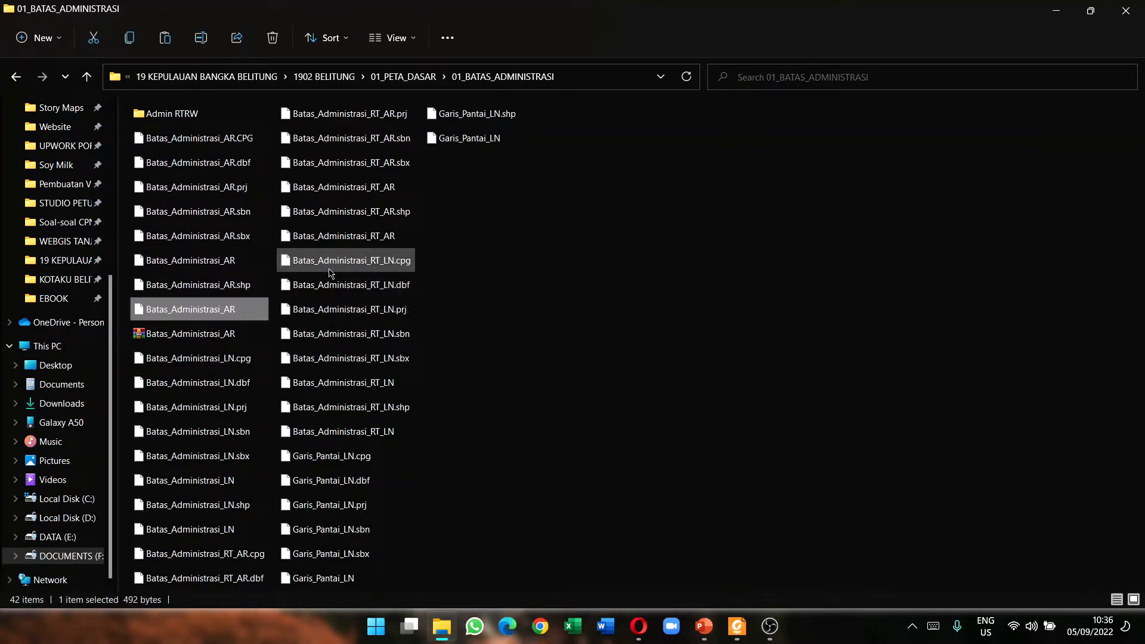
key(shift+Up)
key(shift+Up)
key(shift+Up)
key(shift+Up)
key(shift+Up)
key(shift+Up)
key(shift+Up)
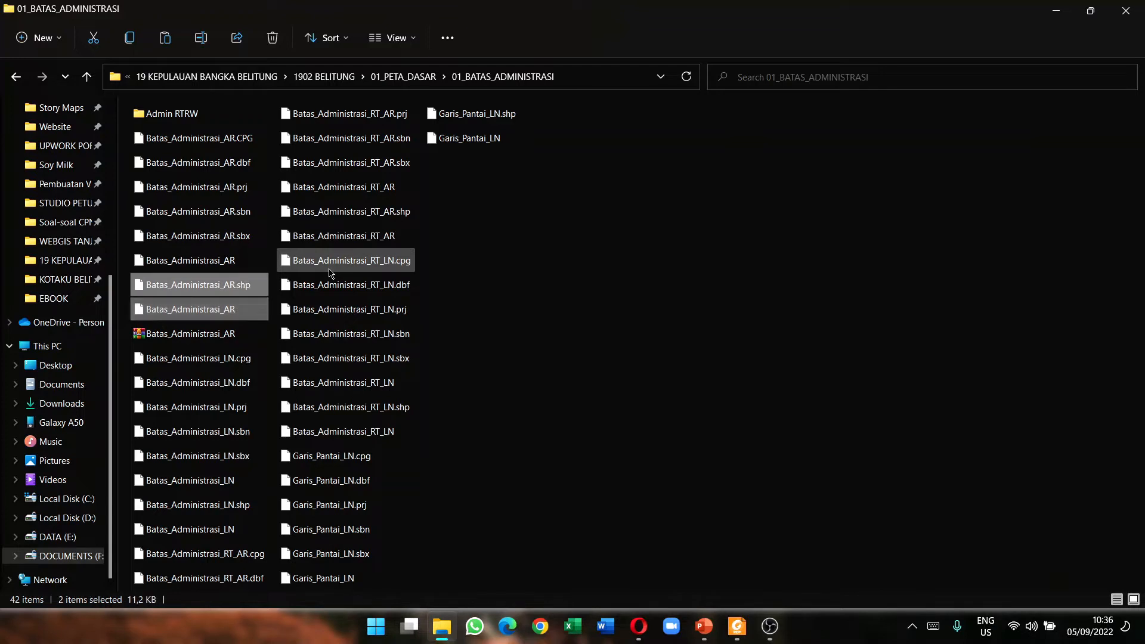
Step: Check the files' context menu, select the Batas_Administrasi_AR ZIP archive, and return to ArcGIS
right_click(206, 262)
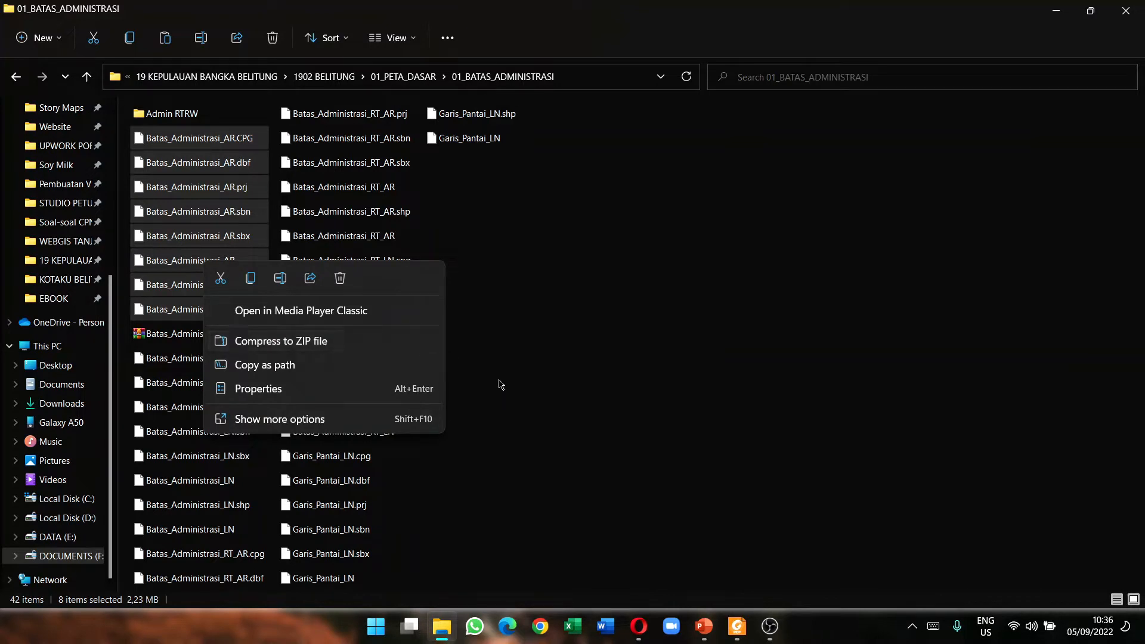
click(566, 355)
click(232, 335)
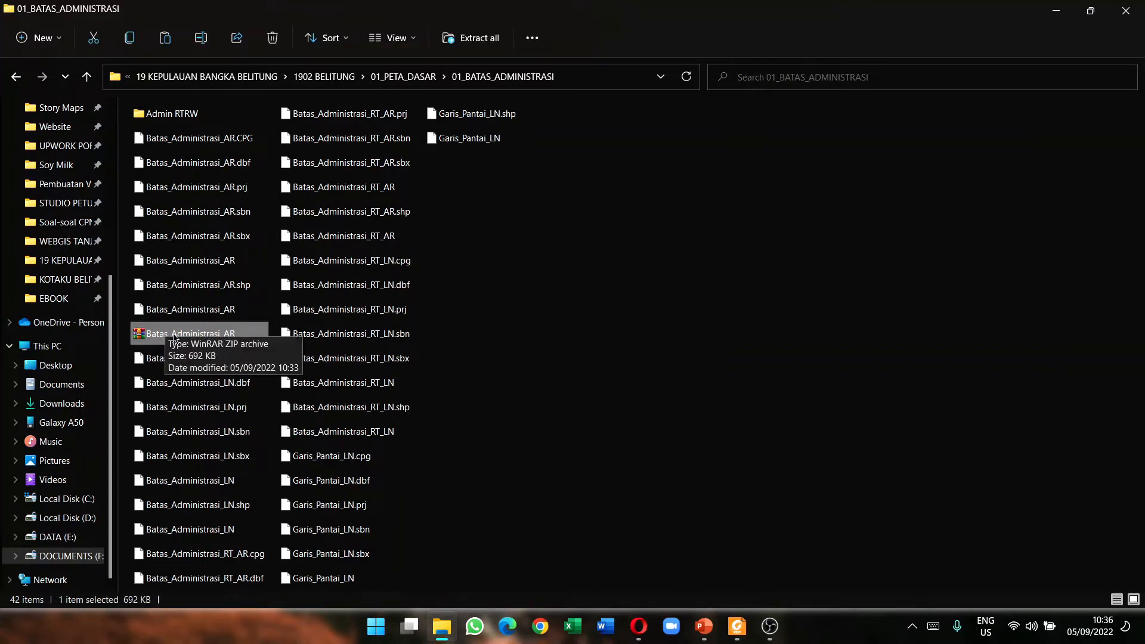
click(639, 627)
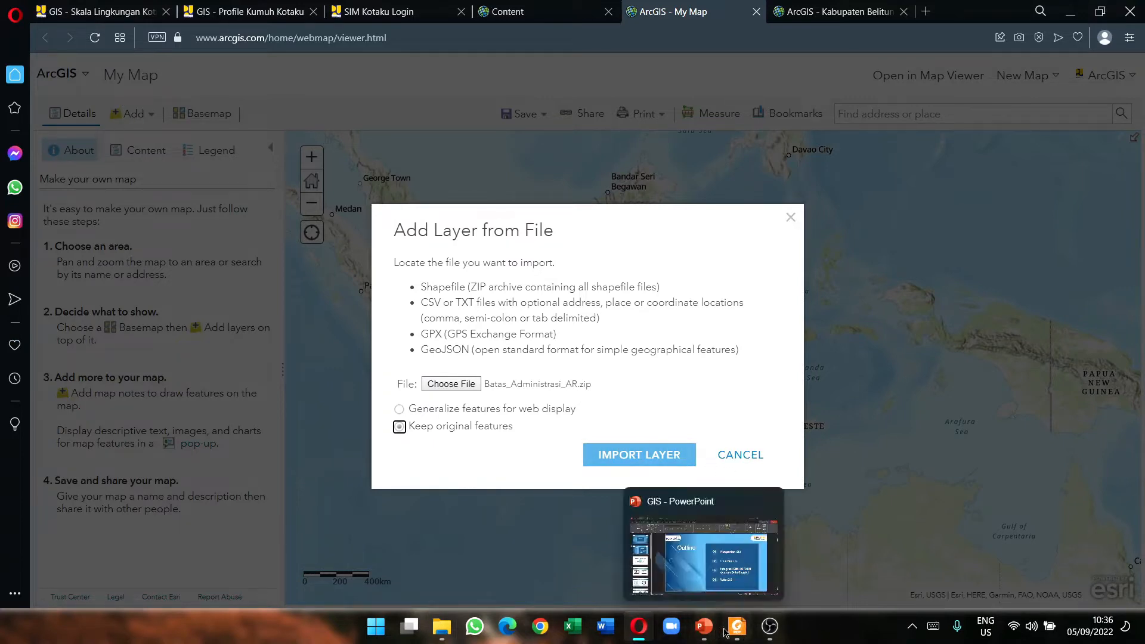
click(737, 627)
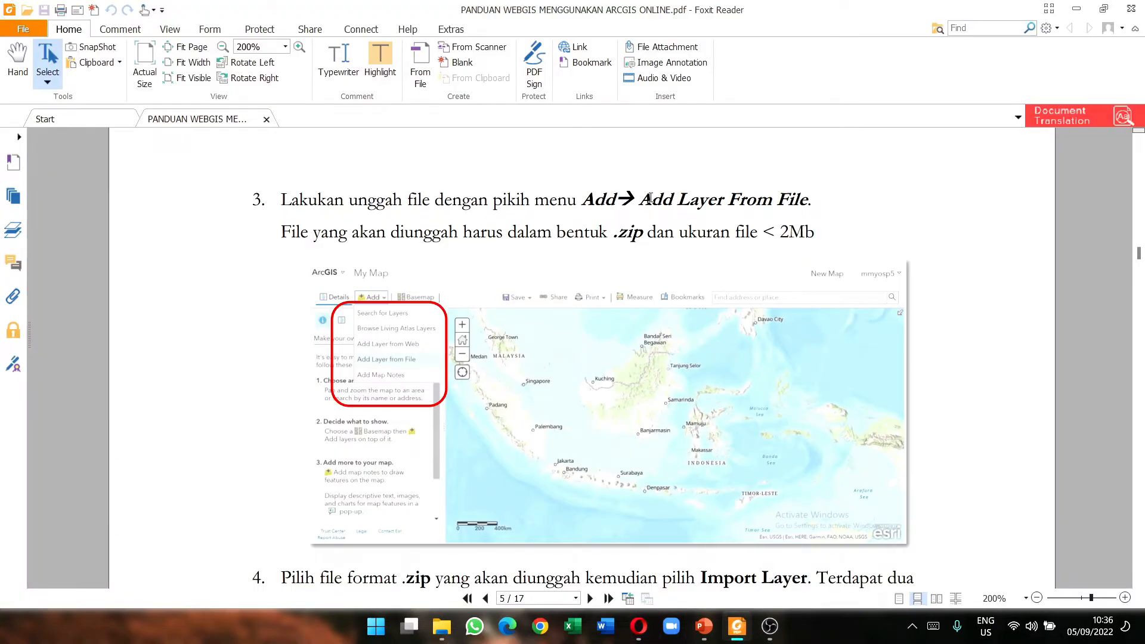
drag(641, 198, 811, 199)
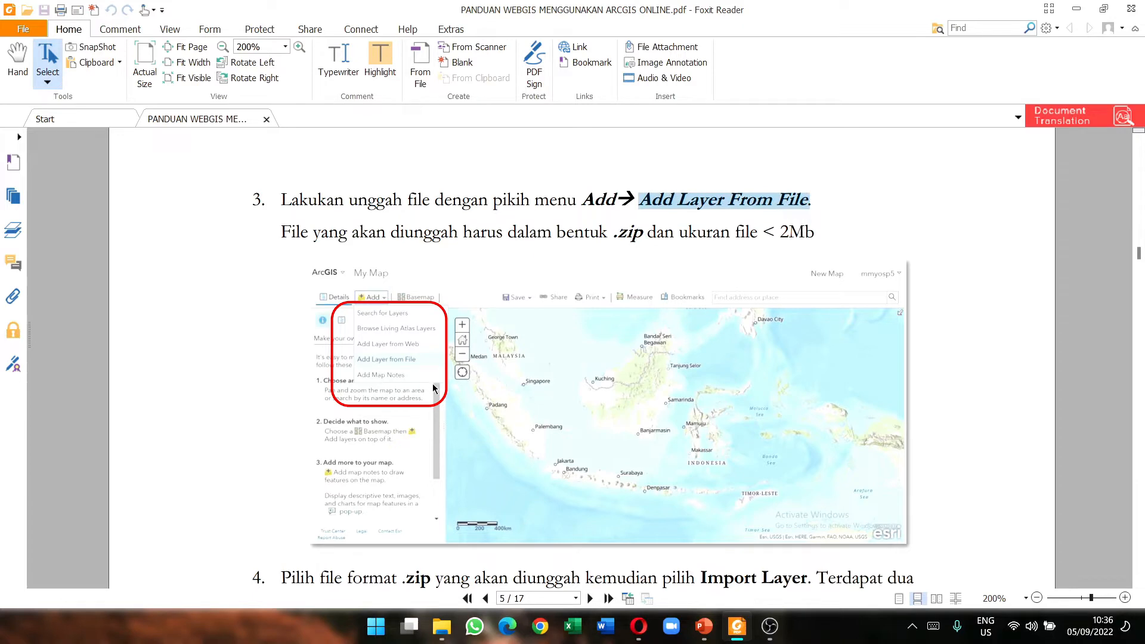
scroll(437, 388, up, 1)
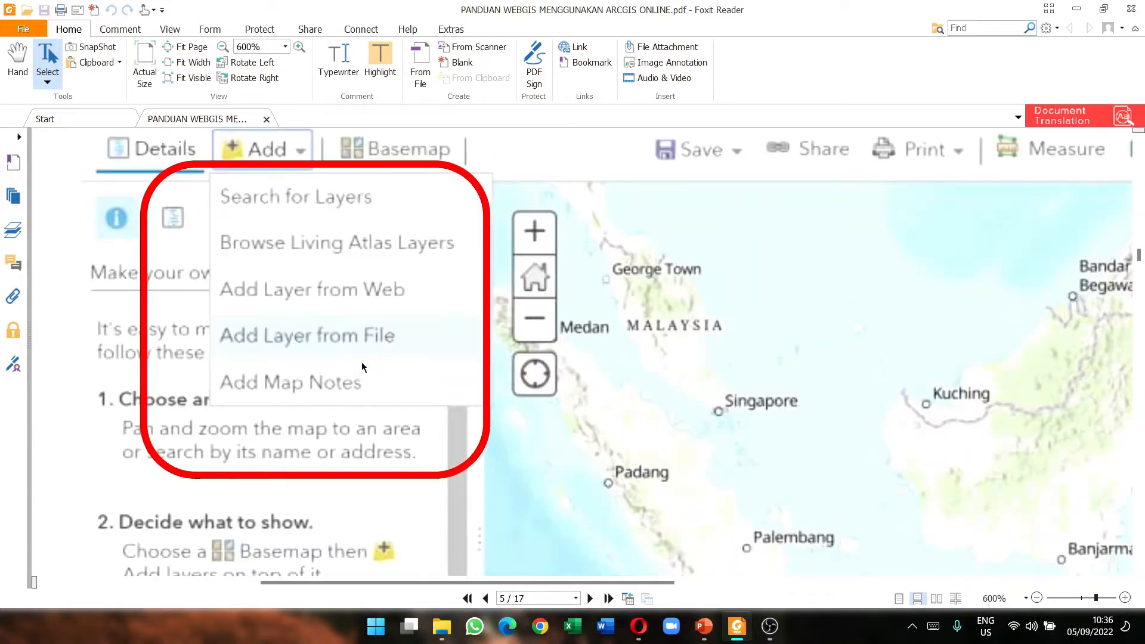
scroll(363, 365, up, 2)
key(ctrl+2)
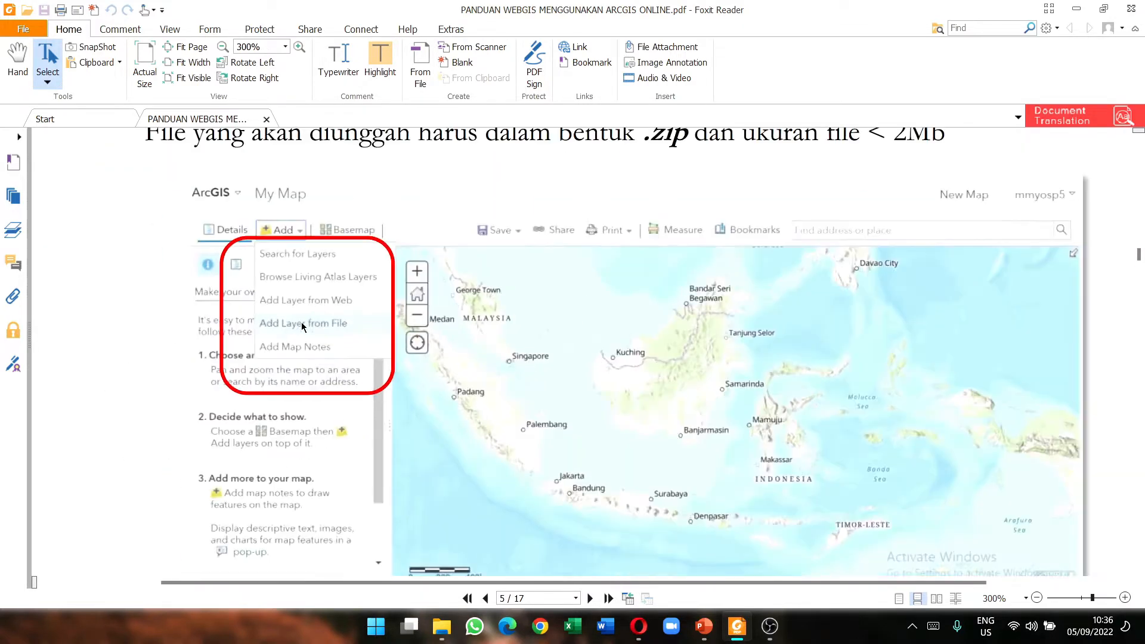
click(504, 443)
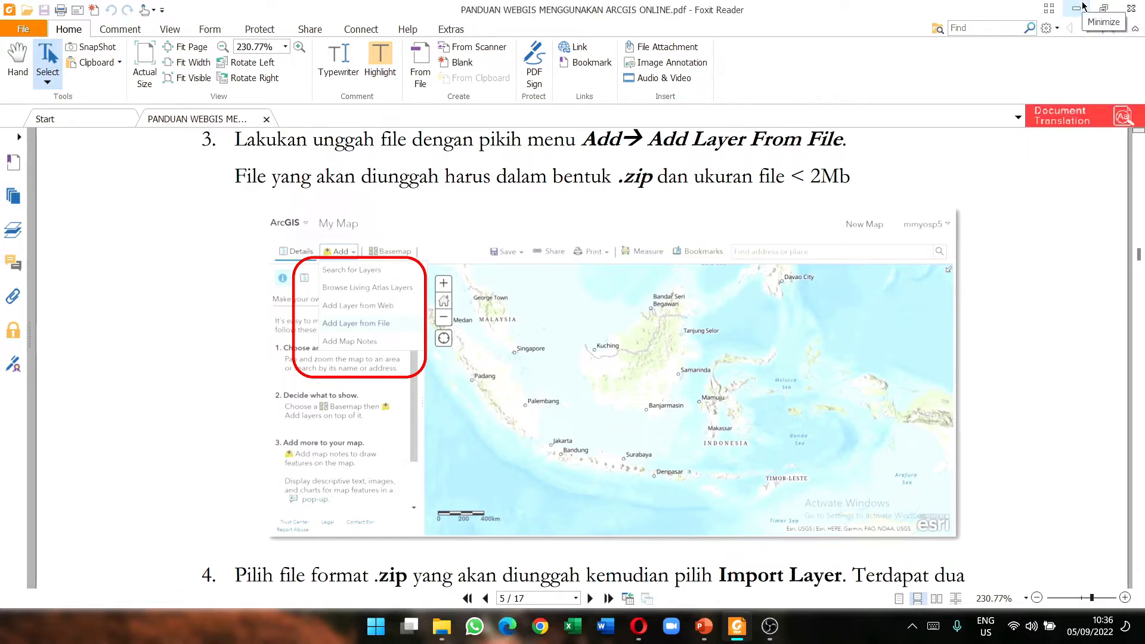
click(1082, 6)
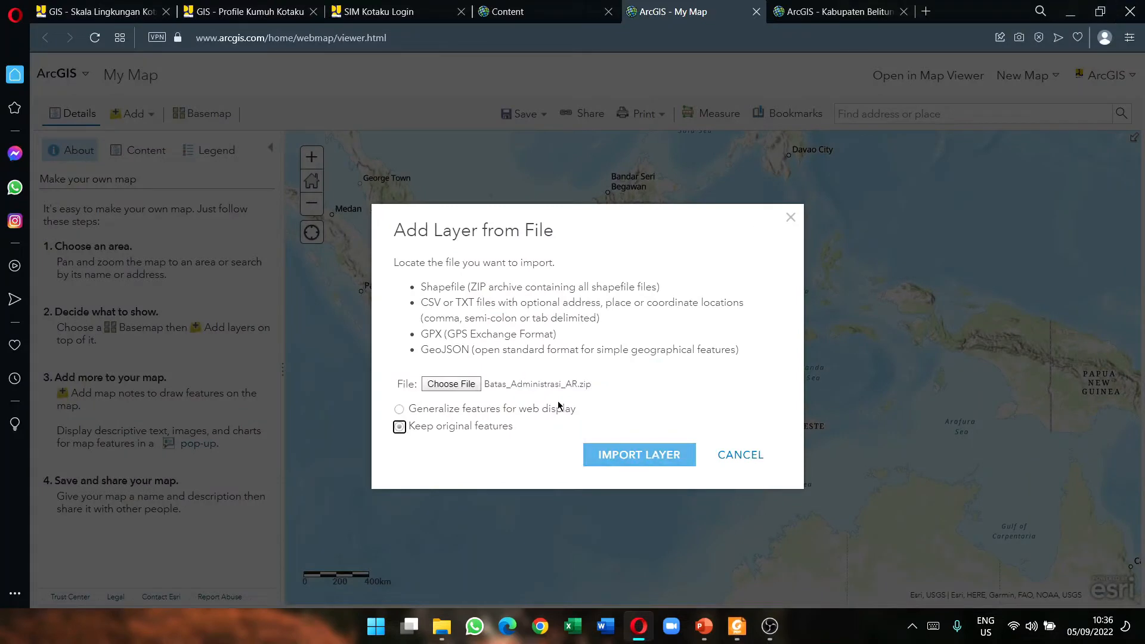
click(422, 412)
click(431, 426)
click(462, 411)
click(440, 428)
Step: Import Batas_Administrasi_AR.zip so its boundary polygons load onto the map
click(622, 453)
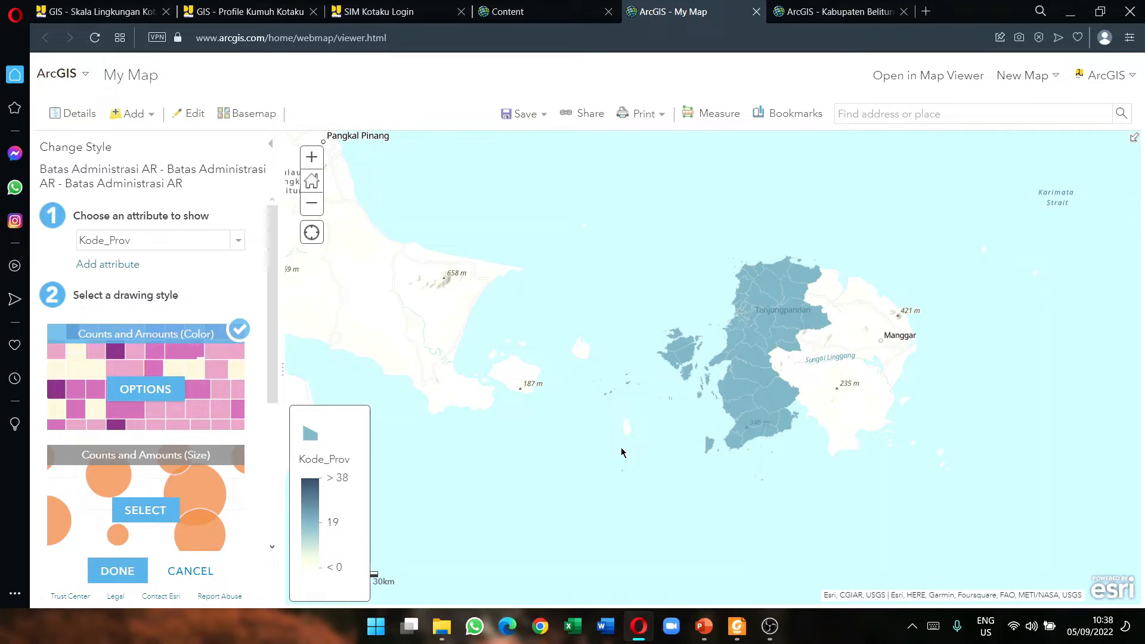
Step: Scroll the WebGIS guide PDF to page 6, step 5, which says to choose Done
click(736, 628)
scroll(422, 368, down, 5)
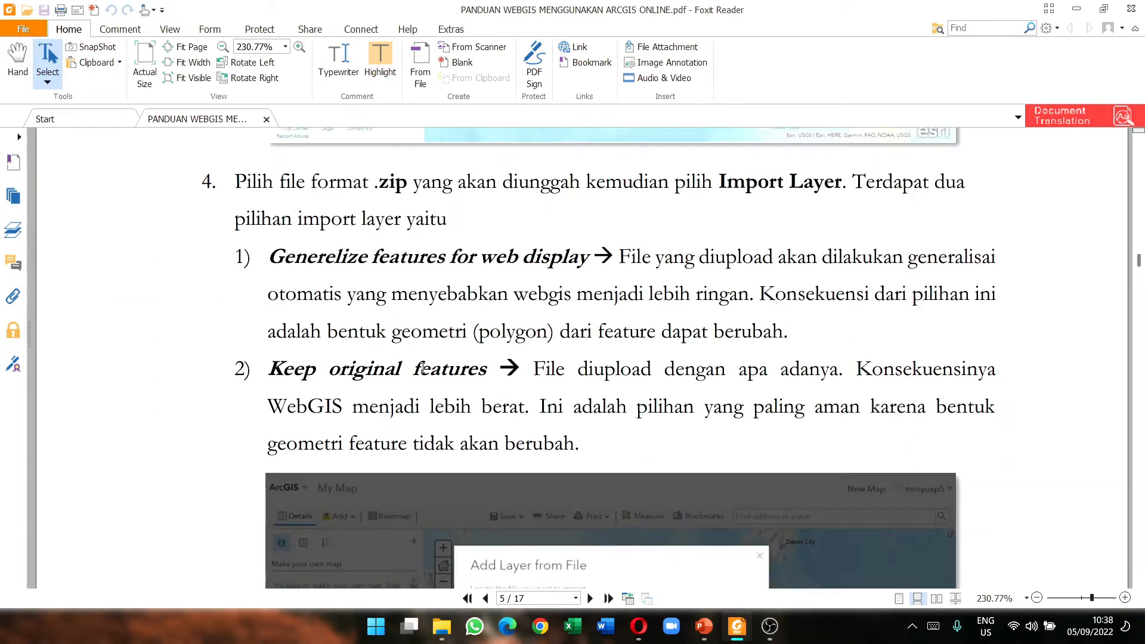
scroll(422, 368, down, 3)
scroll(447, 284, up, 2)
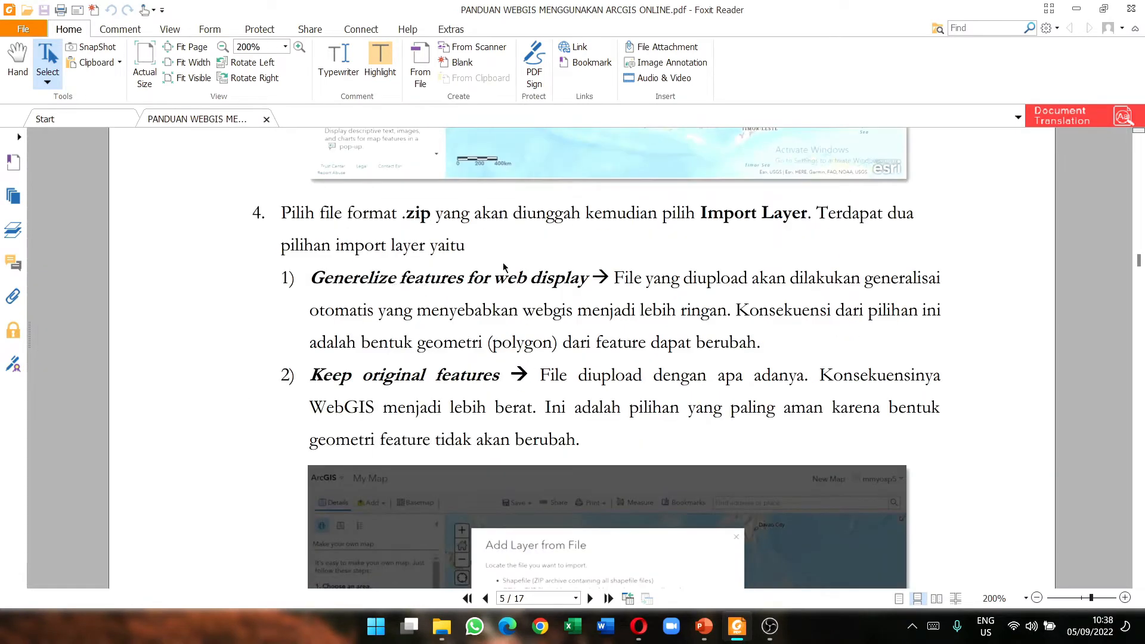
scroll(533, 377, down, 2)
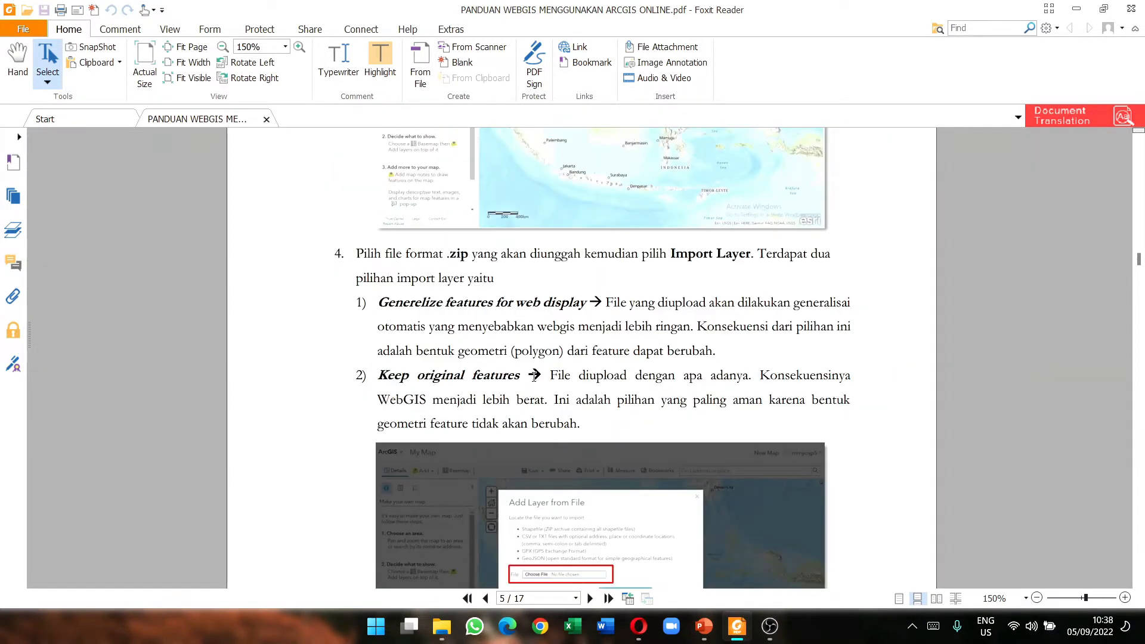
scroll(641, 367, down, 6)
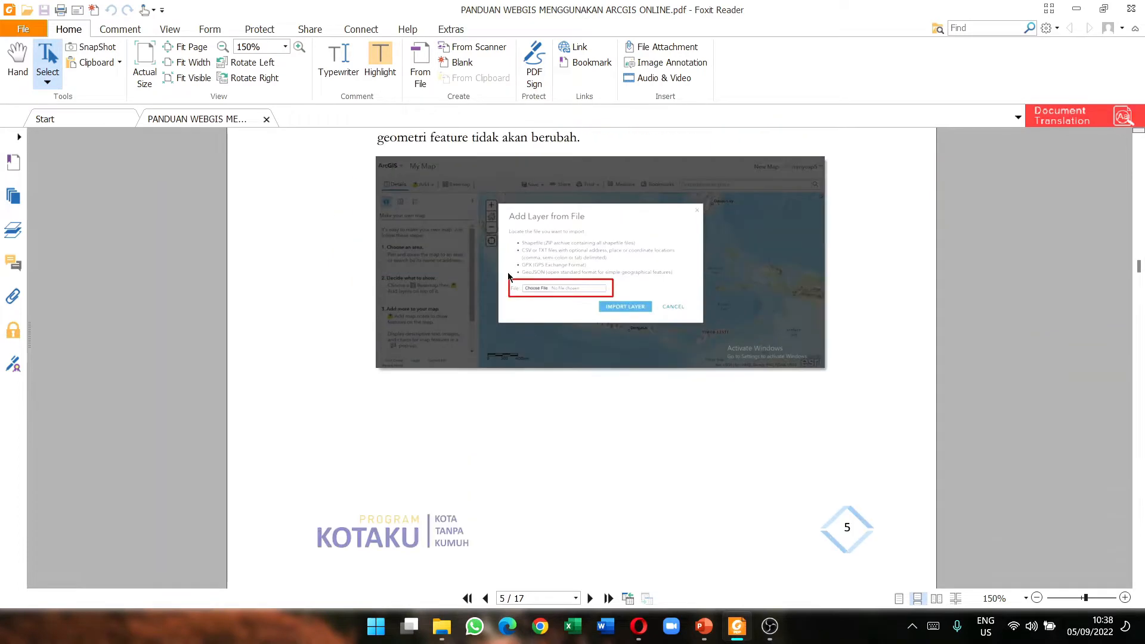
scroll(512, 288, down, 10)
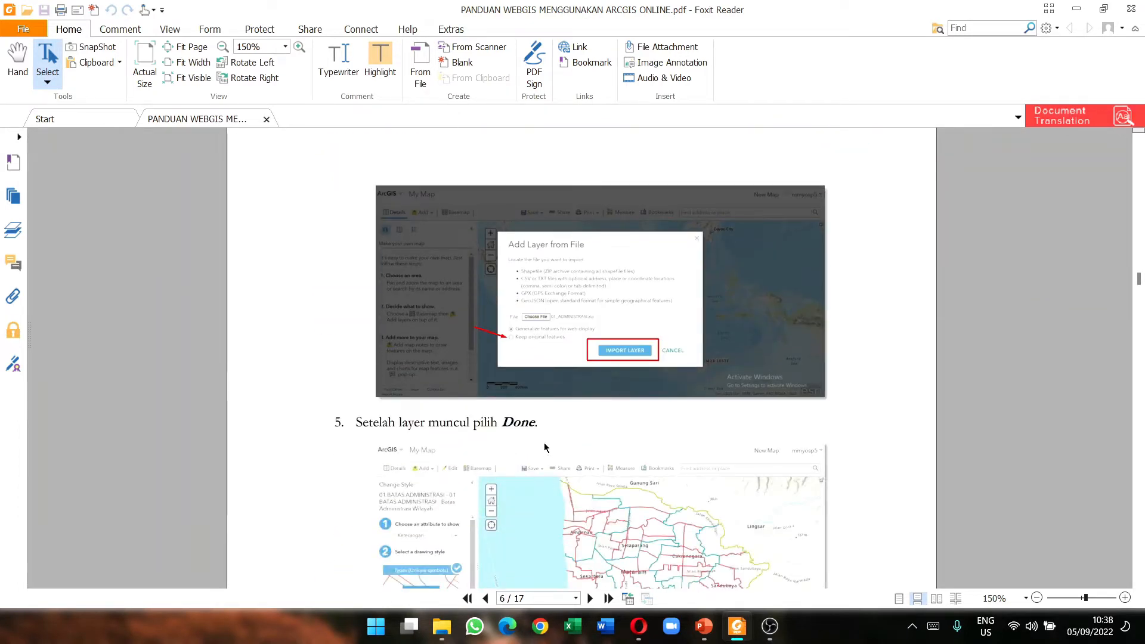
scroll(529, 445, down, 2)
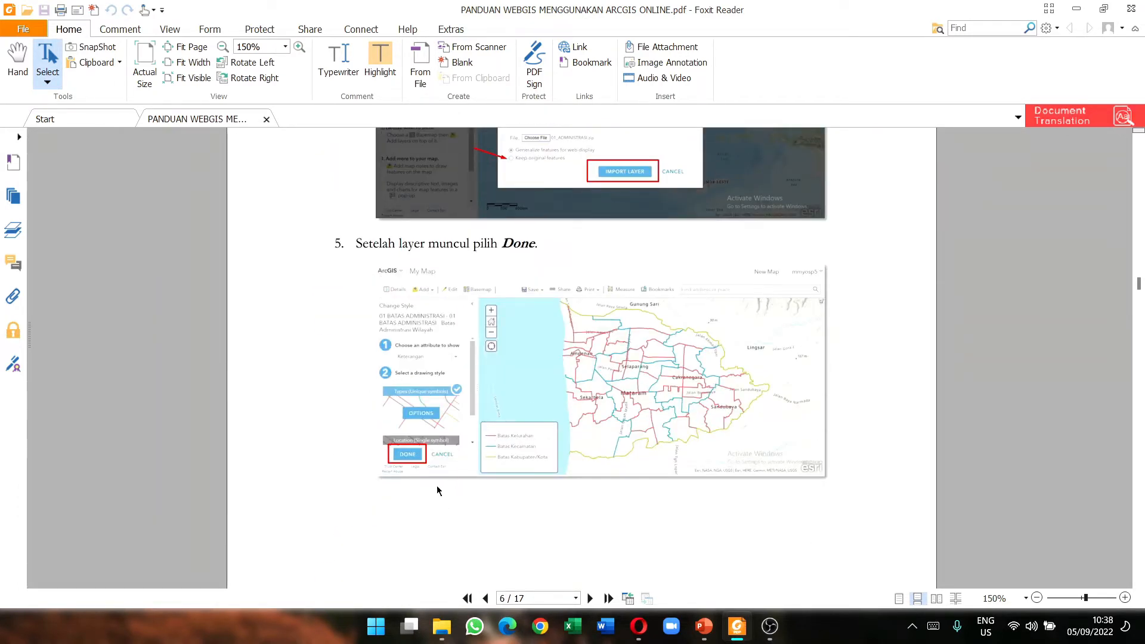
scroll(498, 425, up, 3)
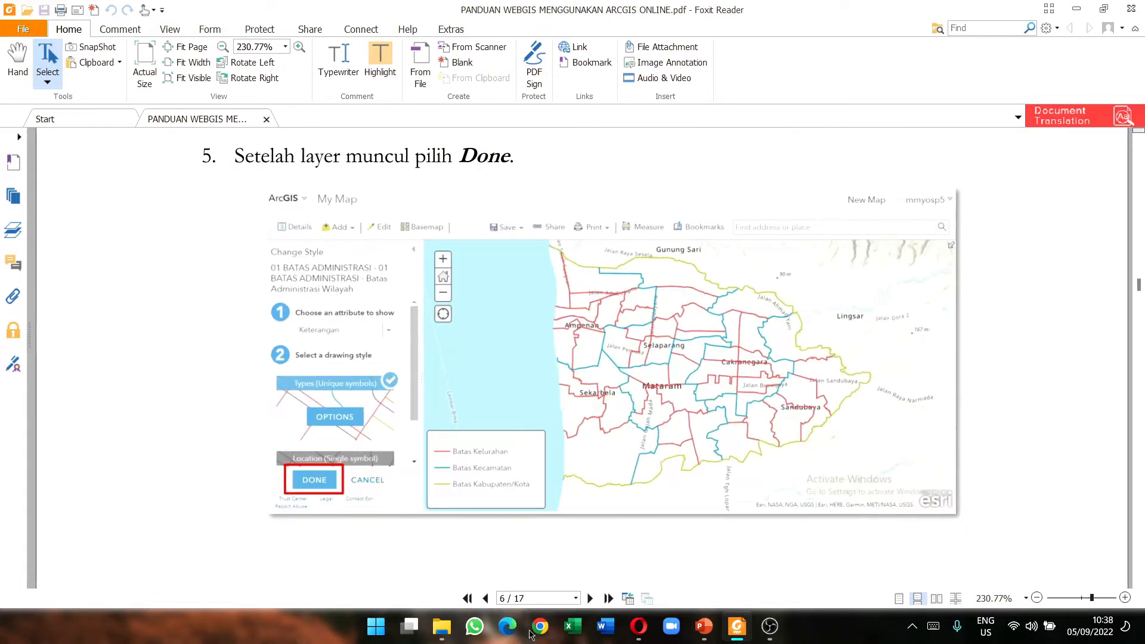
Step: Accept the default layer style with Done and centre the map on Belitung island
click(639, 626)
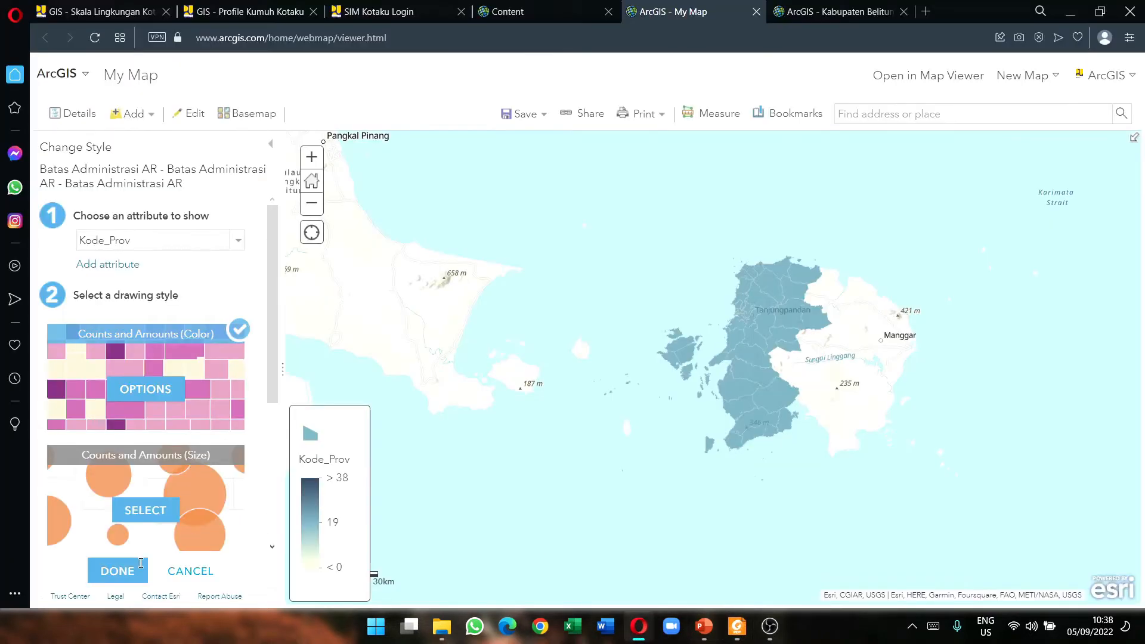
click(118, 571)
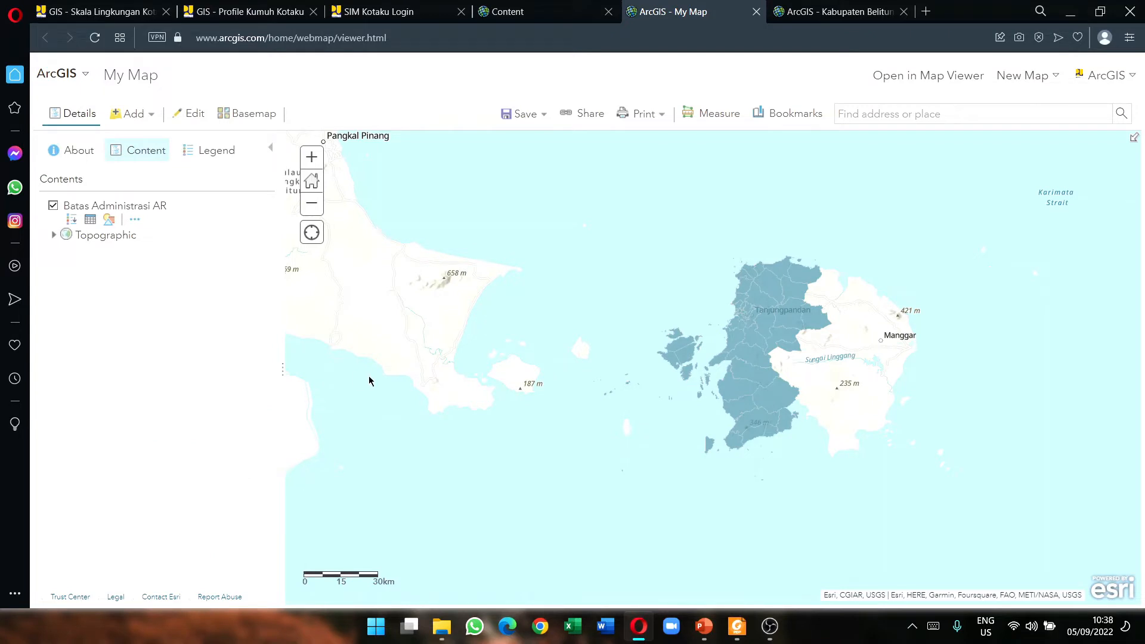
scroll(783, 387, up, 1)
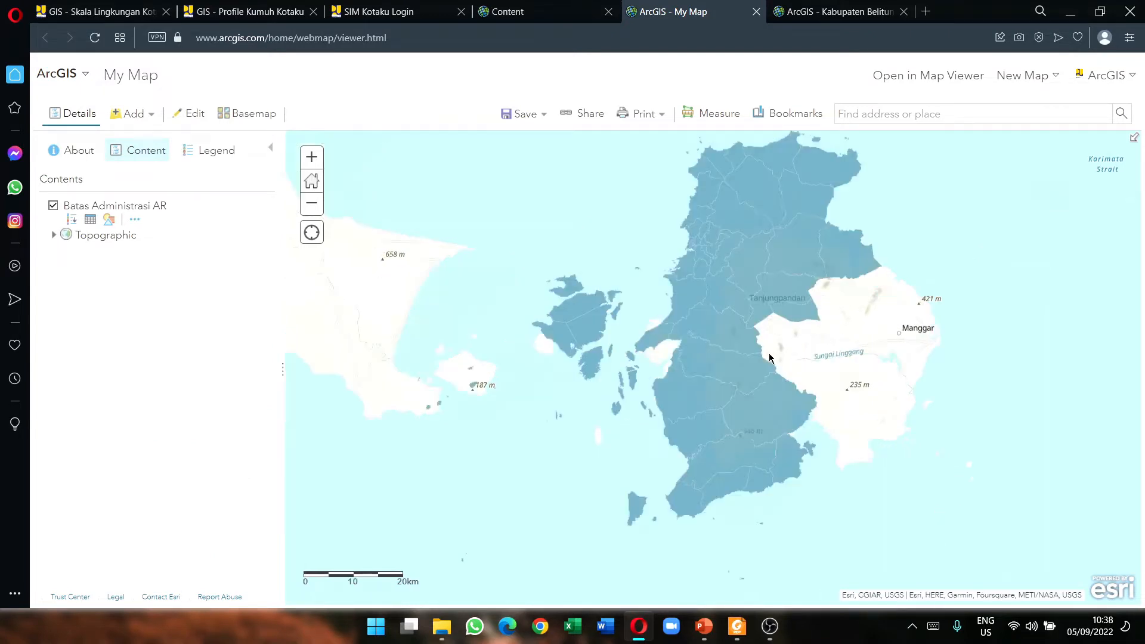
drag(760, 291, 705, 332)
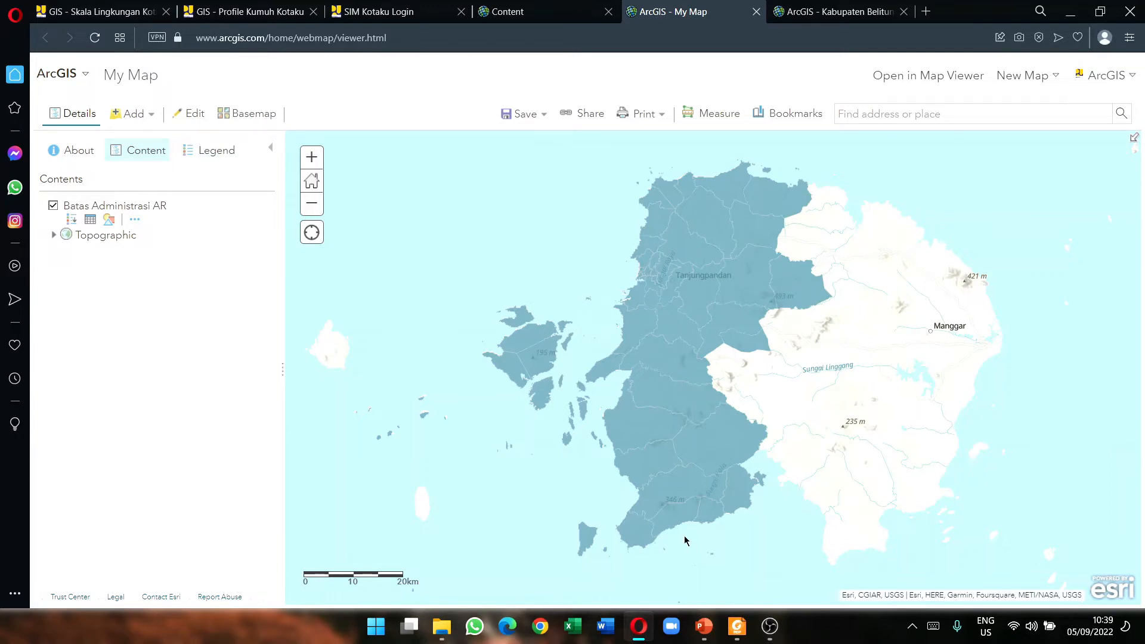
Step: Scroll the guide to BAB III 'Menampilkan legenda', then minimize it to view the map
click(737, 627)
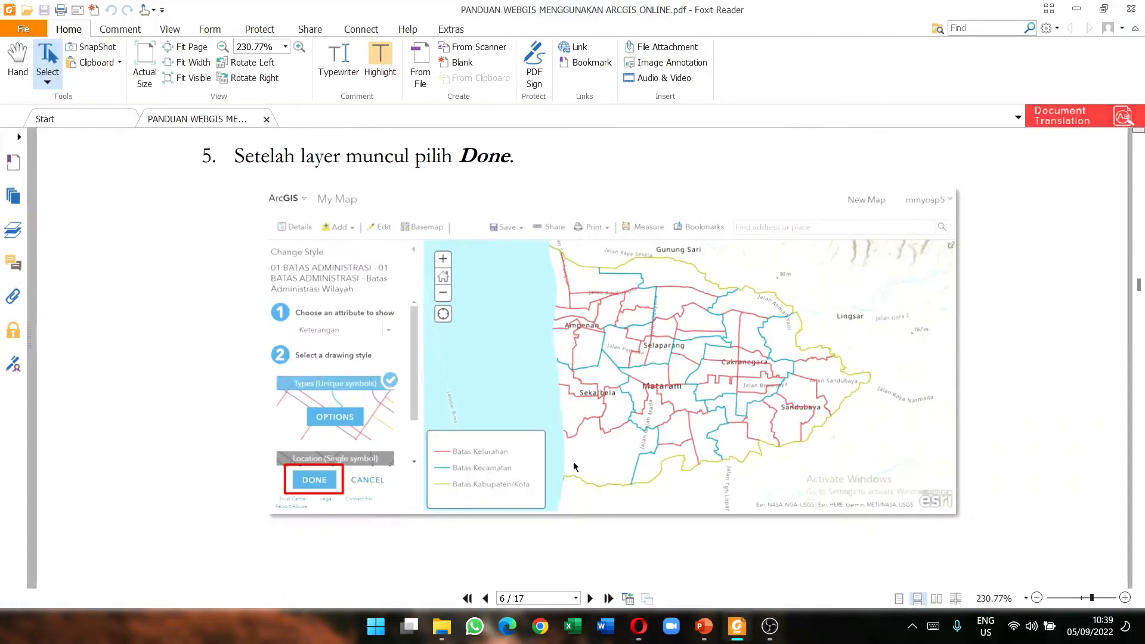
scroll(519, 432, down, 1)
scroll(465, 441, up, 3)
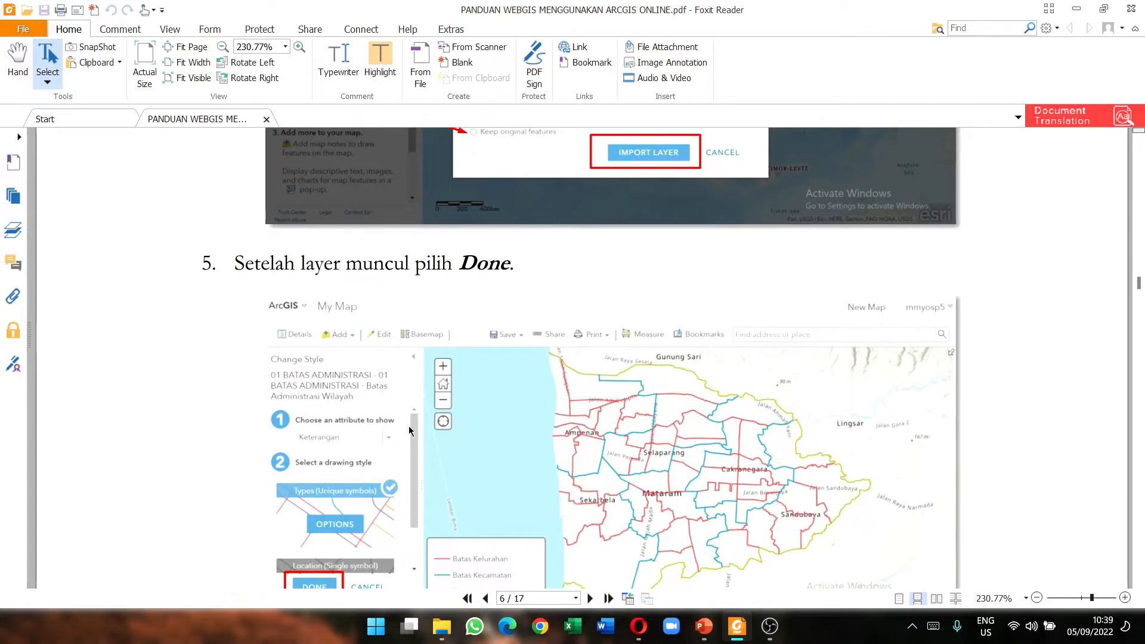
scroll(411, 448, down, 3)
scroll(418, 445, down, 10)
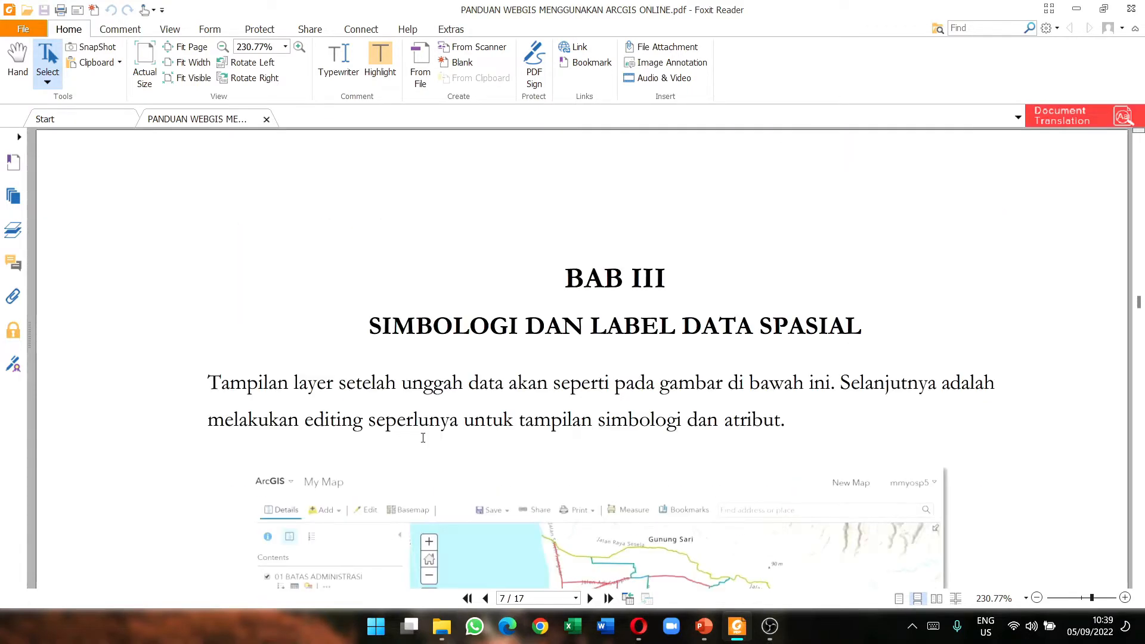
scroll(473, 387, down, 3)
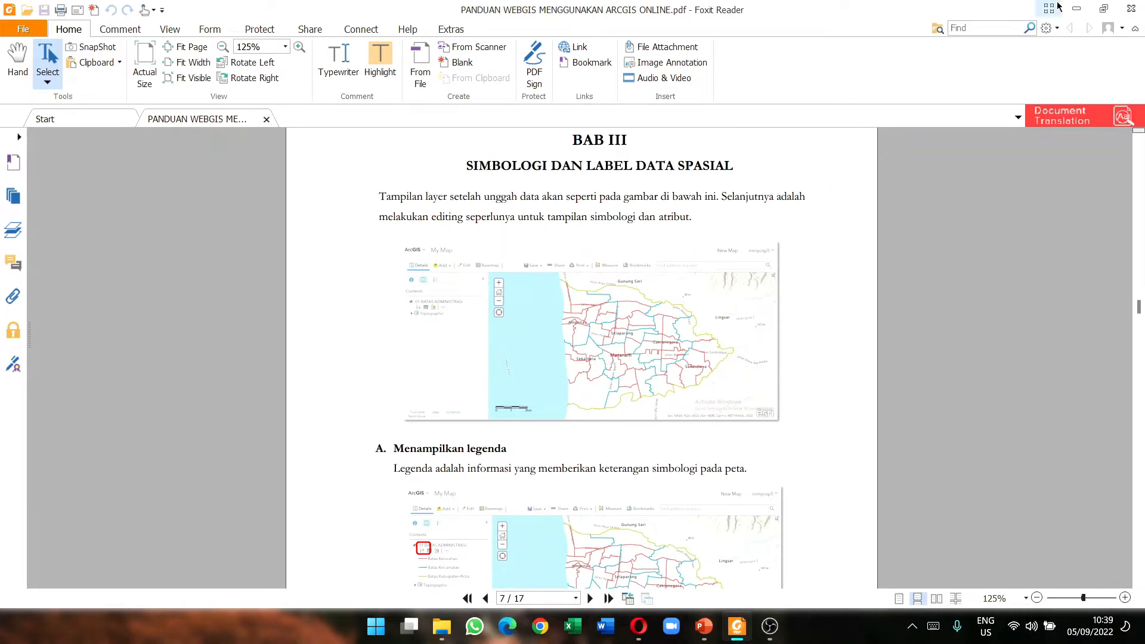
scroll(559, 333, down, 1)
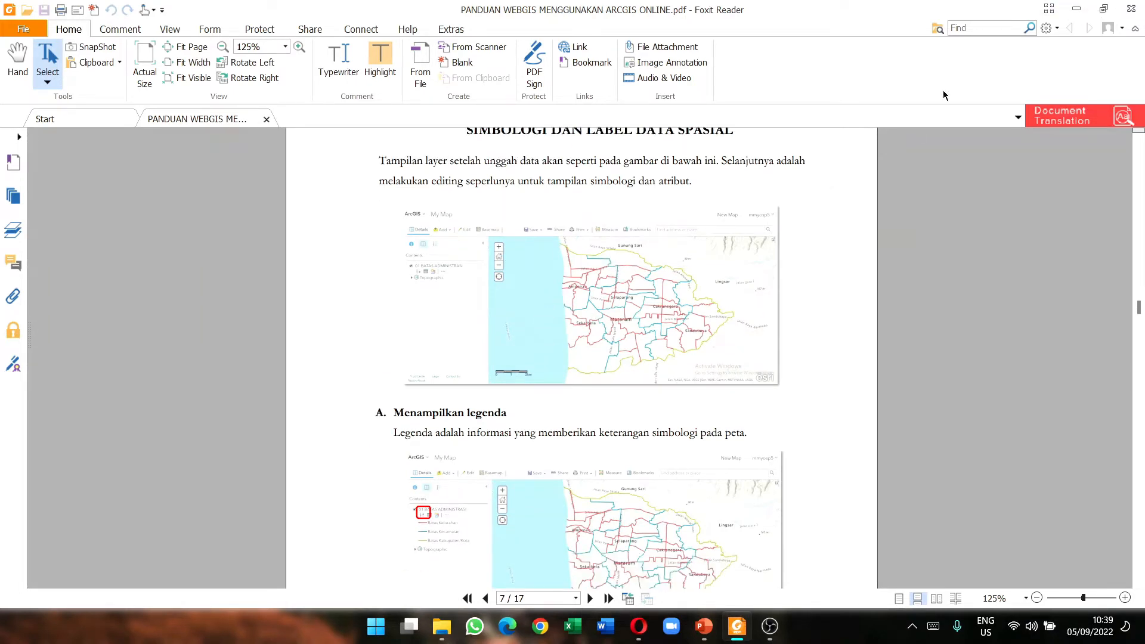
click(1076, 13)
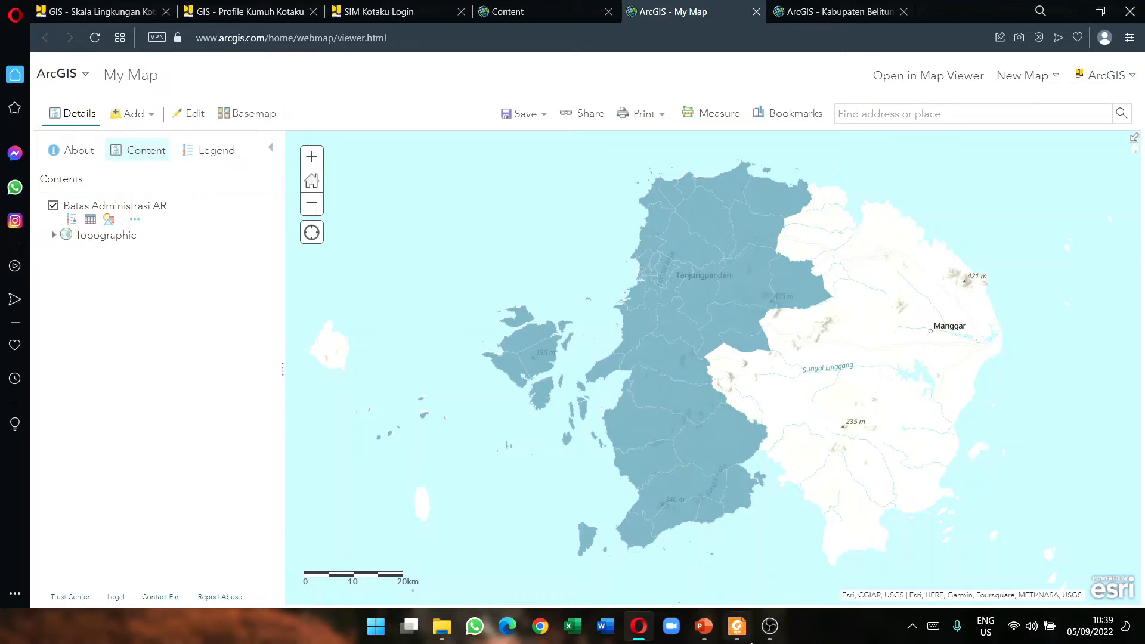
Step: Reopen the guide to review the legend icon, then return to the ArcGIS map
click(735, 629)
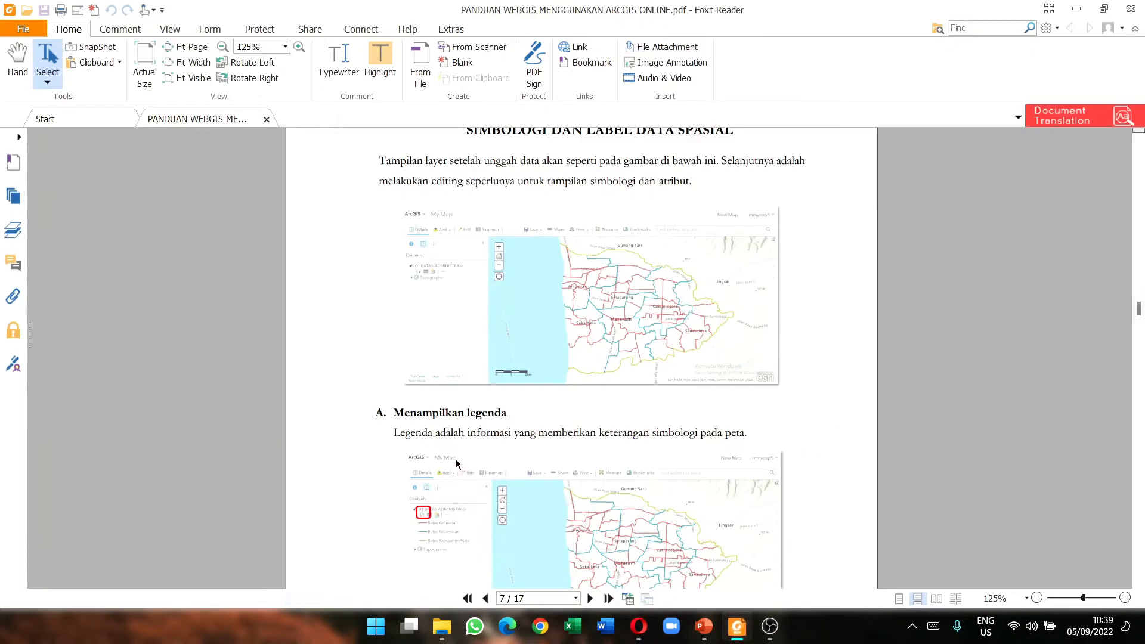
scroll(461, 465, down, 5)
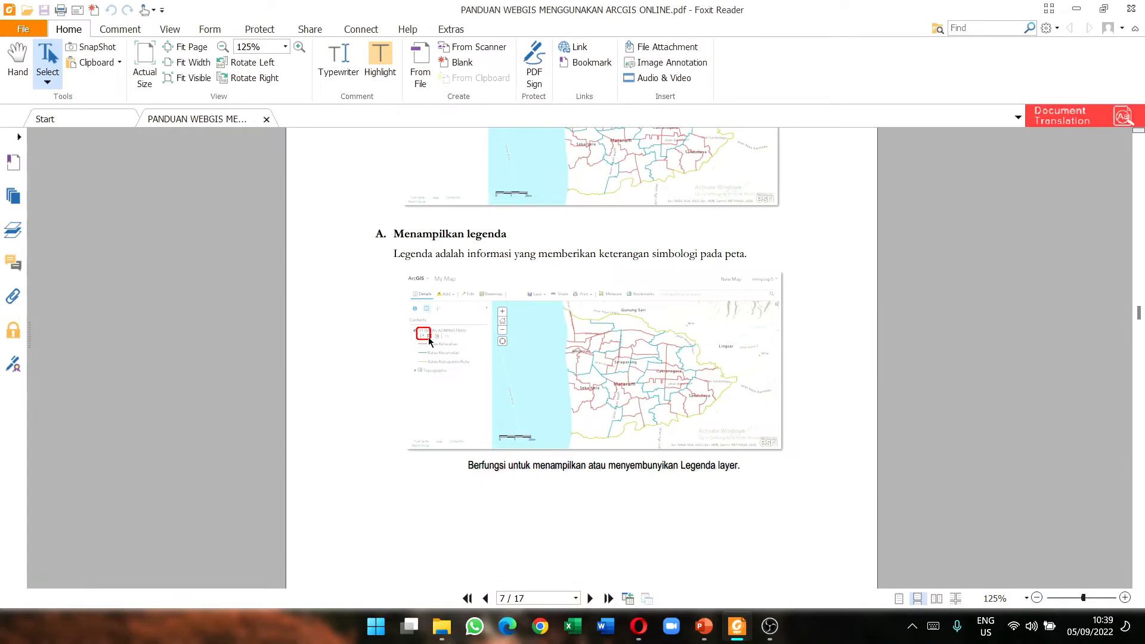
scroll(429, 340, down, 5)
scroll(430, 304, up, 4)
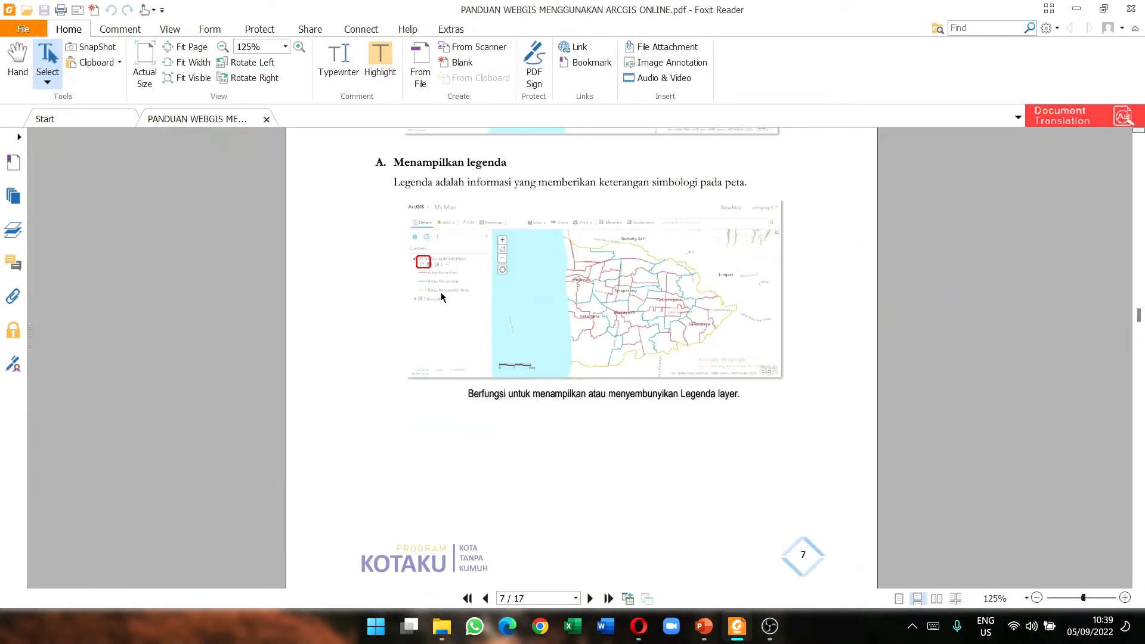
scroll(442, 274, up, 4)
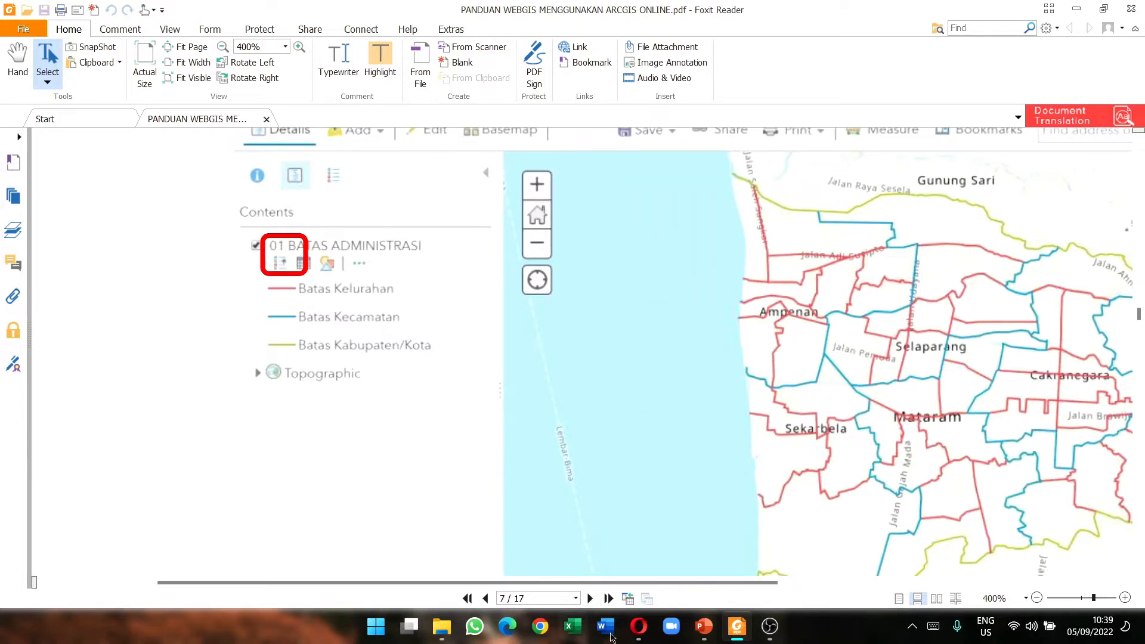
click(638, 625)
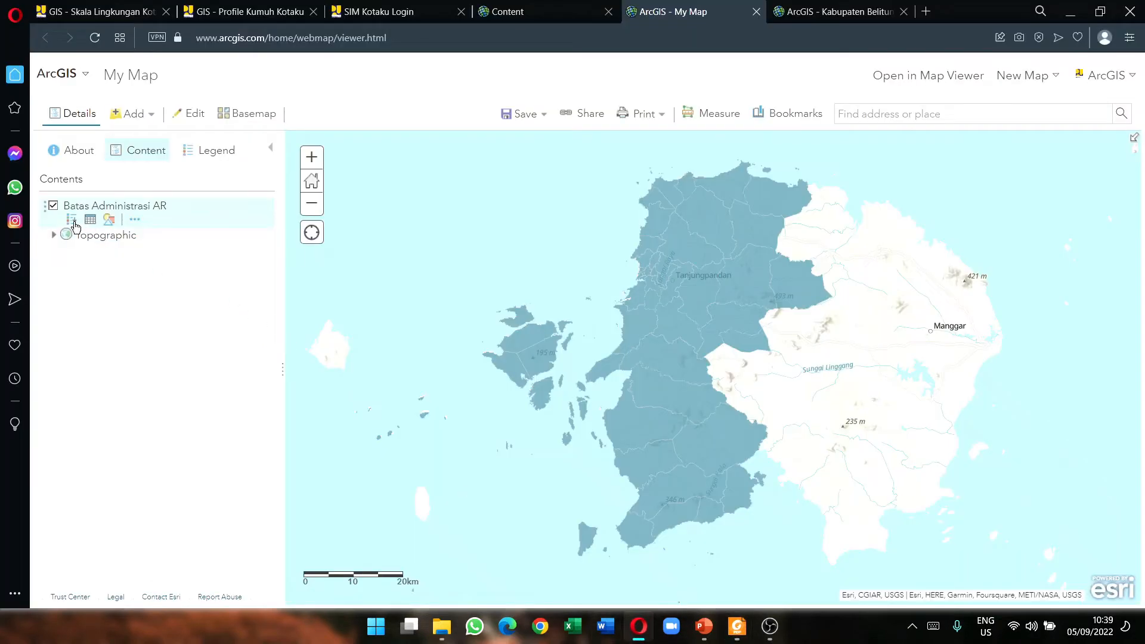
Step: Restyle Batas Administrasi AR by the Kecamatan attribute with Types (Unique symbols)
click(72, 220)
click(73, 221)
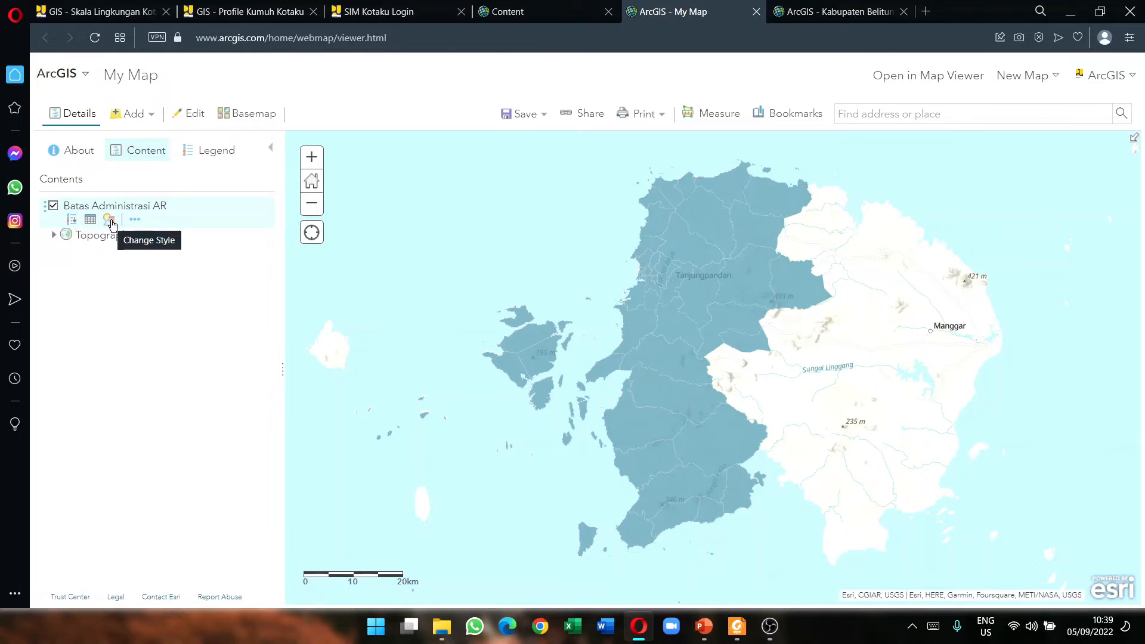
click(111, 221)
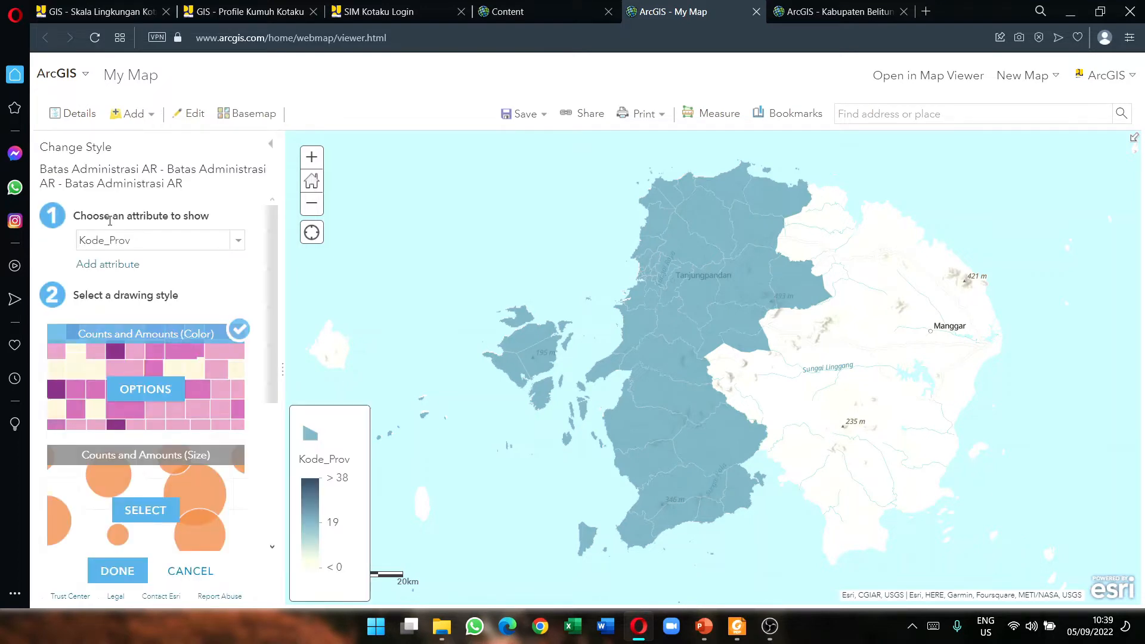
click(232, 244)
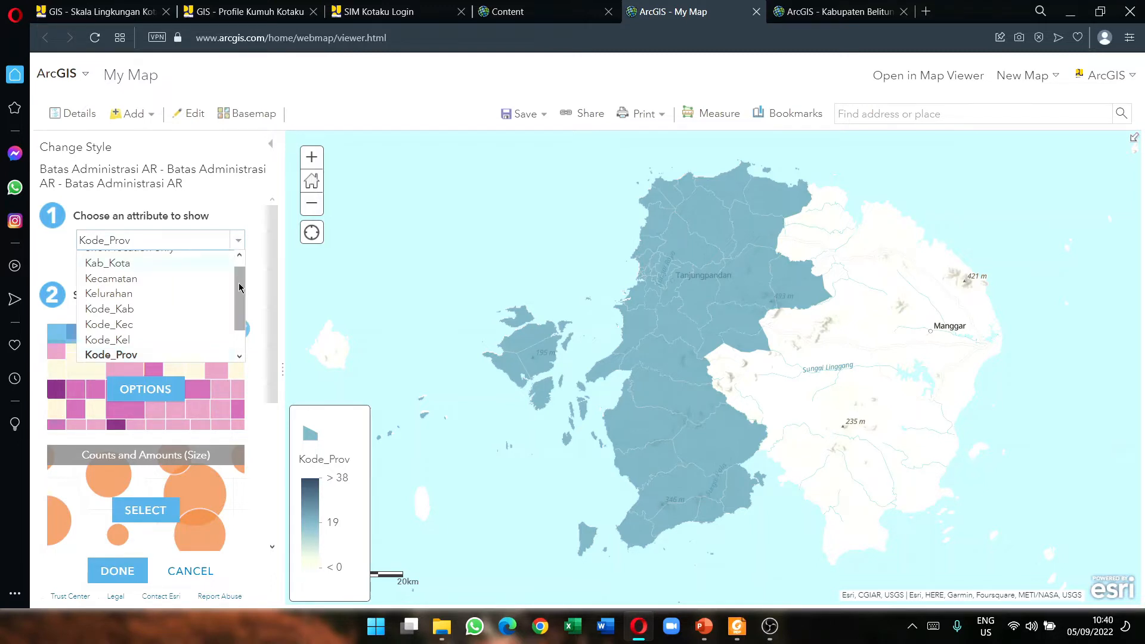
mouse_move(240, 285)
mouse_down()
mouse_move(240, 267)
mouse_move(240, 318)
mouse_move(240, 305)
mouse_up()
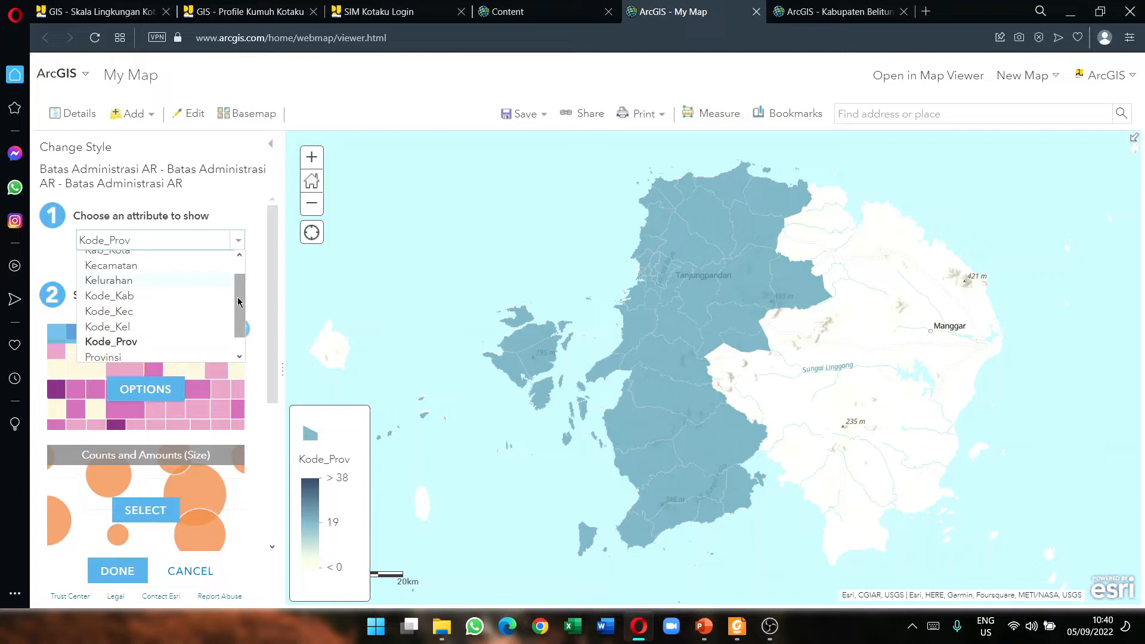
drag(242, 295, 242, 292)
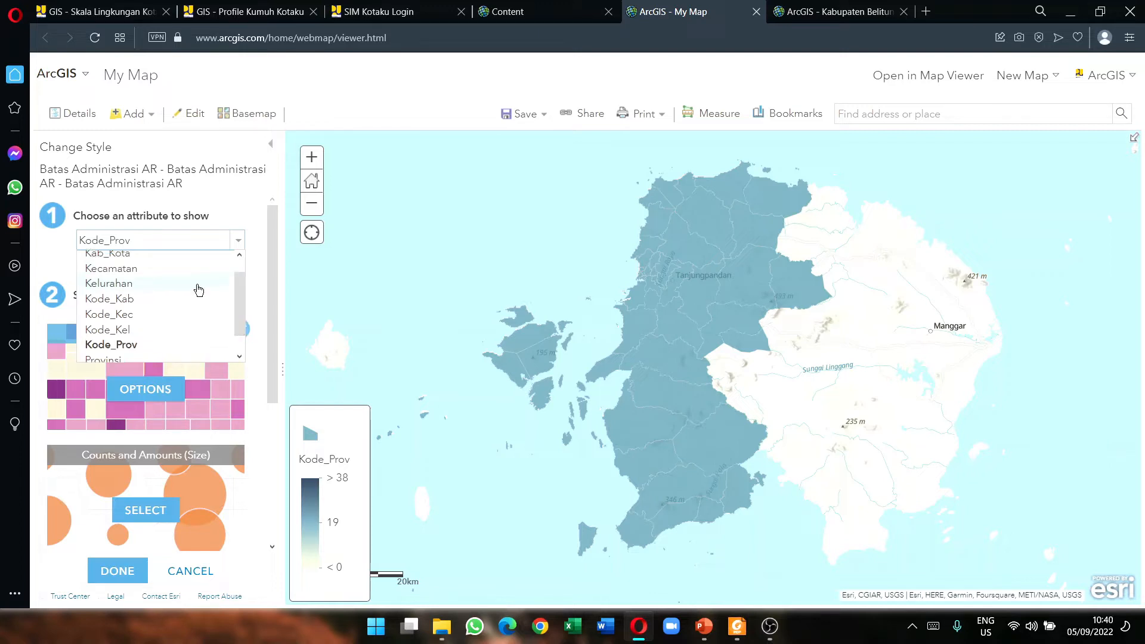
click(123, 270)
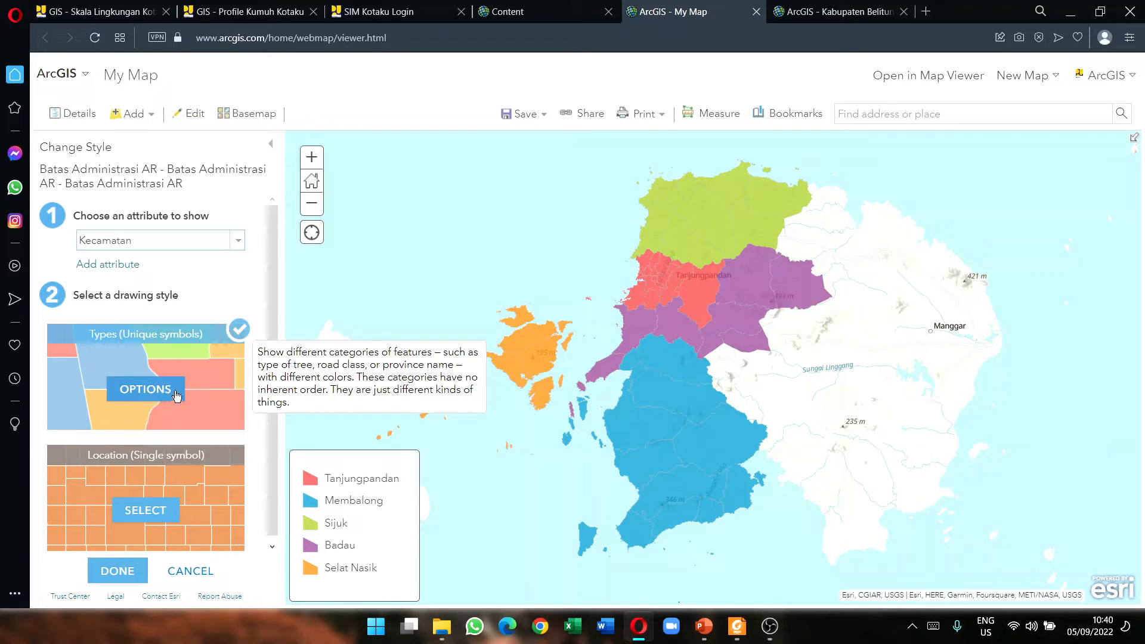
Step: In the Types options, give the Tanjungpandan district a pink #FF73DF fill
click(144, 391)
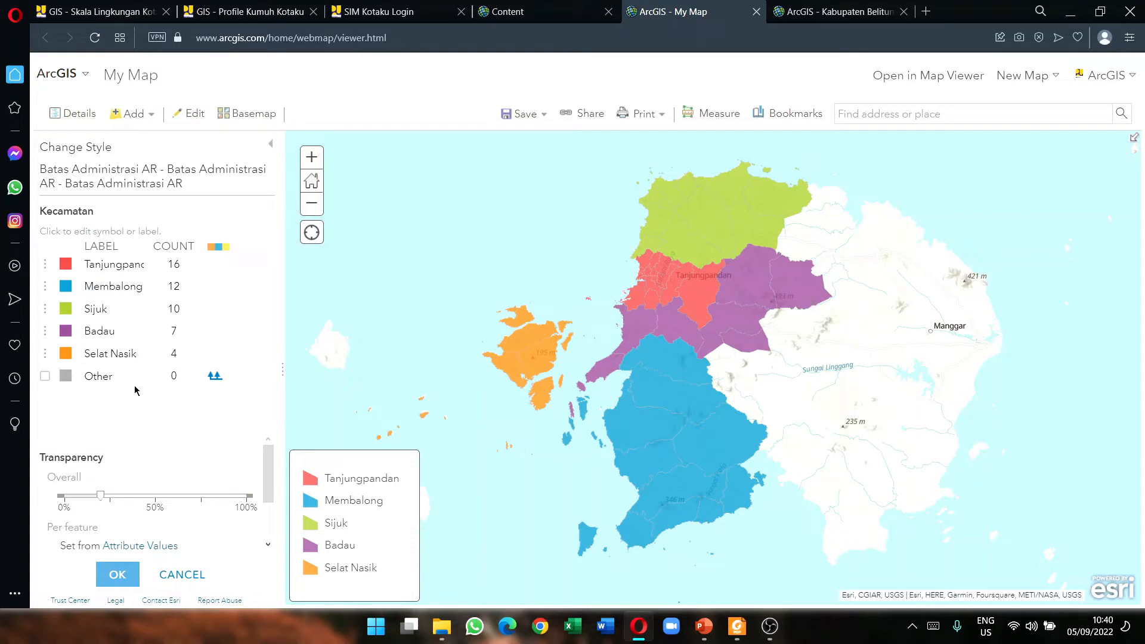
click(70, 264)
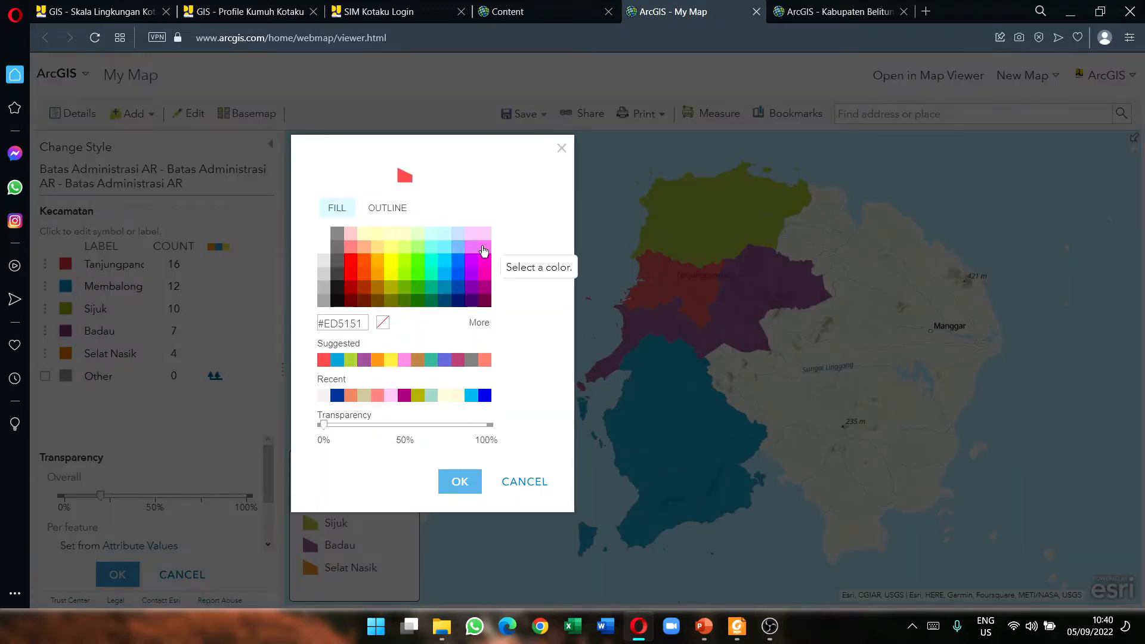
click(483, 247)
drag(362, 323, 322, 320)
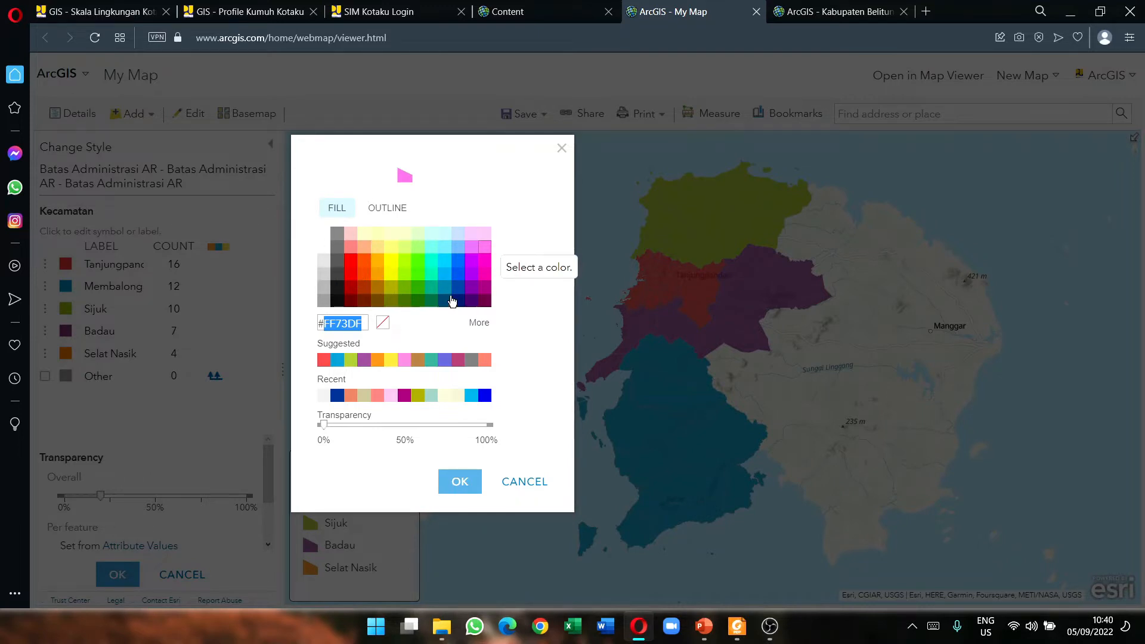
click(518, 316)
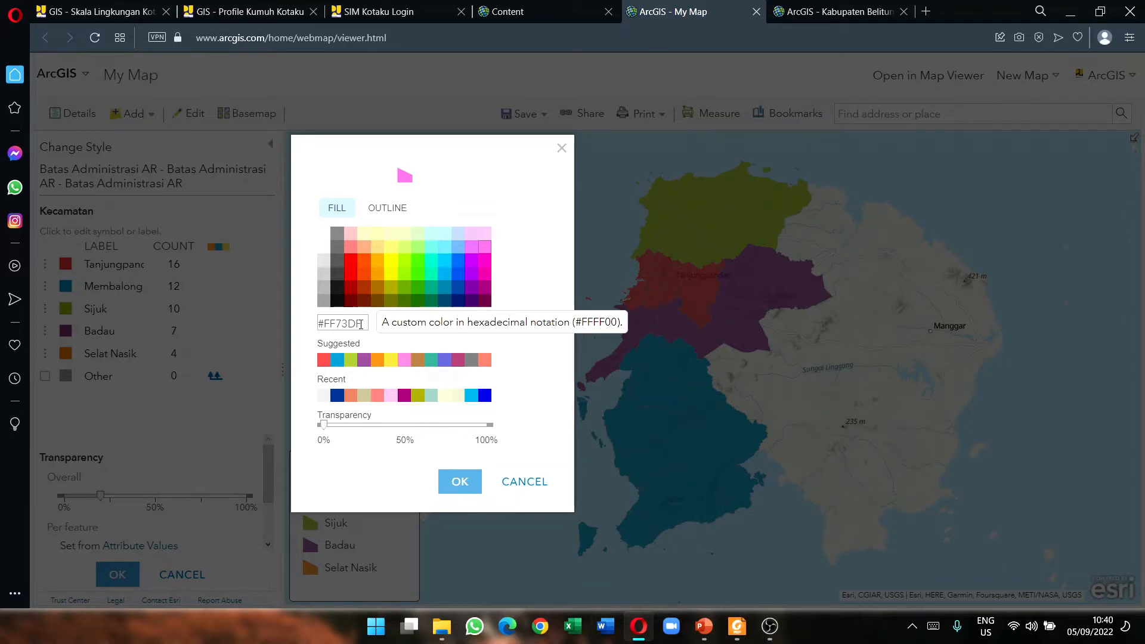
drag(360, 325, 325, 324)
click(333, 327)
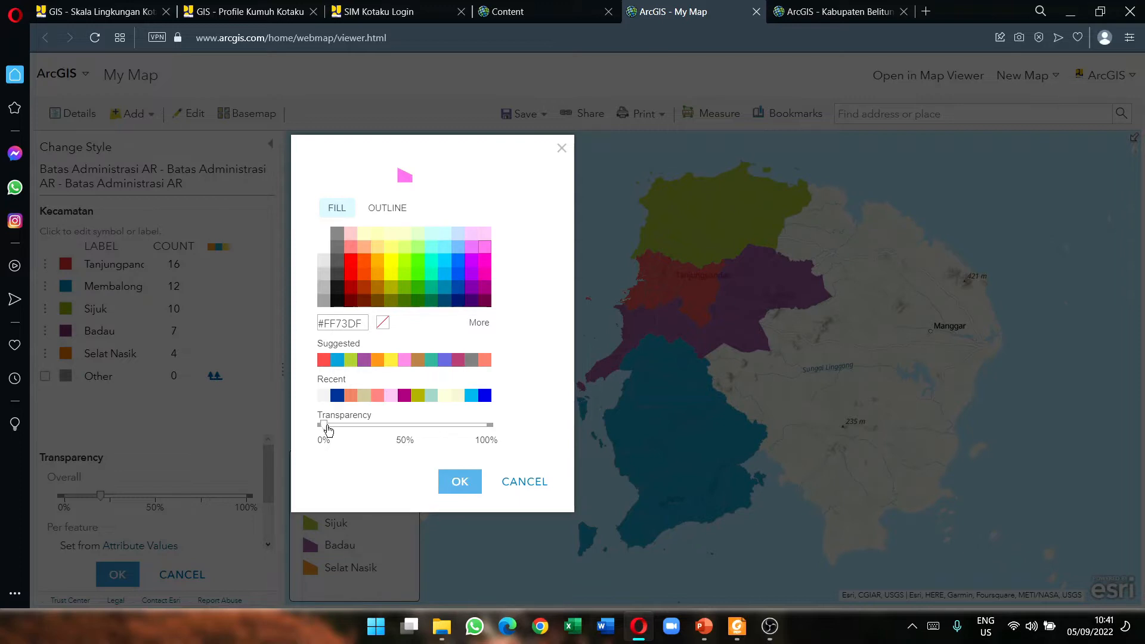
drag(328, 430, 301, 438)
mouse_move(324, 425)
mouse_down()
mouse_move(404, 438)
mouse_move(385, 426)
mouse_move(323, 427)
mouse_up()
Step: Apply Tanjungpandan's pink fill, set overall fill transparency to about 50%, and confirm the style
click(473, 486)
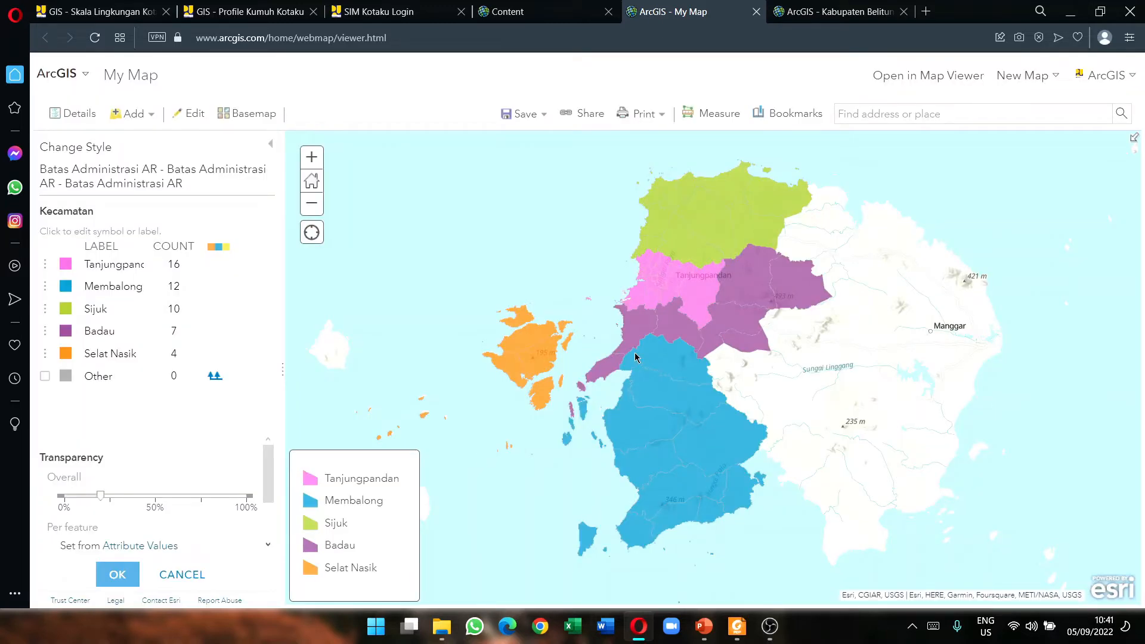
scroll(673, 304, up, 2)
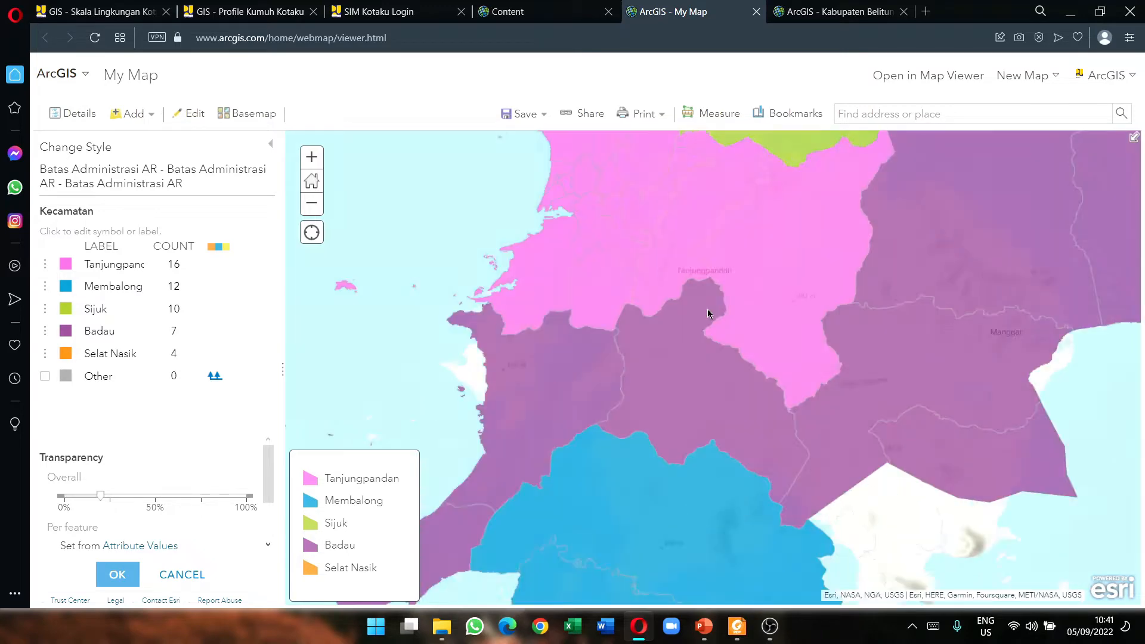
scroll(639, 332, down, 2)
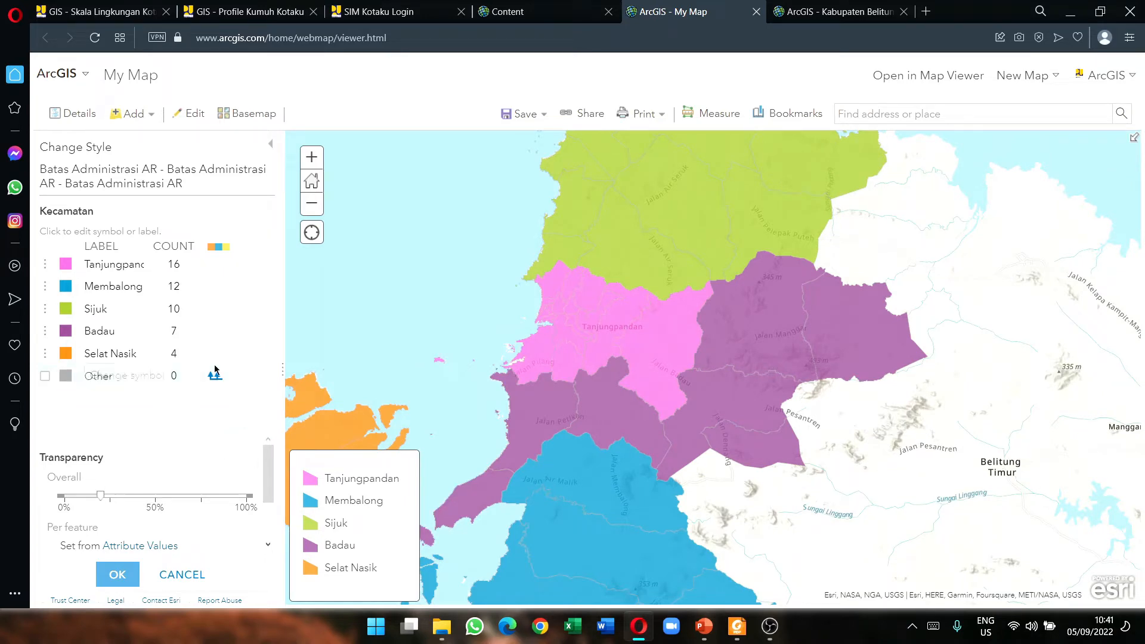
drag(100, 495, 149, 517)
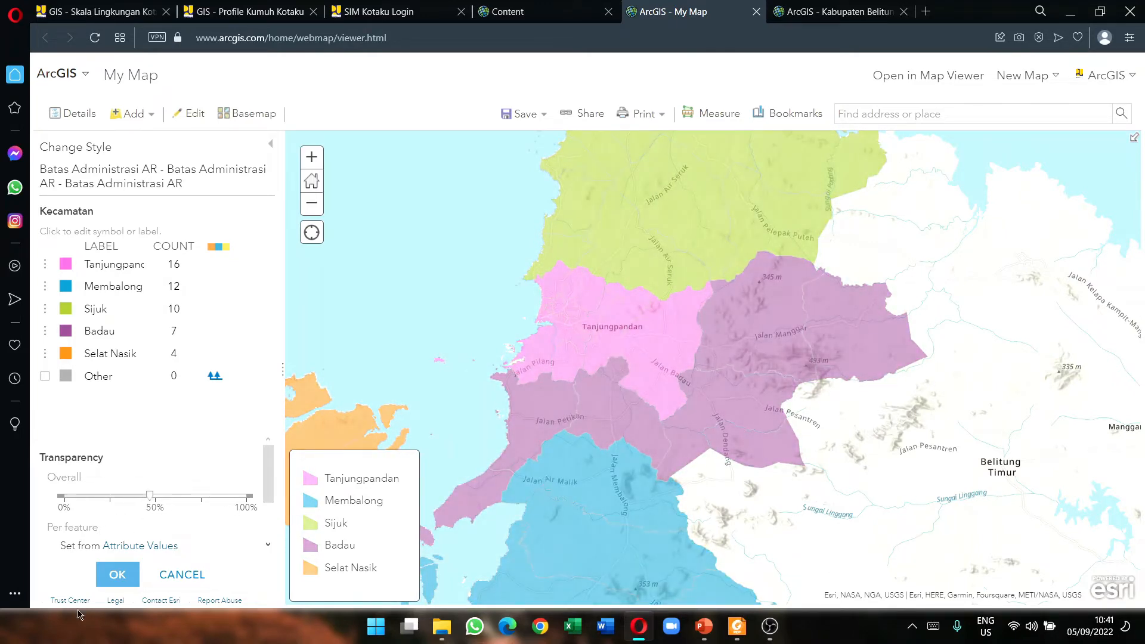
click(120, 574)
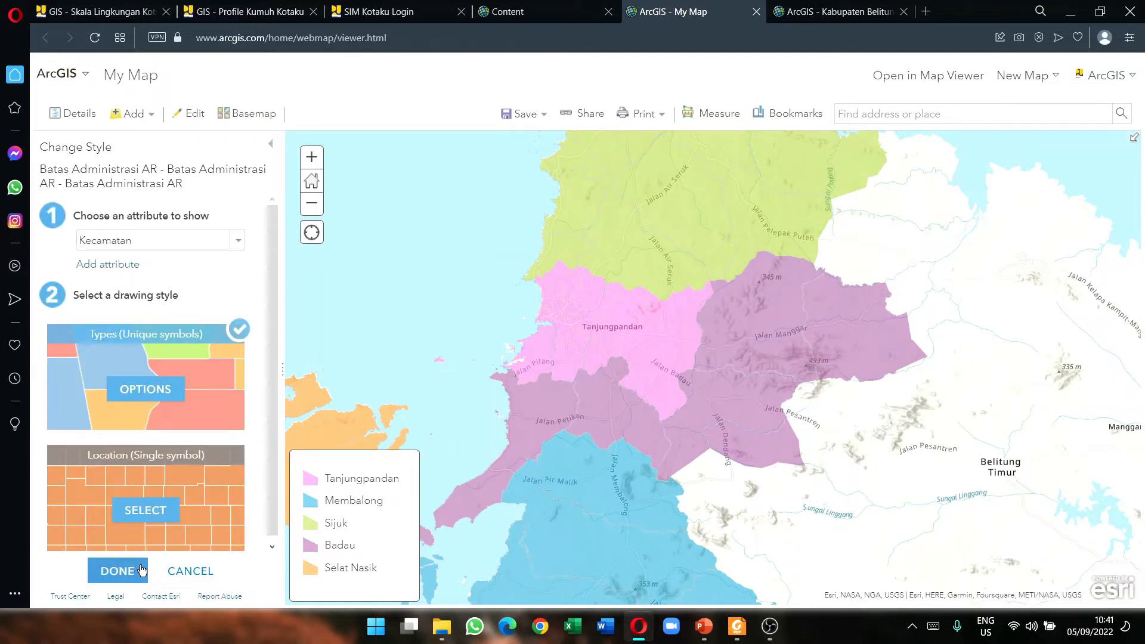
click(138, 572)
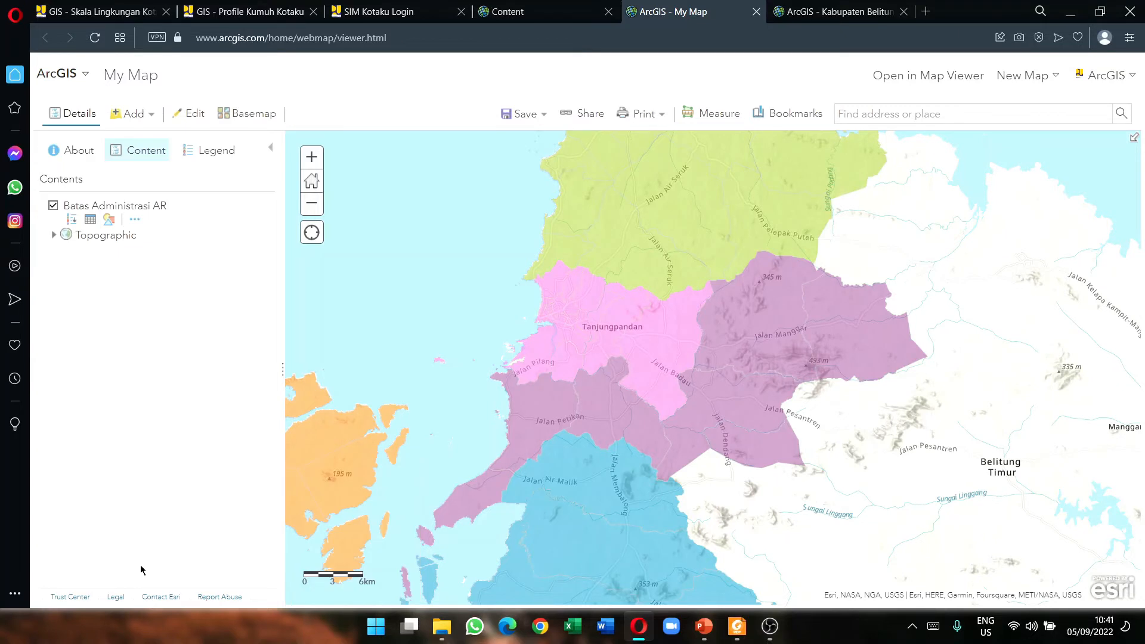
Step: Show the five-district legend and pan to centre Tanjungpandan, Membalong and the western islands
click(72, 221)
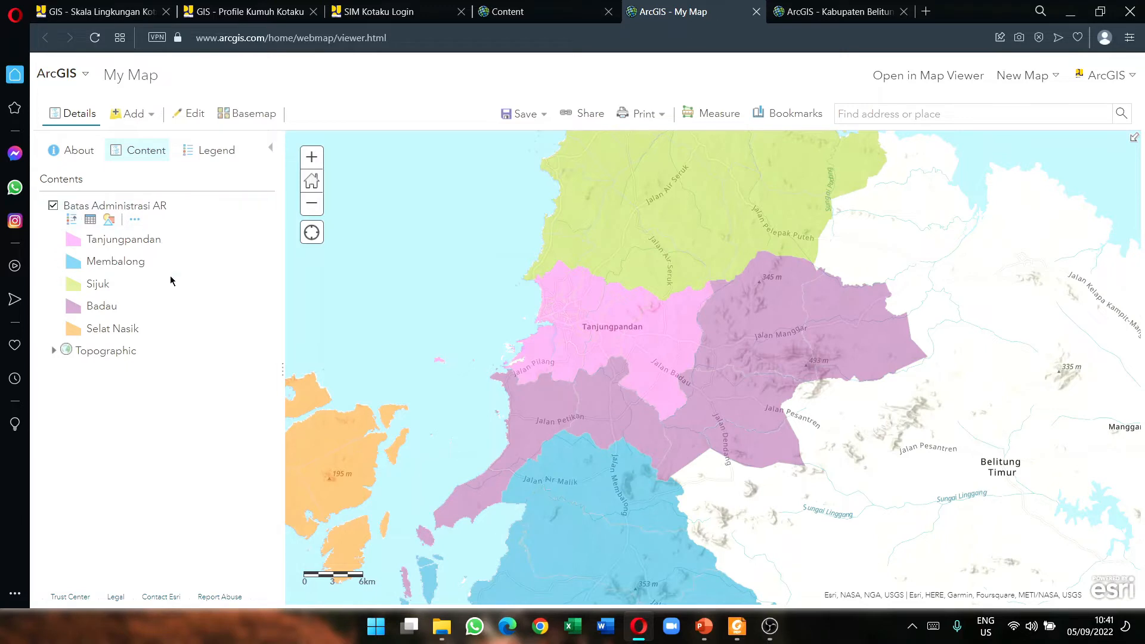
drag(413, 341, 455, 383)
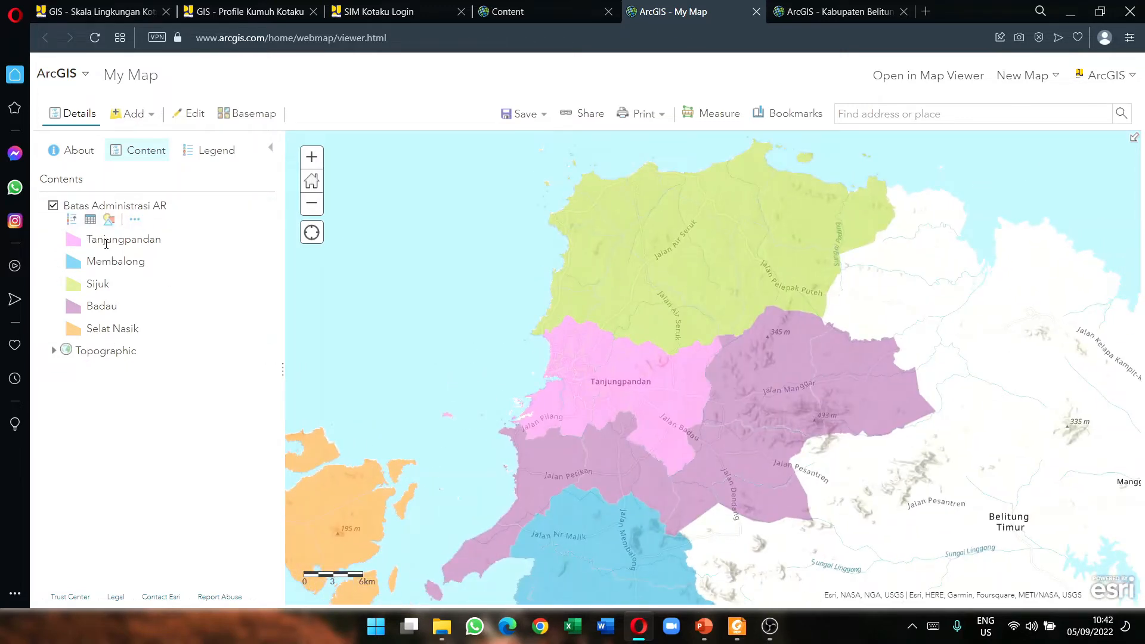
drag(591, 397, 547, 393)
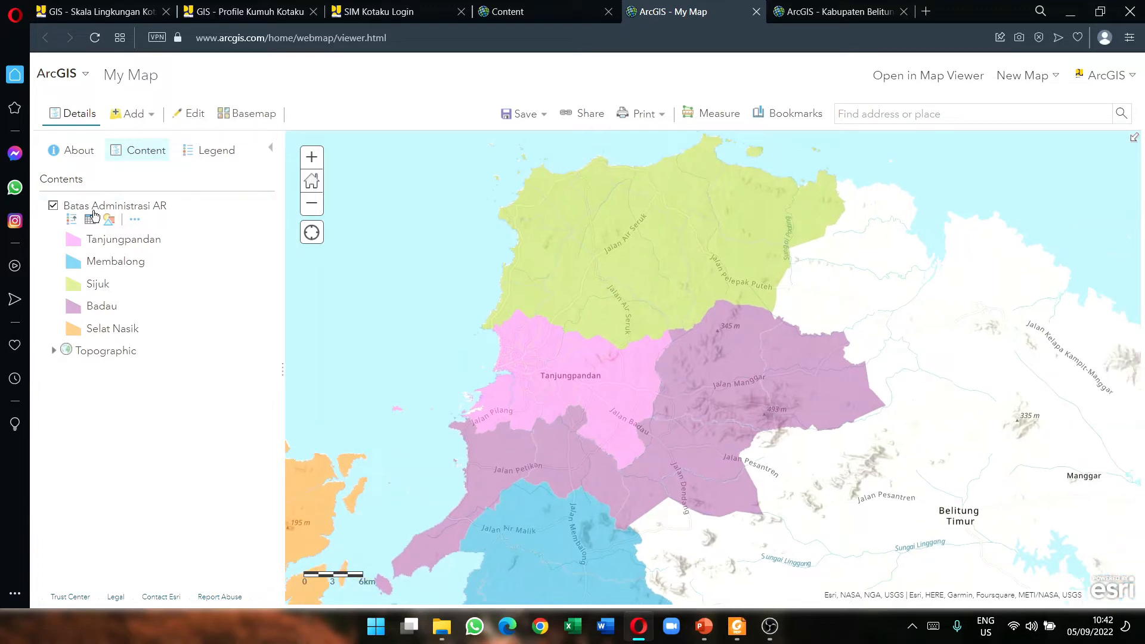
drag(549, 573, 639, 448)
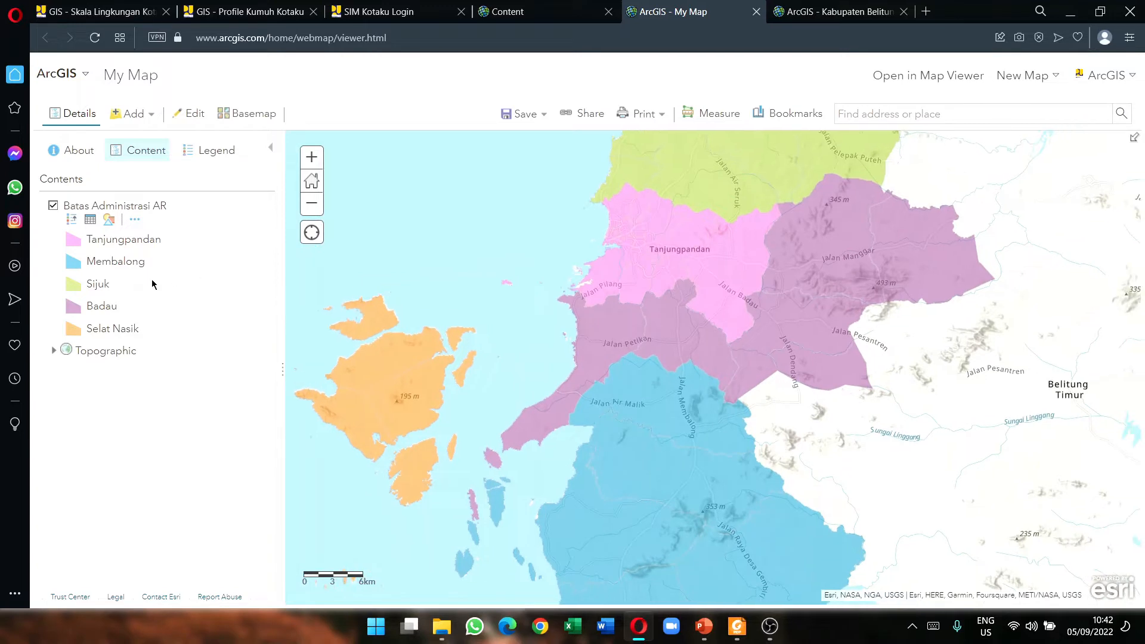
drag(467, 241, 448, 342)
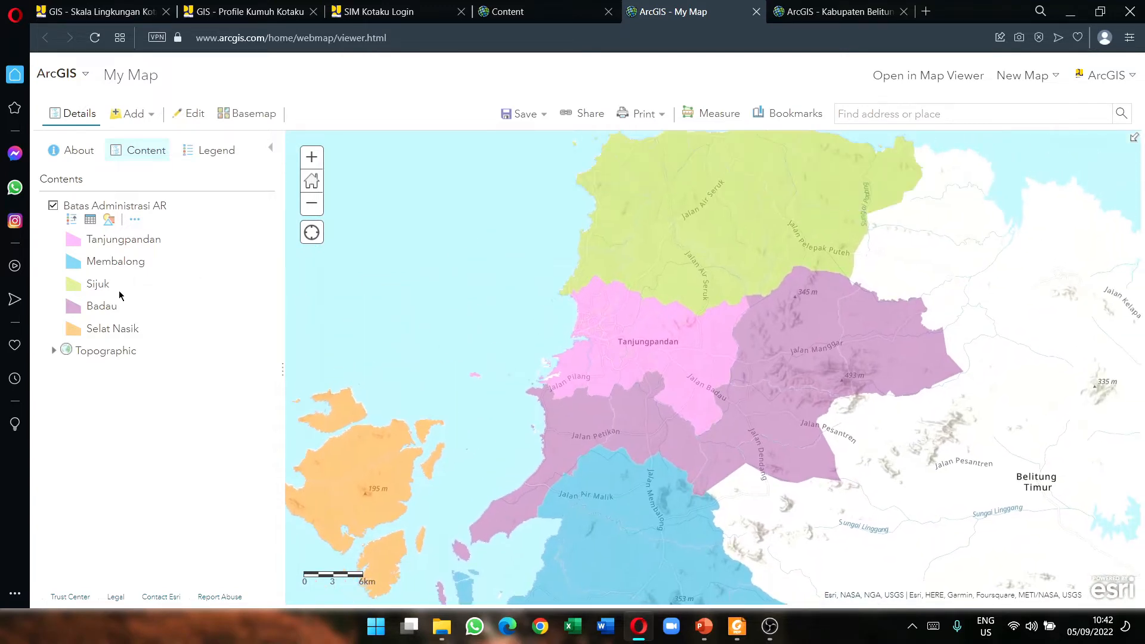
drag(672, 207, 655, 240)
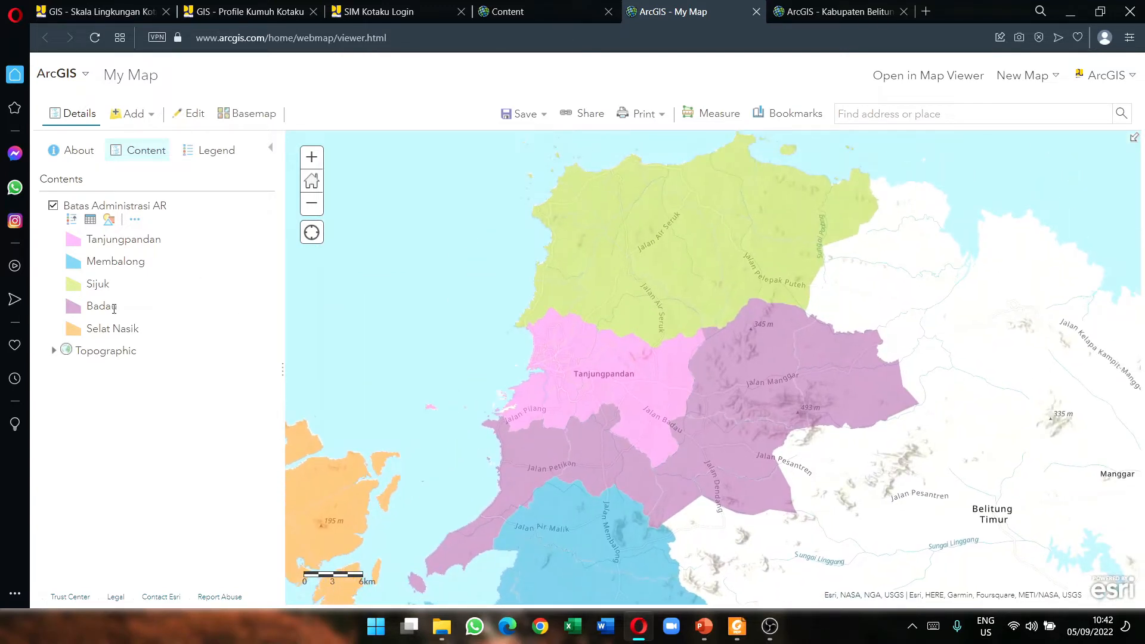
drag(742, 427, 757, 401)
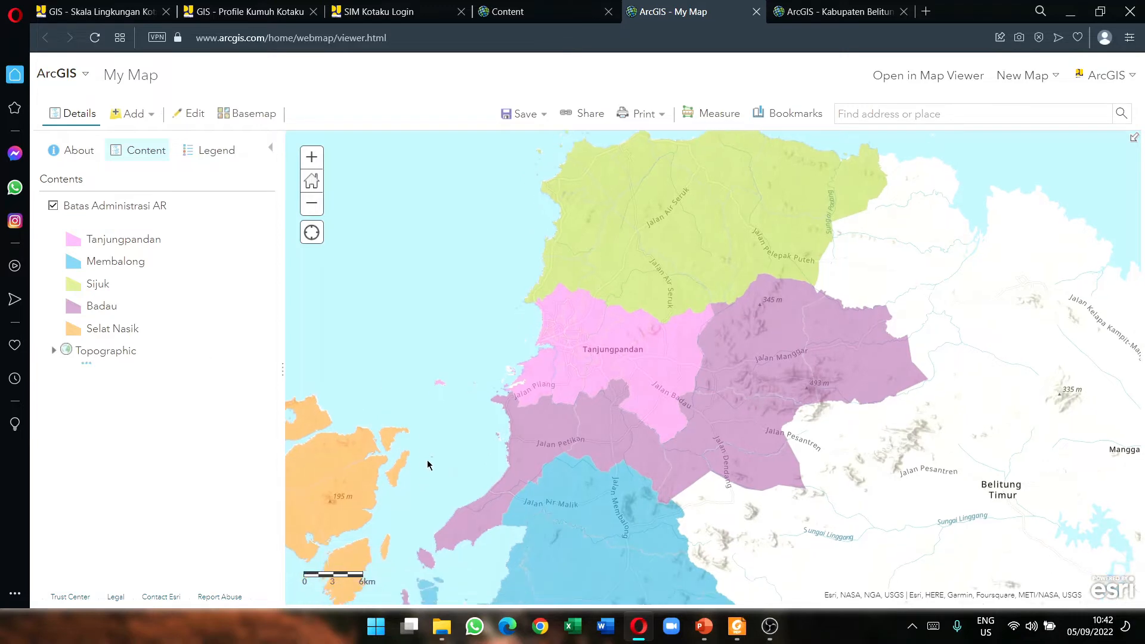
drag(427, 465, 451, 342)
drag(327, 388, 359, 390)
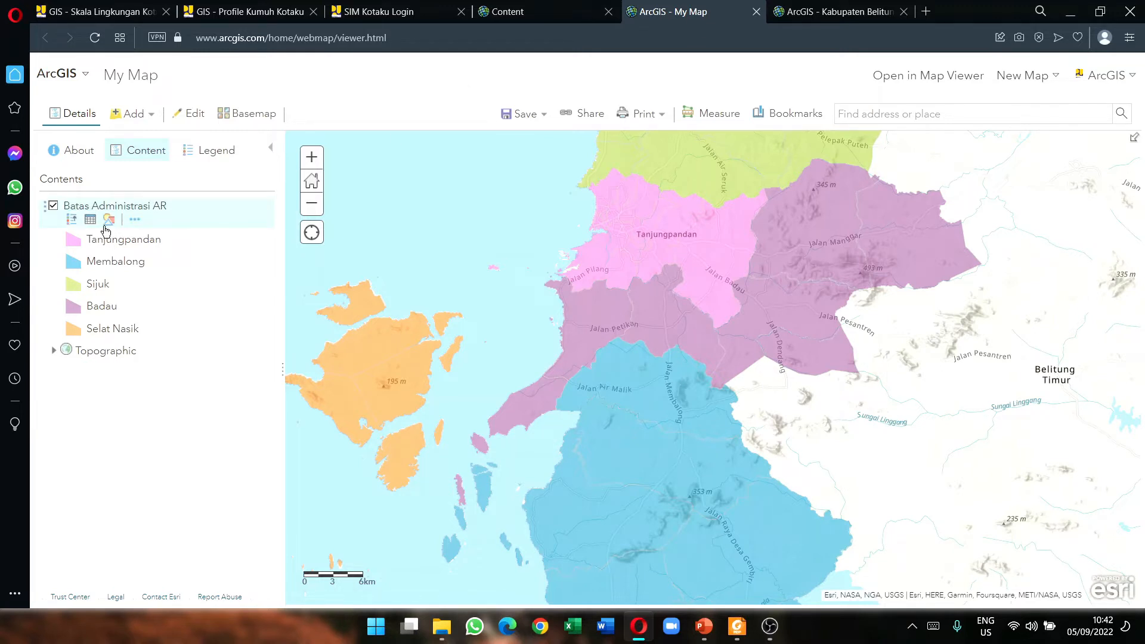
click(111, 221)
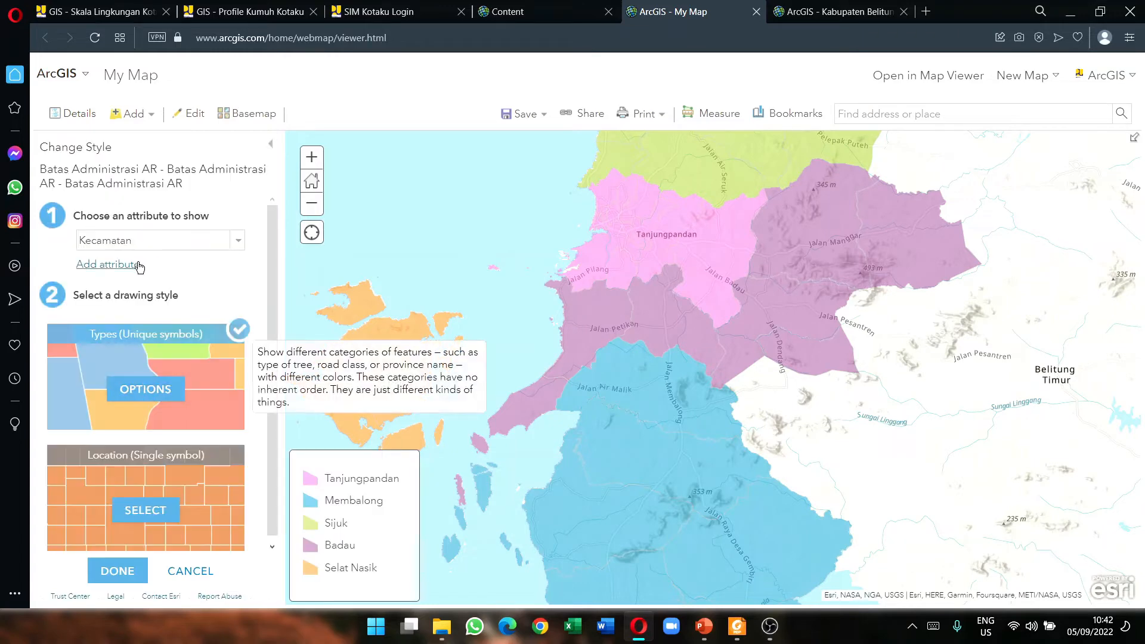
click(177, 383)
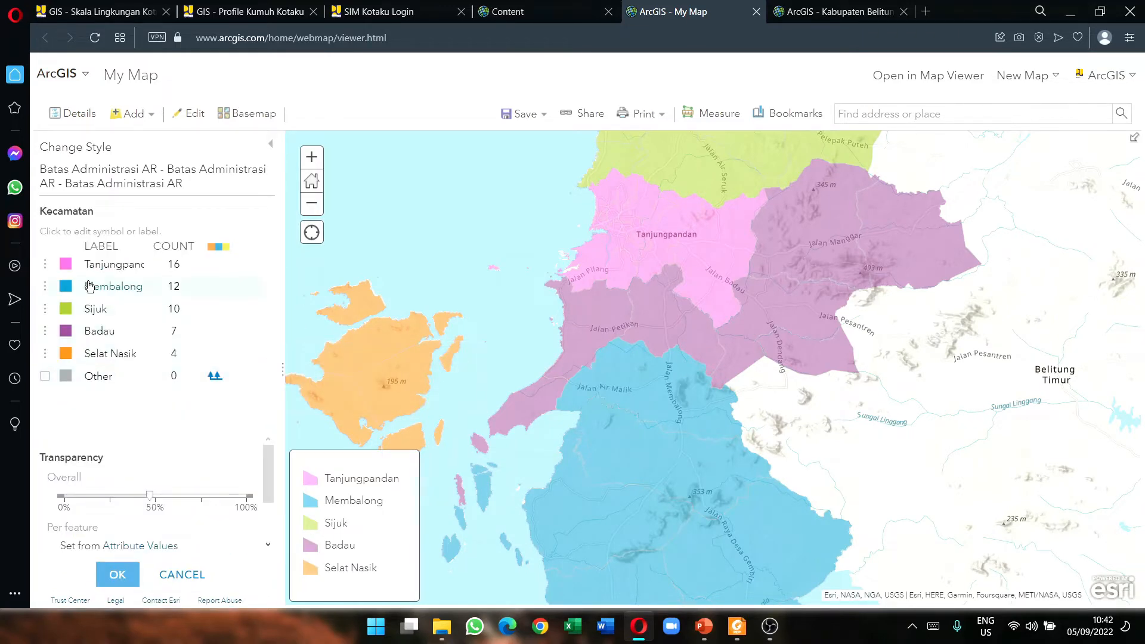
click(66, 266)
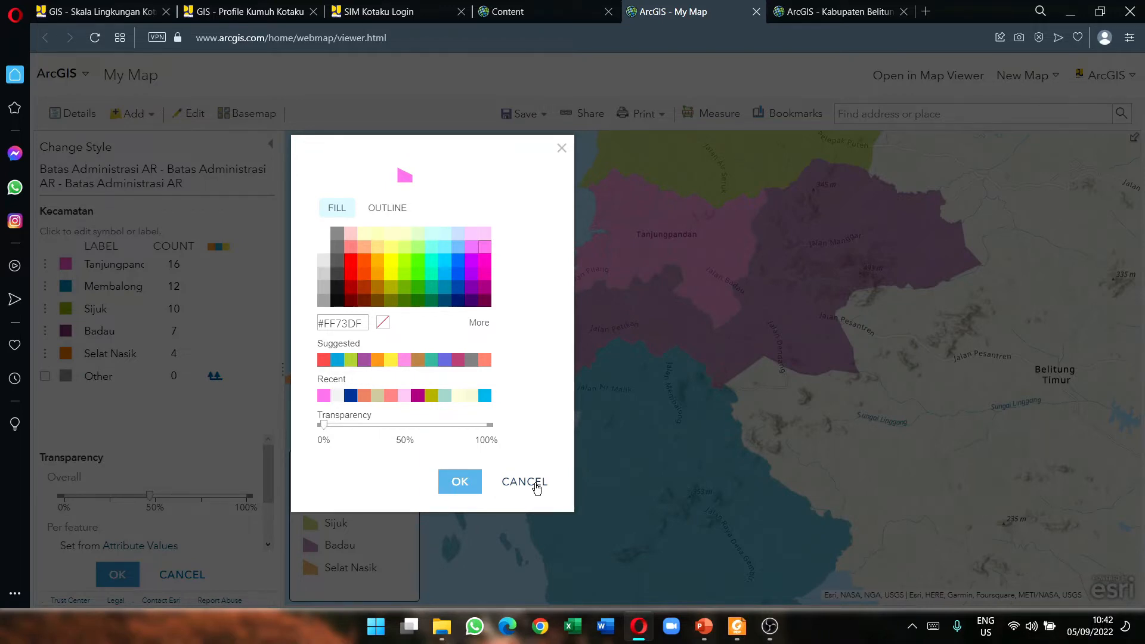
click(537, 488)
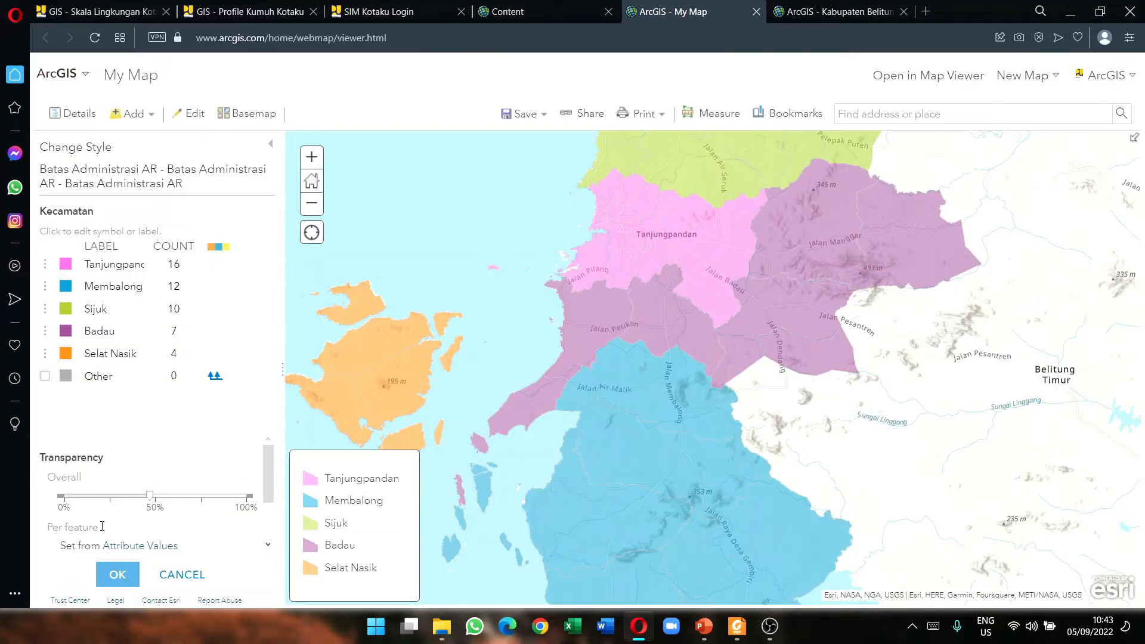
click(182, 575)
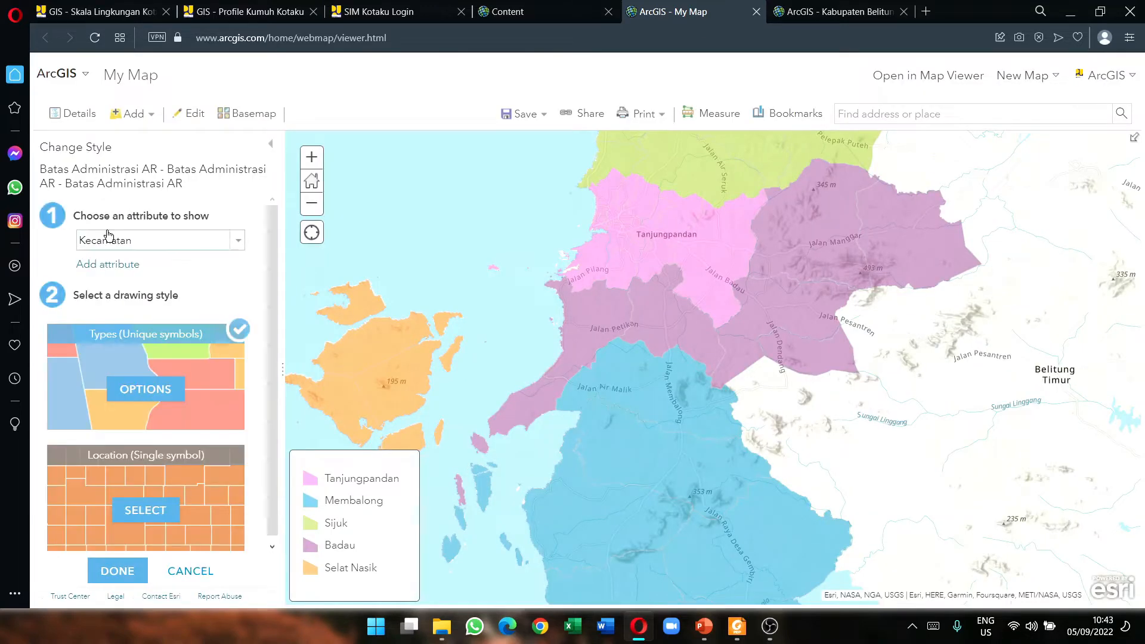
click(185, 570)
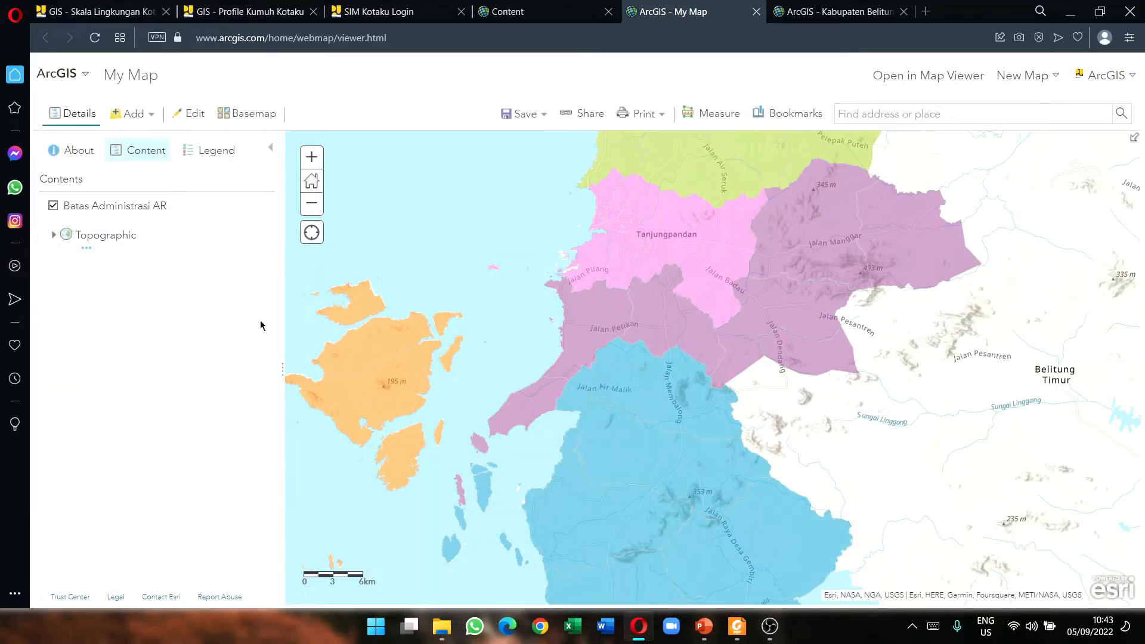
drag(606, 334, 603, 340)
mouse_move(723, 637)
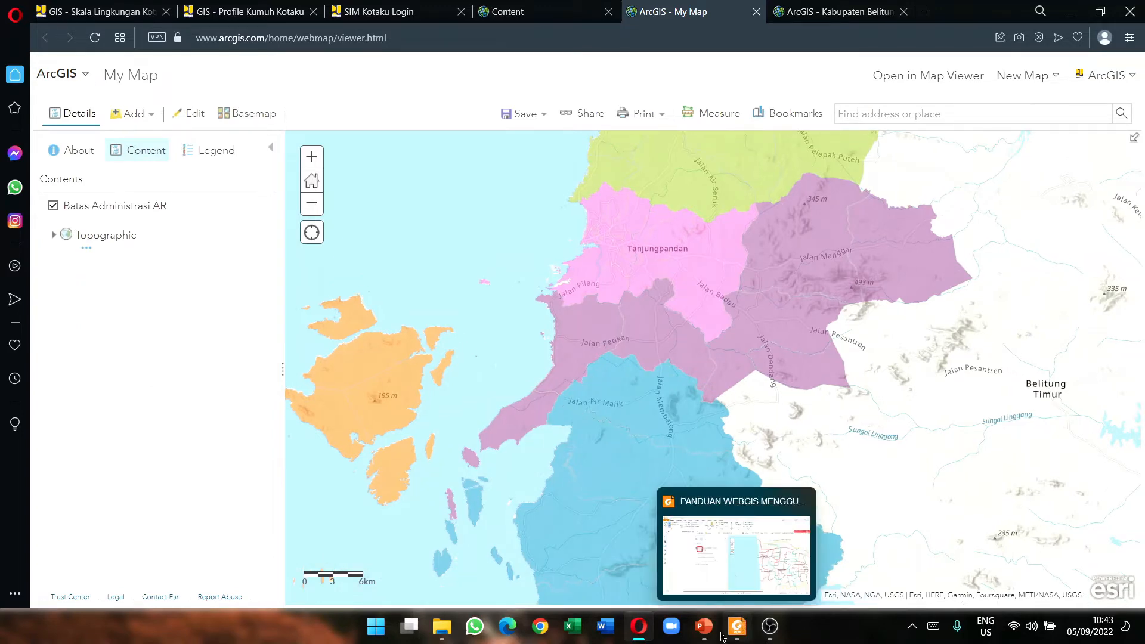
Step: Scroll the Foxit guide to section B Menampilkan Tabel, then minimize it to show the ArcGIS map
click(737, 627)
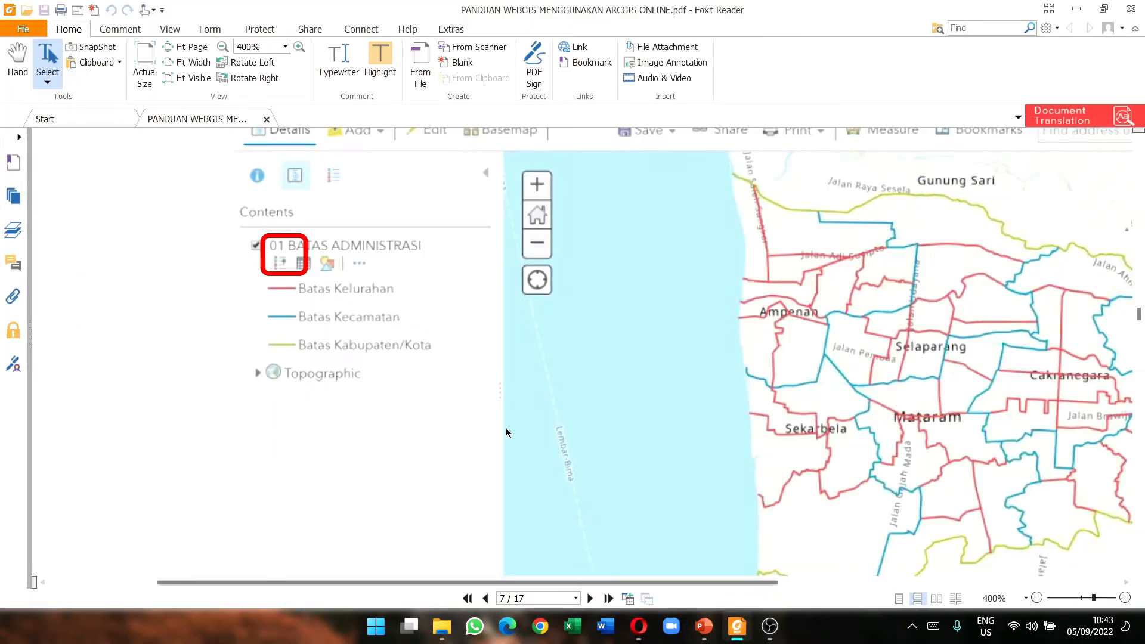
scroll(342, 329, down, 5)
ctrl+scroll(352, 332, down, 4)
scroll(357, 340, down, 8)
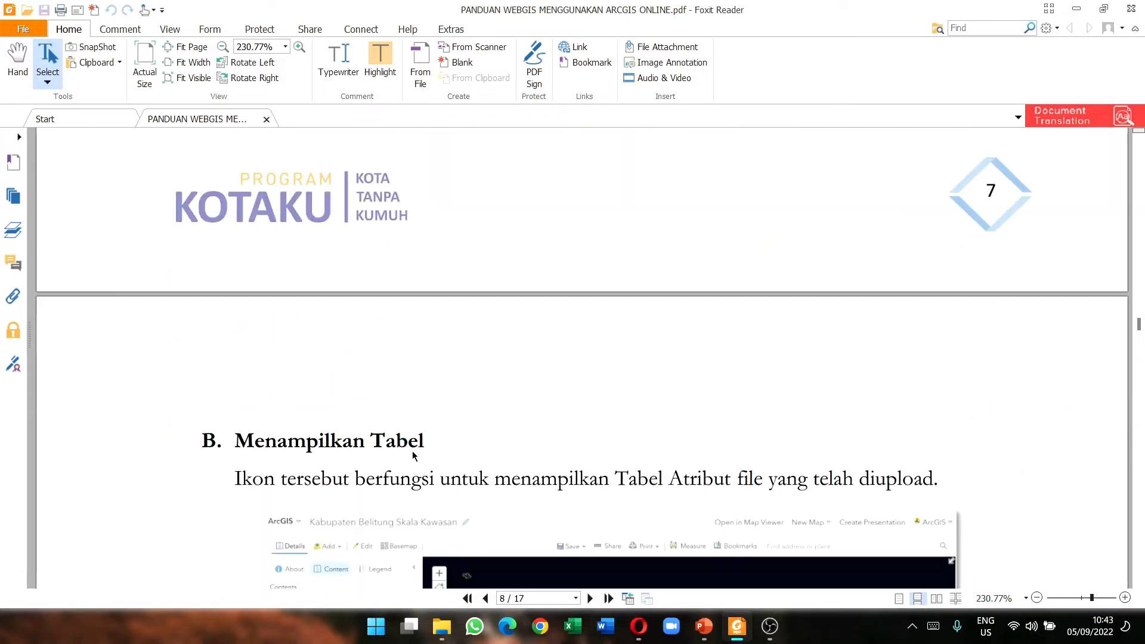
scroll(447, 404, down, 3)
scroll(456, 418, up, 2)
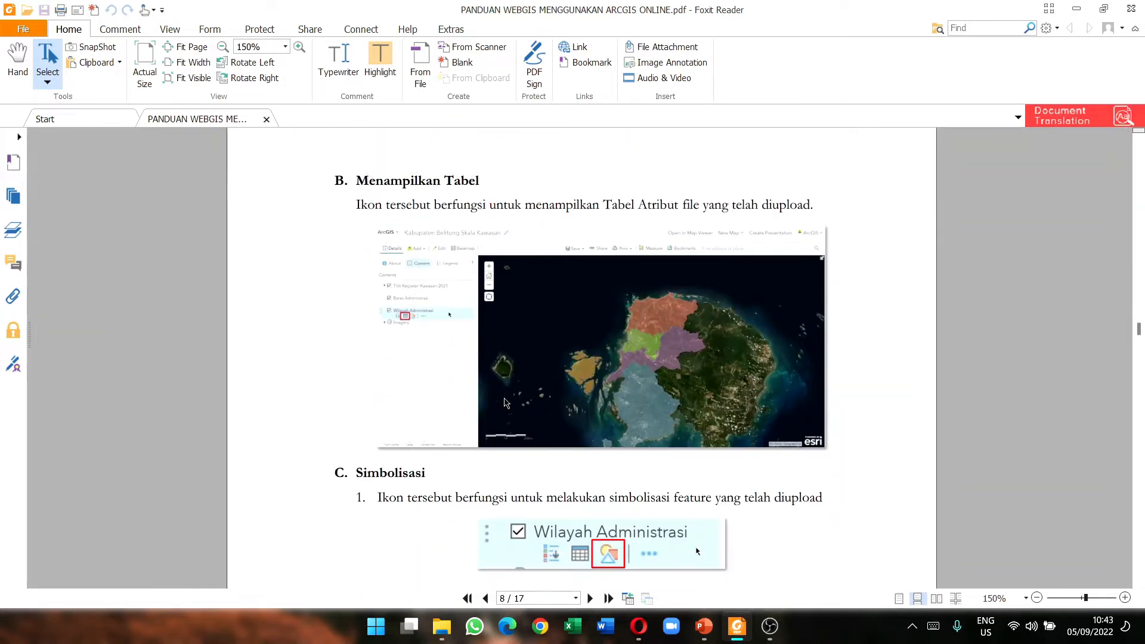
ctrl+scroll(427, 377, up, 2)
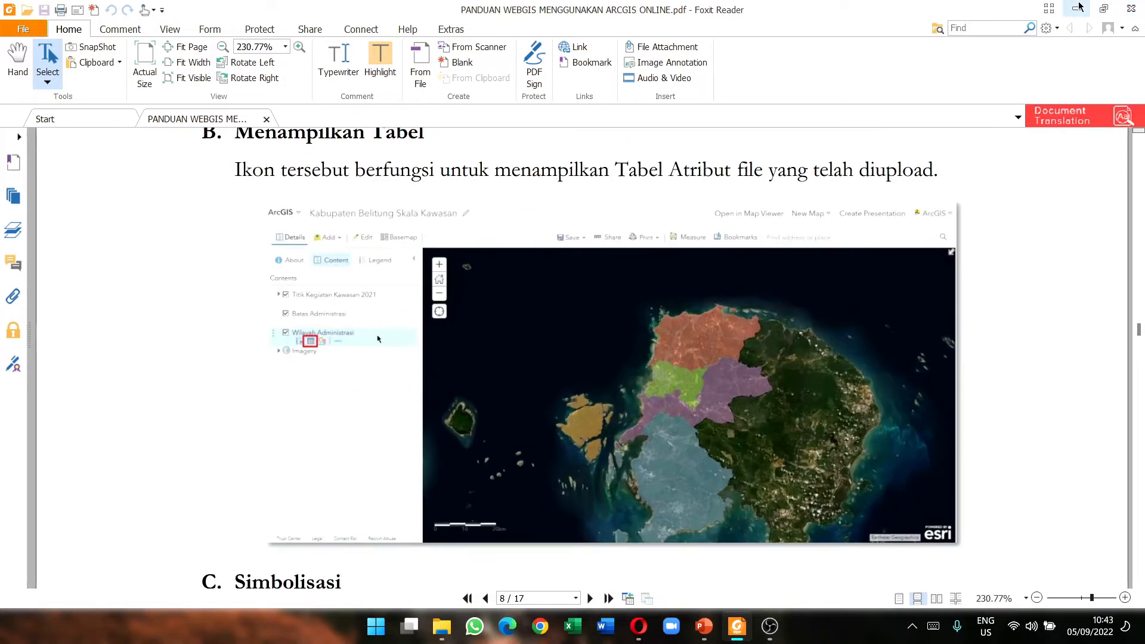
click(1079, 9)
mouse_move(151, 213)
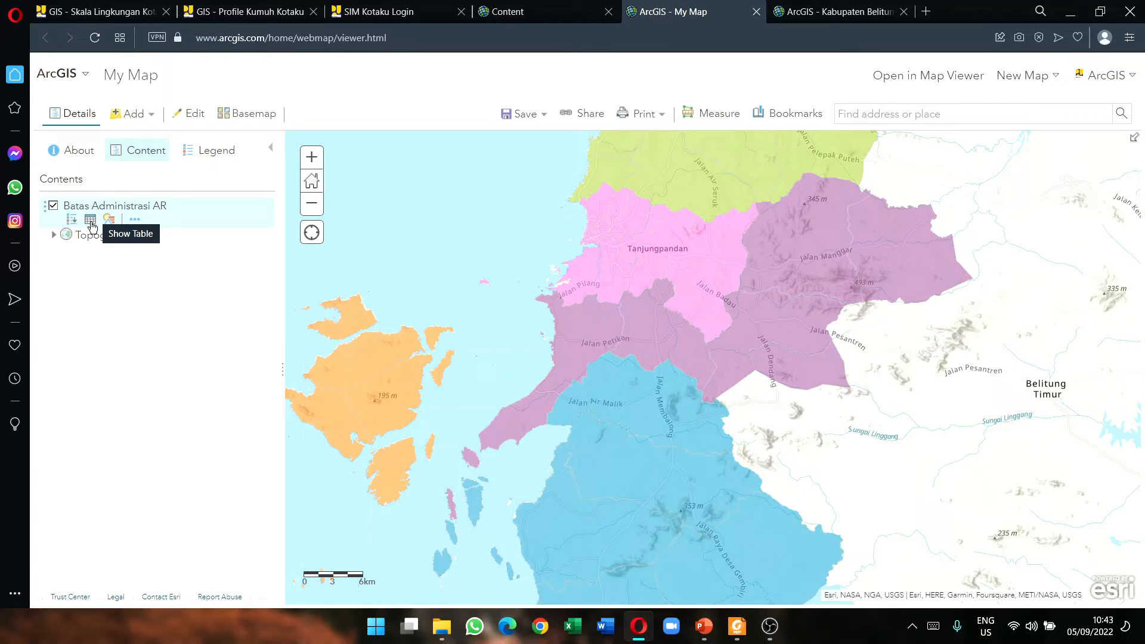
click(91, 223)
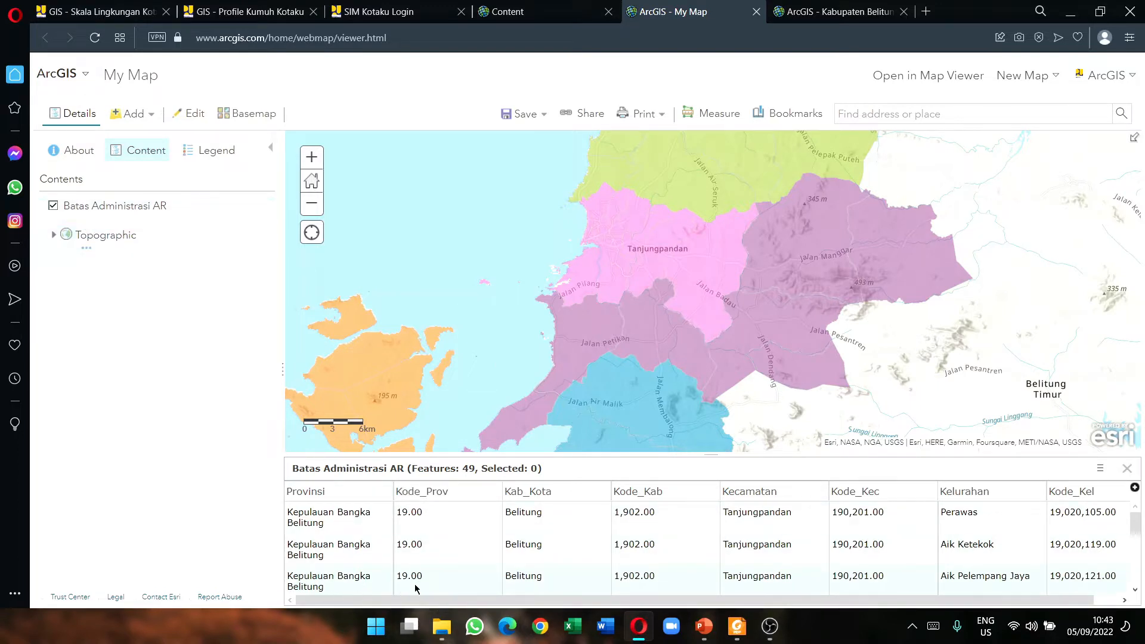
drag(417, 600, 445, 604)
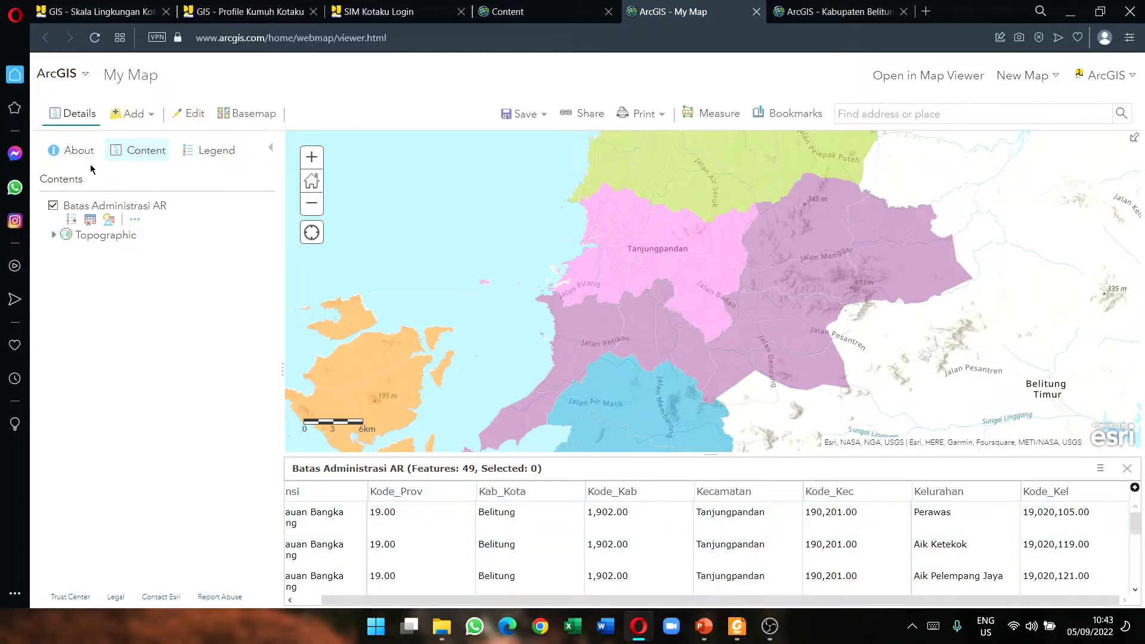
mouse_move(92, 222)
scroll(808, 527, down, 10)
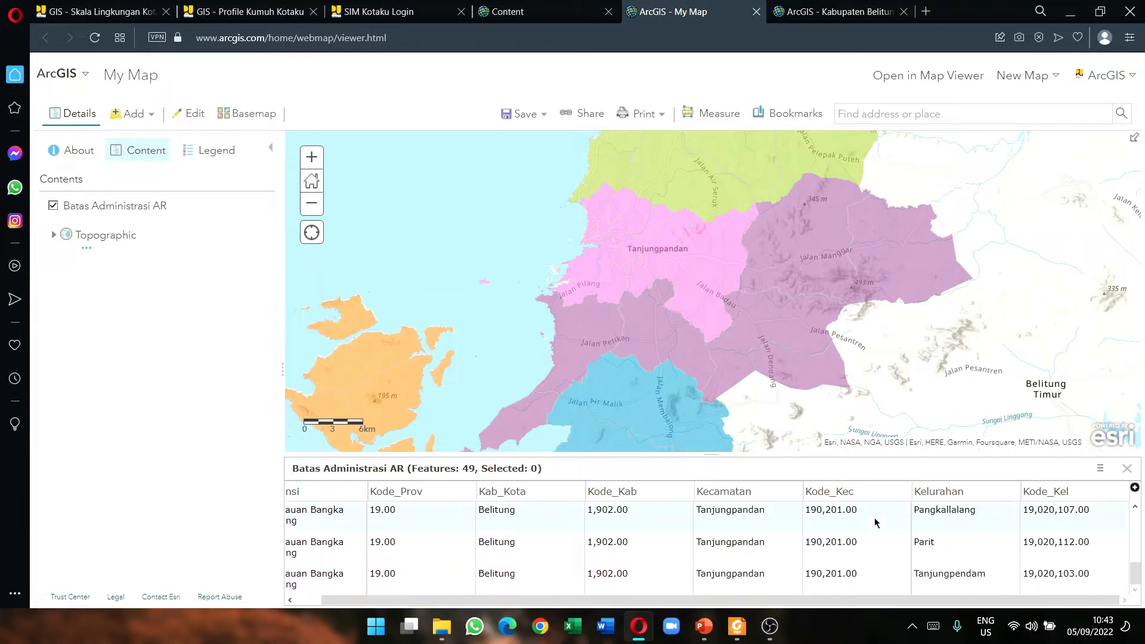
scroll(894, 525, up, 10)
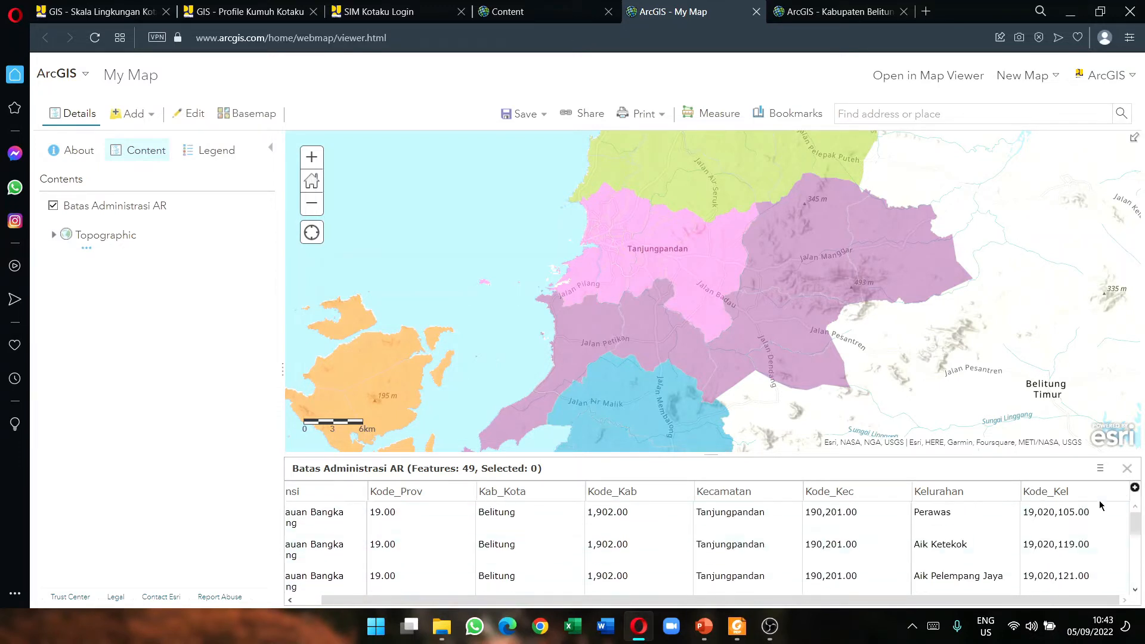
click(1133, 469)
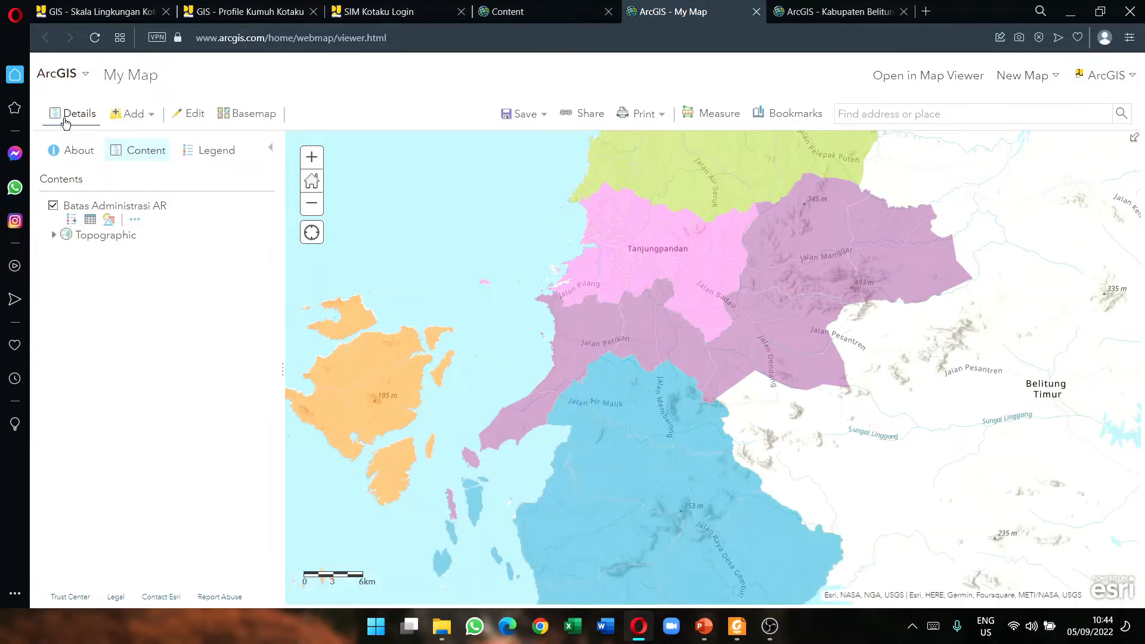
Step: Scroll the Foxit guide through the style-editing steps 4–5 on page 10
click(737, 625)
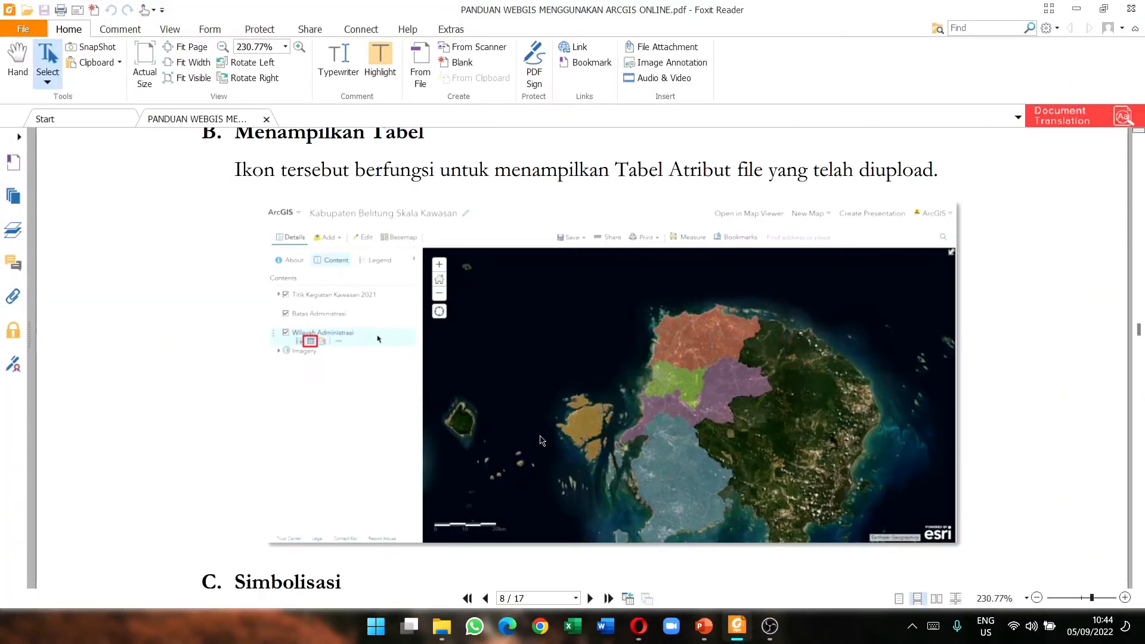
scroll(759, 452, down, 5)
scroll(436, 410, down, 2)
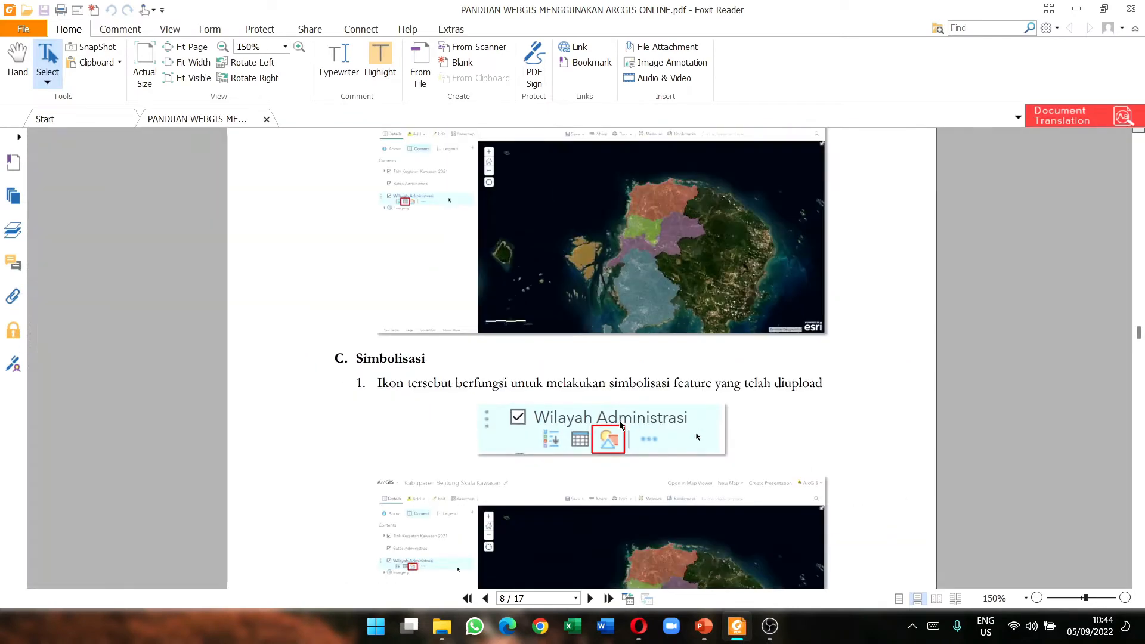
scroll(616, 420, down, 1)
scroll(536, 377, down, 1)
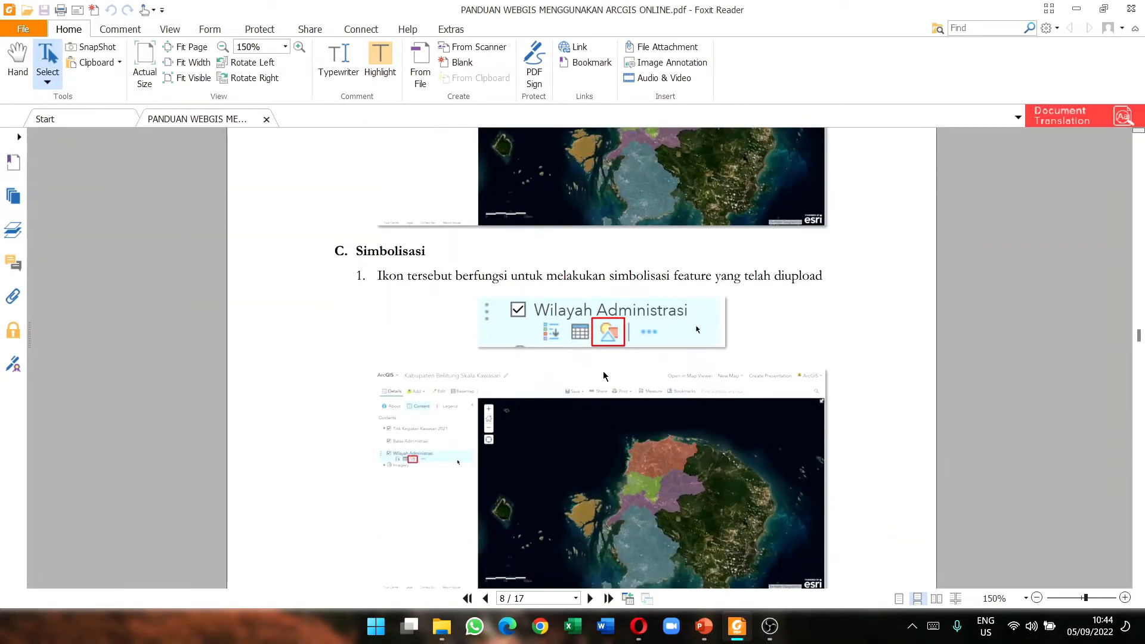
scroll(606, 376, down, 3)
scroll(620, 436, down, 3)
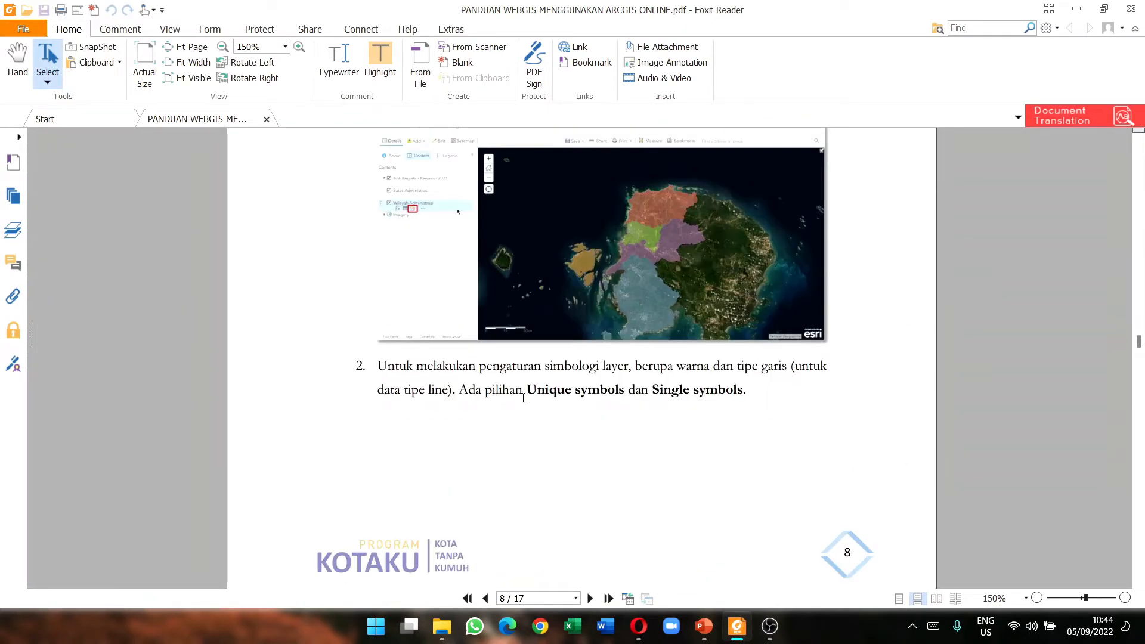
scroll(577, 392, down, 4)
scroll(577, 391, down, 8)
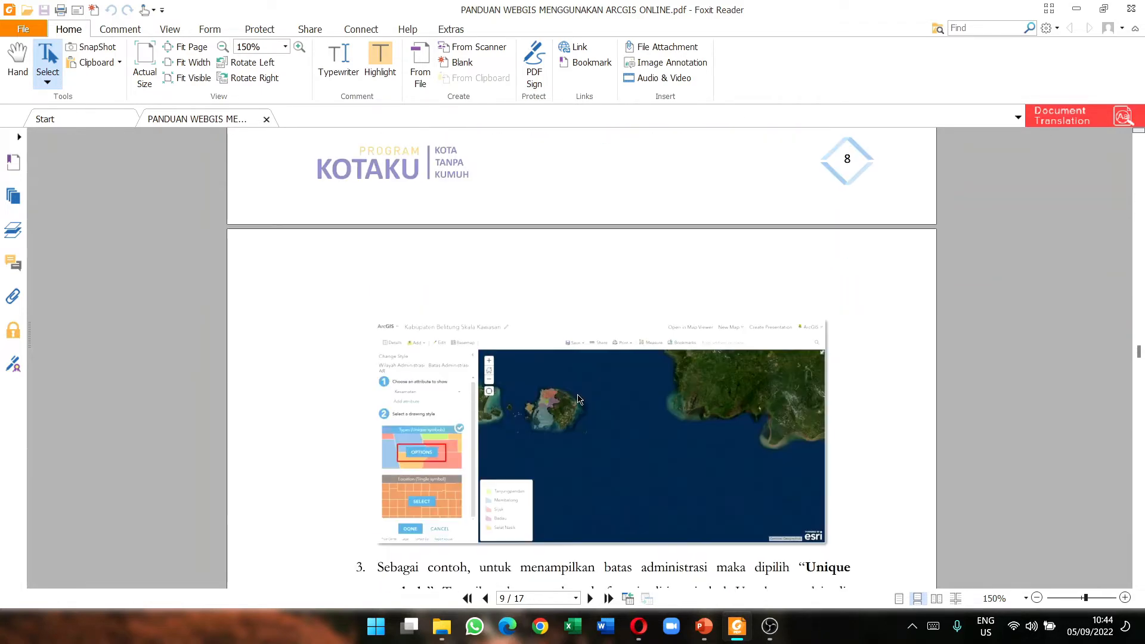
scroll(617, 486, down, 3)
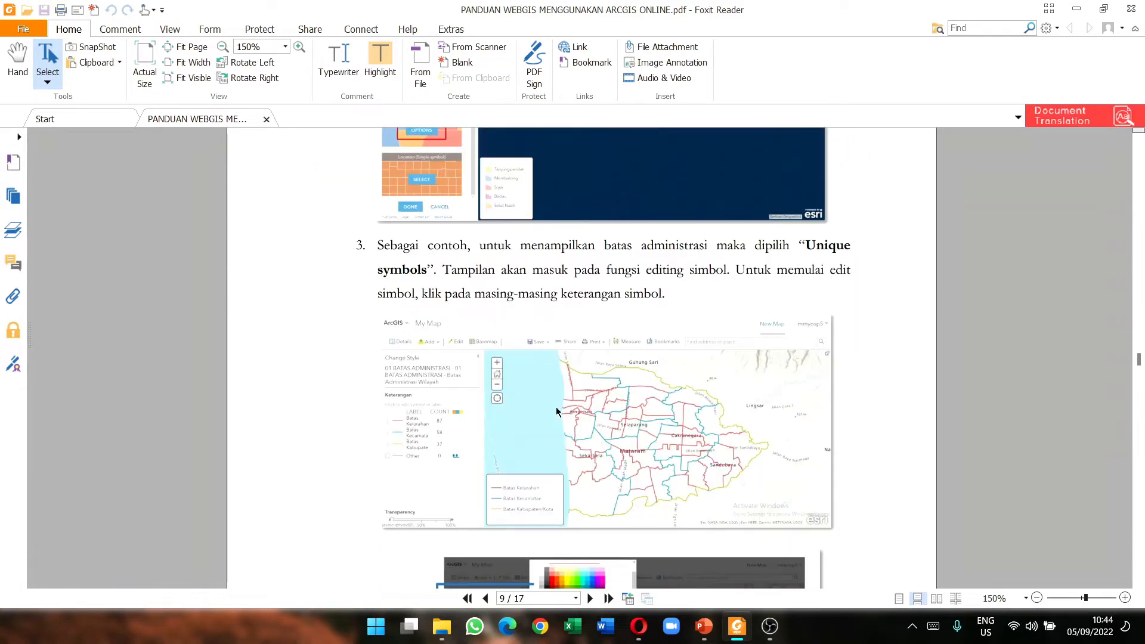
scroll(517, 358, down, 4)
scroll(518, 364, down, 2)
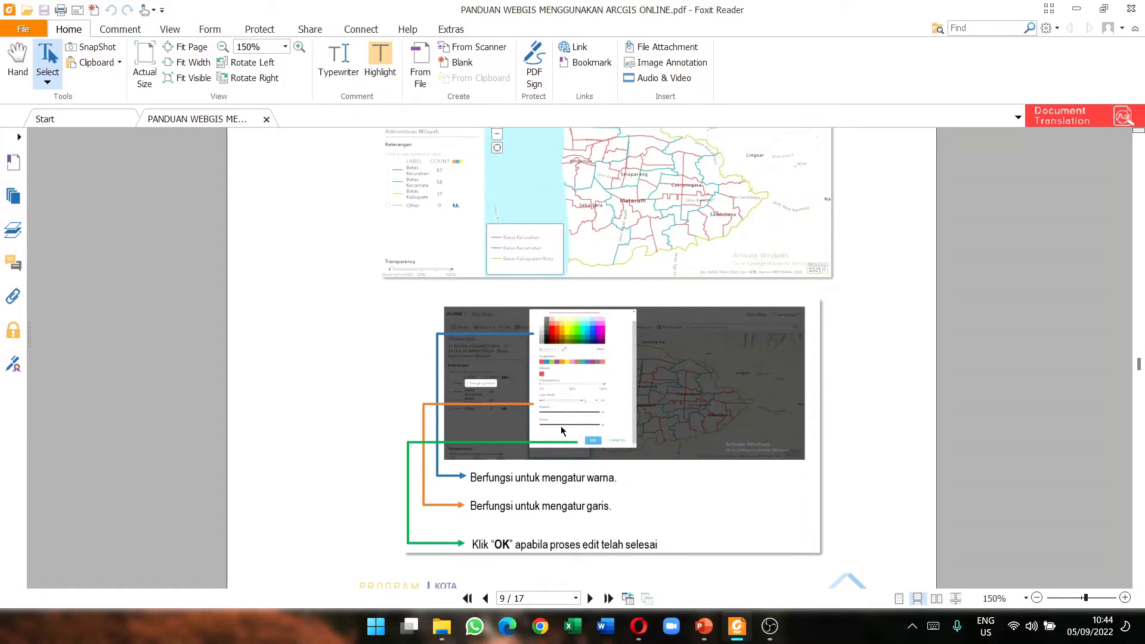
scroll(560, 426, up, 3)
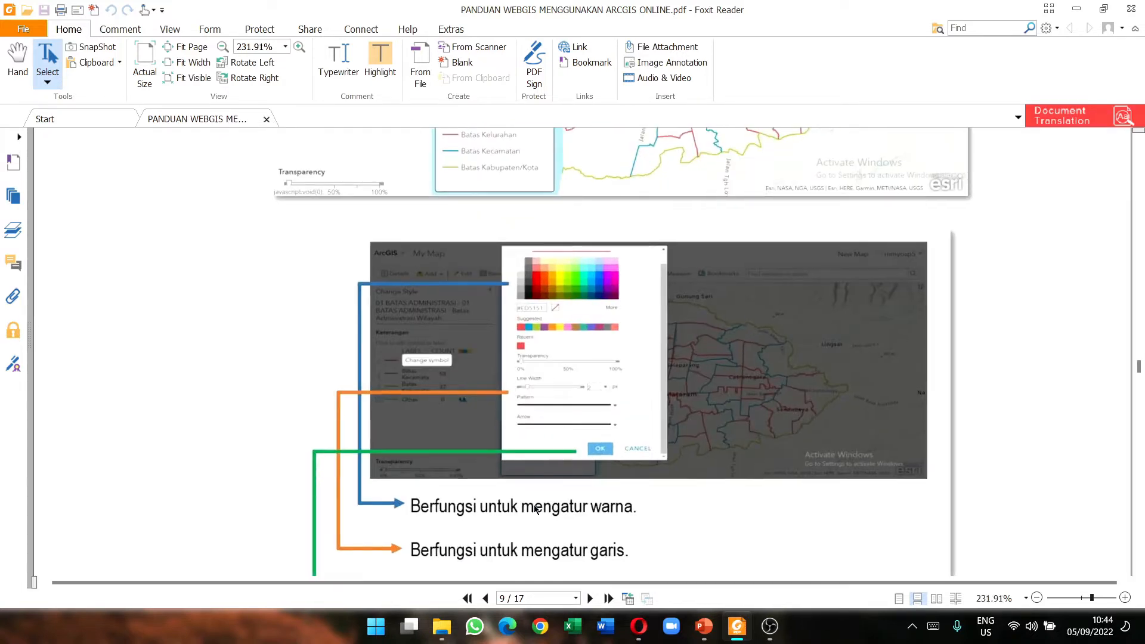
scroll(531, 544, down, 1)
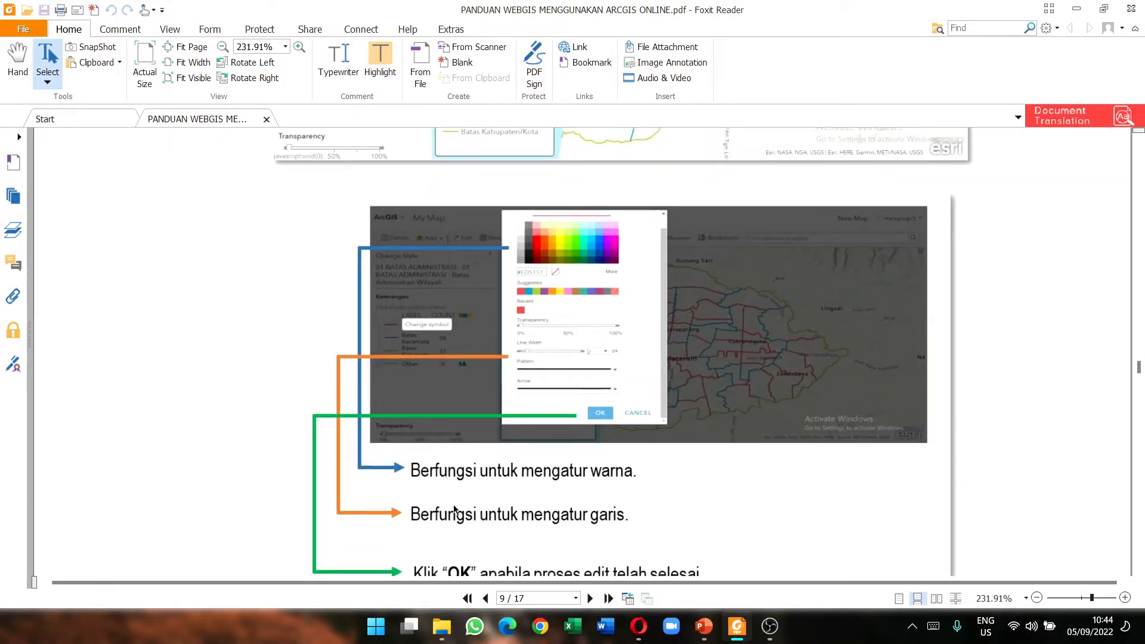
scroll(384, 553, down, 2)
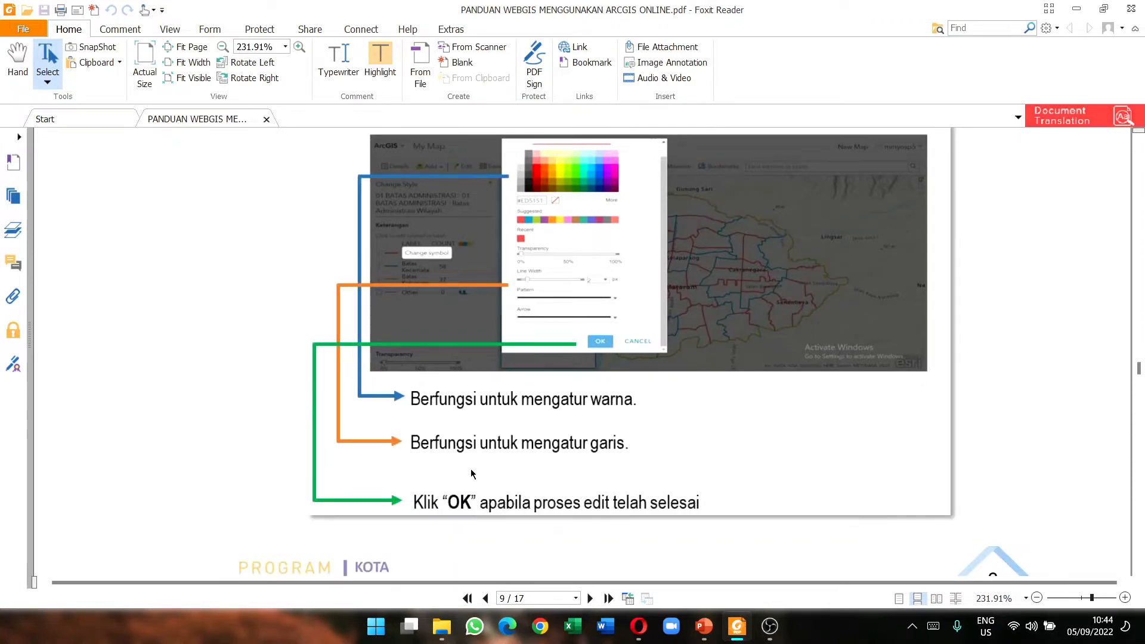
scroll(473, 460, down, 11)
scroll(470, 456, down, 1)
scroll(468, 453, down, 8)
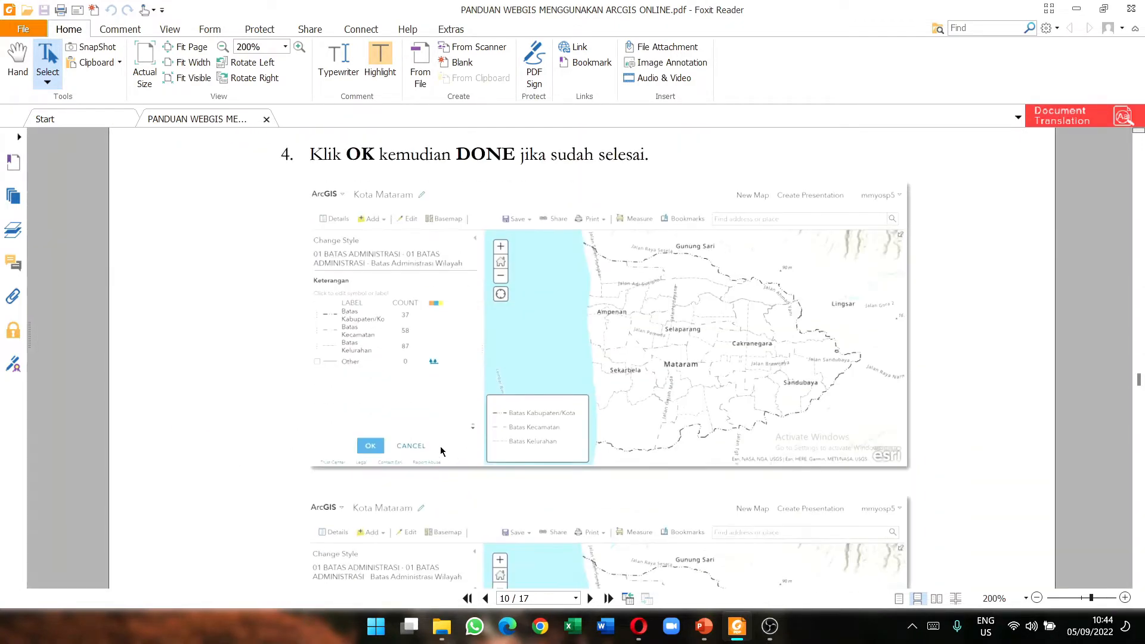
scroll(357, 403, up, 3)
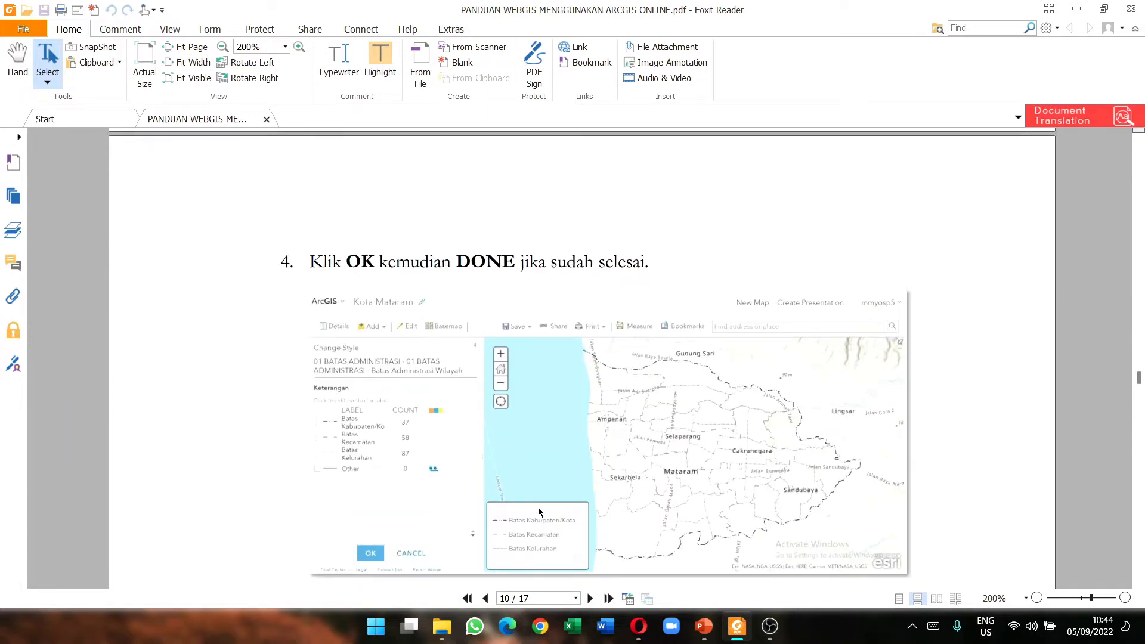
scroll(539, 511, down, 10)
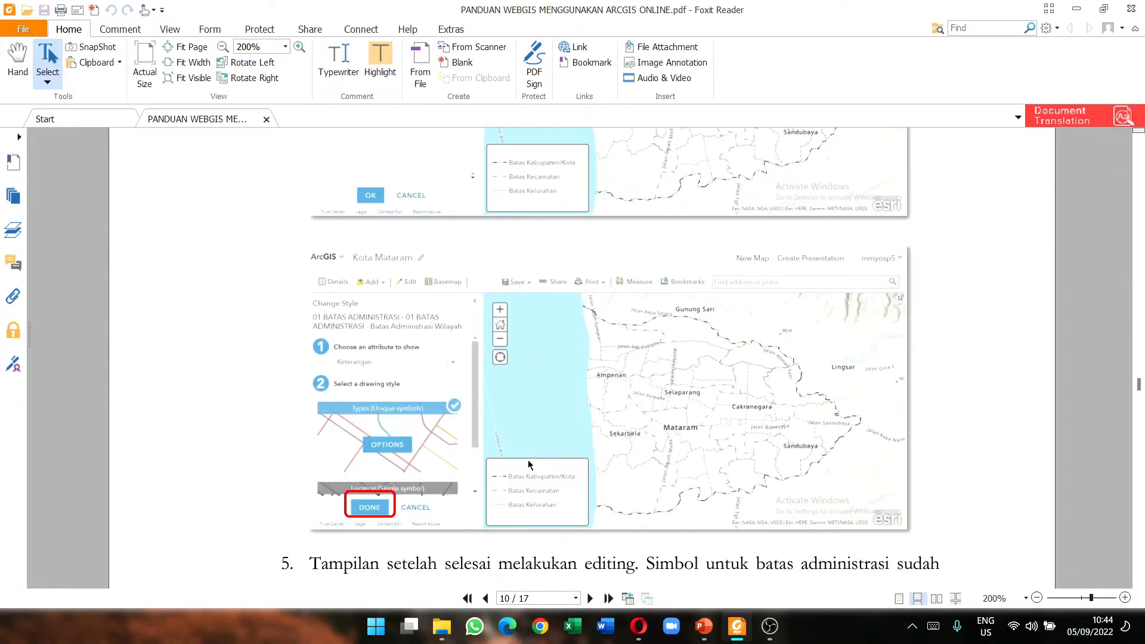
scroll(392, 534, down, 1)
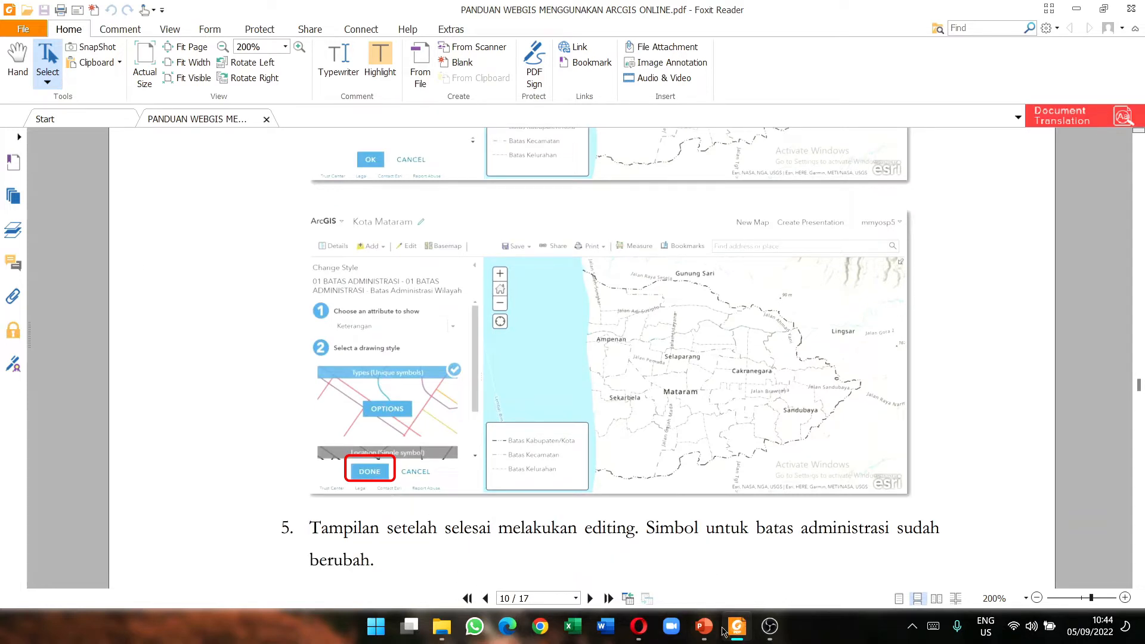
Step: Switch to Opera, then bring the 01_BATAS_ADMINISTRASI folder forward in File Explorer
click(639, 626)
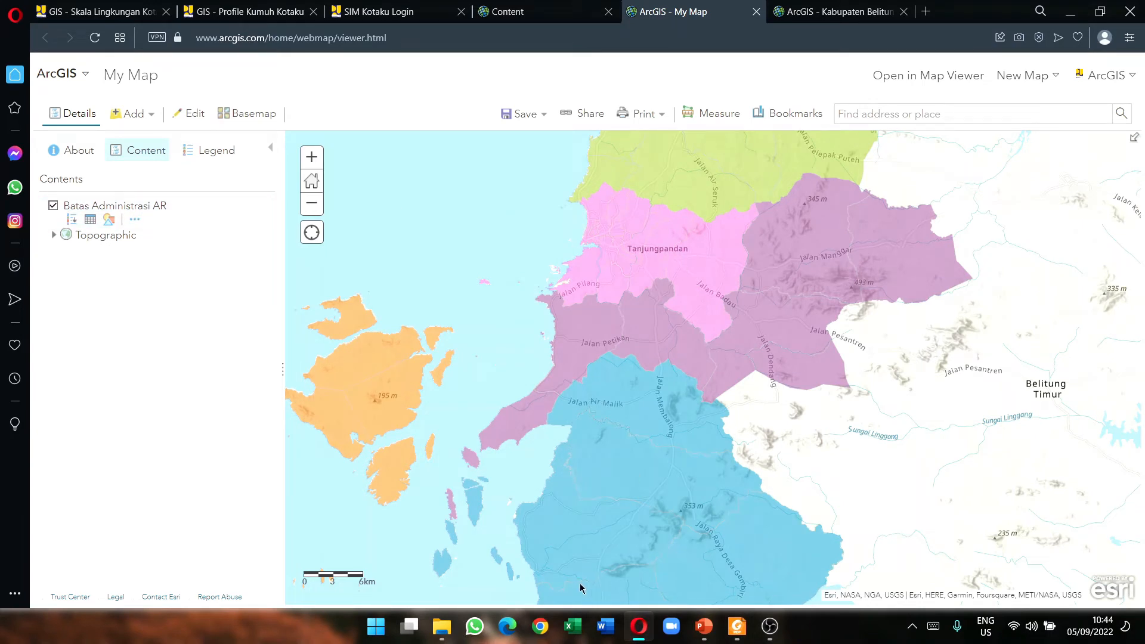
mouse_move(452, 631)
click(440, 537)
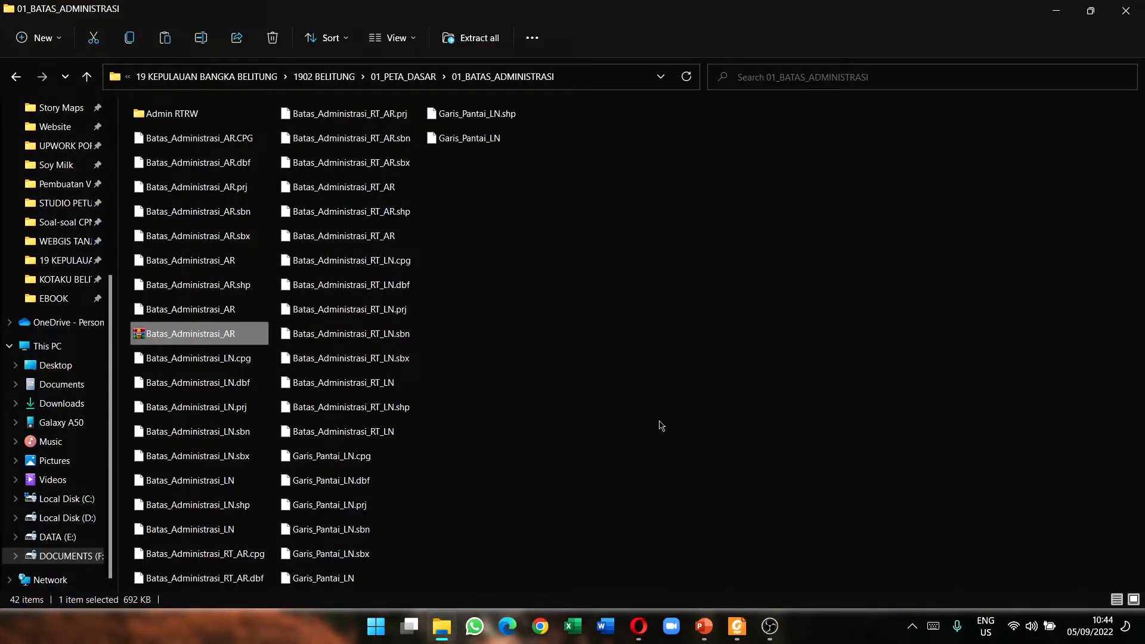
Step: Compress the eight Batas_Administrasi_LN shapefile files into Batas_Administrasi_LN.zip
click(221, 365)
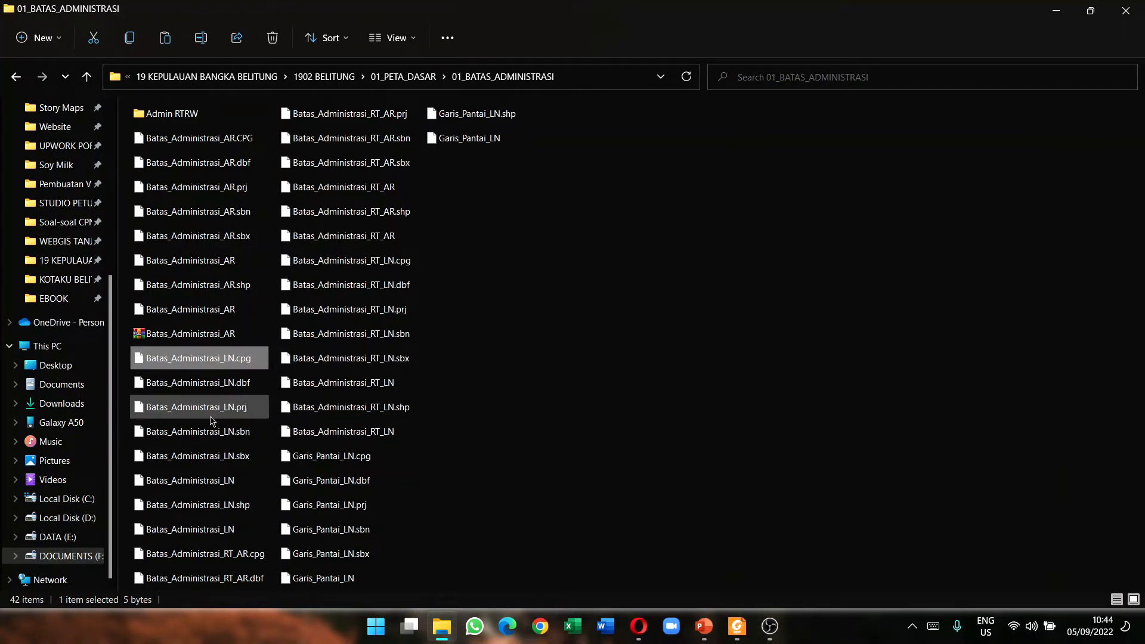
shift+click(221, 536)
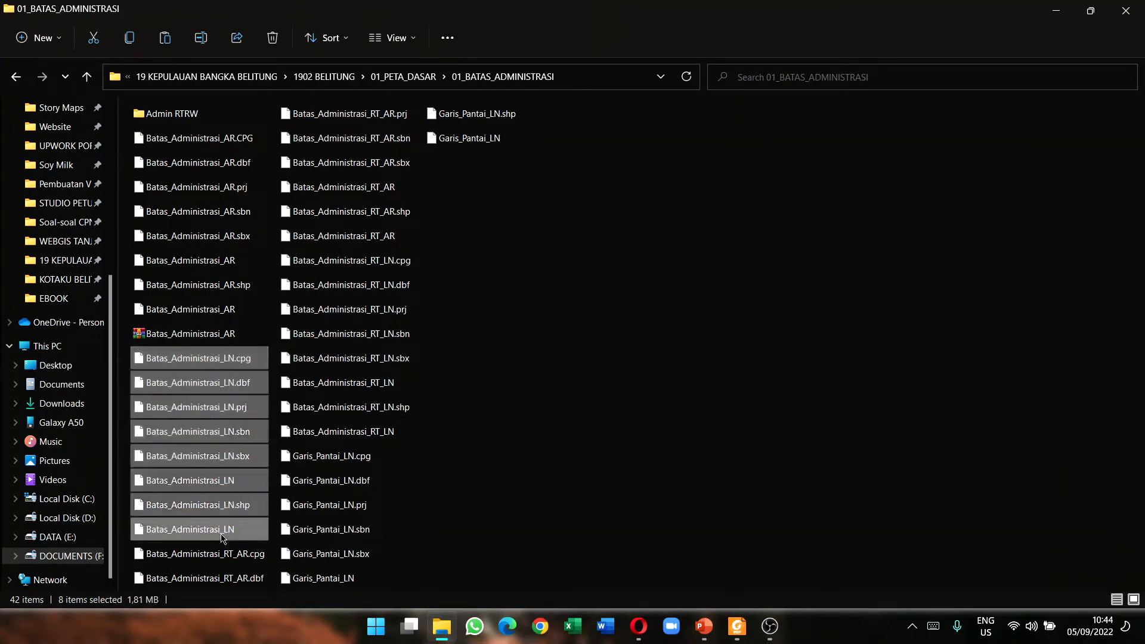
right_click(224, 535)
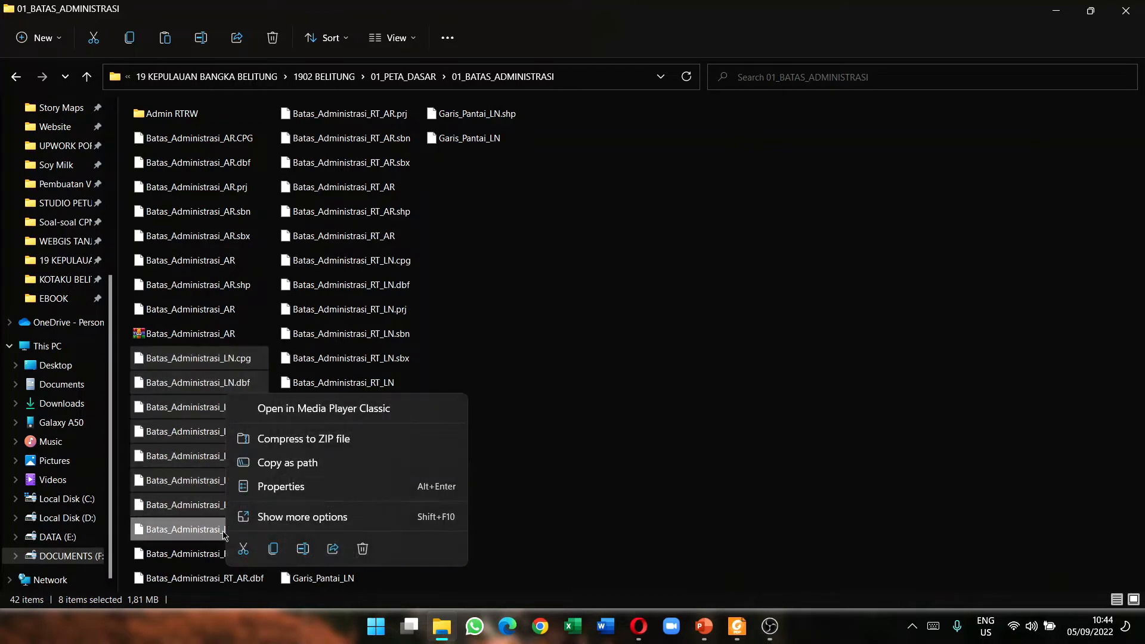
click(306, 439)
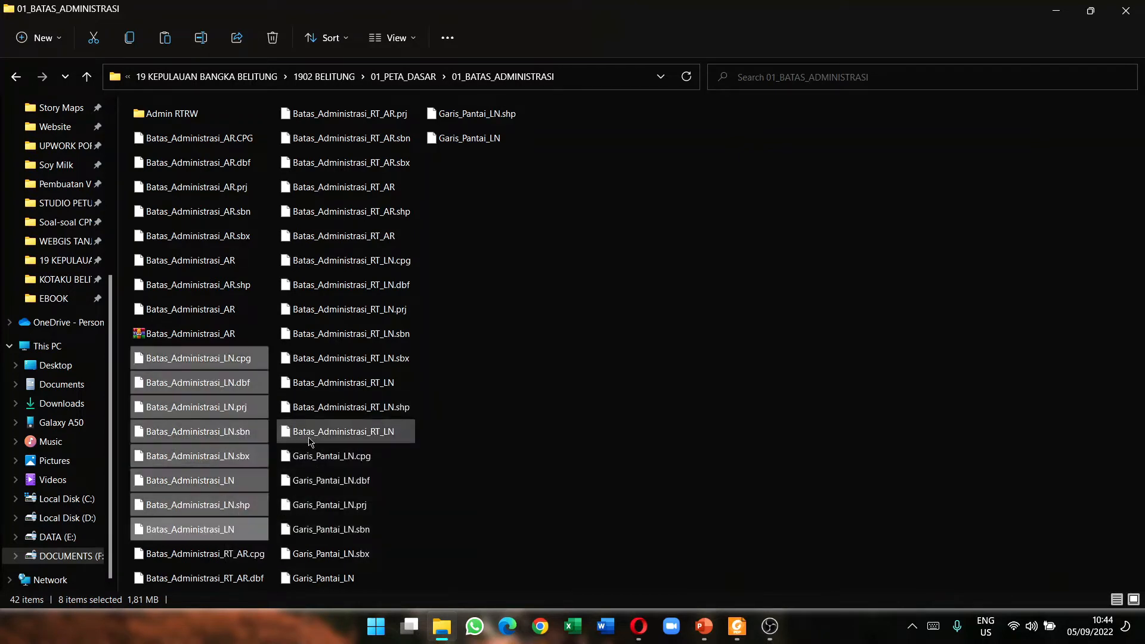
click(496, 476)
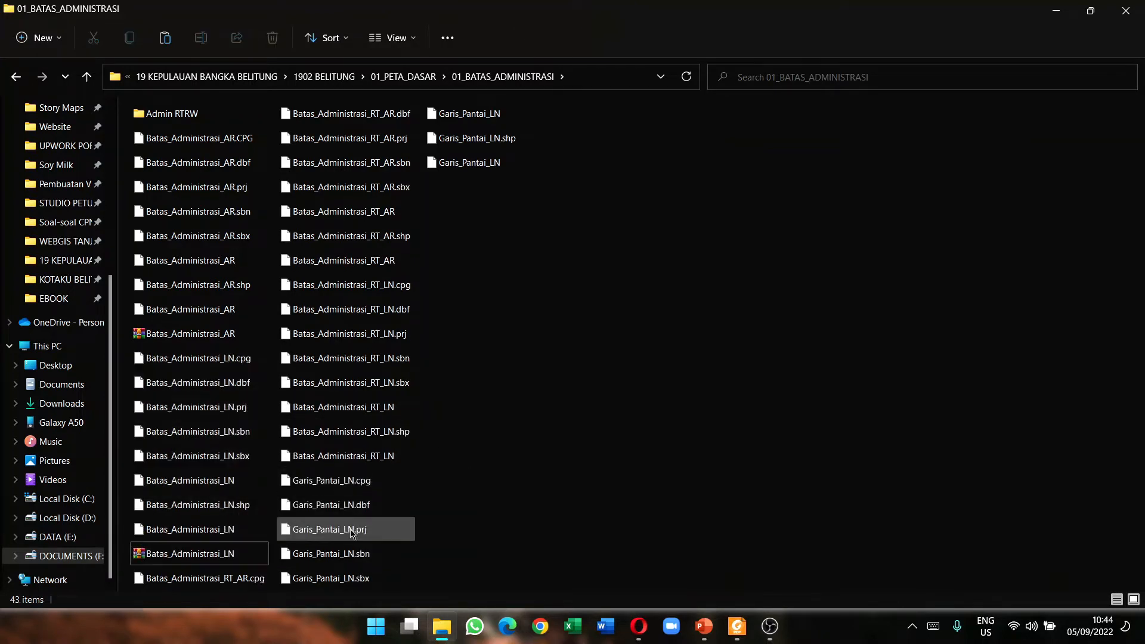
Step: Select the new Batas_Administrasi_LN zip archive and return to the ArcGIS map
click(230, 535)
click(204, 563)
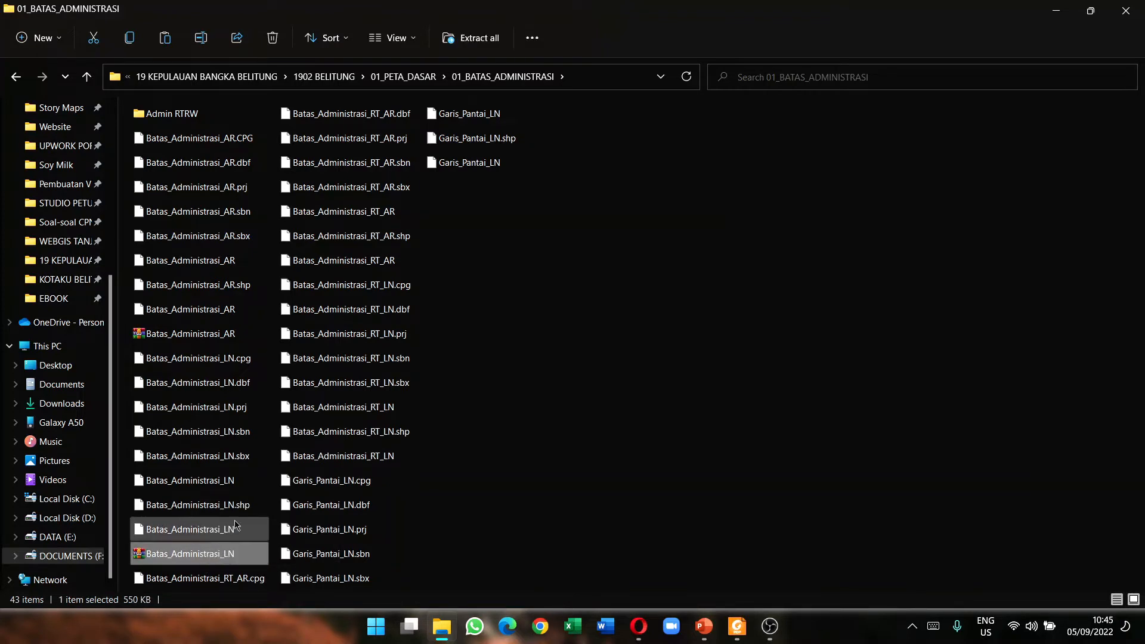
click(231, 529)
click(202, 560)
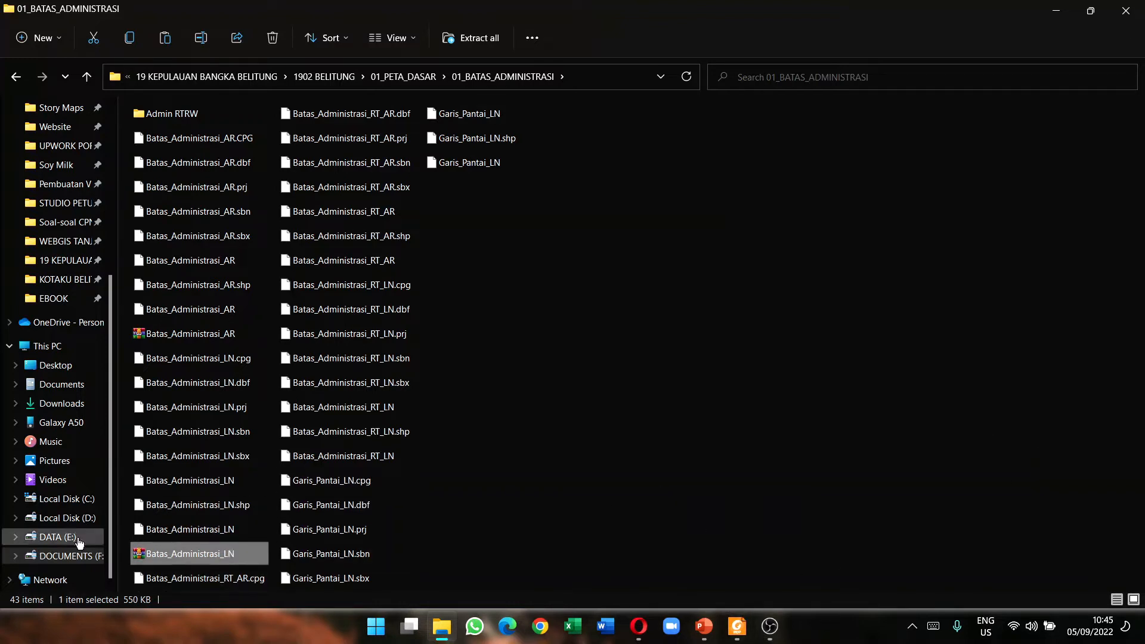
click(640, 625)
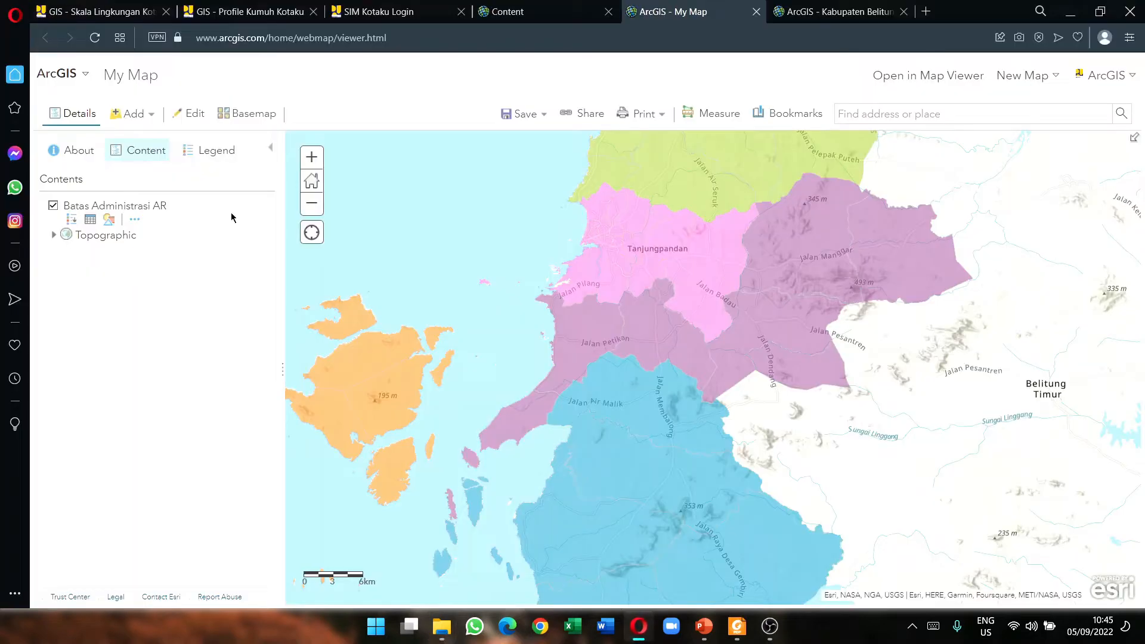
Step: Import Batas_Administrasi_LN.zip via Add Layer from File, showing its boundaries styled by Status
click(156, 121)
click(154, 213)
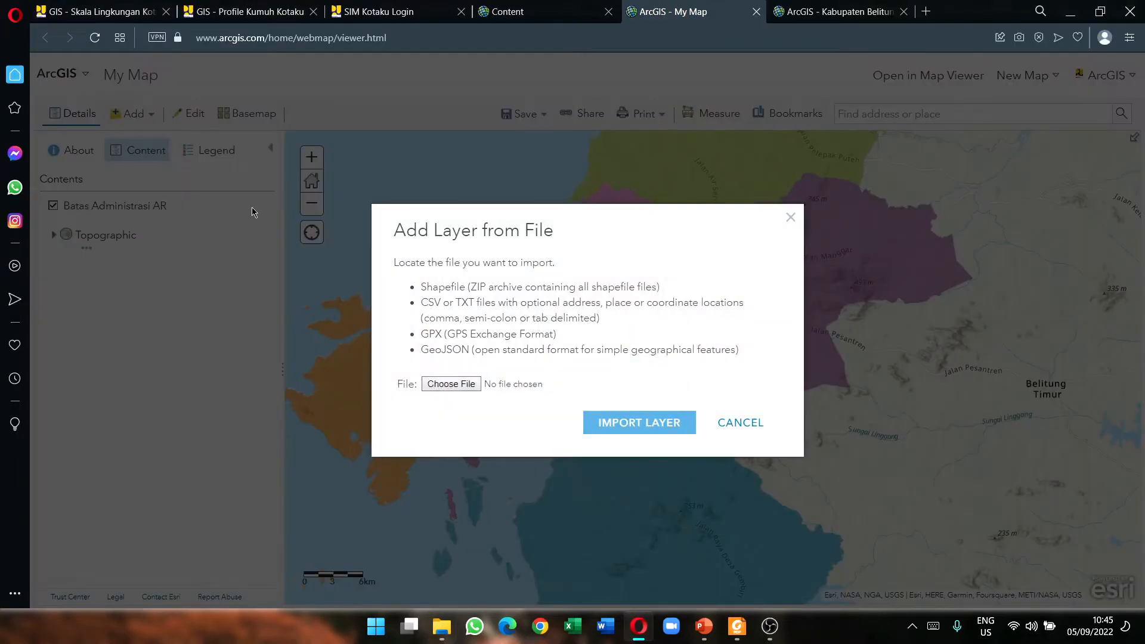
click(439, 385)
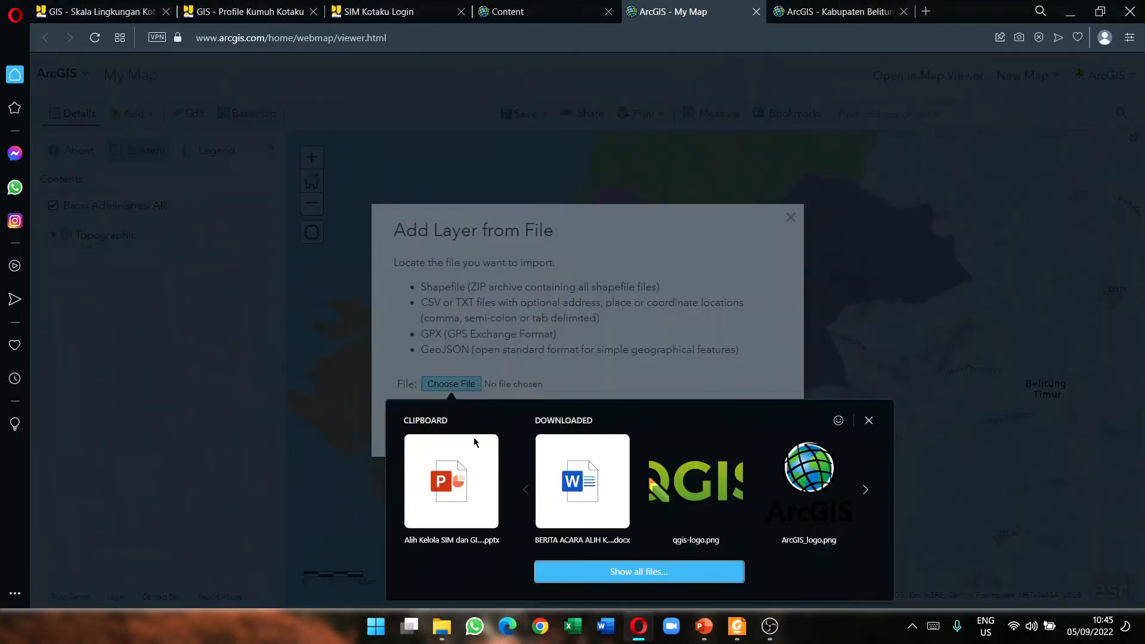
click(632, 571)
scroll(501, 331, down, 5)
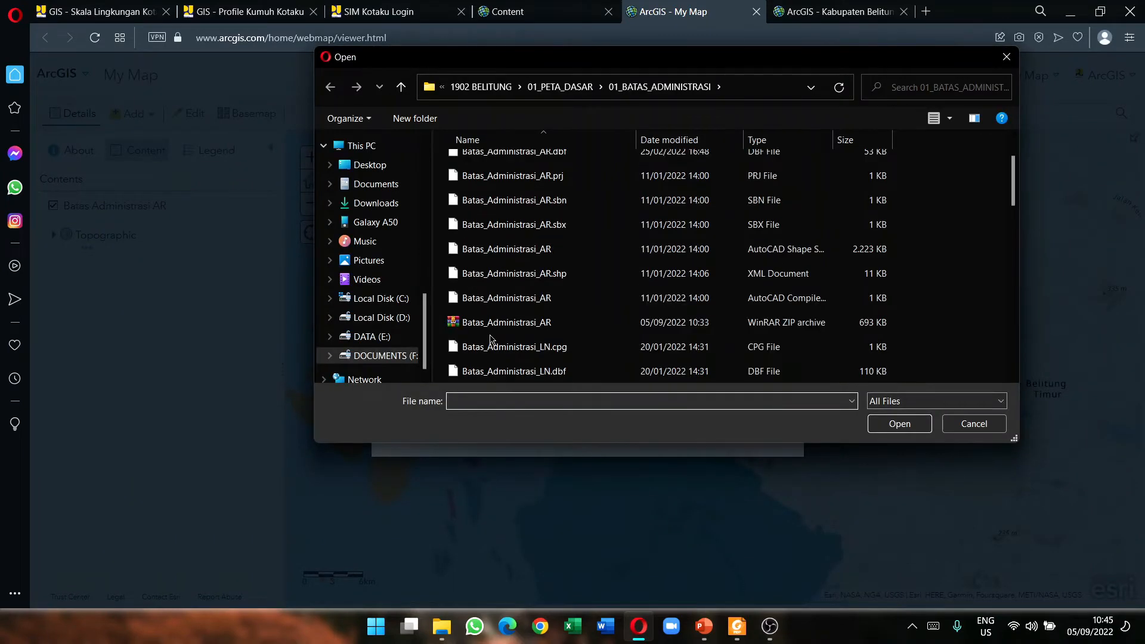
click(537, 250)
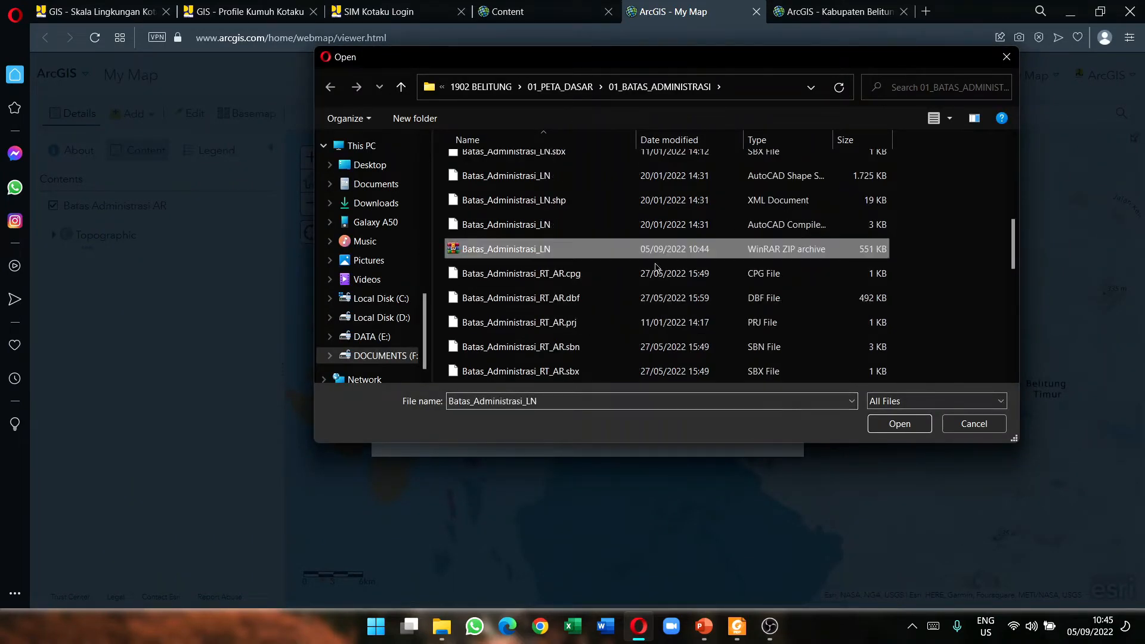
click(896, 425)
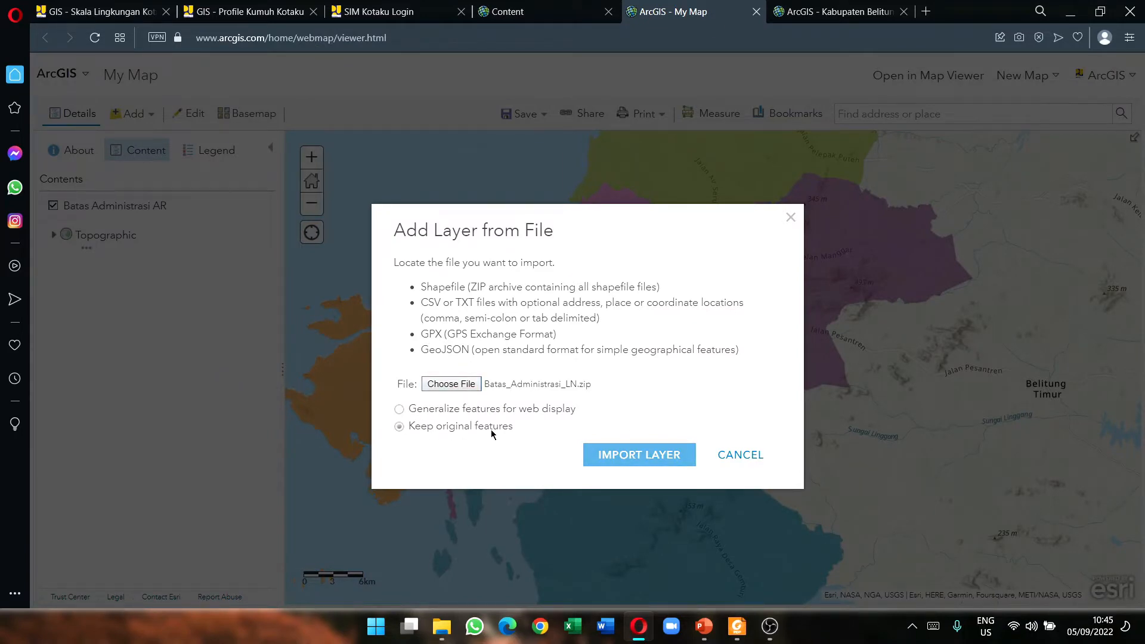
click(601, 448)
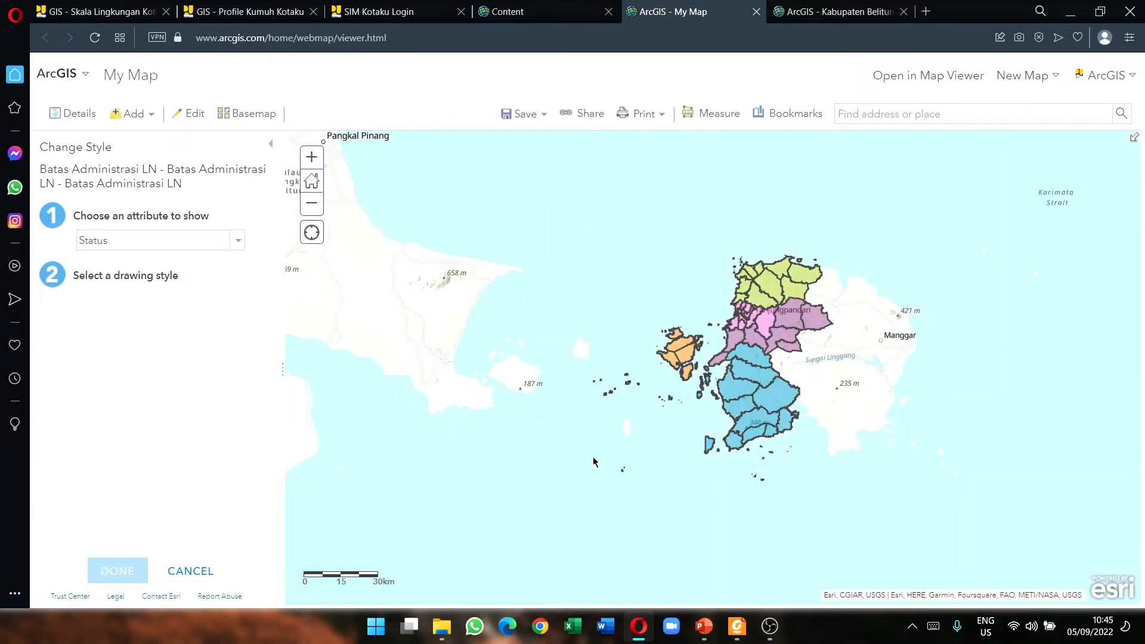
Step: Accept the Status line style, zoom to Tanjungpandan, and open the Batas Administrasi LN attribute table
click(141, 571)
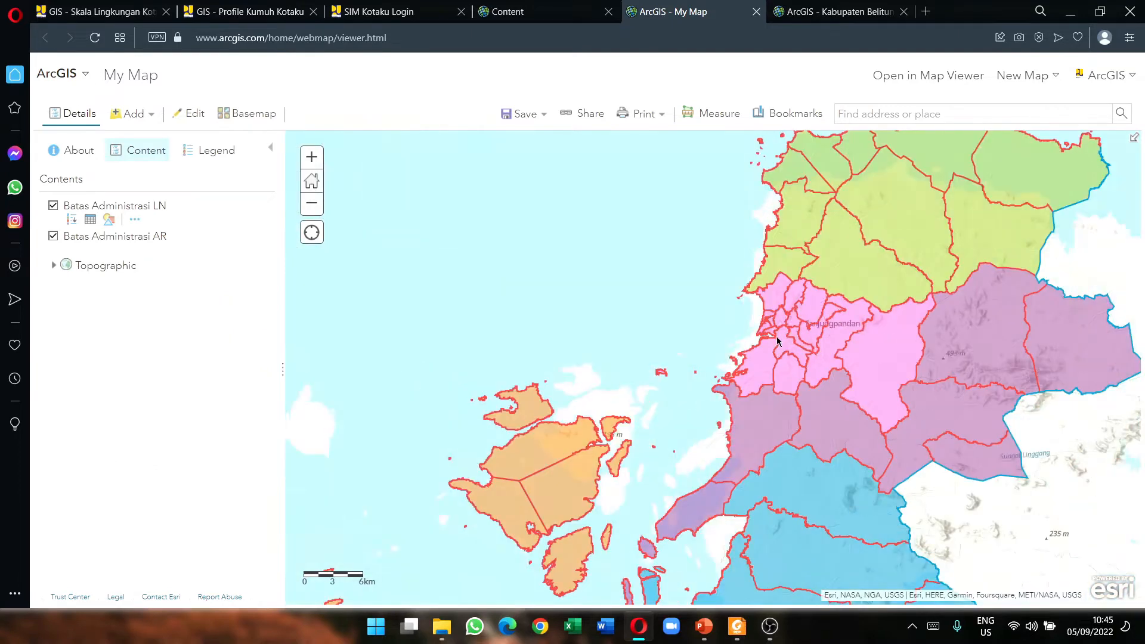
scroll(771, 300, up, 2)
drag(814, 269, 587, 350)
scroll(587, 351, up, 1)
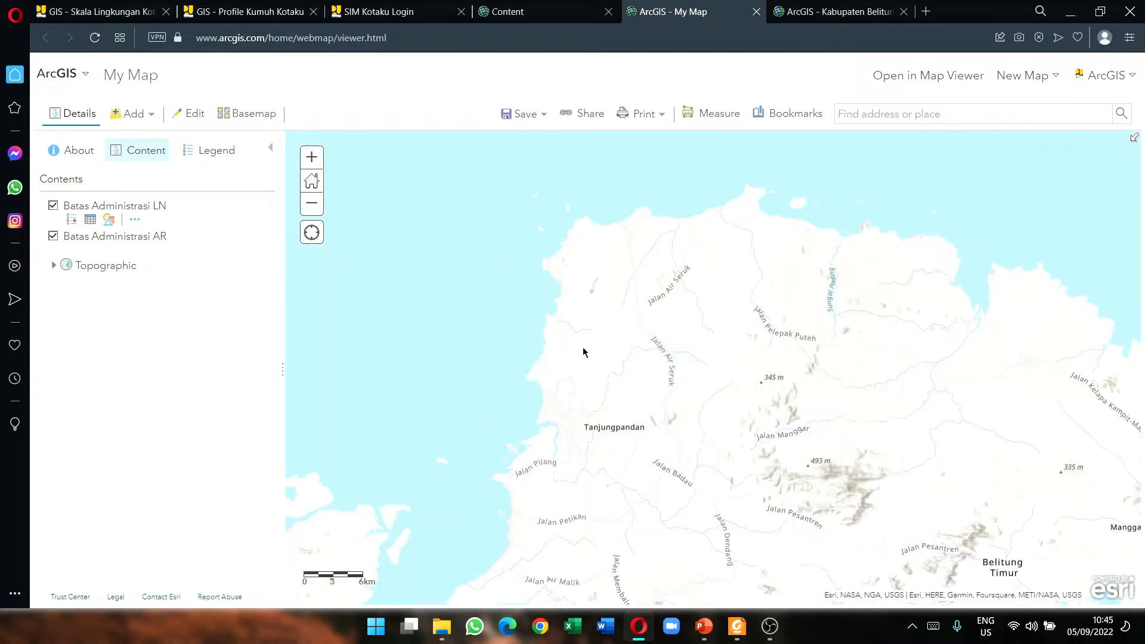
click(90, 220)
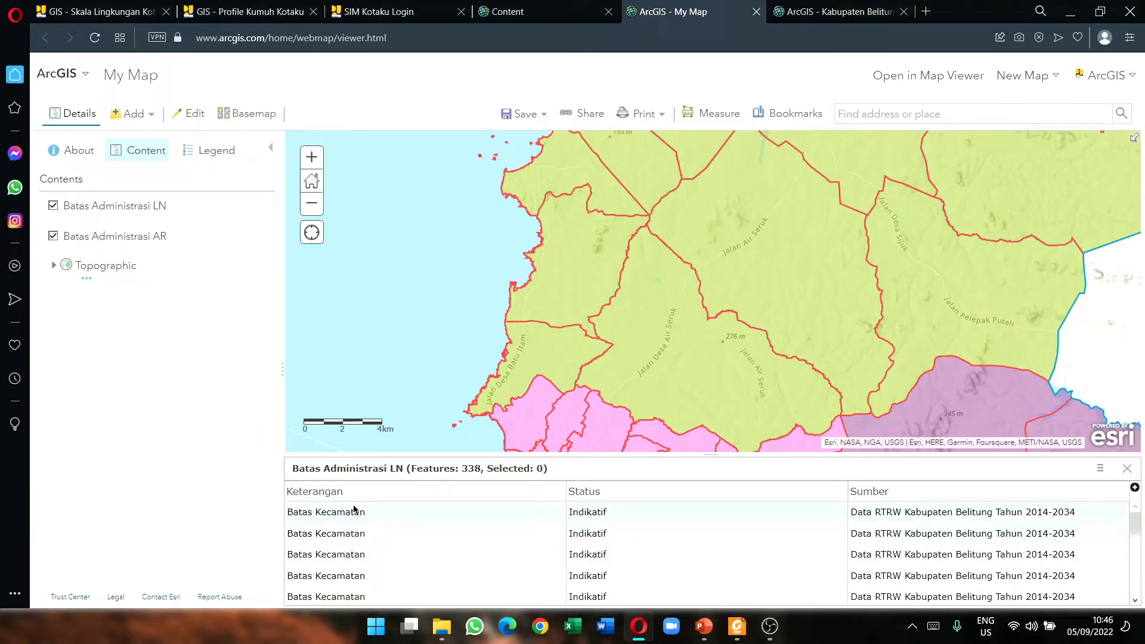
Step: Scroll through the LN table's Keterangan and Status values, then close the table
scroll(409, 507, down, 5)
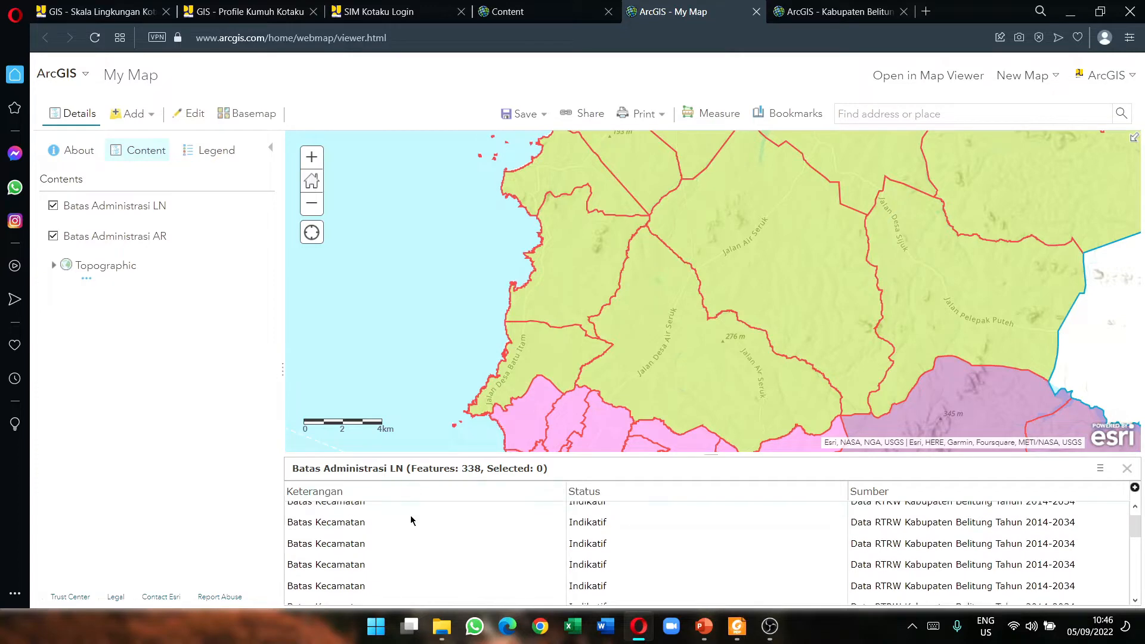
scroll(405, 525, down, 5)
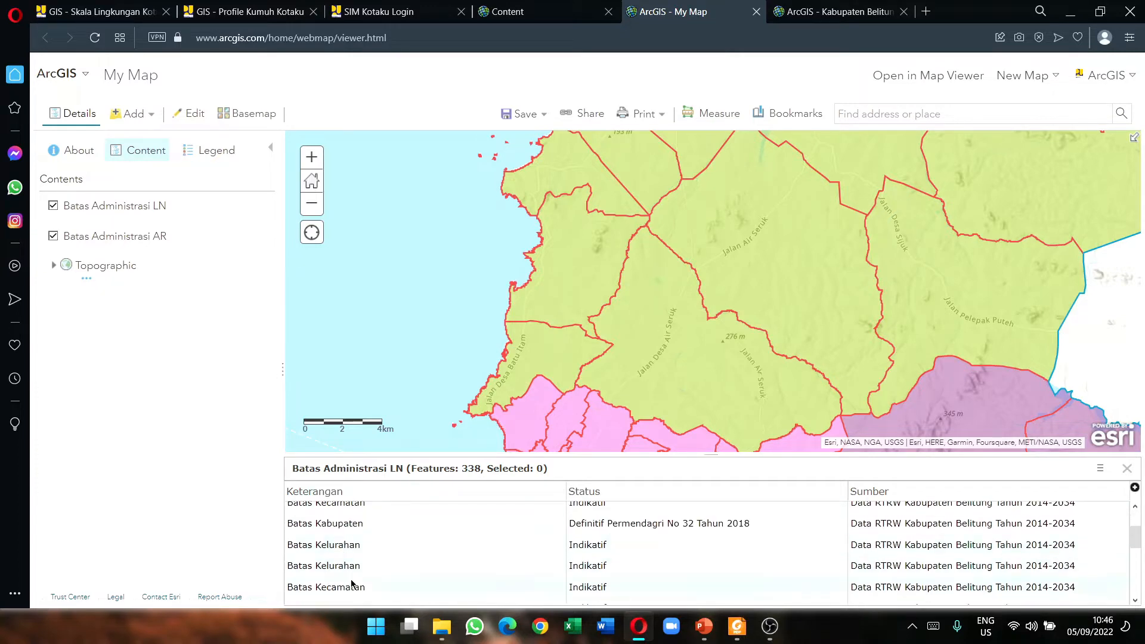
scroll(358, 519, down, 3)
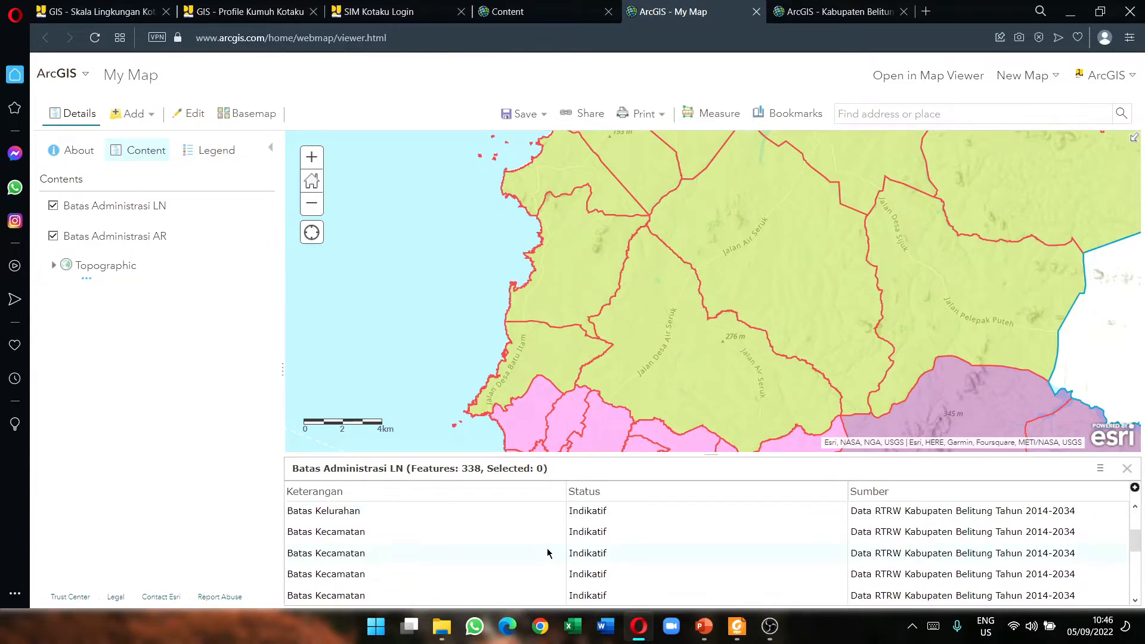
scroll(560, 543, down, 1)
scroll(593, 531, up, 1)
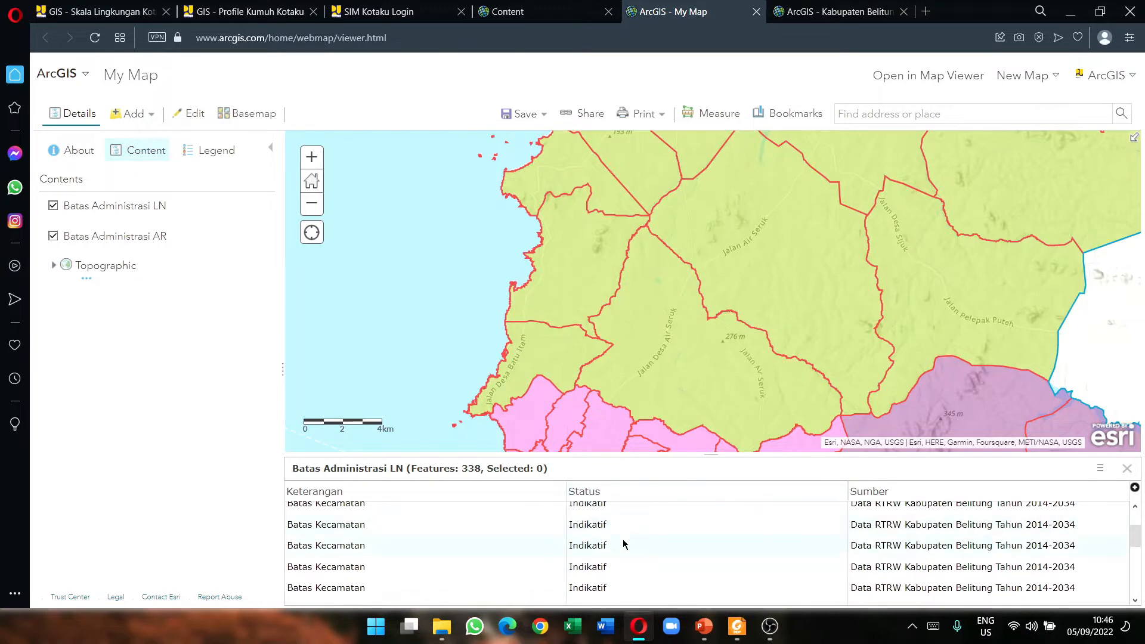
scroll(626, 544, up, 2)
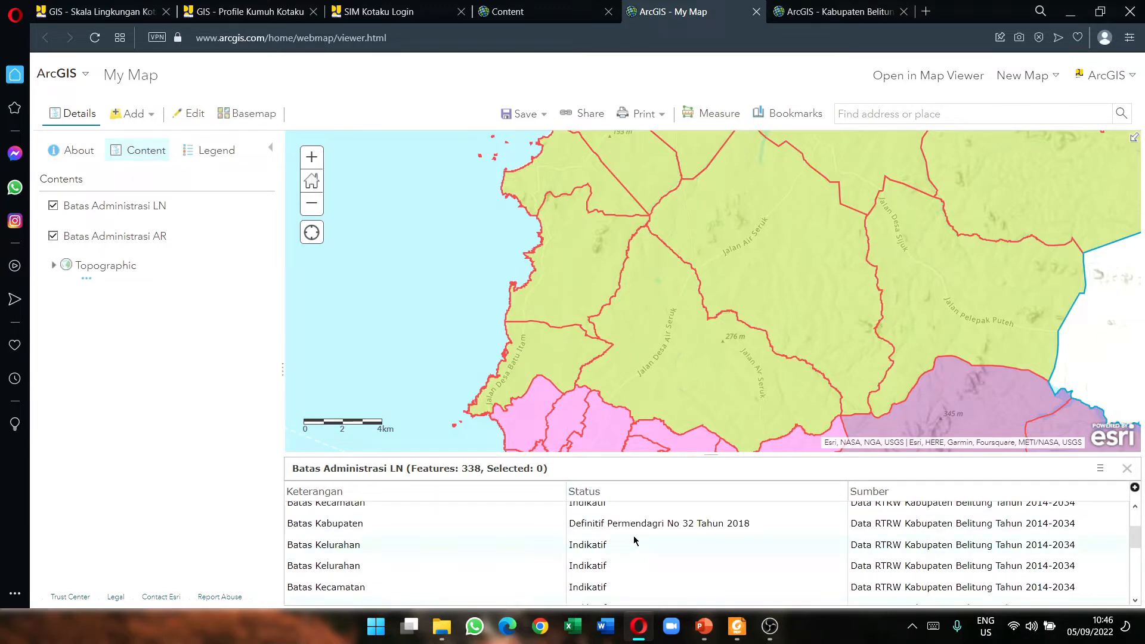
scroll(601, 525, down, 3)
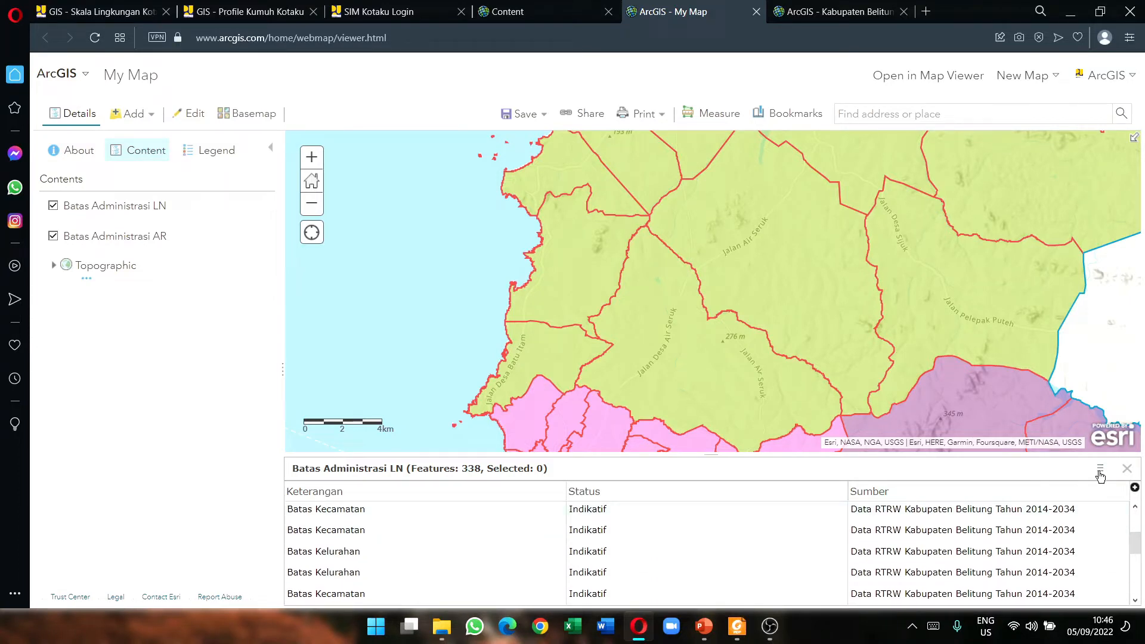
click(1127, 469)
mouse_move(136, 222)
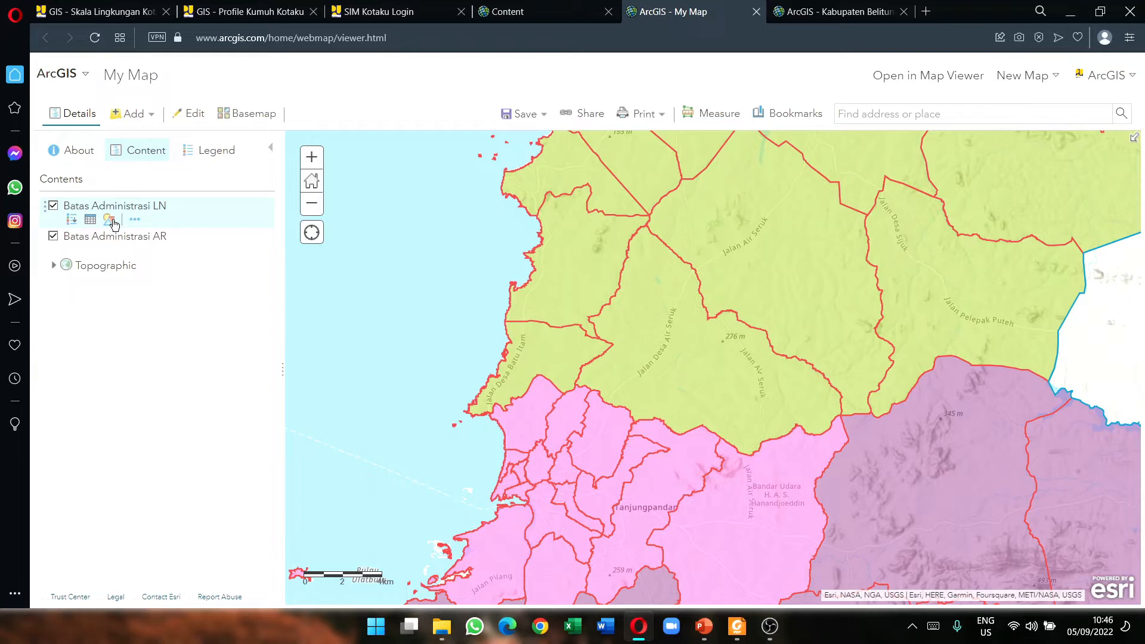
Step: Restyle the LN layer by Keterangan with unique symbols and open the per-category symbol options
click(110, 223)
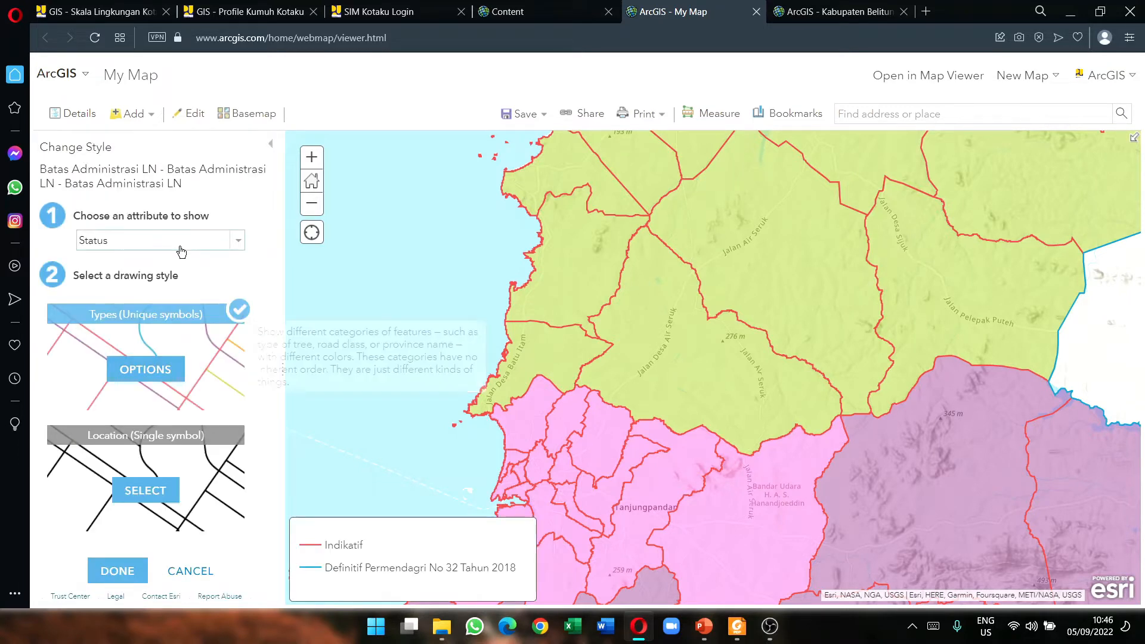
click(186, 247)
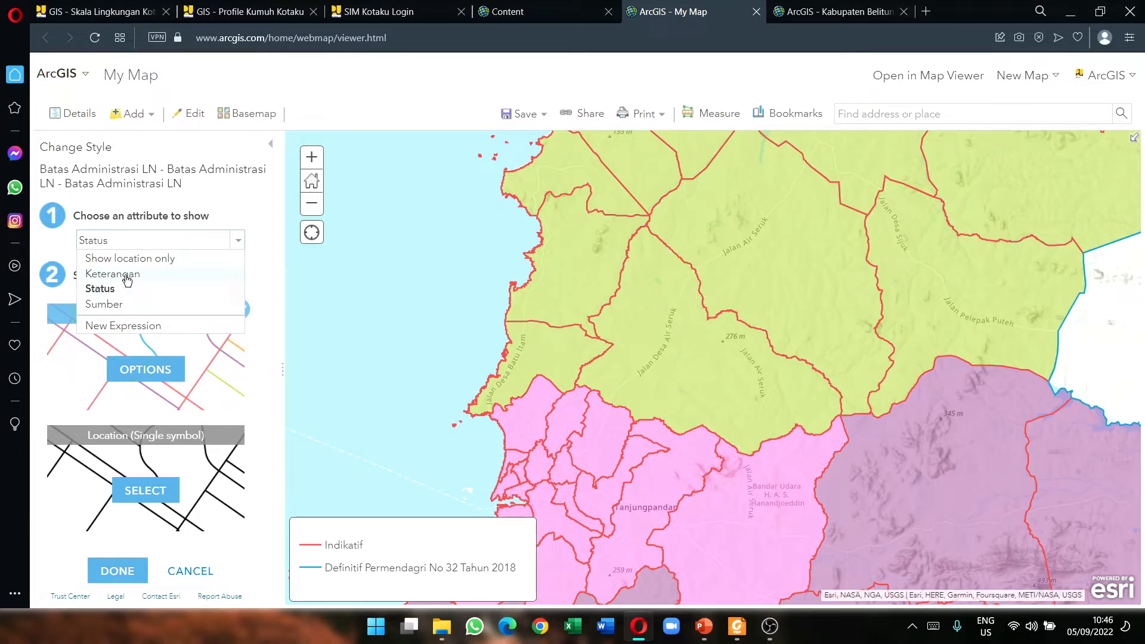
click(127, 279)
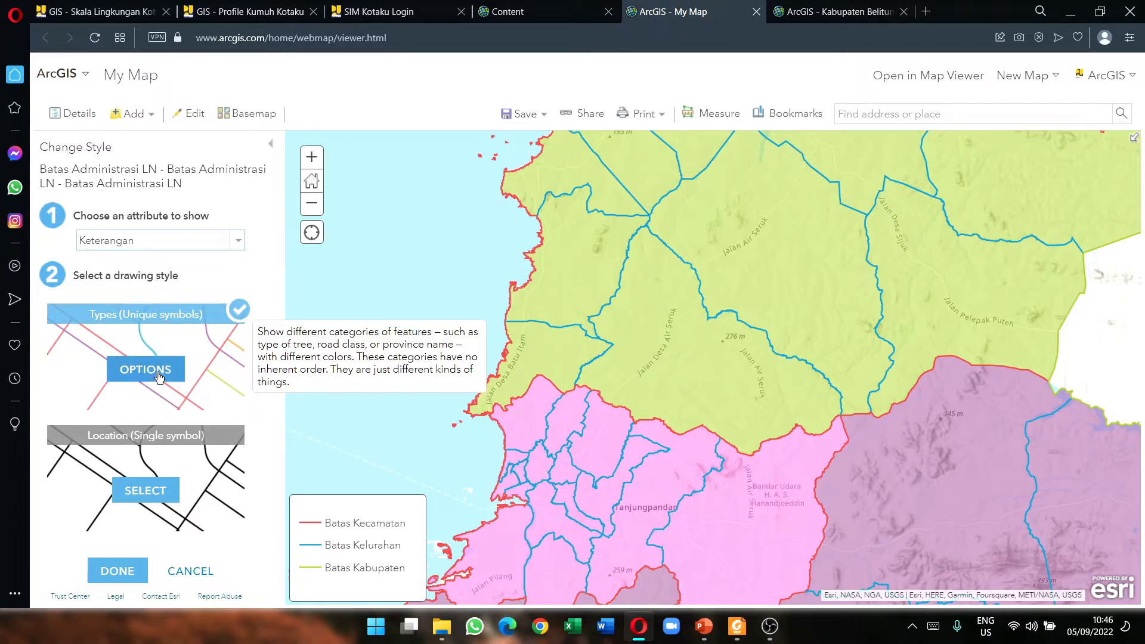
click(155, 375)
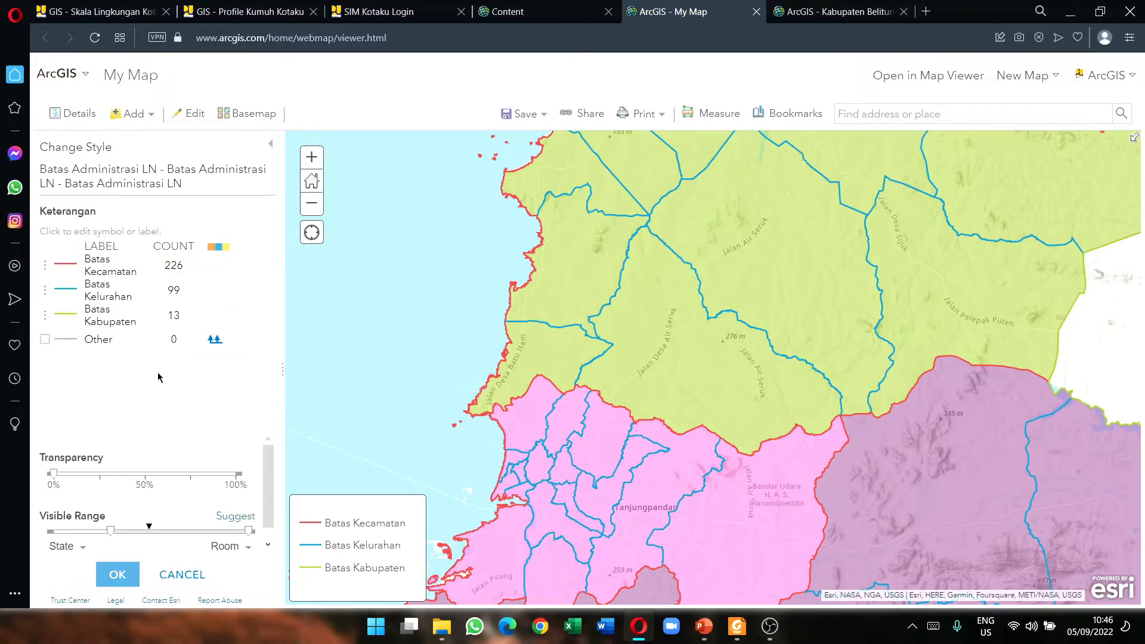
Step: Set the Batas Kecamatan symbol to light red #FF7F7F, 3 px wide, with a dashed pattern
click(71, 269)
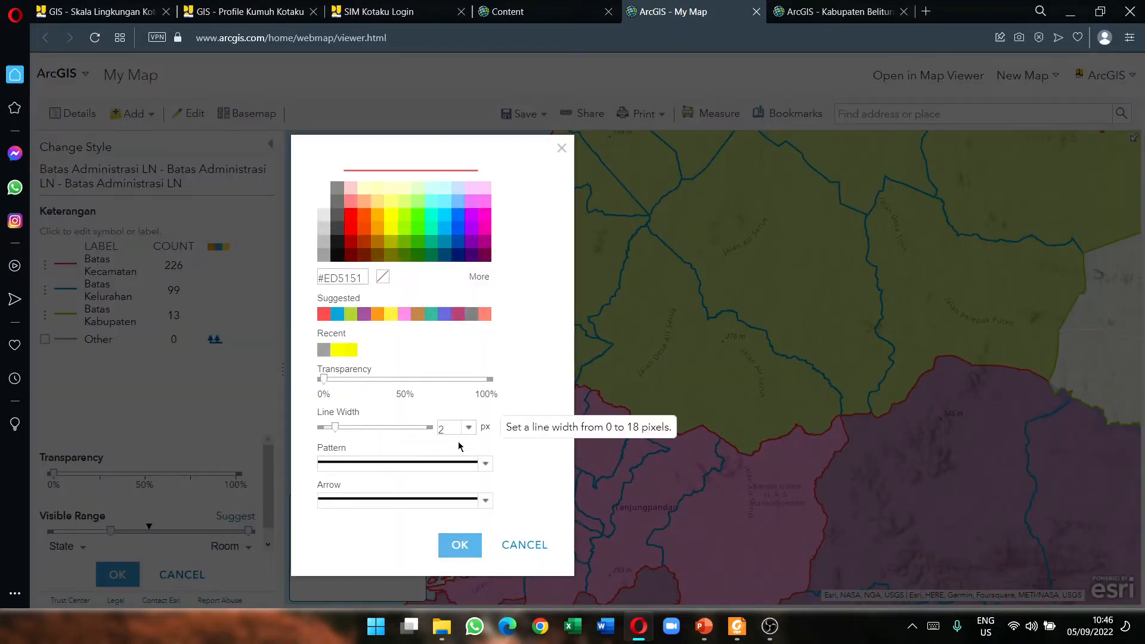
click(350, 202)
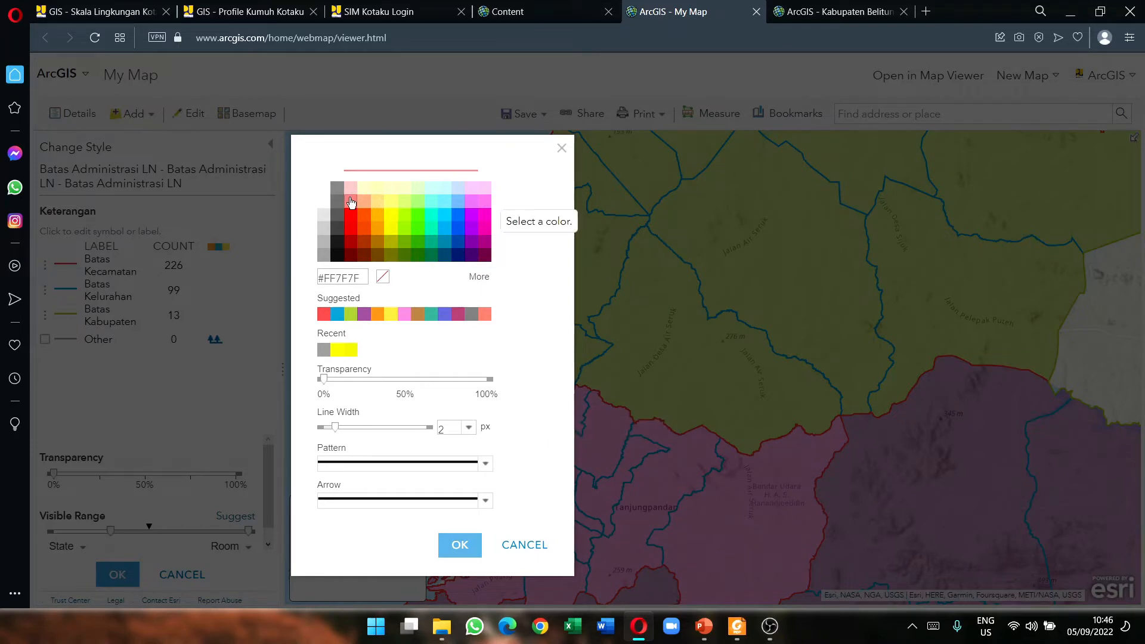
click(469, 428)
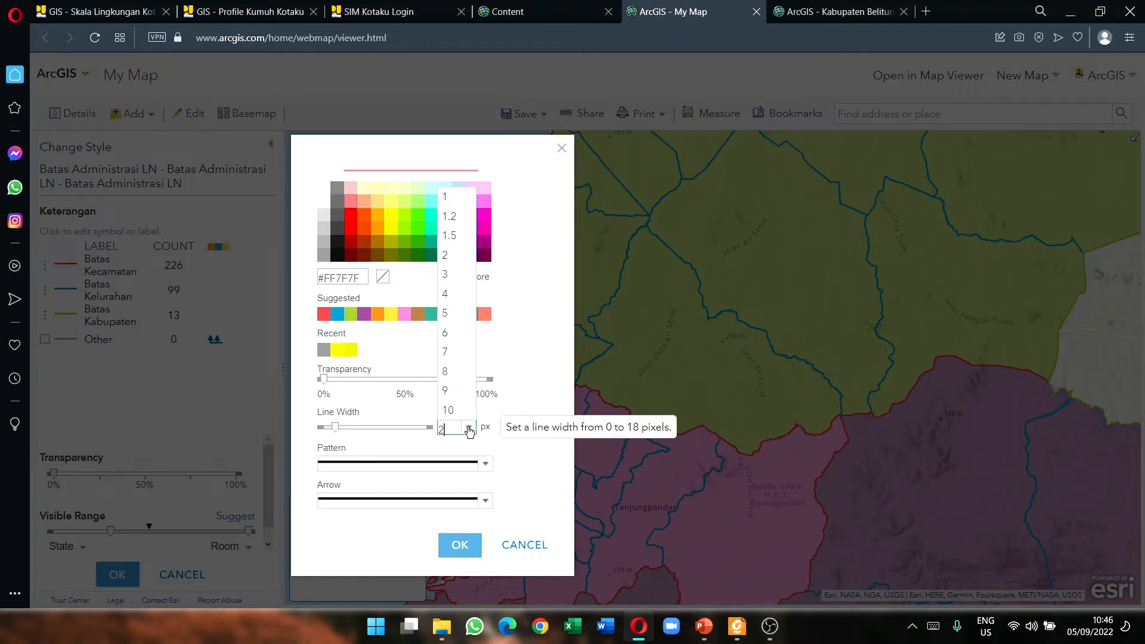
click(447, 274)
click(486, 465)
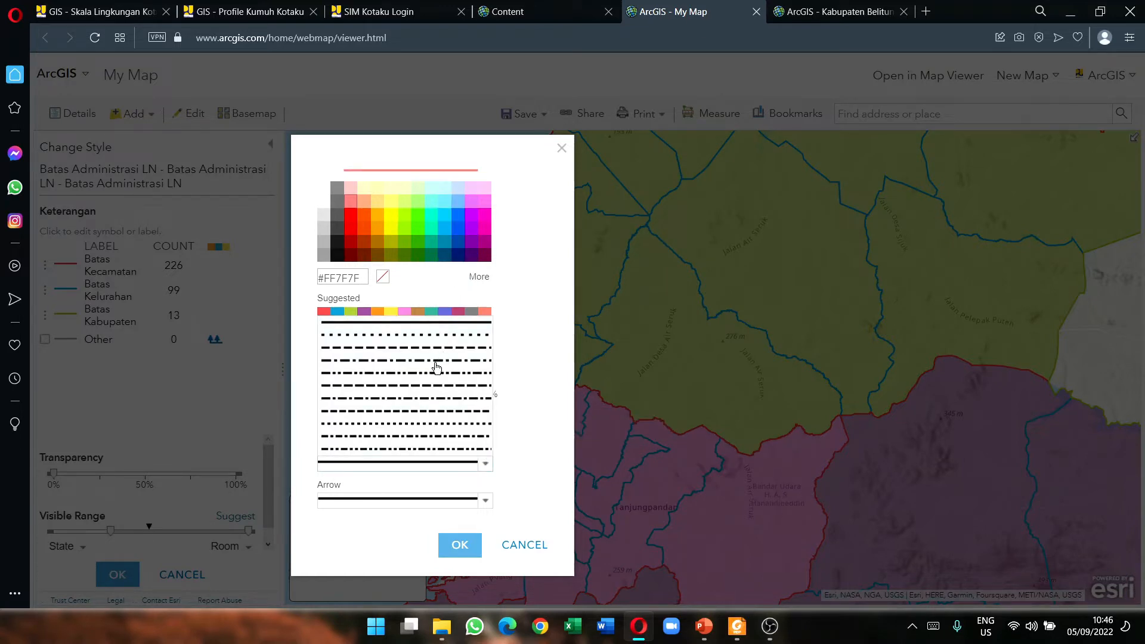
click(445, 335)
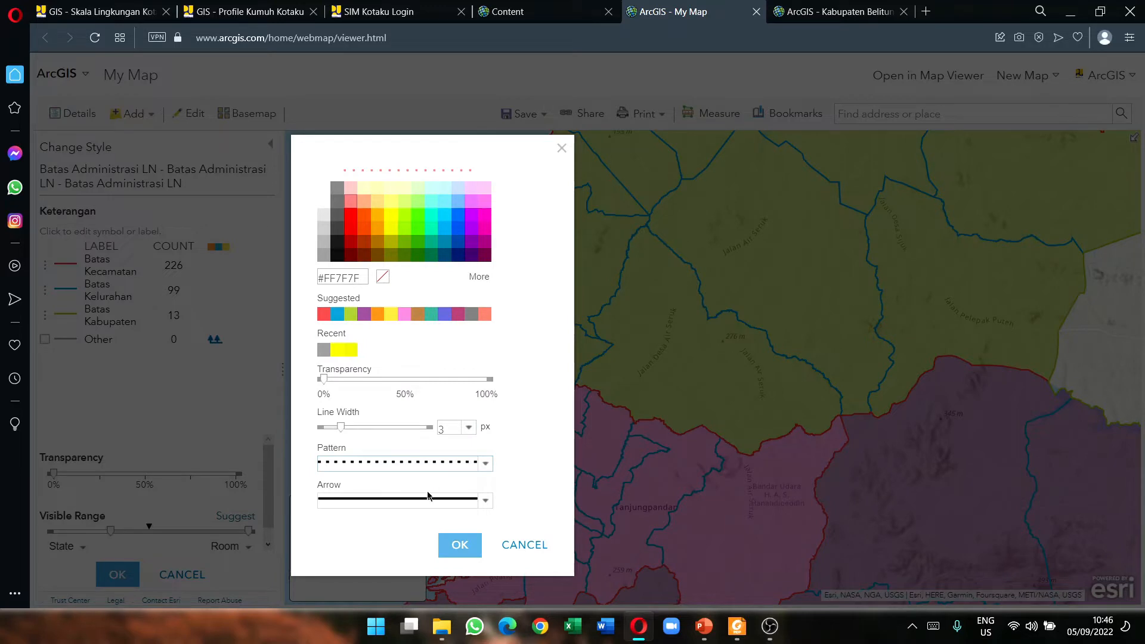
click(485, 465)
click(421, 349)
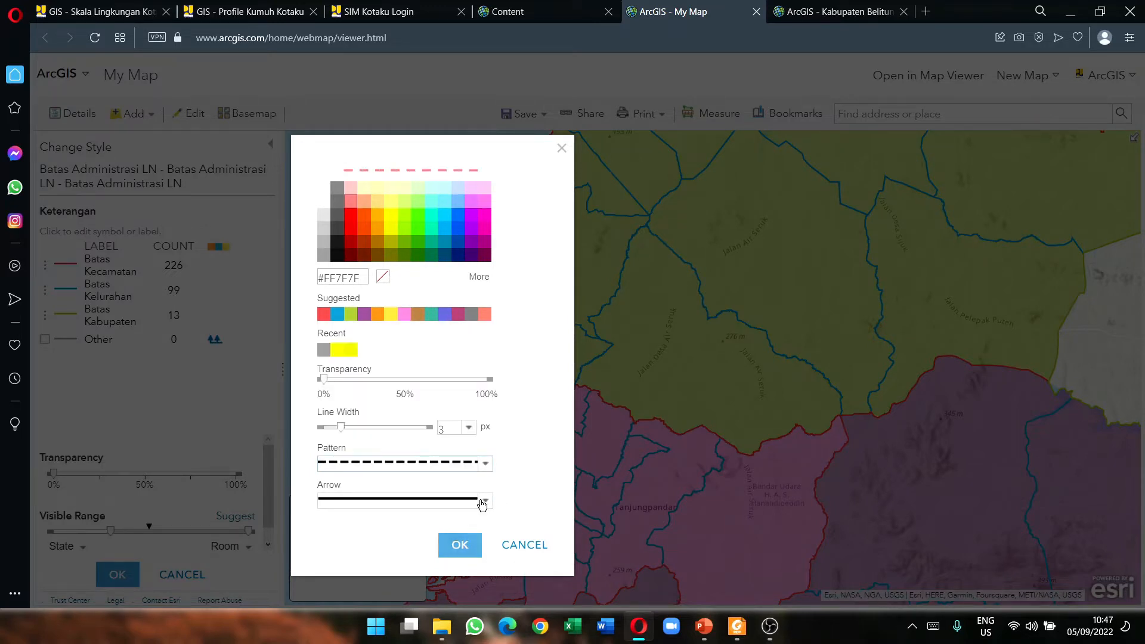
click(460, 545)
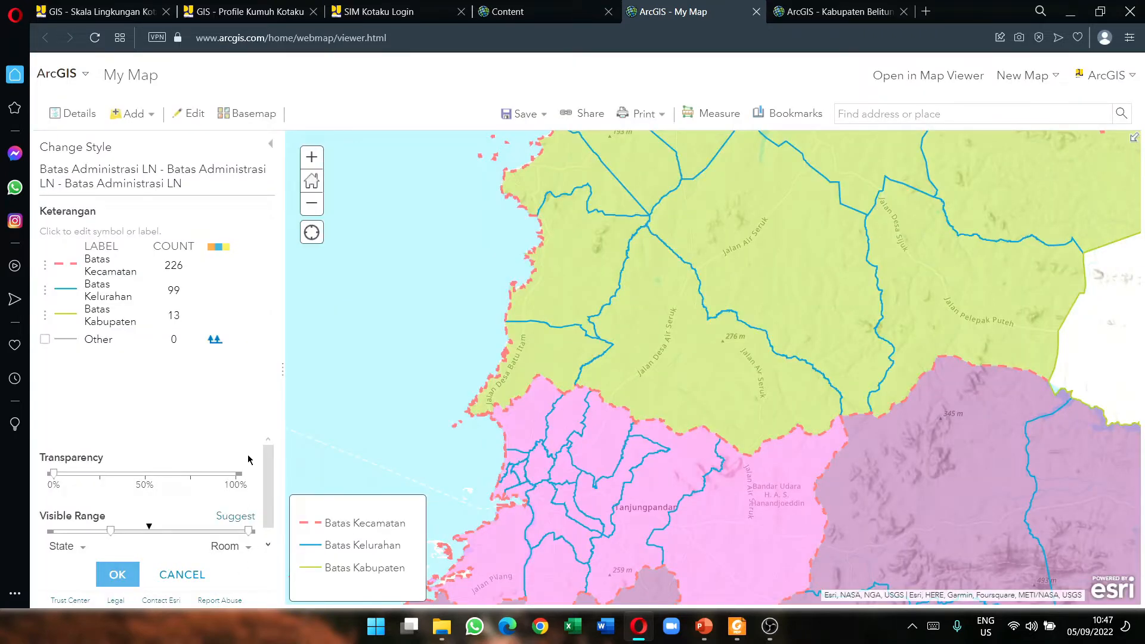
scroll(718, 414, down, 3)
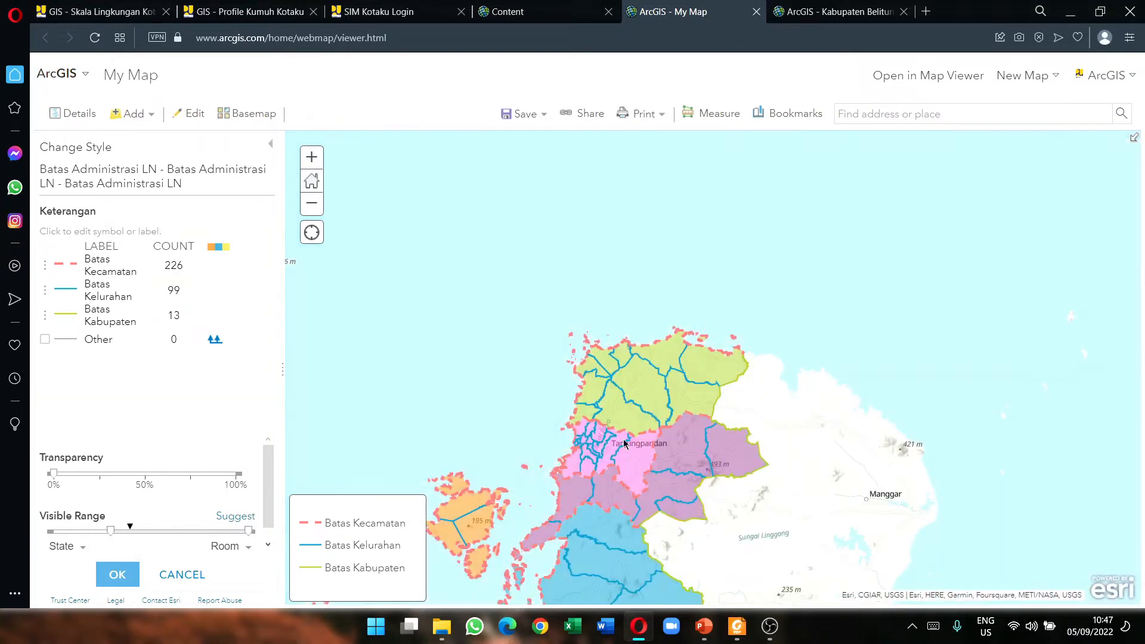
scroll(639, 439, up, 1)
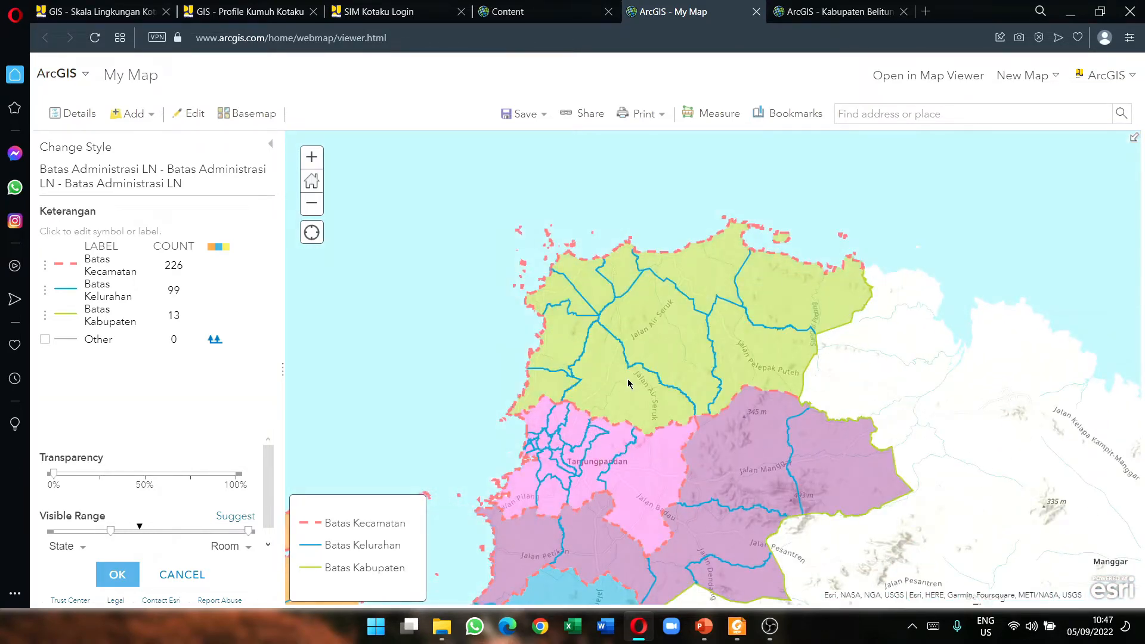
Step: Set the Batas Kelurahan symbol to near-black #1A1A1A, 1 px wide, solid pattern
click(67, 289)
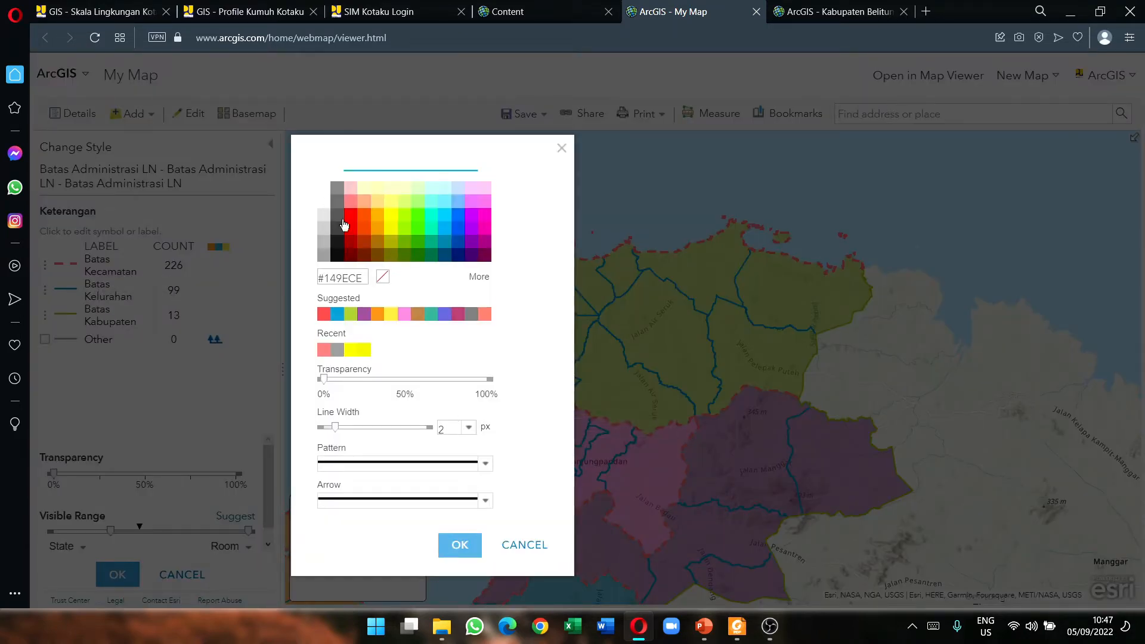
click(336, 254)
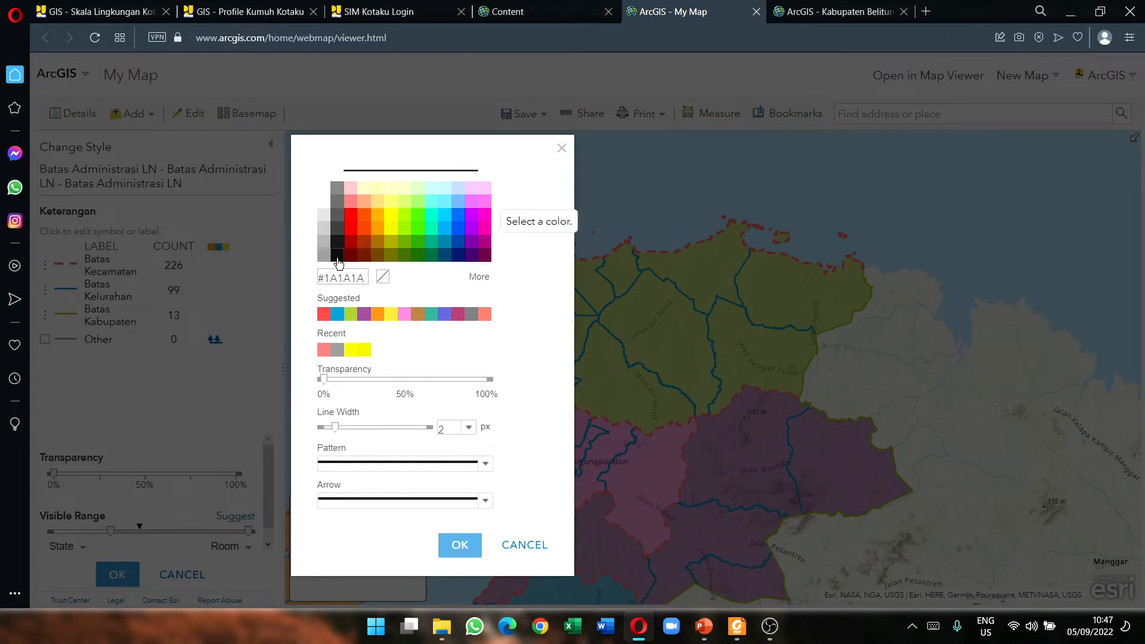
click(469, 428)
click(454, 207)
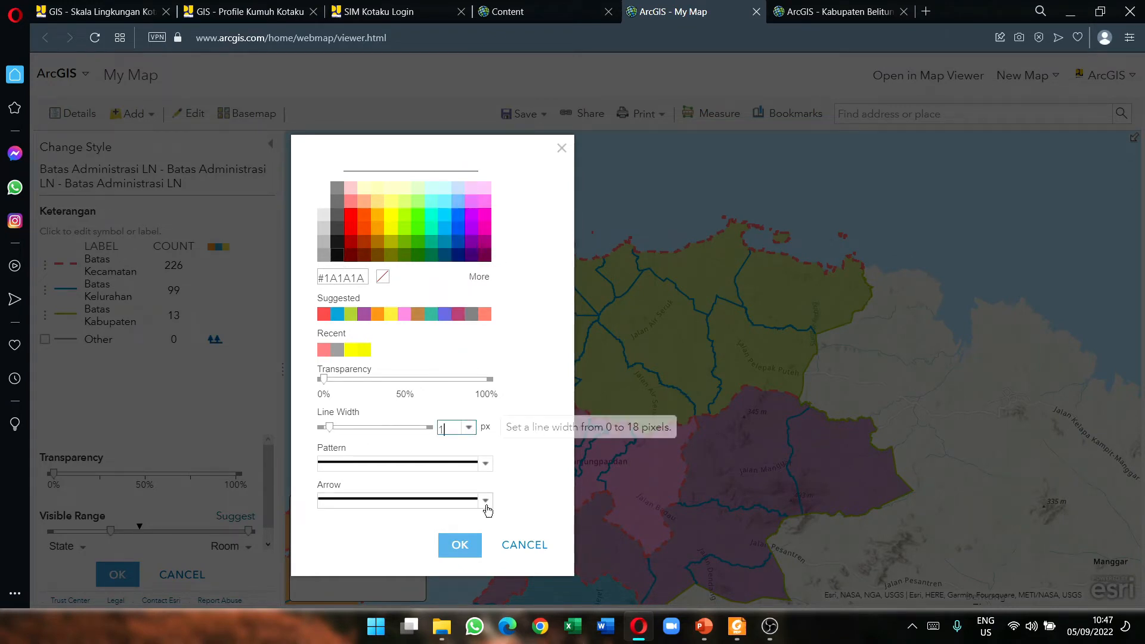
click(485, 465)
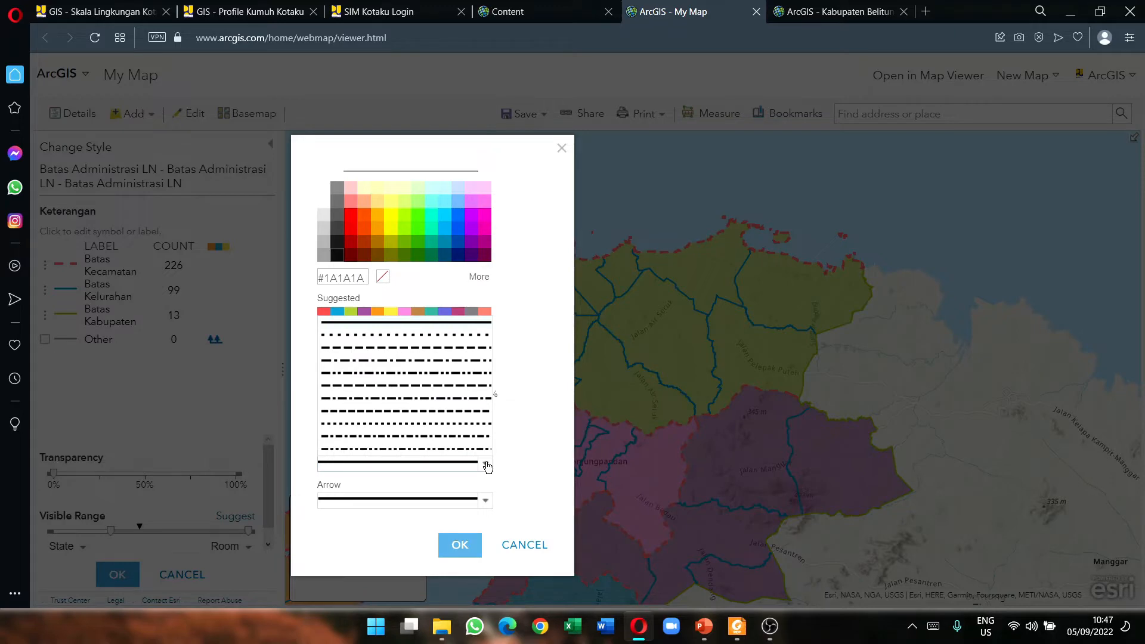
click(488, 326)
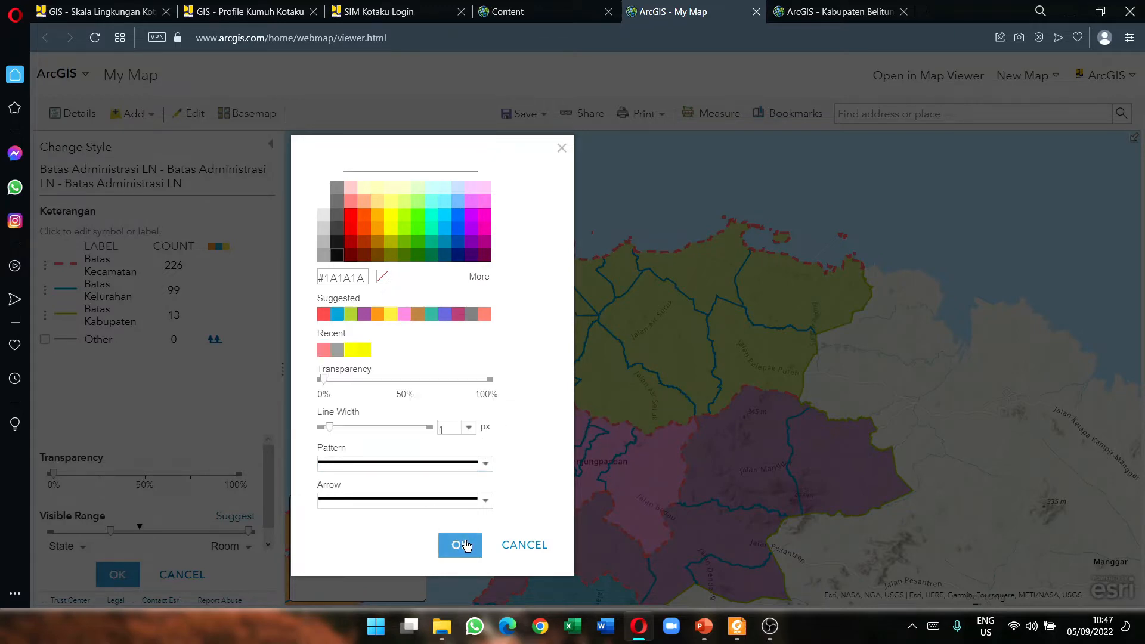
click(466, 546)
Step: Pan around Tanjungpandan and the eastern district to check the new boundary styles
scroll(574, 382, up, 1)
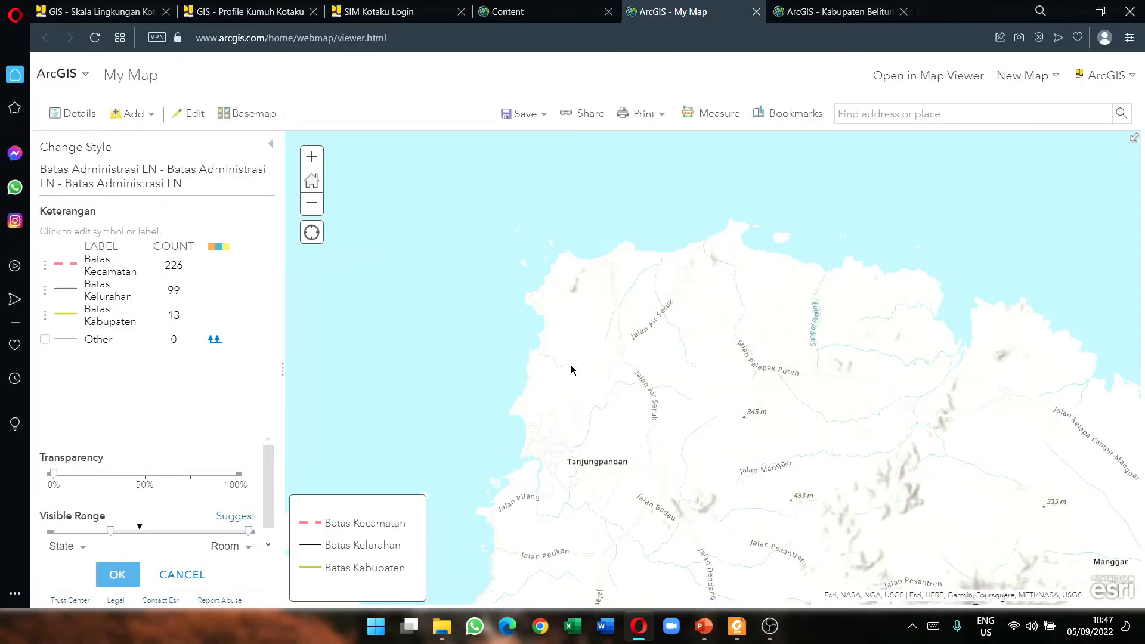
drag(686, 326, 594, 401)
drag(745, 465, 785, 290)
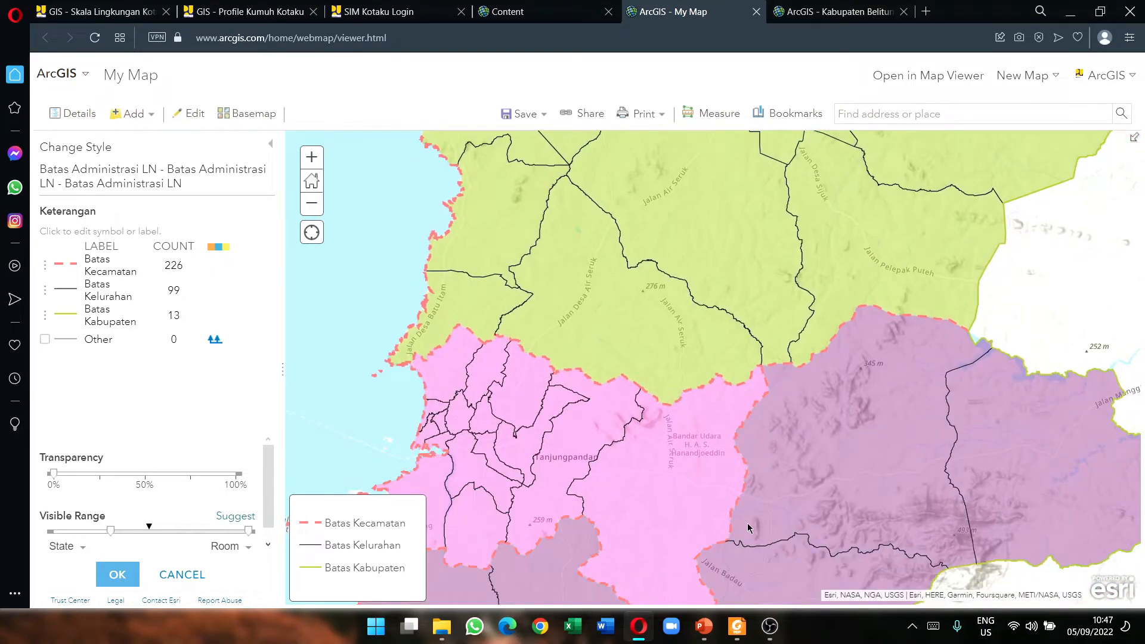
drag(747, 523, 764, 439)
drag(873, 383, 650, 426)
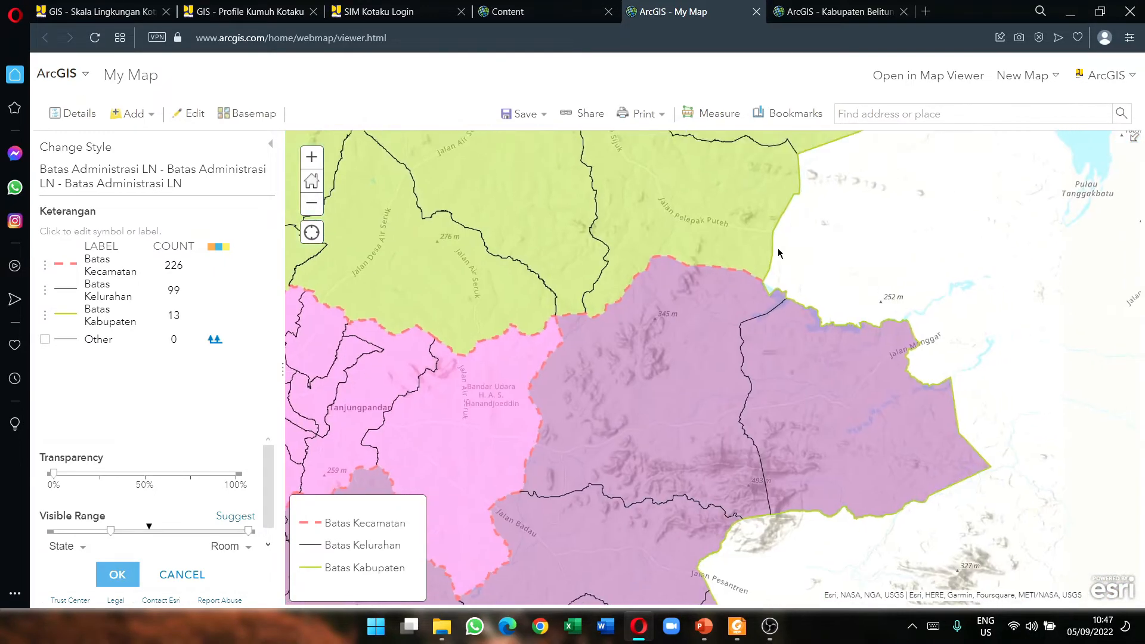
drag(878, 327, 786, 355)
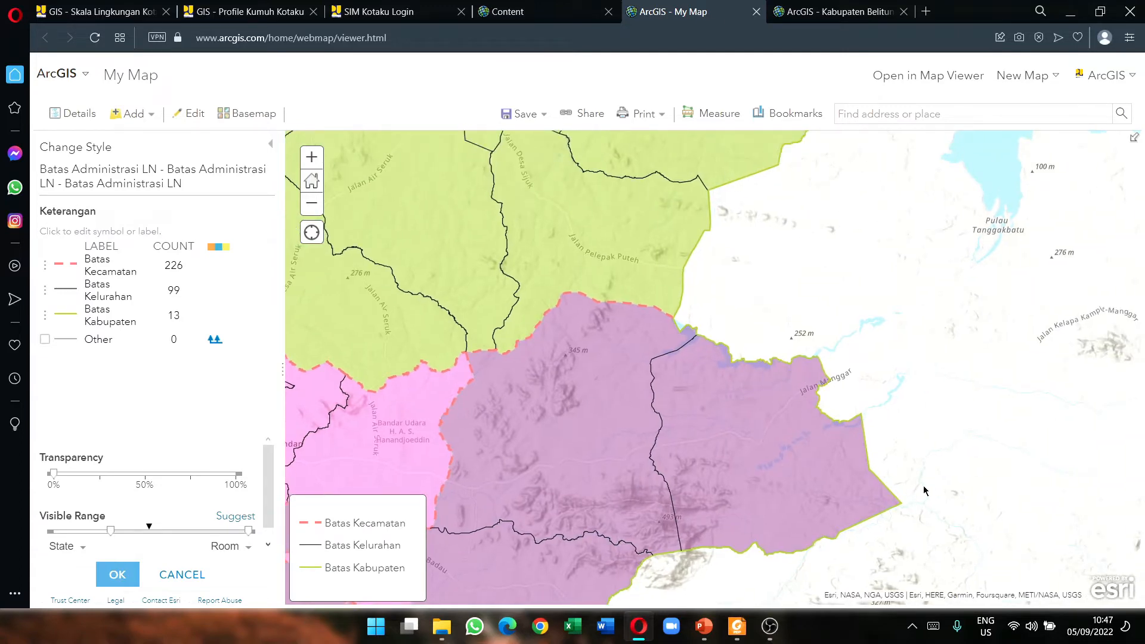
Step: Set the Batas Kabupaten symbol to red #ED5151 with a 3 px line width
click(60, 312)
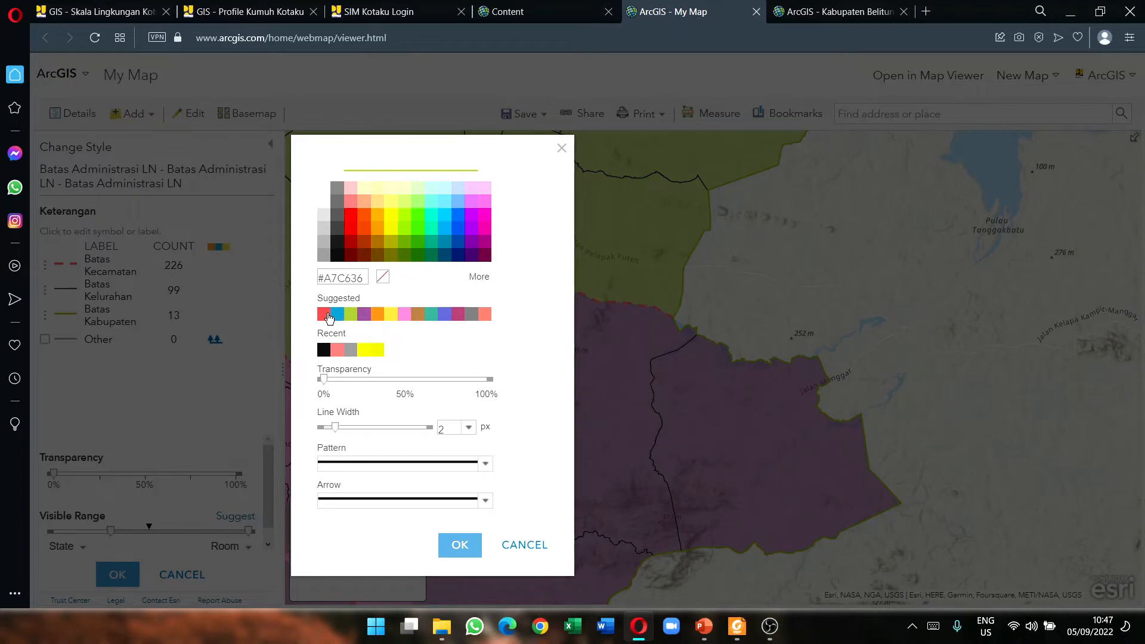
click(323, 315)
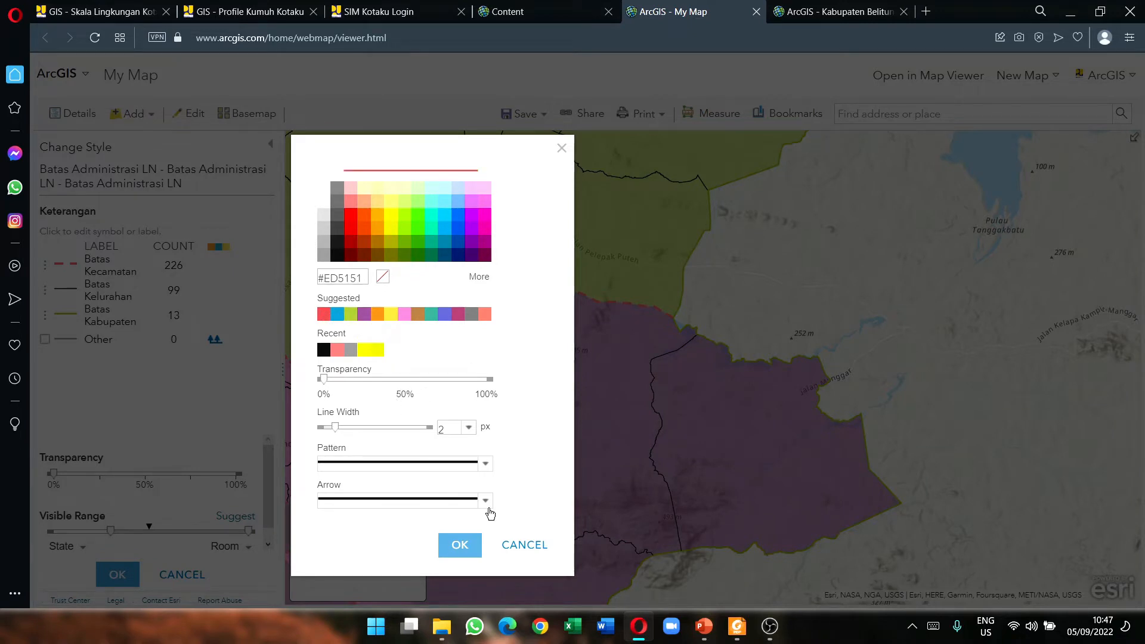
click(475, 427)
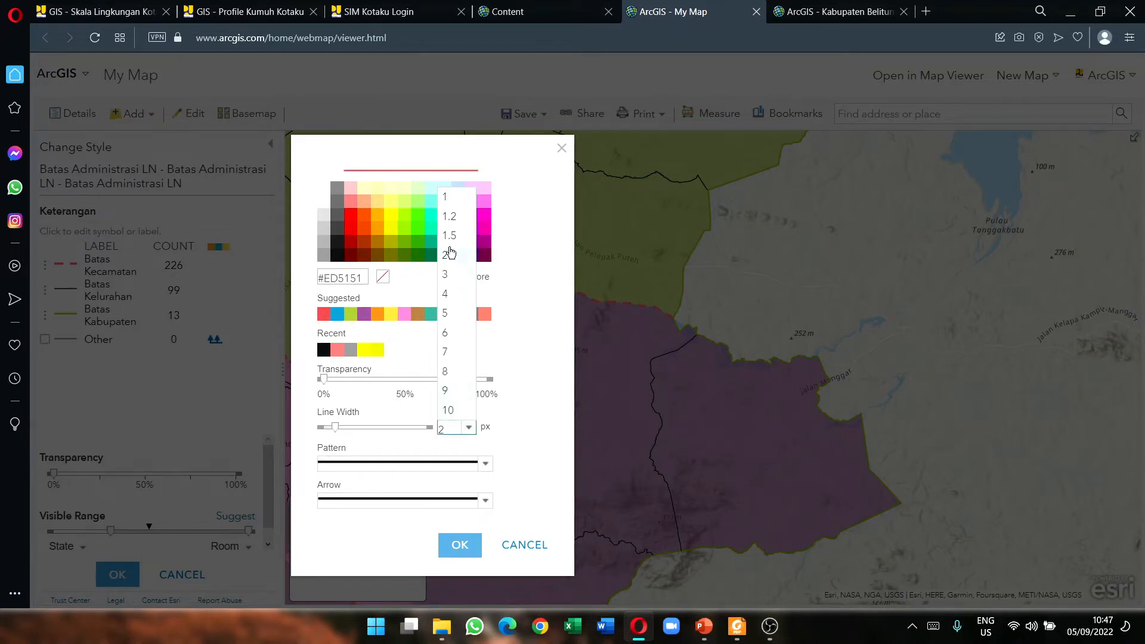
click(451, 268)
click(455, 544)
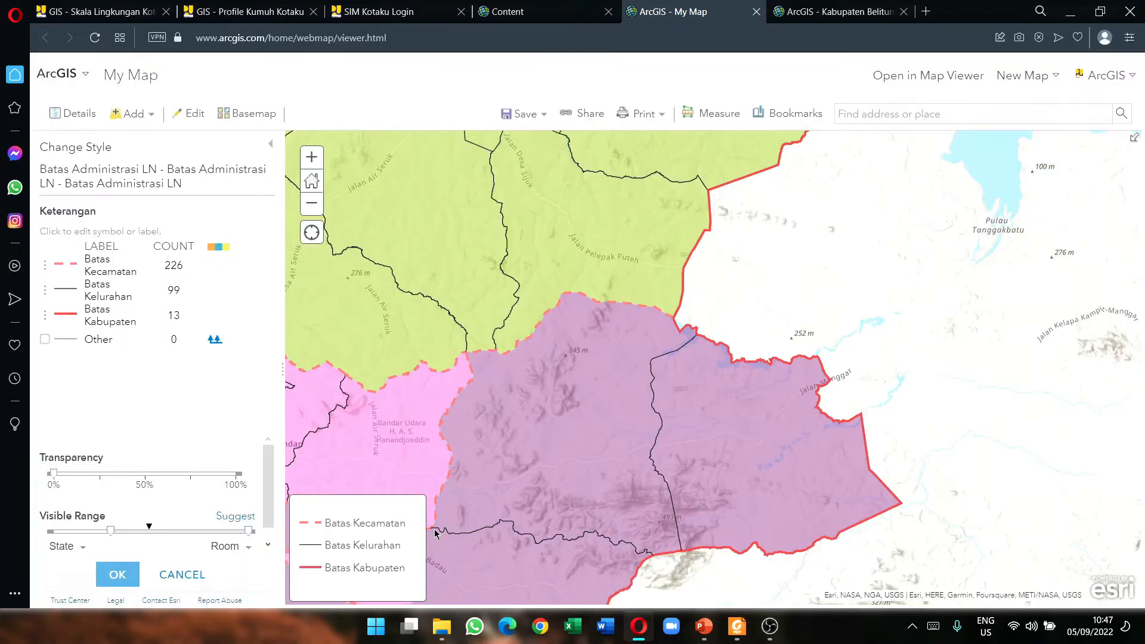
Step: Pan and zoom across southern Belitung to check the styled boundaries, then recentre the island
scroll(687, 414, down, 1)
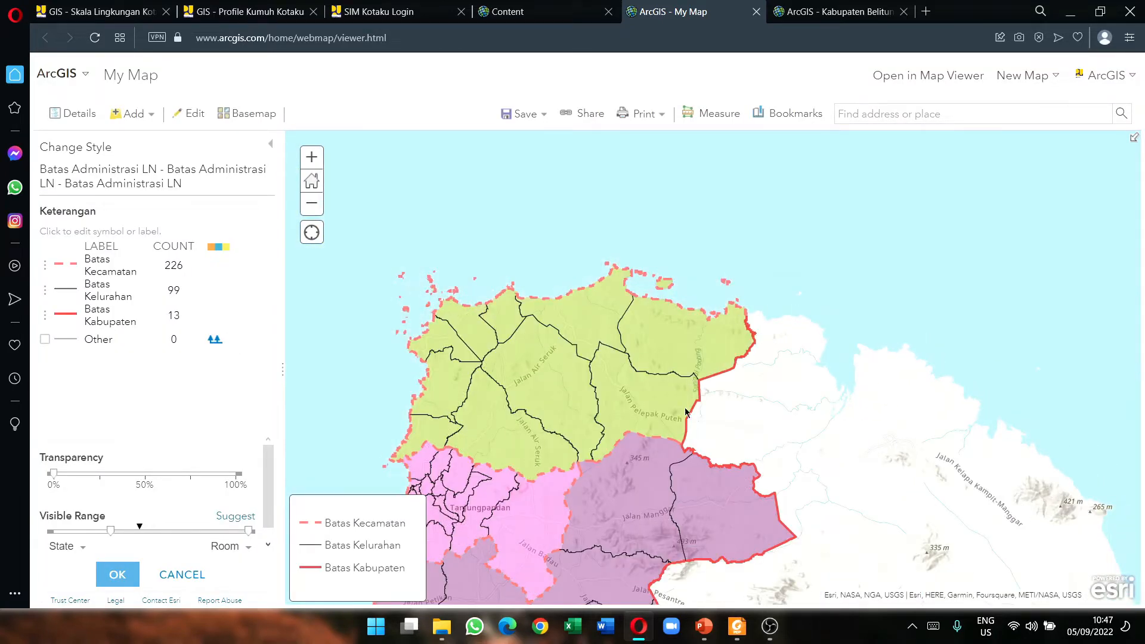
drag(738, 517, 715, 362)
drag(542, 485, 723, 237)
scroll(819, 479, down, 2)
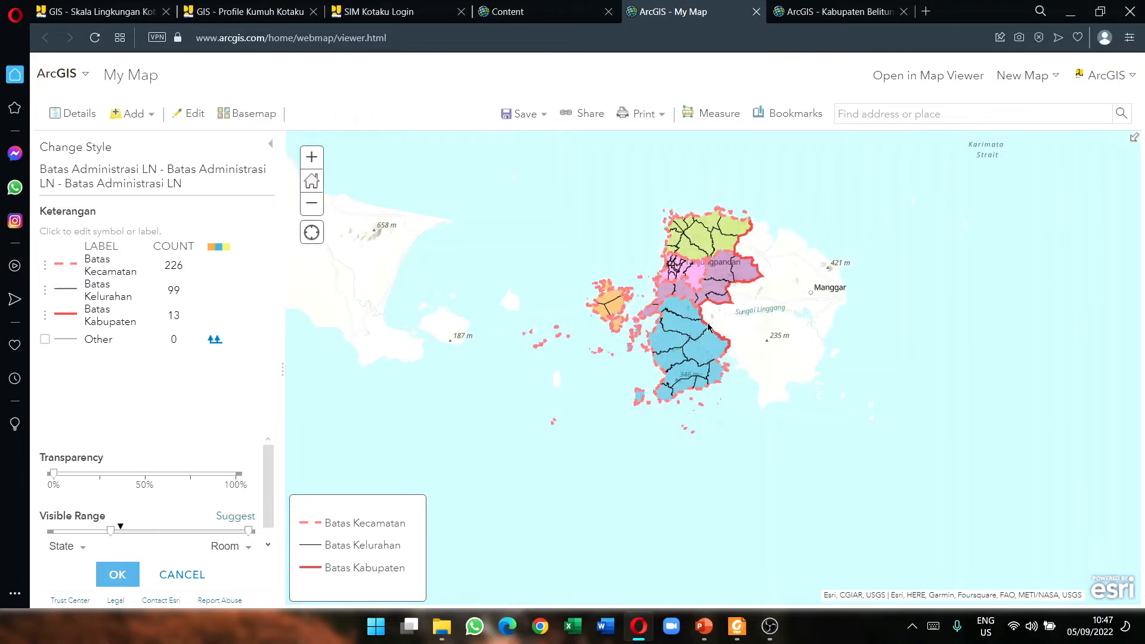
drag(710, 348, 706, 394)
scroll(634, 344, up, 1)
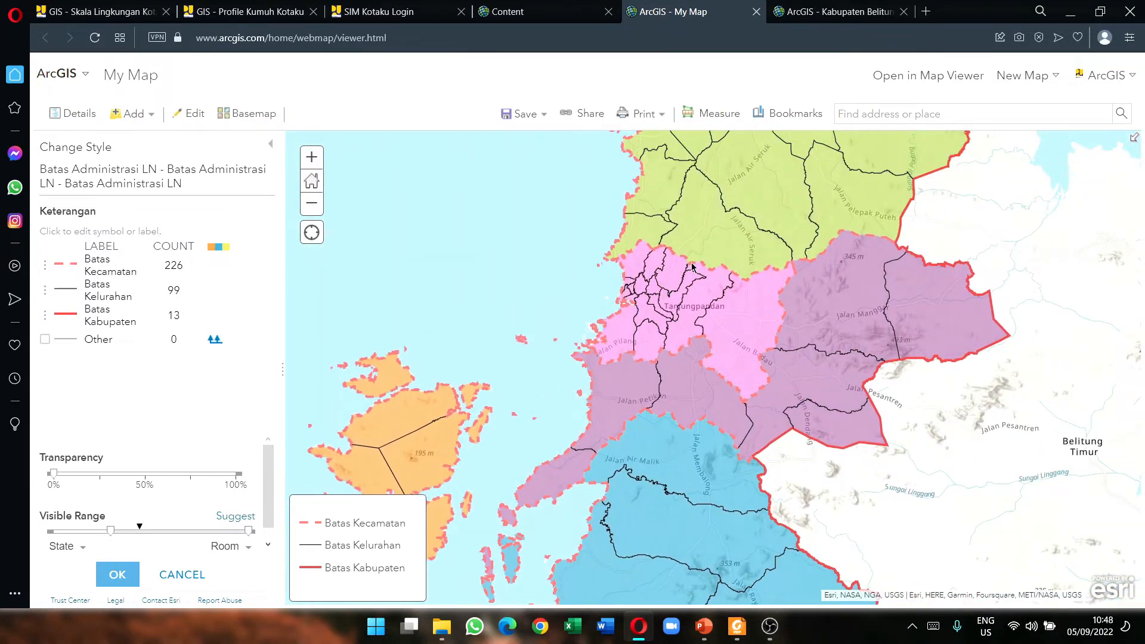
scroll(692, 267, up, 1)
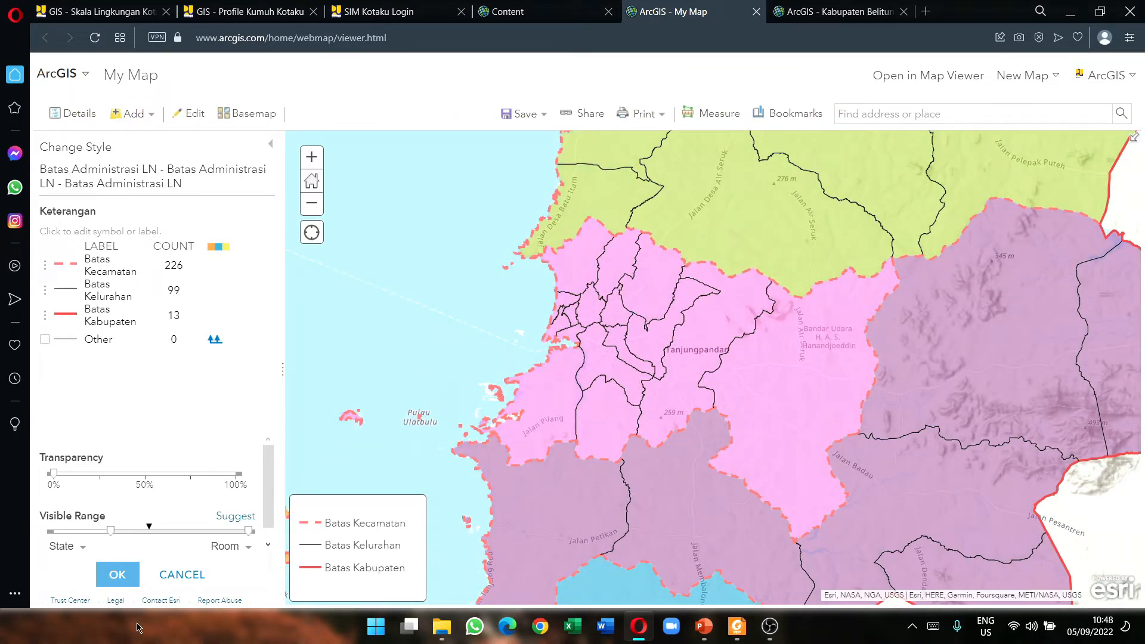
Step: Confirm the category symbols with OK and DONE, then bring the Foxit guide forward
click(134, 576)
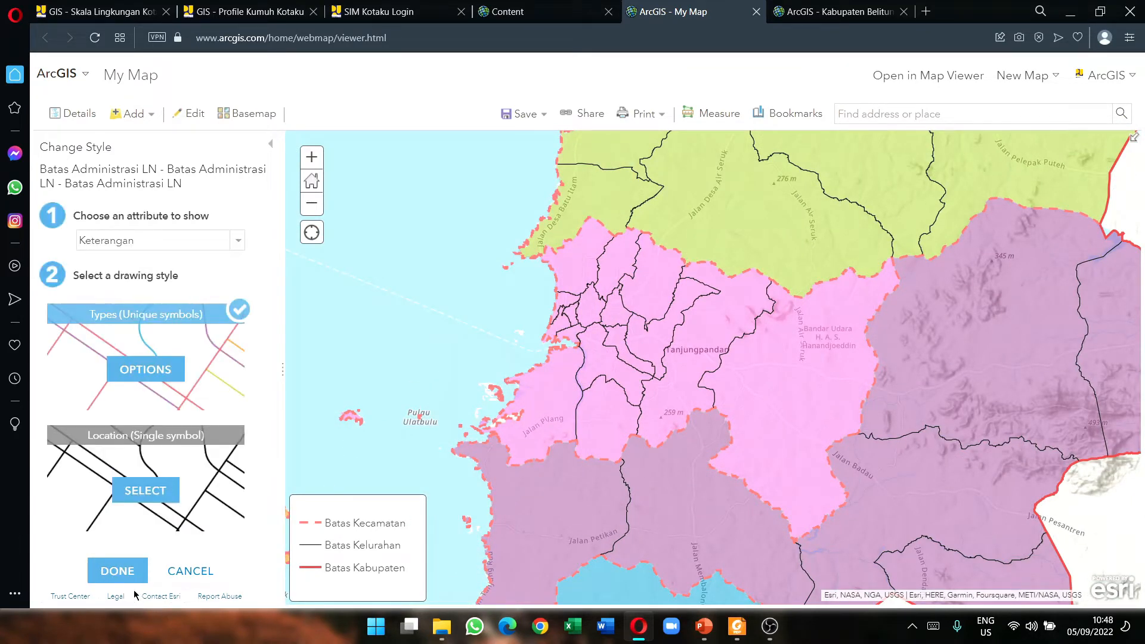
click(127, 576)
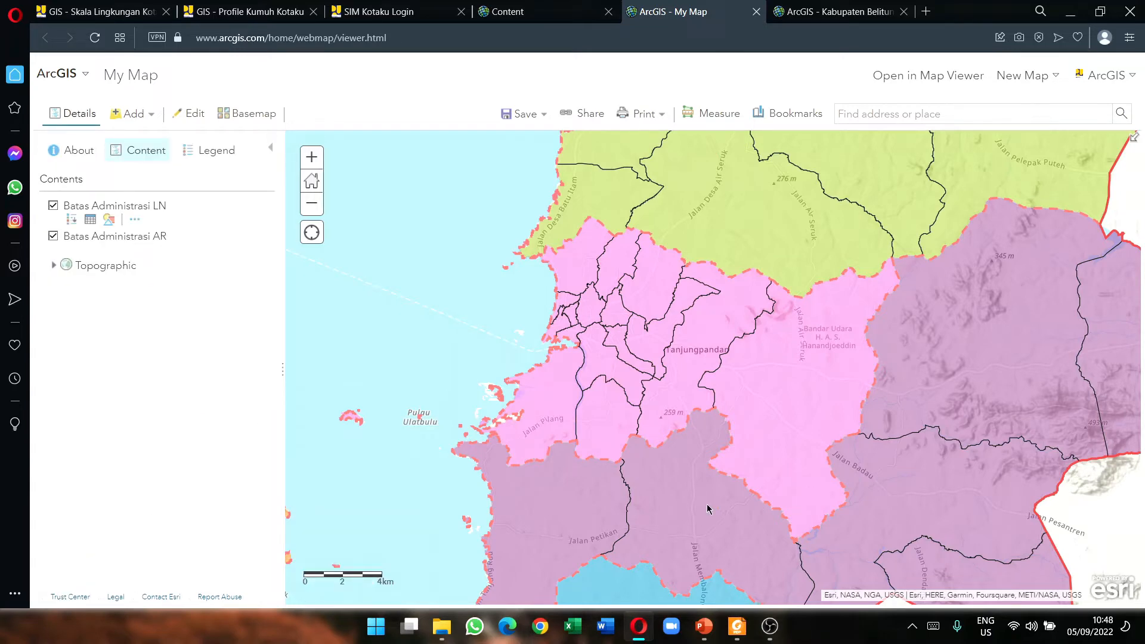
mouse_move(738, 626)
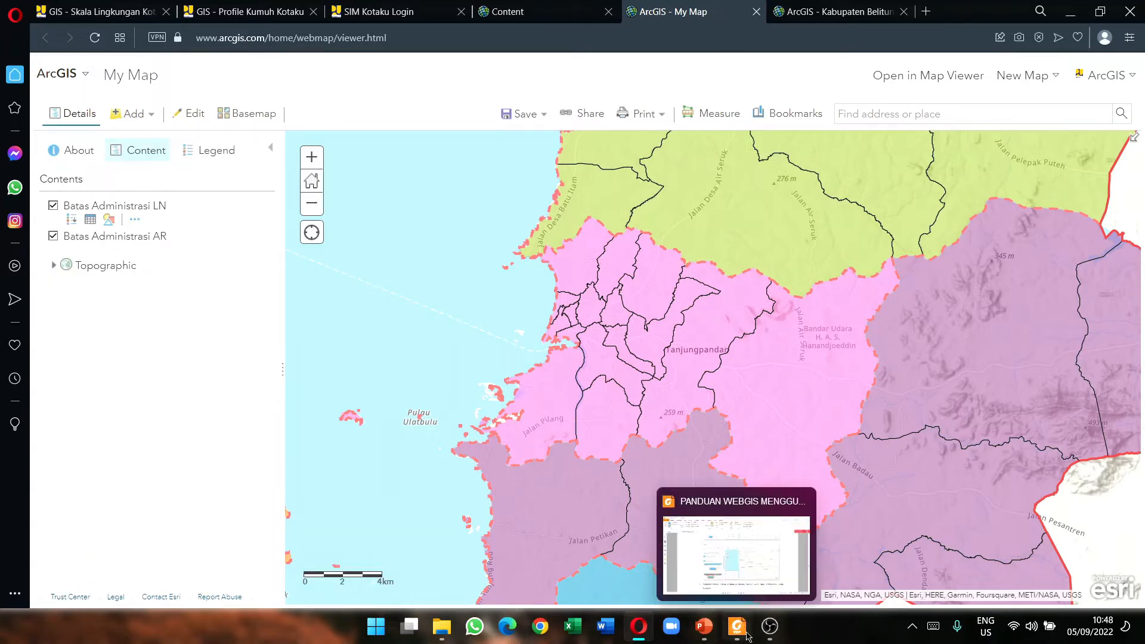
click(662, 568)
Step: Read through section D Labeling on page 11 of the PDF guide, then return to the ArcGIS map
scroll(565, 368, down, 10)
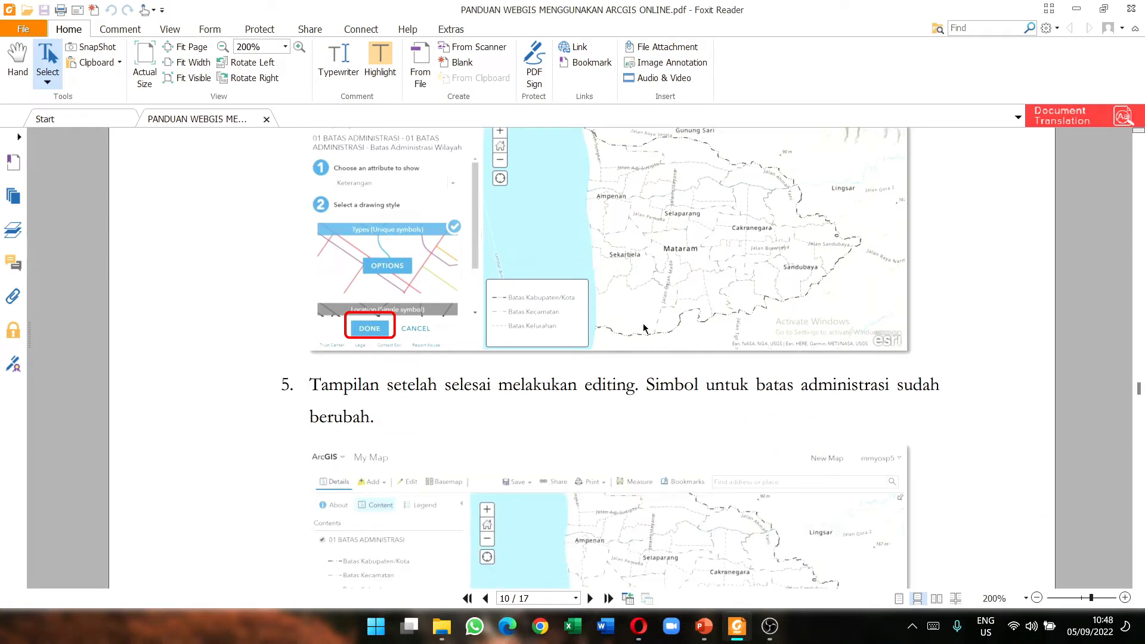
scroll(622, 341, down, 5)
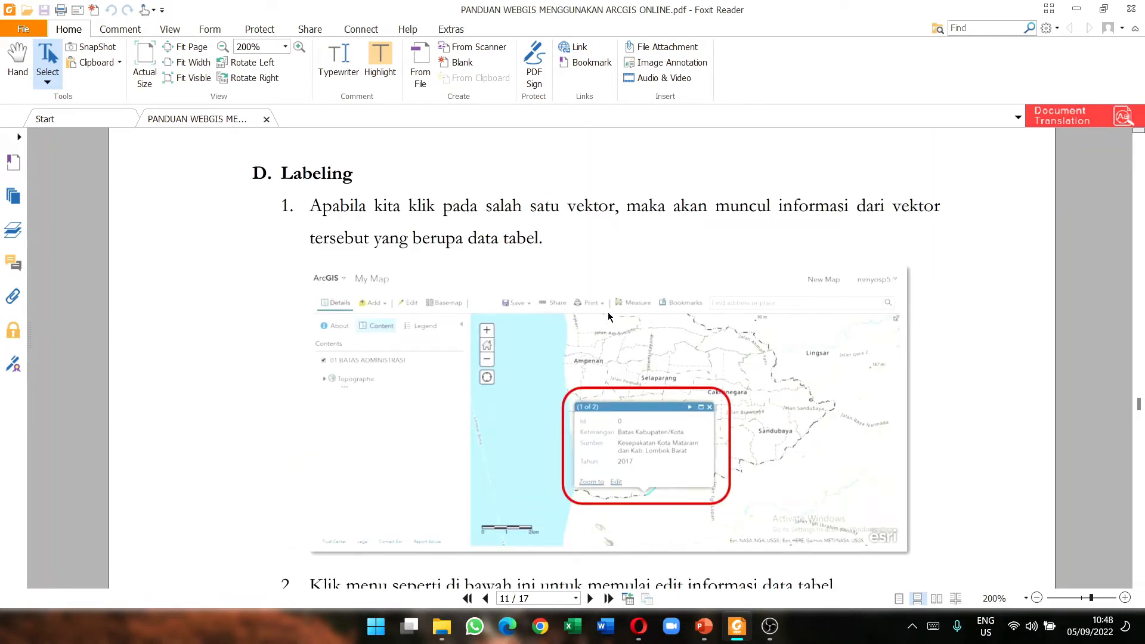
scroll(489, 370, down, 3)
scroll(489, 370, down, 3)
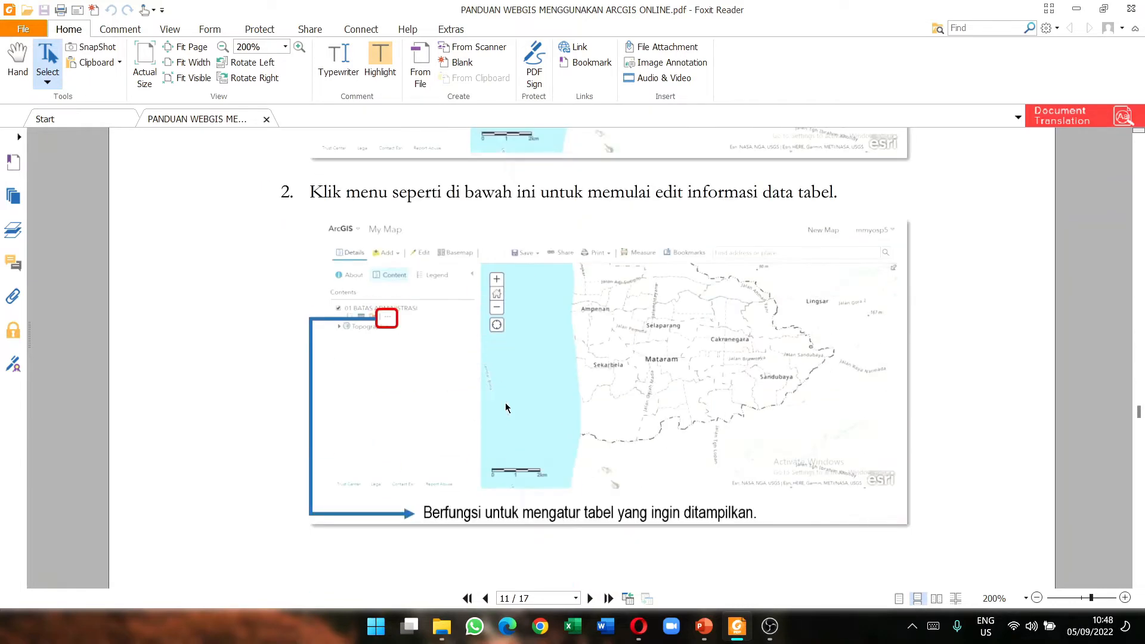
scroll(571, 389, up, 7)
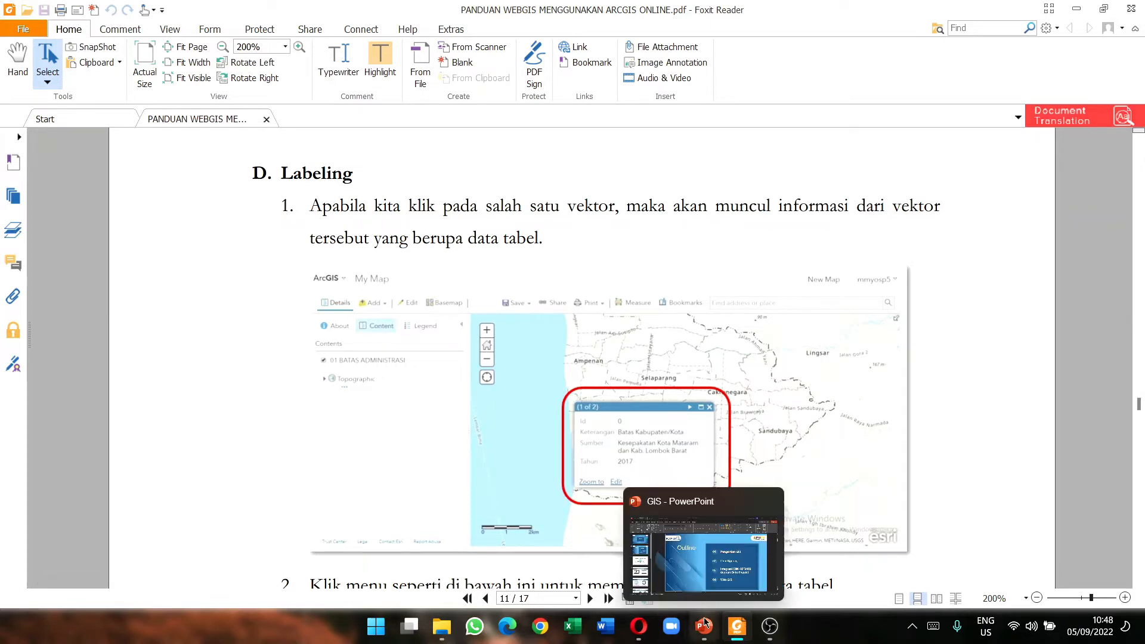
mouse_move(743, 624)
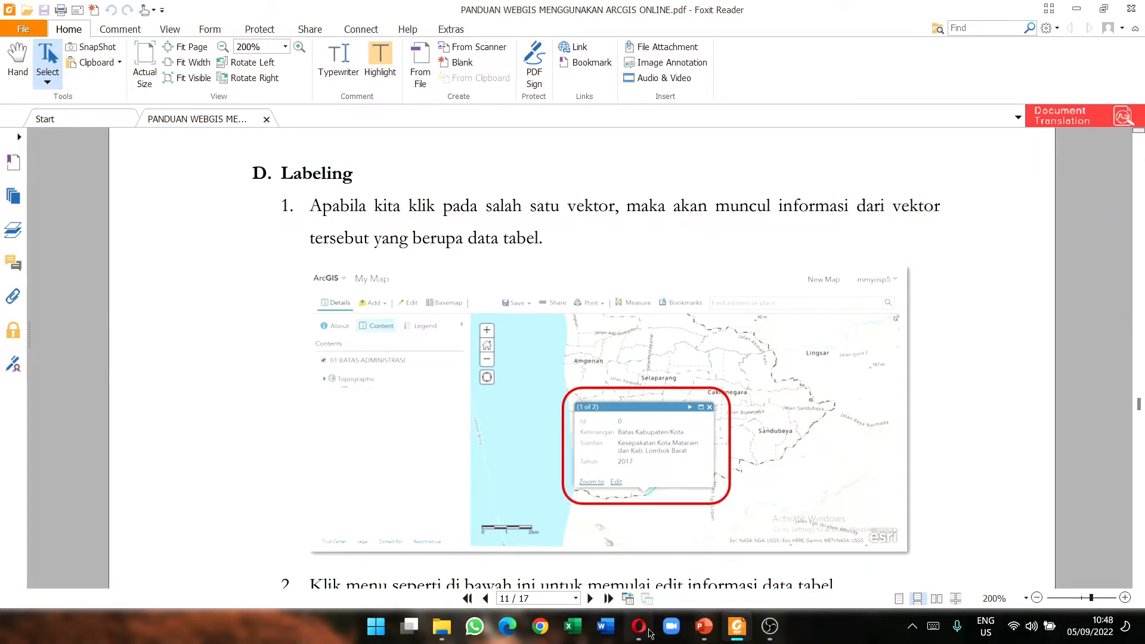
click(639, 626)
Step: Pan and zoom the Belitung map in on Tanjungpandan
drag(674, 251, 585, 316)
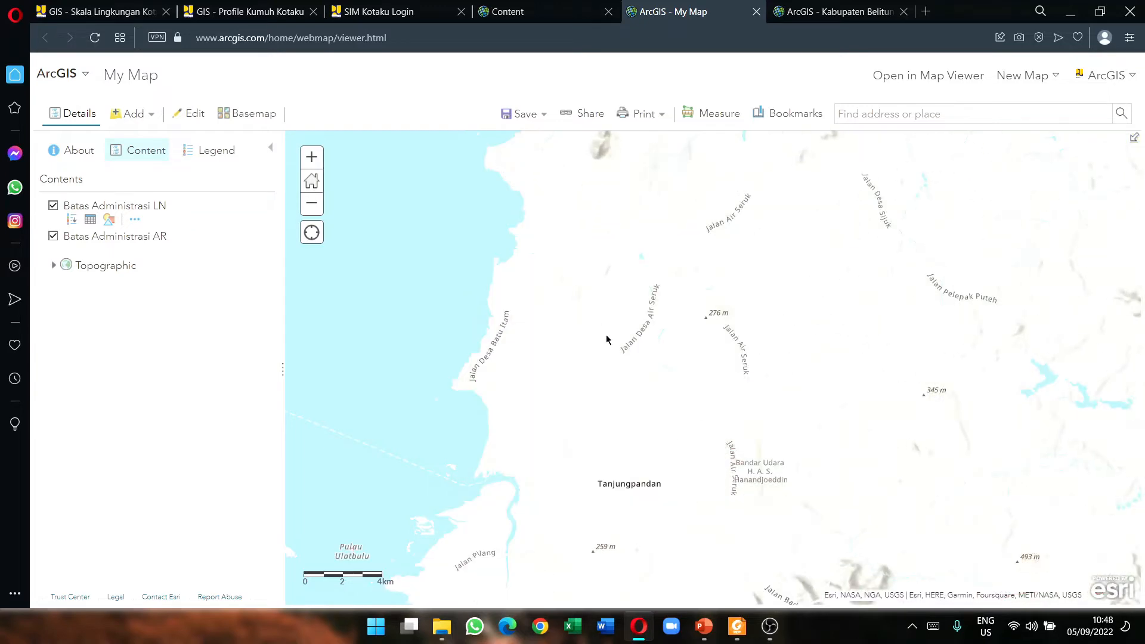
scroll(558, 316, up, 1)
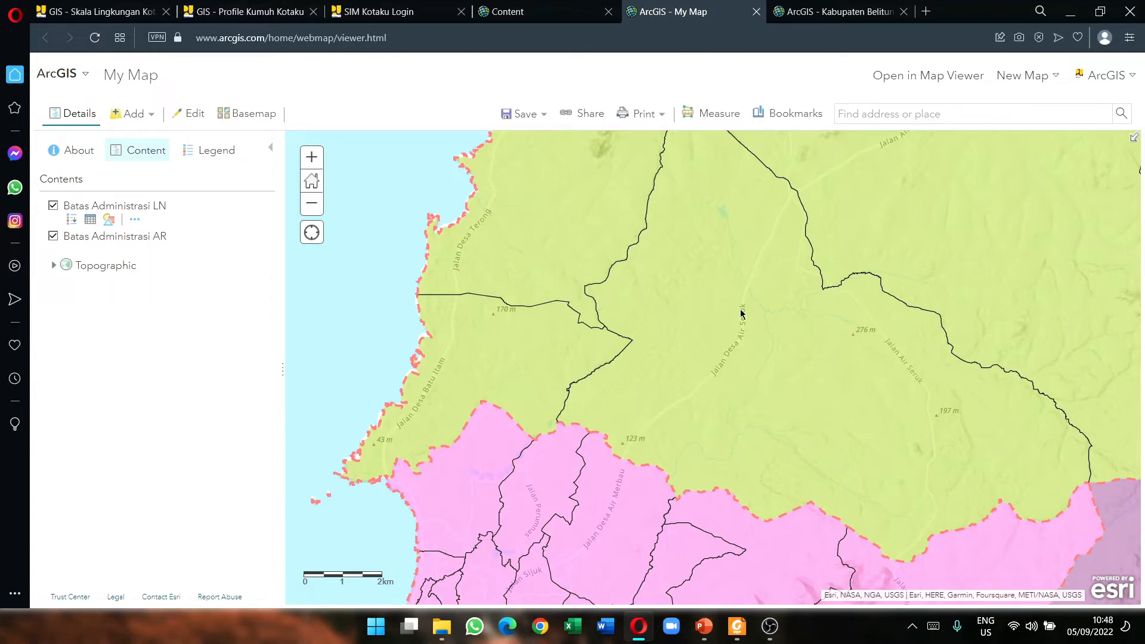
scroll(647, 338, down, 1)
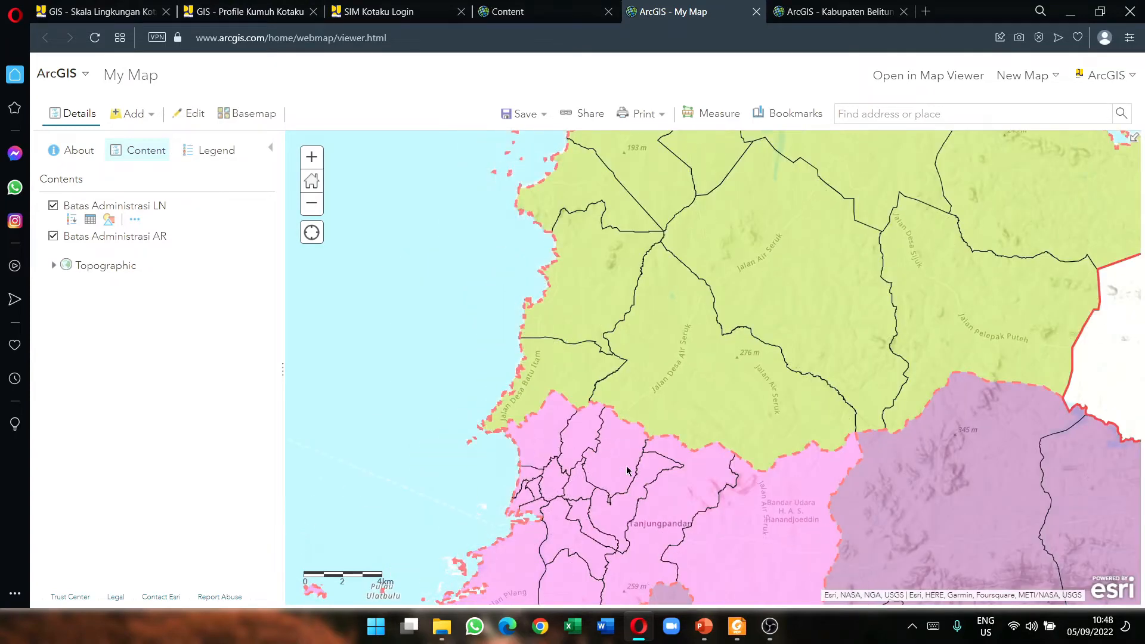
scroll(628, 471, up, 1)
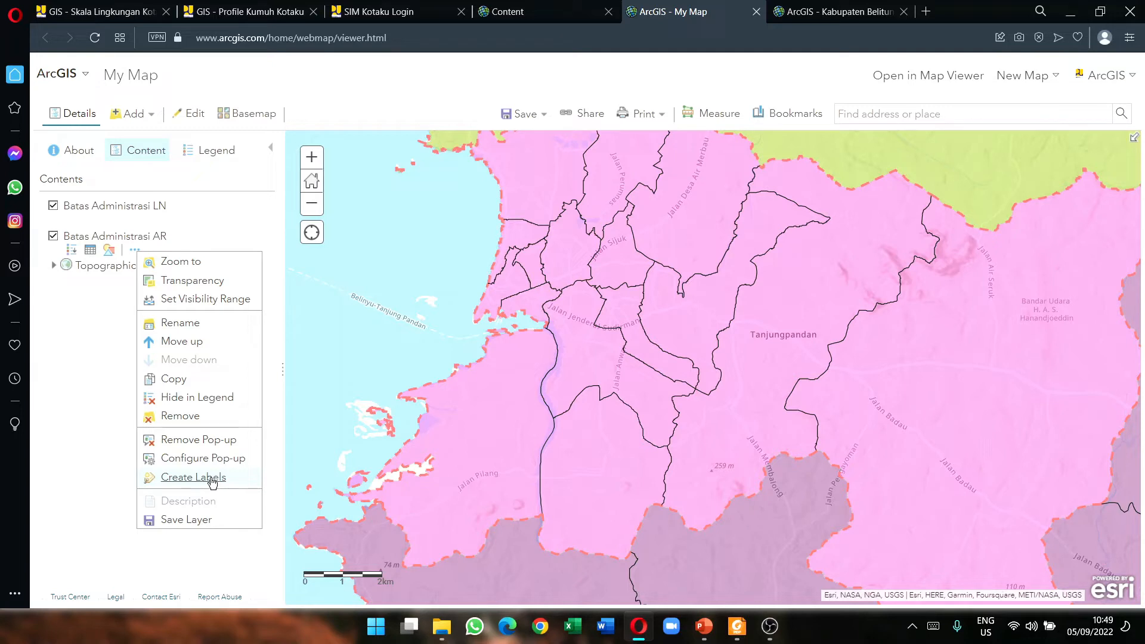
Step: Create labels for Batas_Administrasi_AR using the Kelurahan field as label text
click(212, 482)
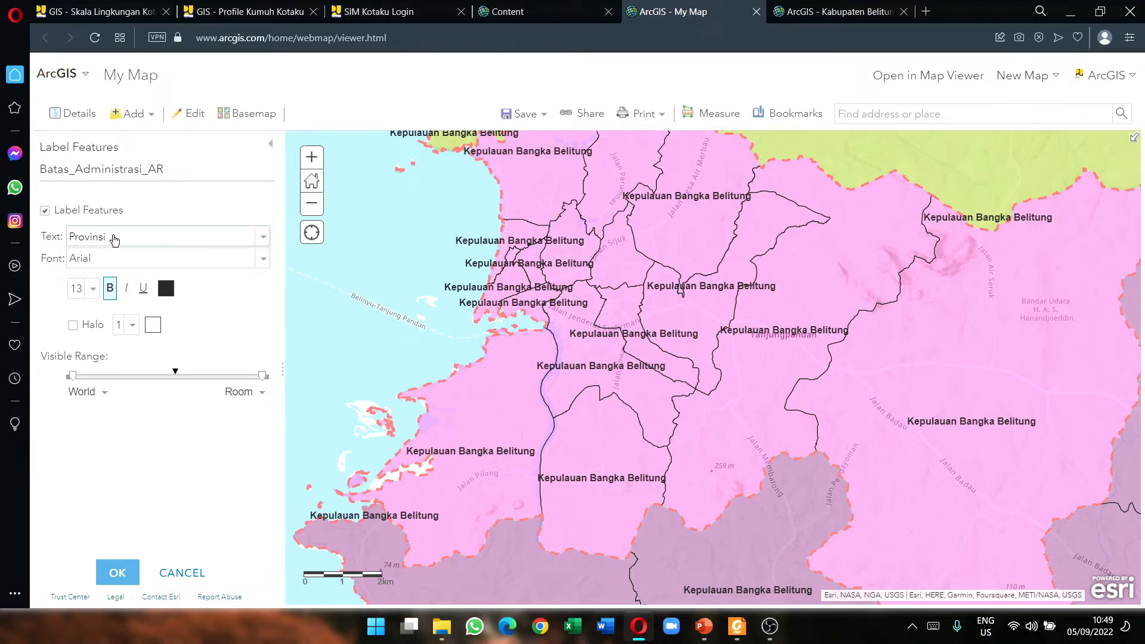
click(156, 239)
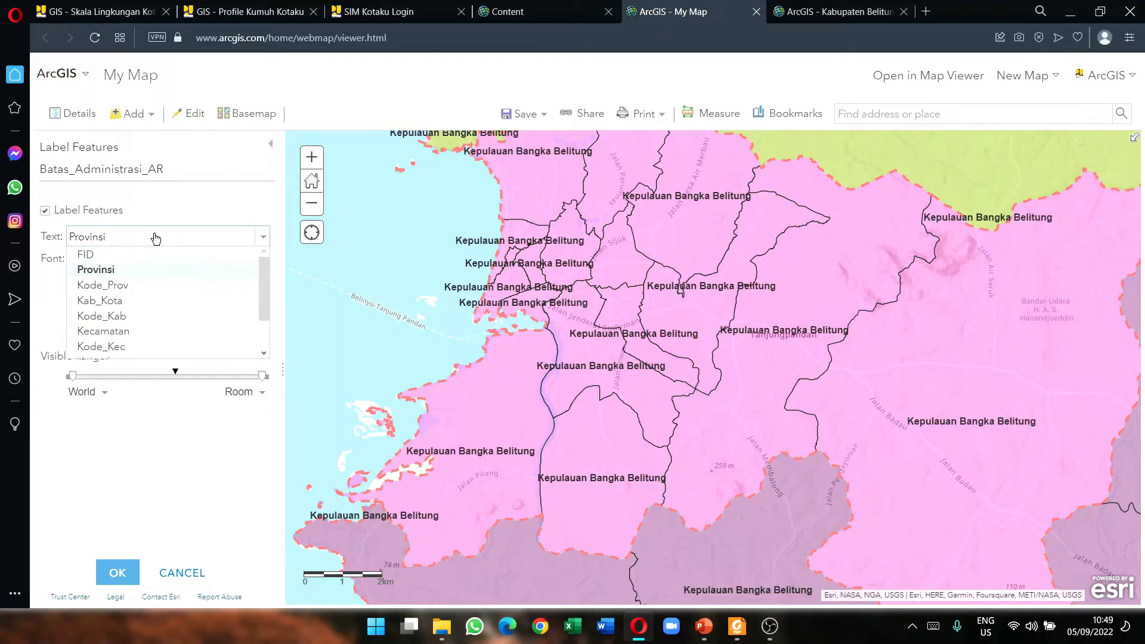
scroll(149, 280, down, 1)
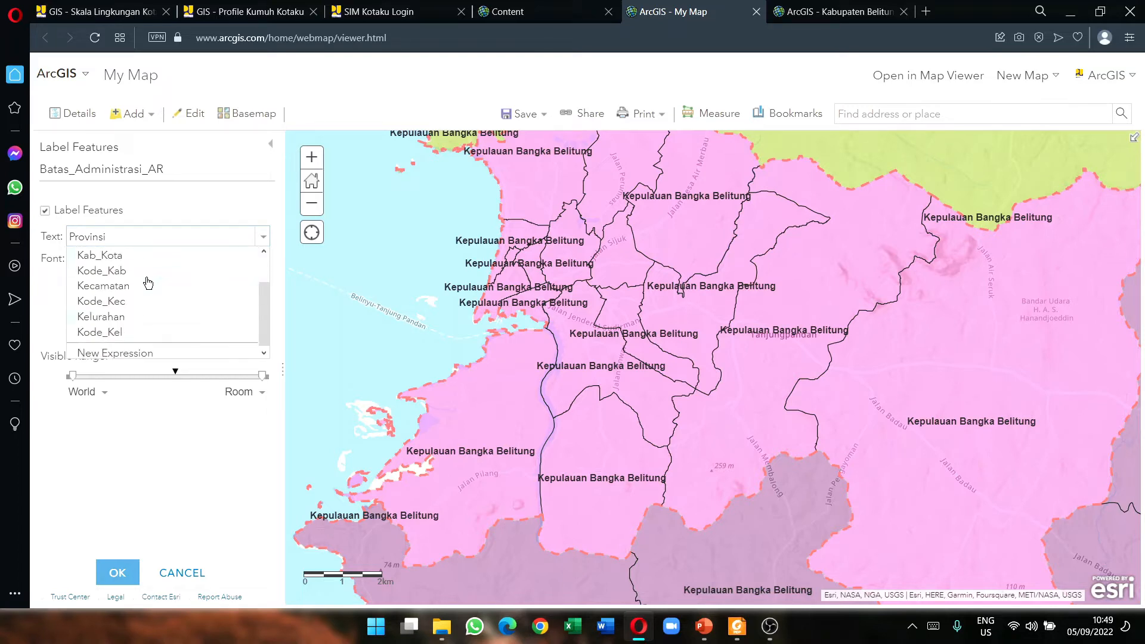
click(101, 314)
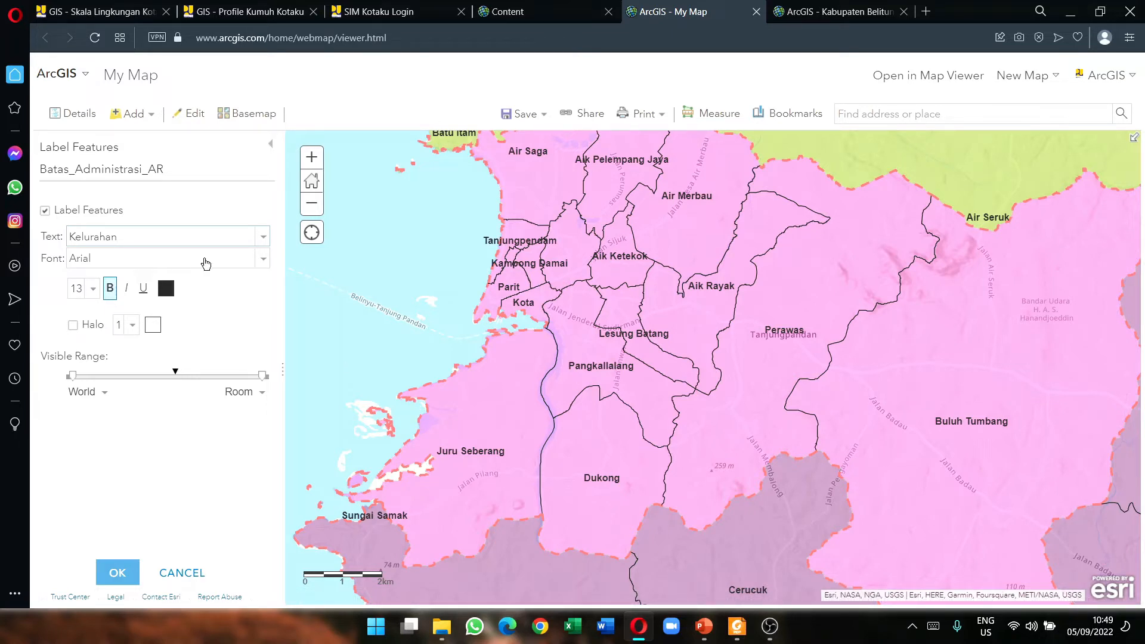
Step: Keep Arial as the label font and add a white halo, after briefly trying yellow
click(251, 264)
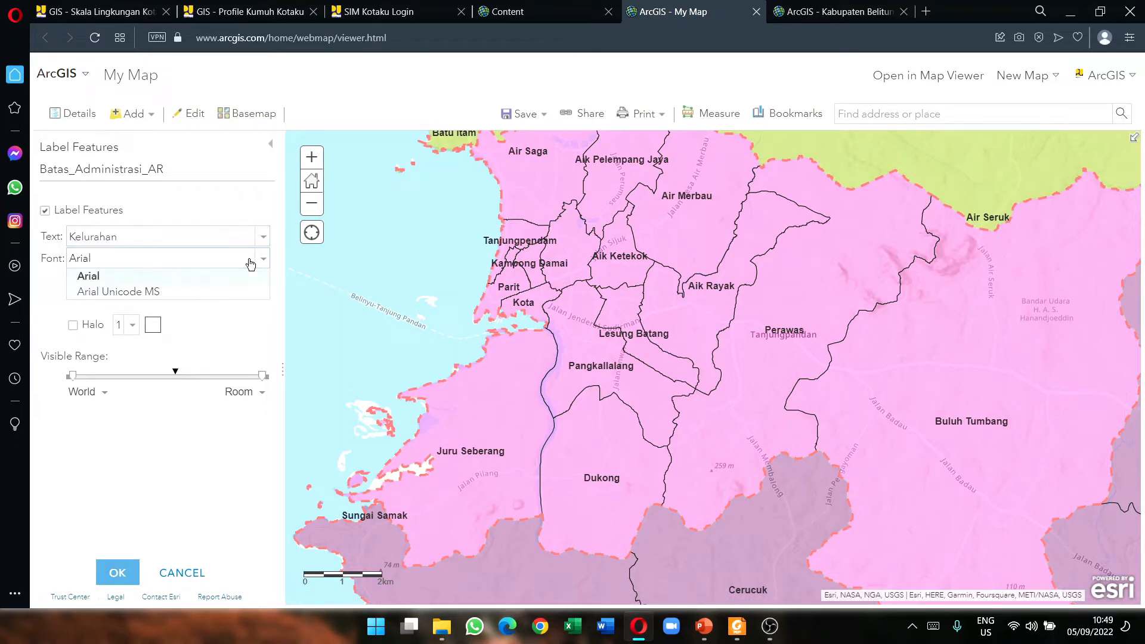
click(225, 274)
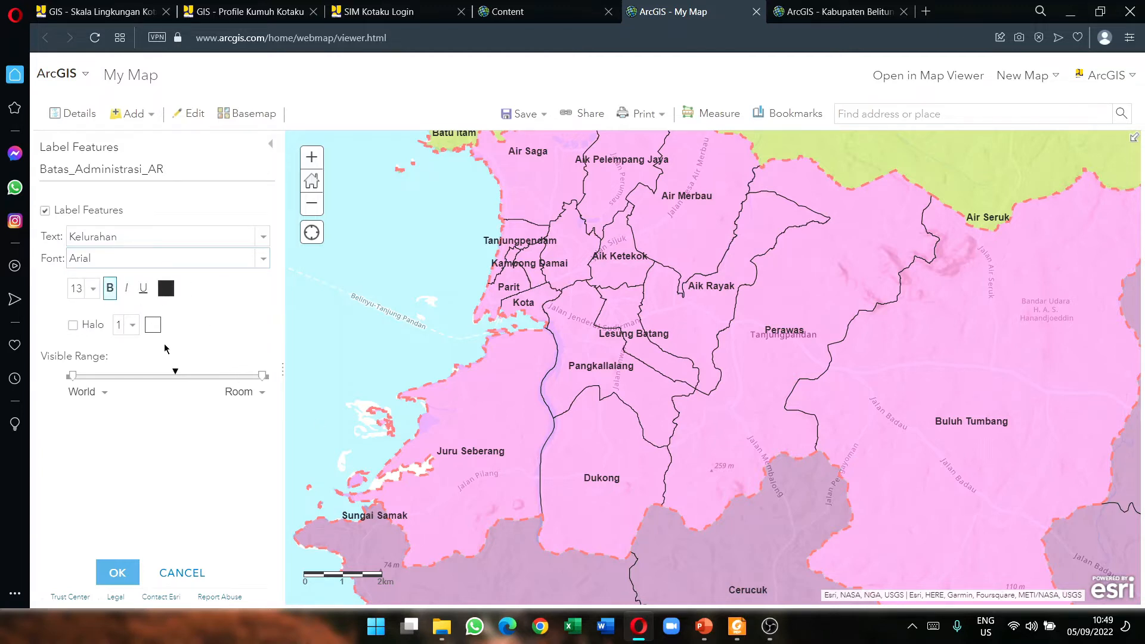
click(75, 327)
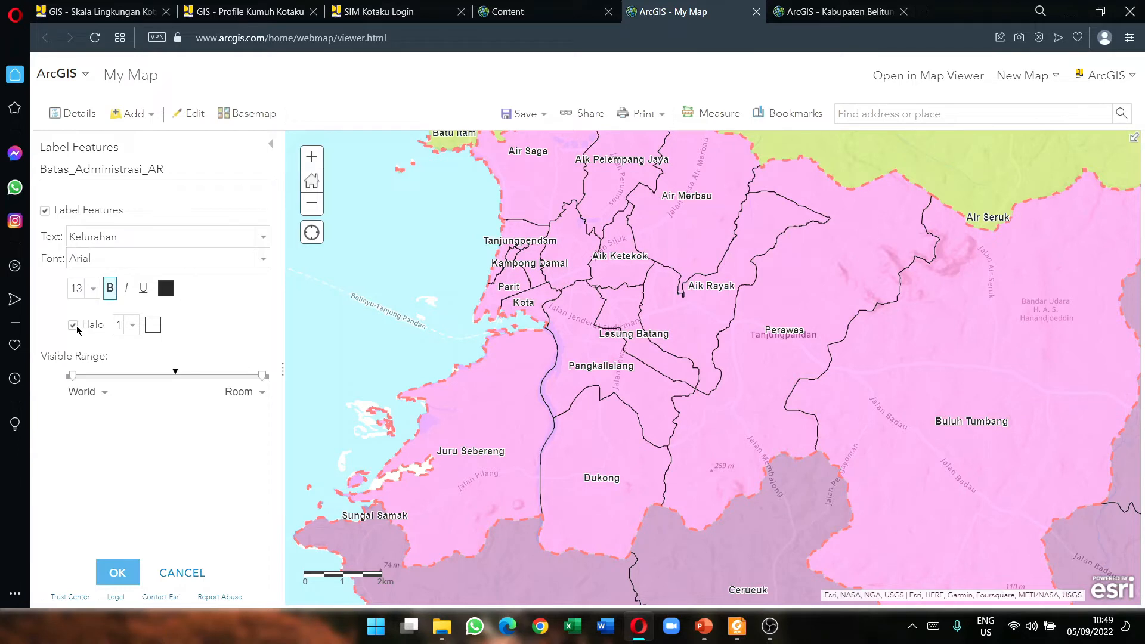
click(152, 326)
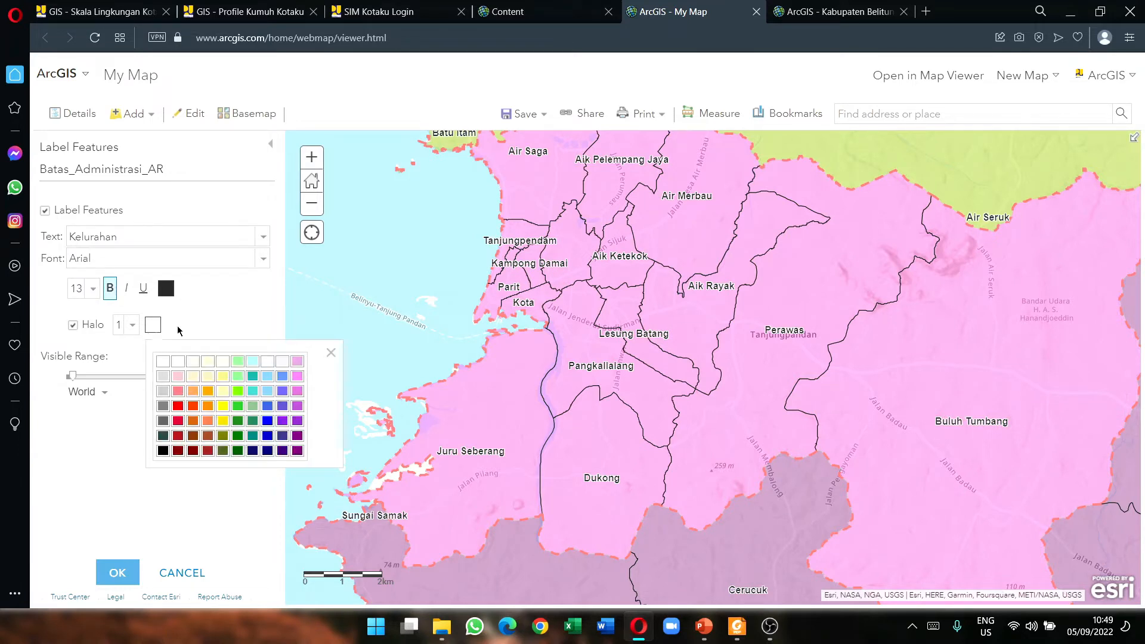
click(223, 406)
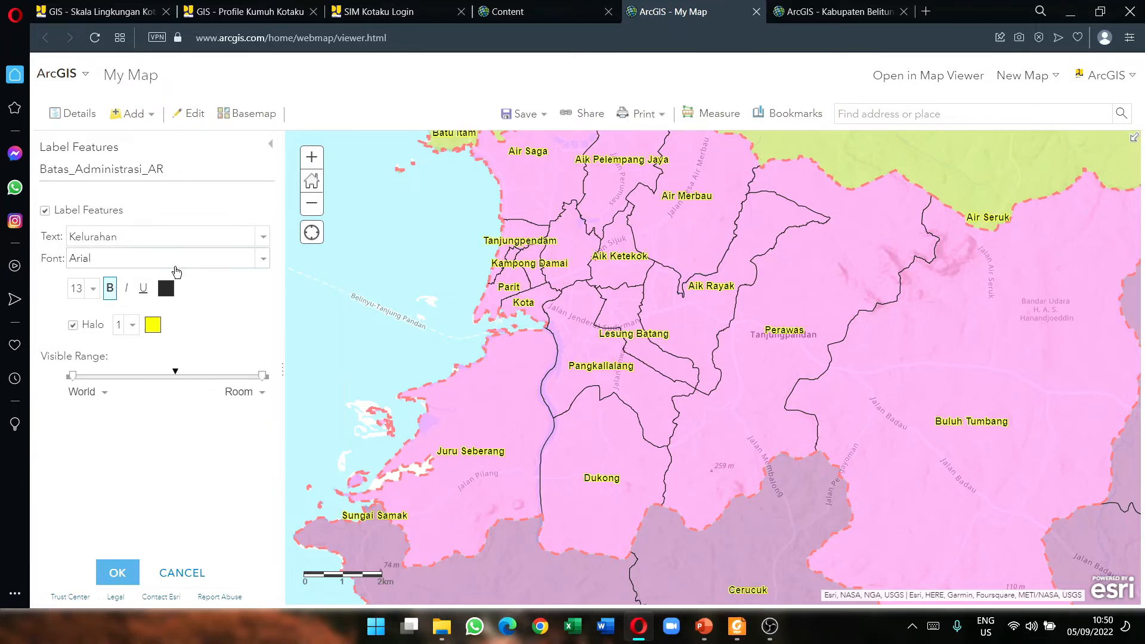
click(158, 327)
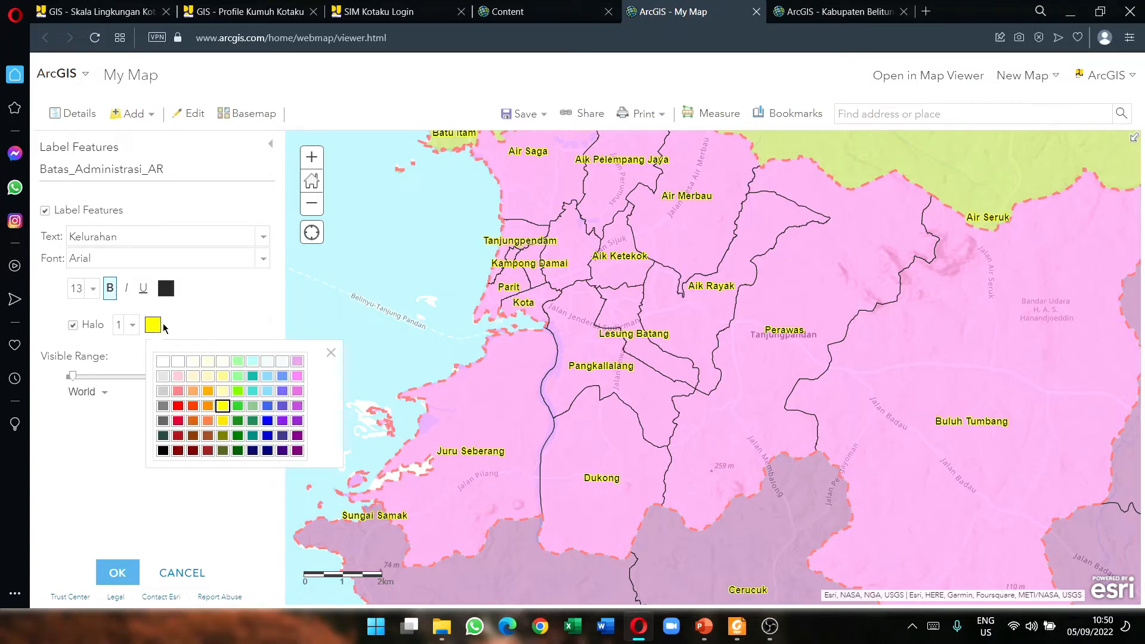
click(159, 359)
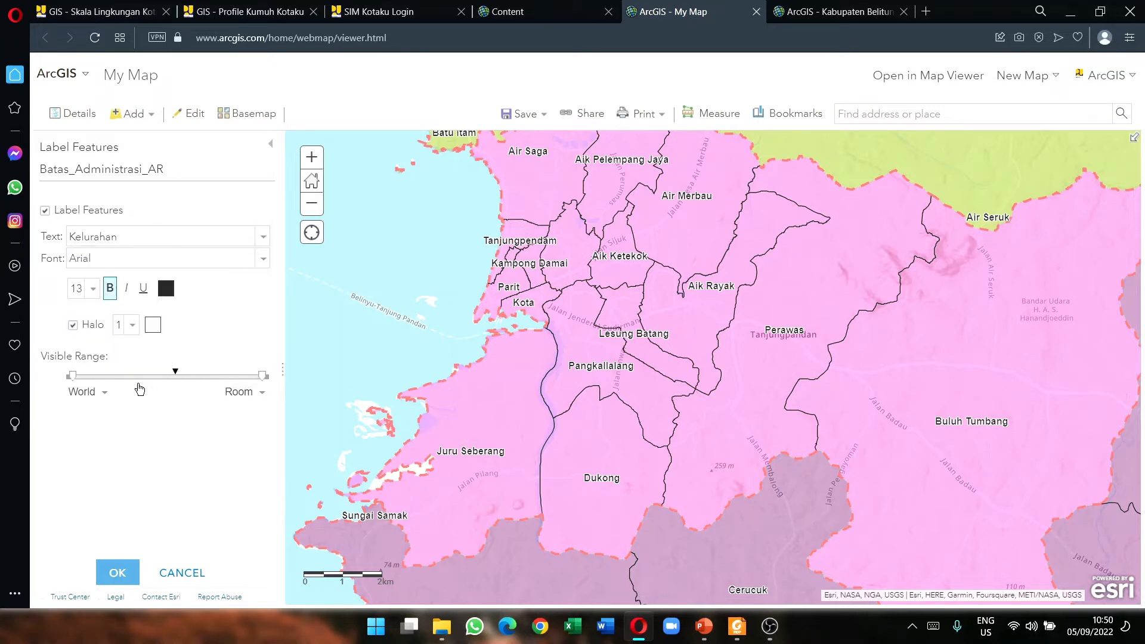
scroll(520, 428, down, 2)
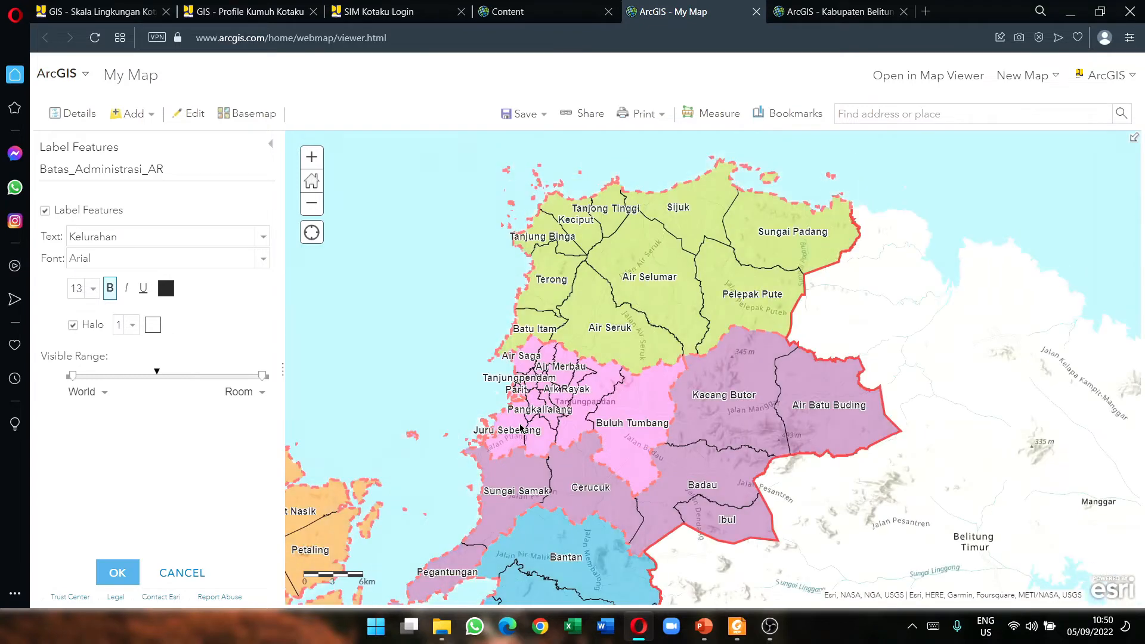
scroll(520, 428, up, 1)
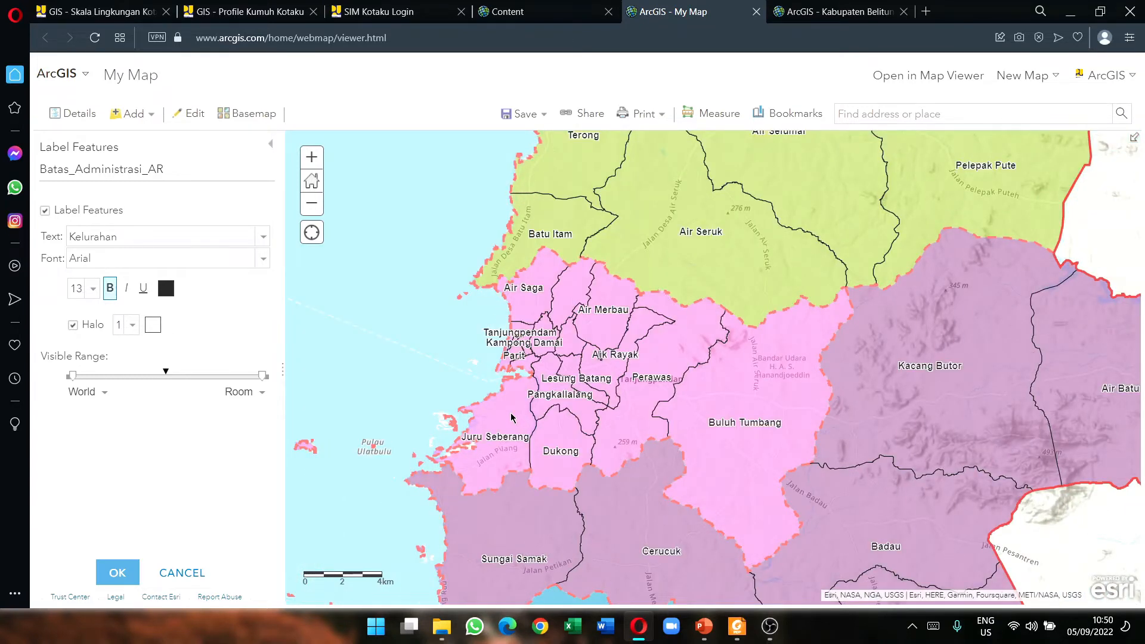
scroll(494, 436, up, 1)
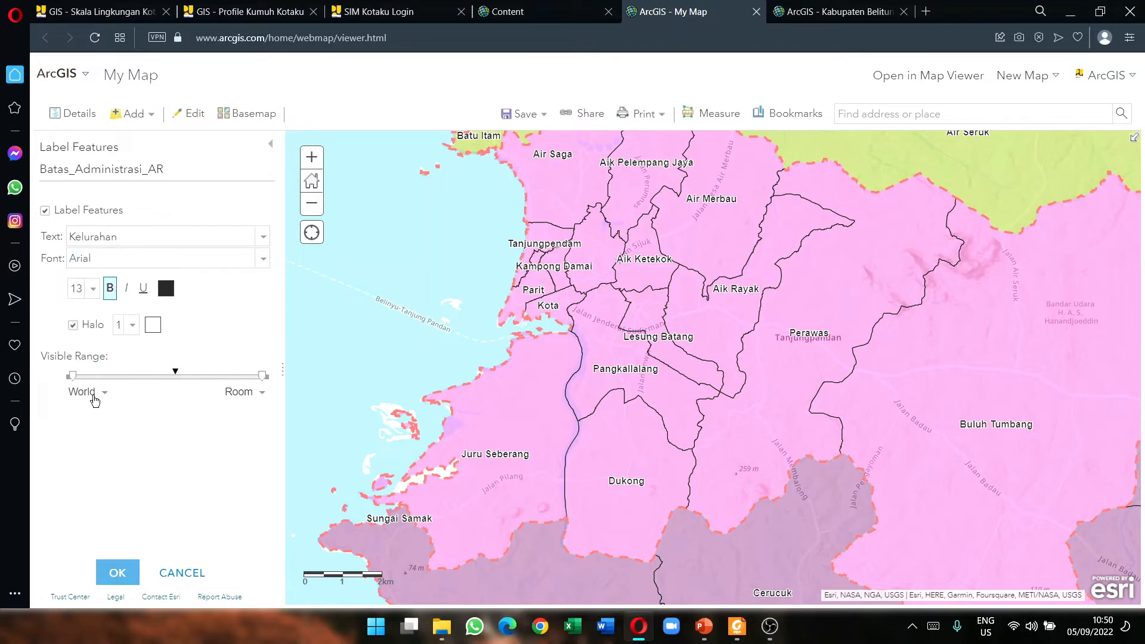
mouse_move(73, 377)
Step: Drag the Visible Range slider so labels hide when zoomed out beyond City scale
drag(74, 378, 182, 391)
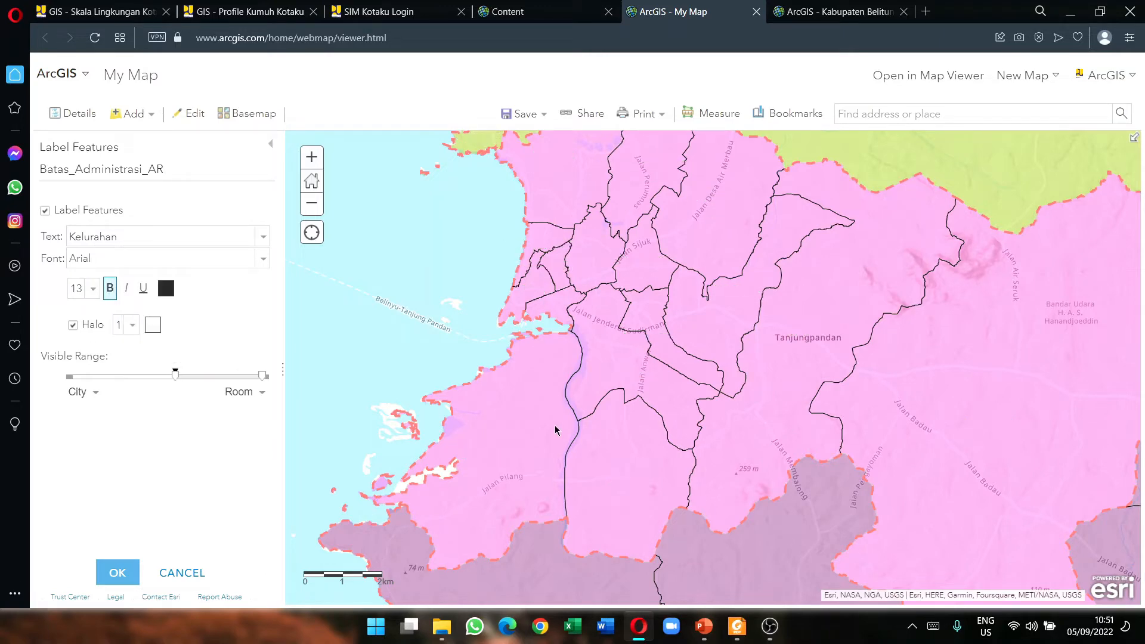
scroll(560, 408, down, 1)
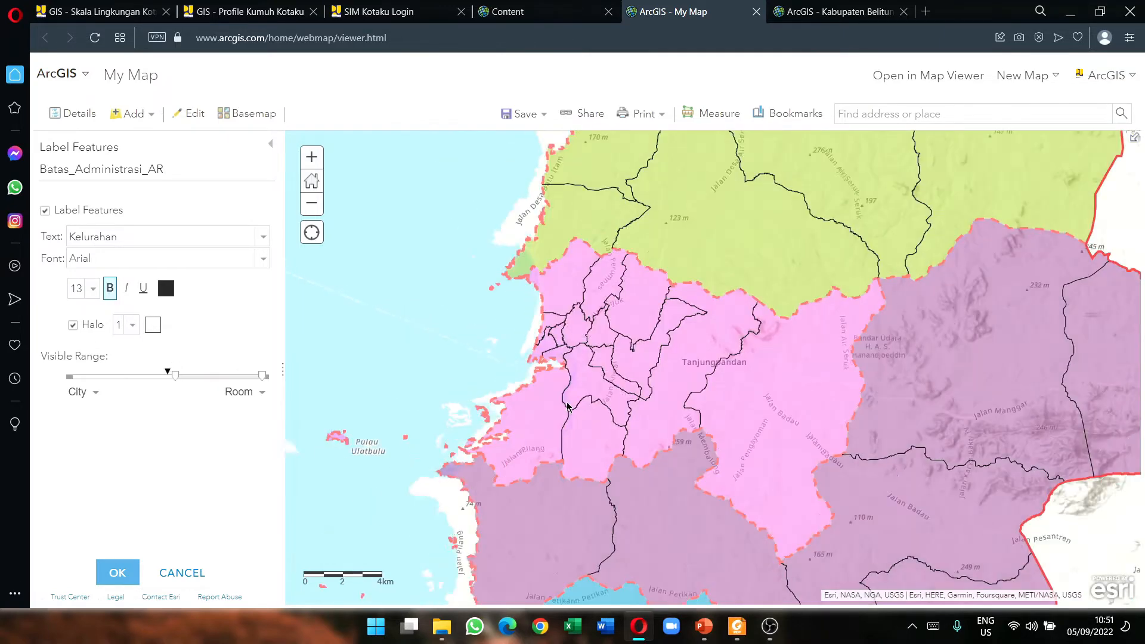
scroll(630, 419, up, 1)
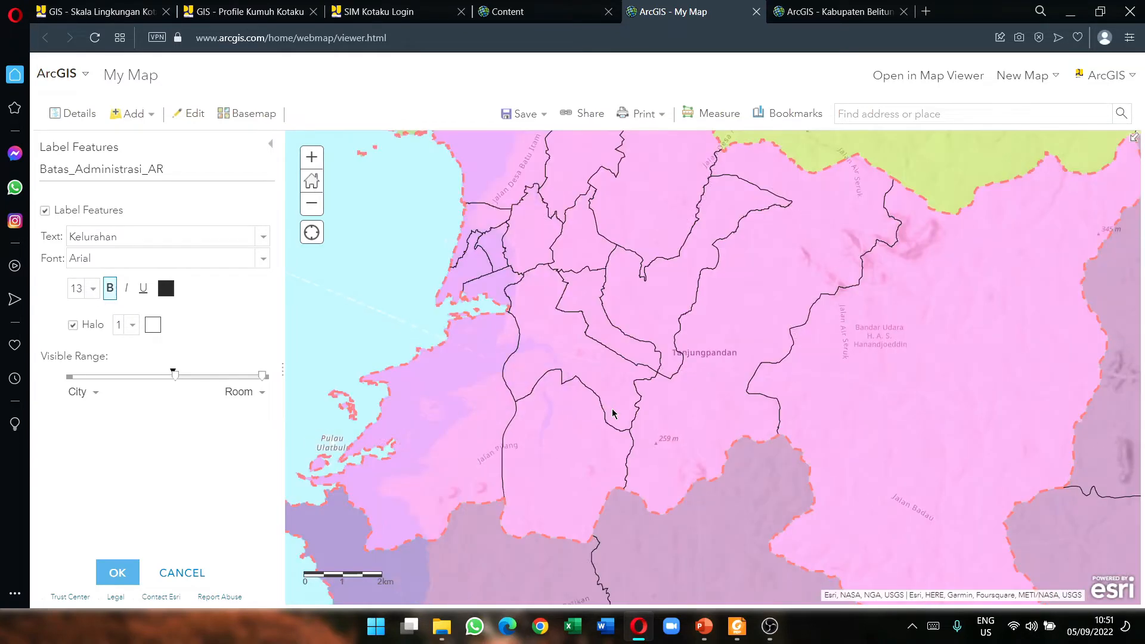
scroll(610, 409, up, 1)
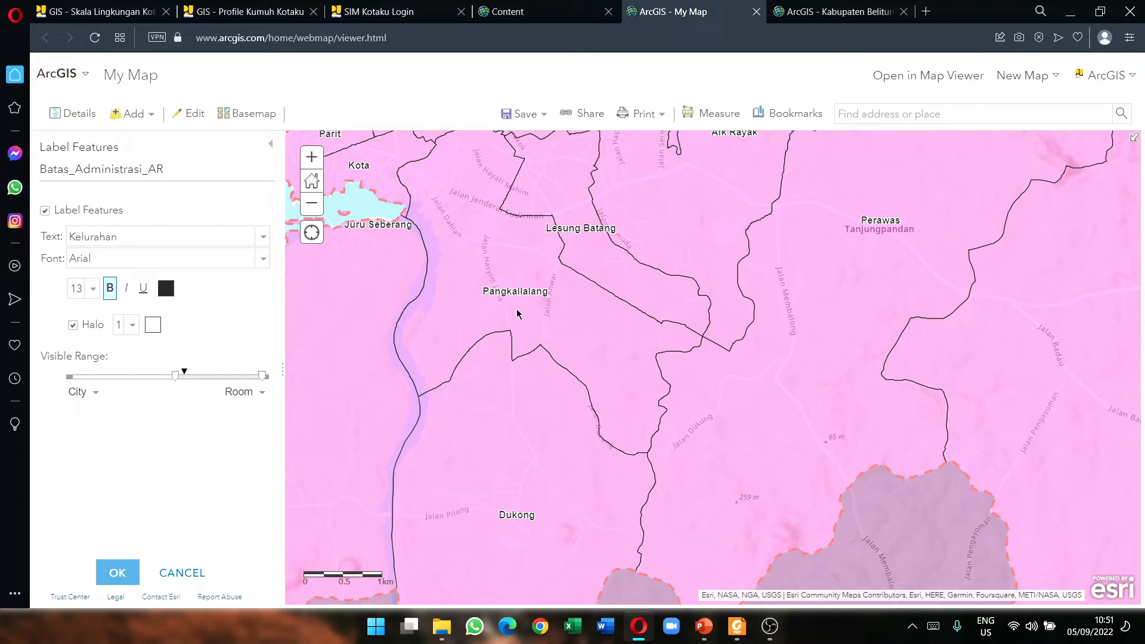
scroll(498, 382, down, 1)
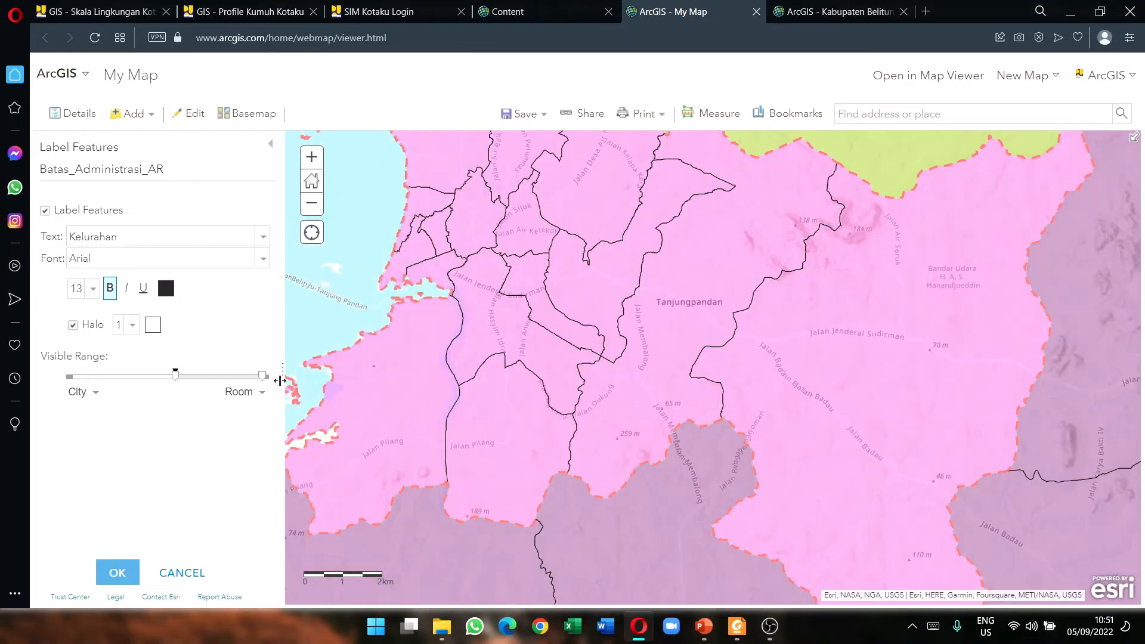
drag(176, 382, 172, 381)
scroll(391, 409, down, 1)
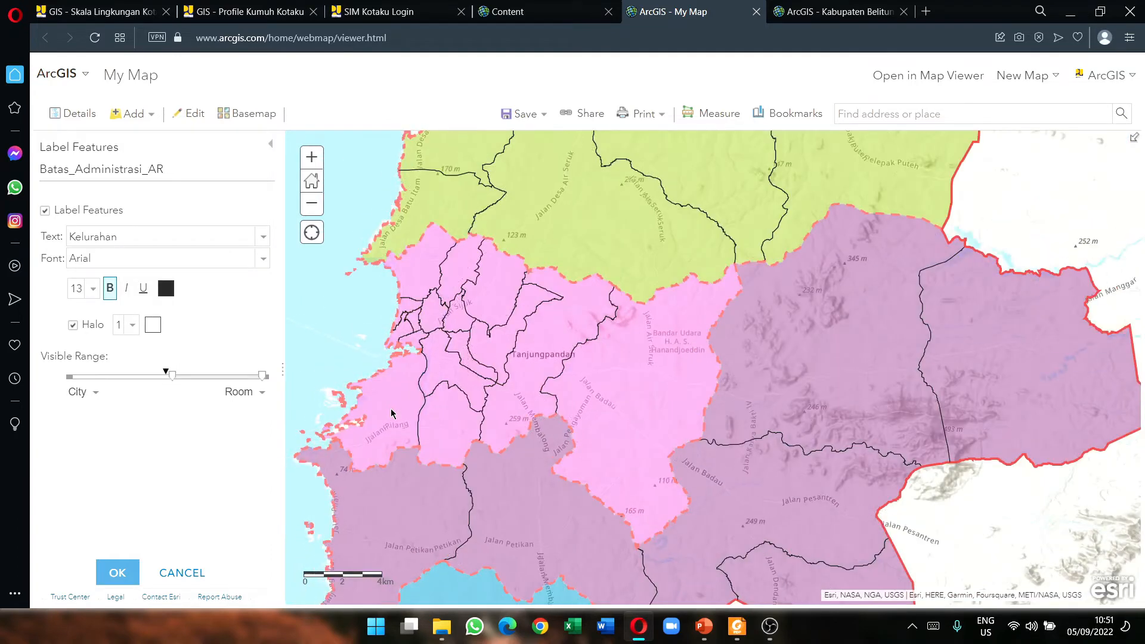
Step: Readjust the labels' visible range to start at City scale while panning across the island
drag(396, 403, 520, 413)
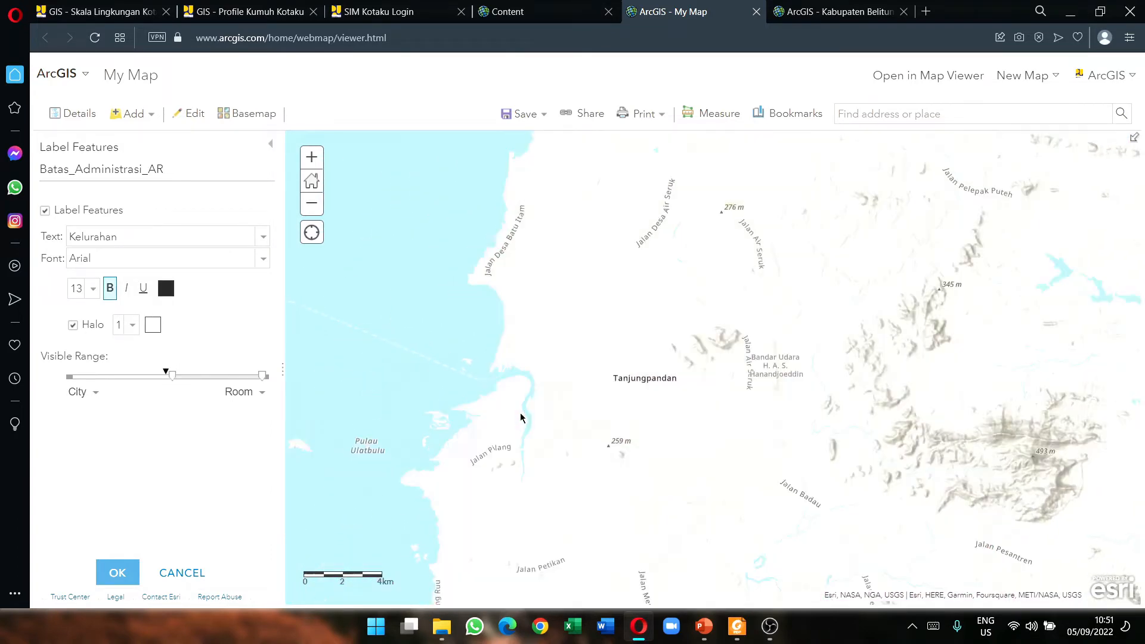
scroll(520, 413, down, 2)
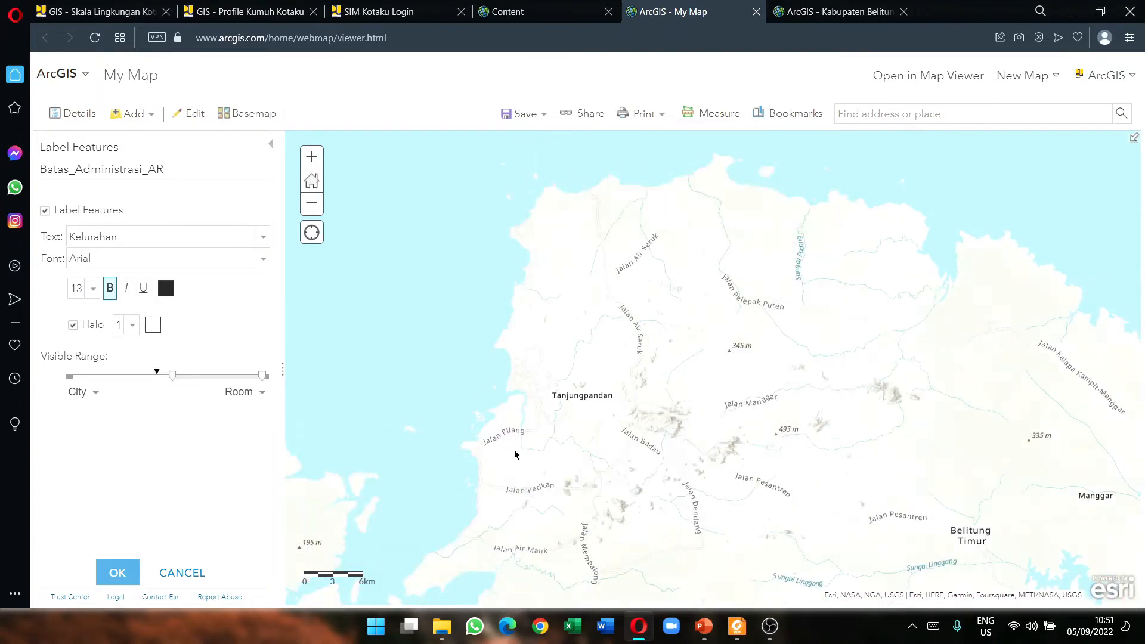
drag(486, 434, 599, 420)
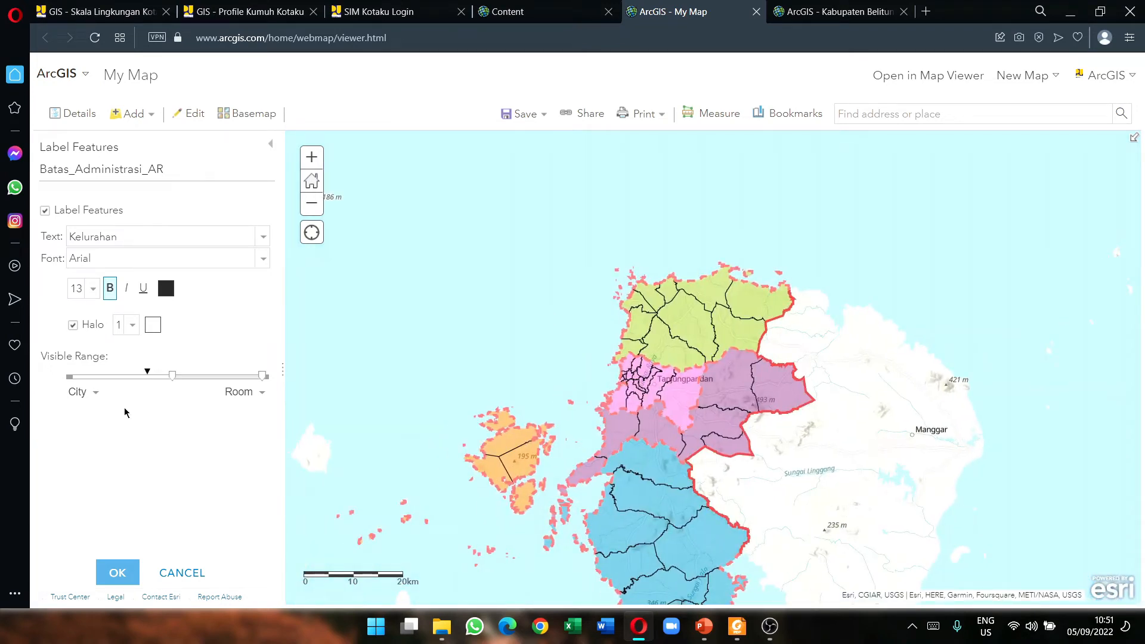
mouse_move(172, 375)
mouse_down()
mouse_move(132, 384)
mouse_move(190, 379)
mouse_up()
scroll(638, 400, up, 1)
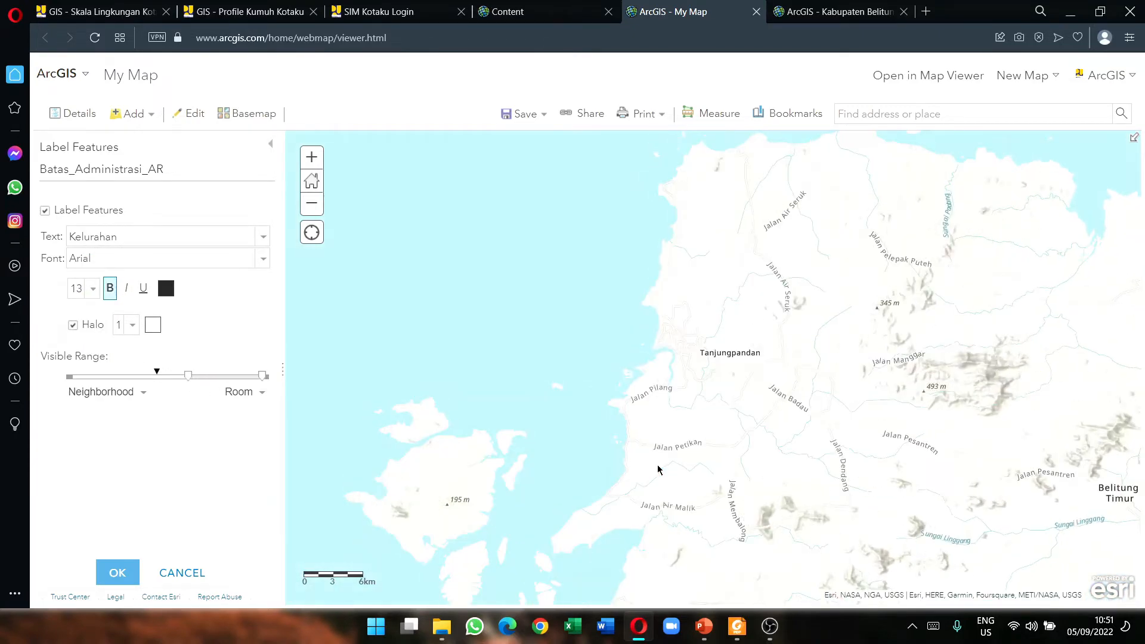
scroll(658, 464, up, 2)
drag(185, 378, 170, 382)
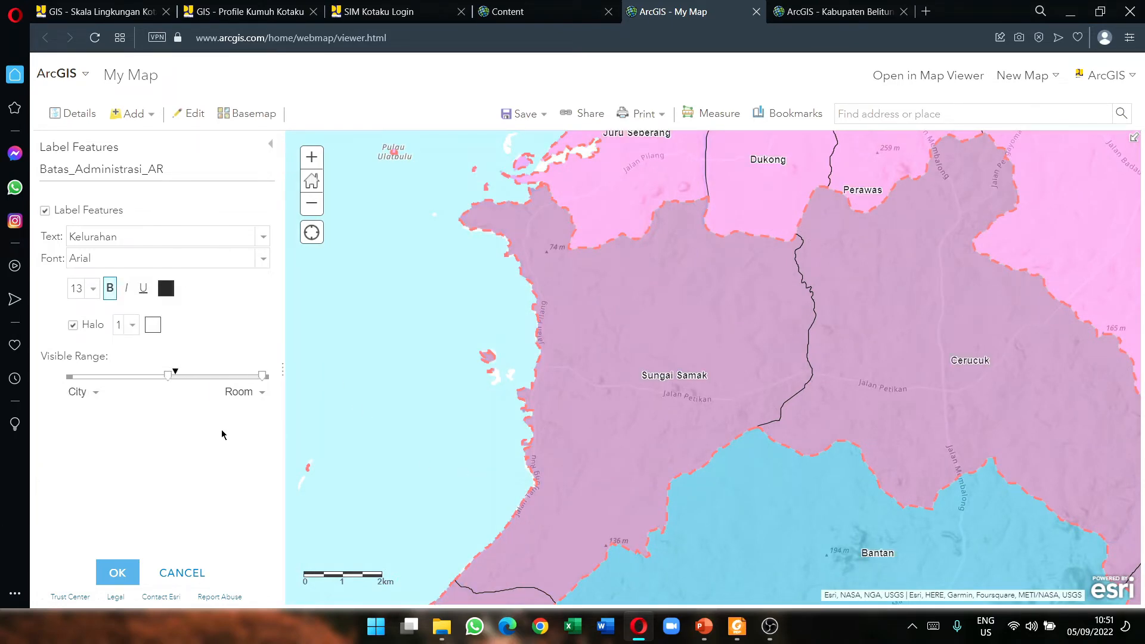
drag(734, 405, 525, 467)
scroll(519, 357, down, 1)
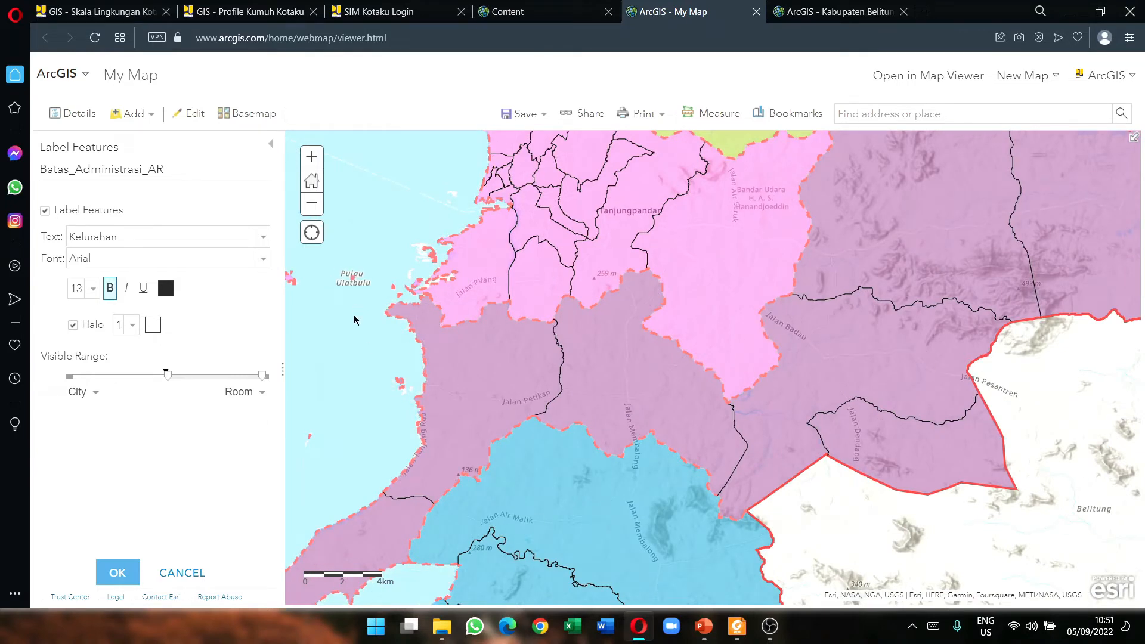
Step: Confirm Kelurahan as the label field and apply the label settings with OK
click(263, 238)
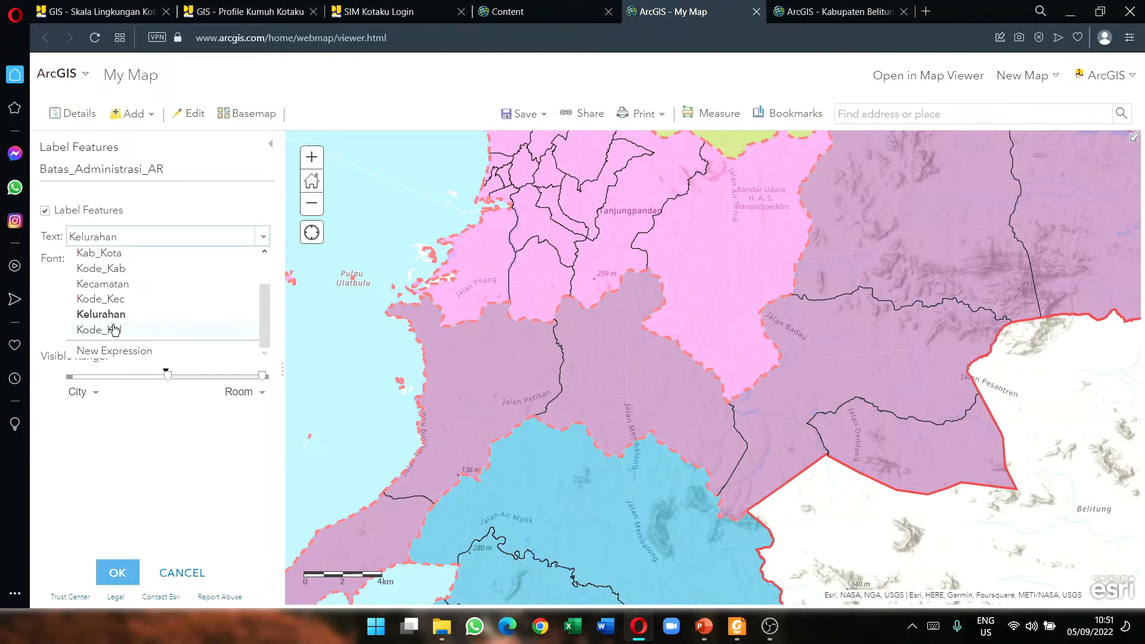
click(202, 208)
scroll(463, 395, up, 1)
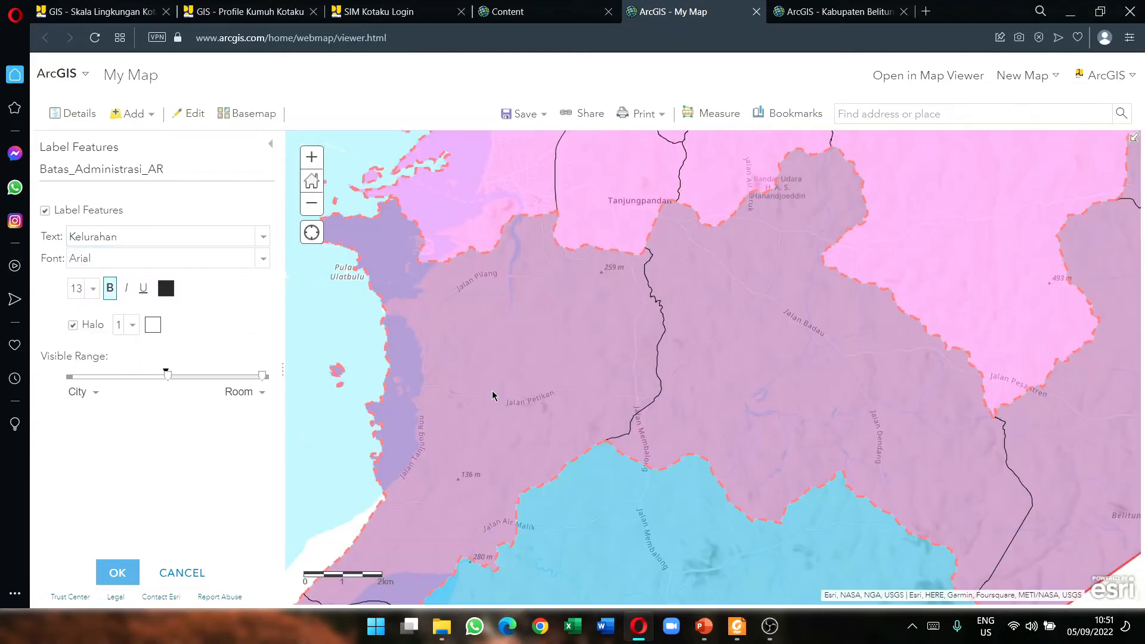
click(118, 572)
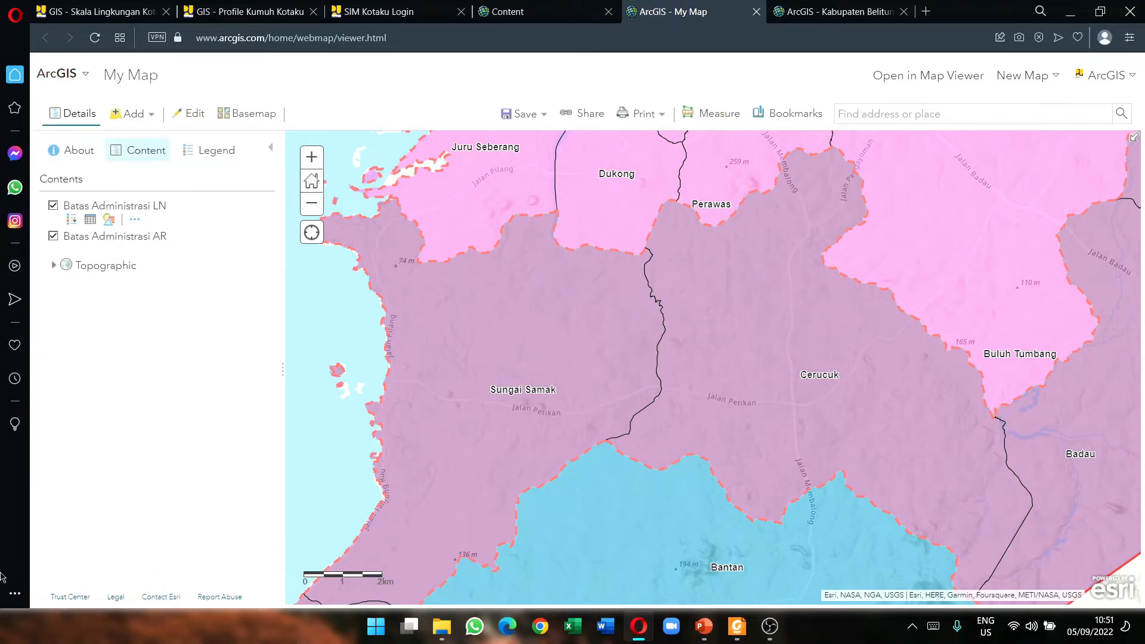
click(737, 626)
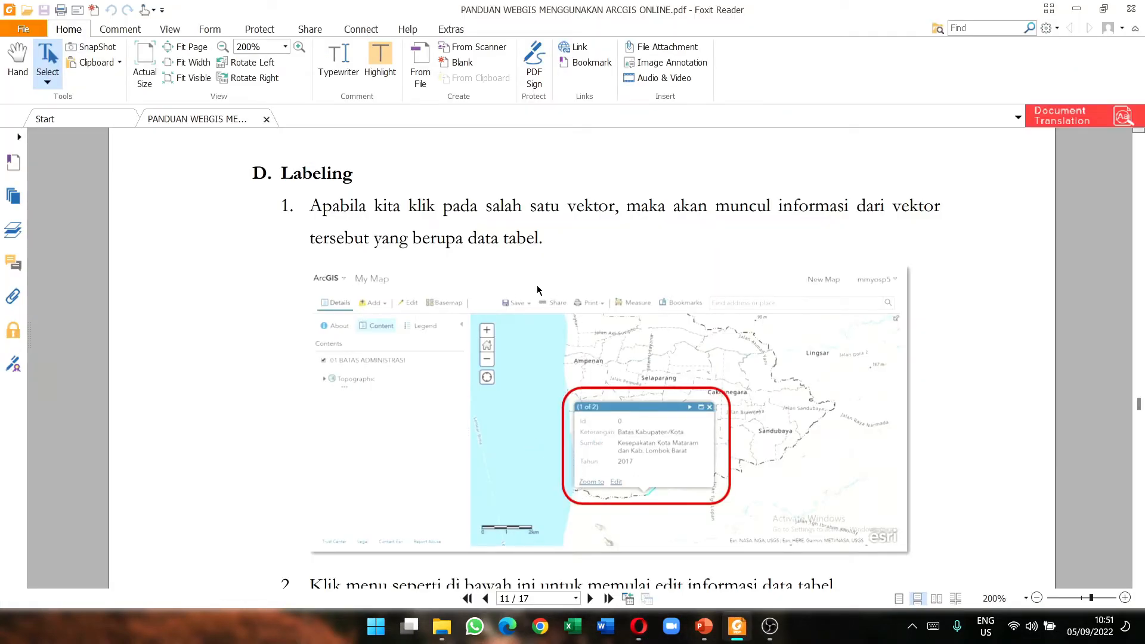
Step: Review the guide's Labeling steps through item 3 Configure Pop Up, then minimize Foxit Reader
scroll(536, 290, down, 10)
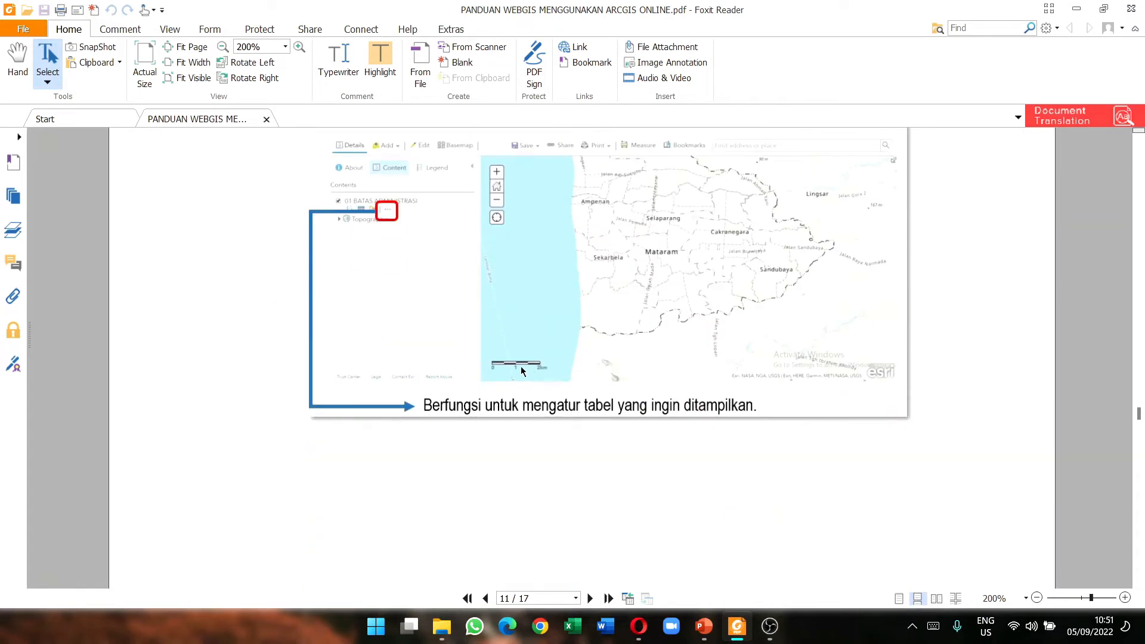
scroll(459, 373, up, 3)
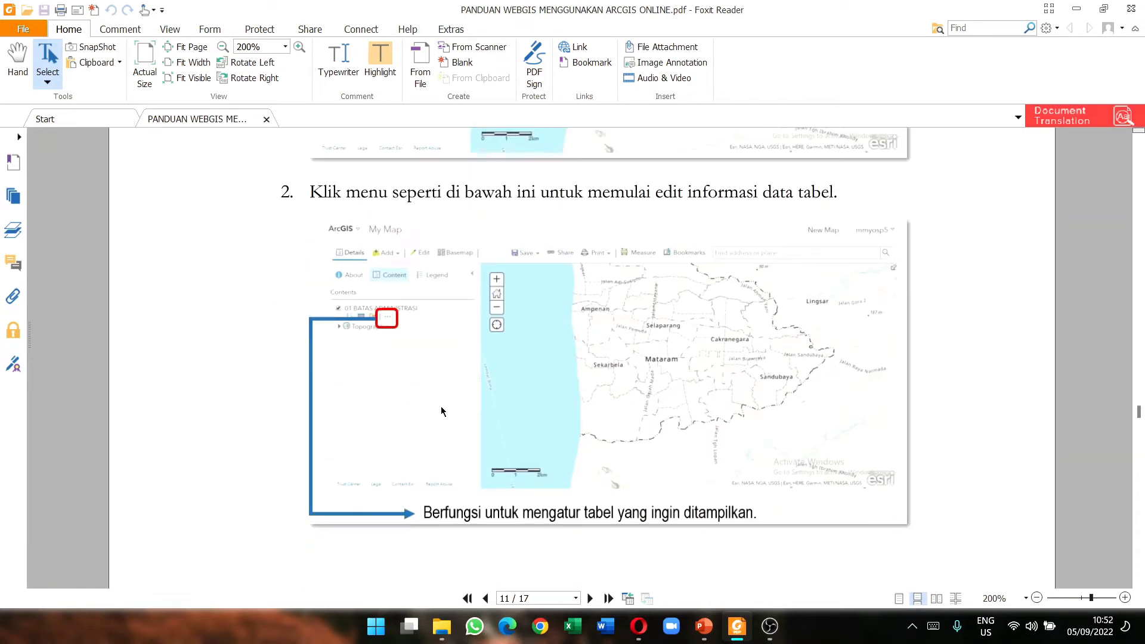
scroll(445, 399, up, 9)
scroll(445, 401, up, 4)
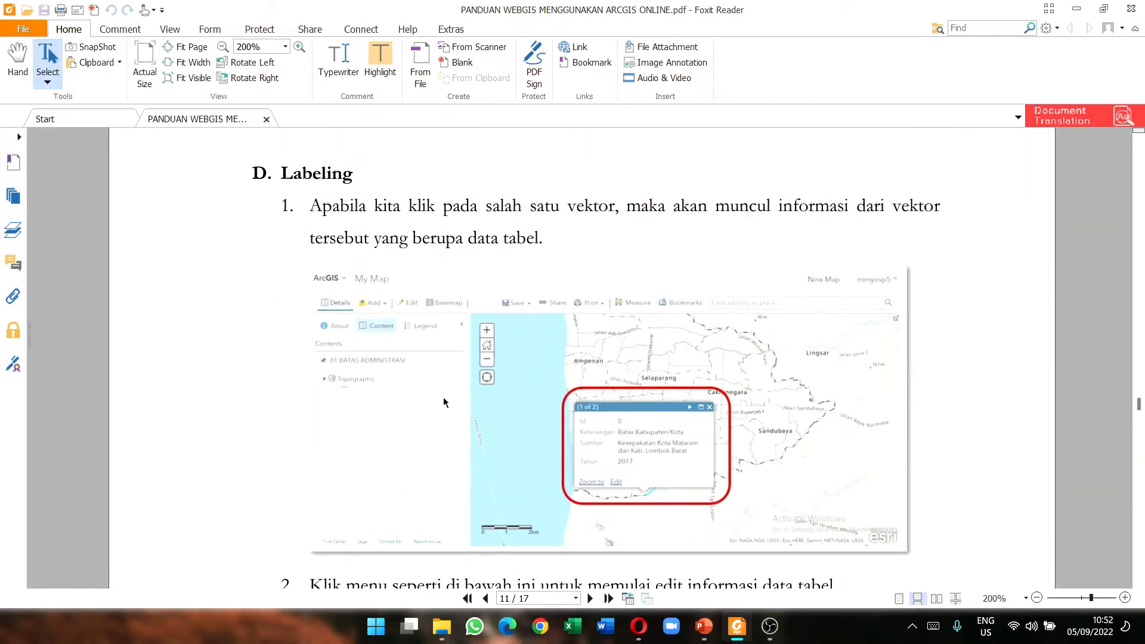
scroll(446, 400, down, 15)
scroll(443, 405, down, 17)
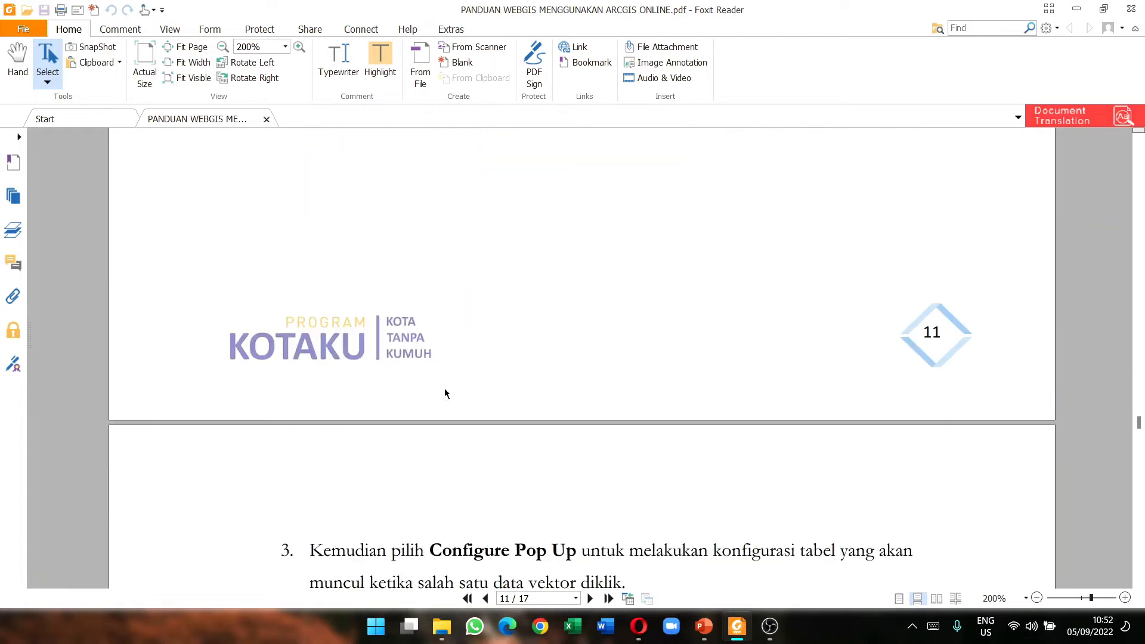
scroll(455, 389, up, 5)
scroll(455, 389, up, 15)
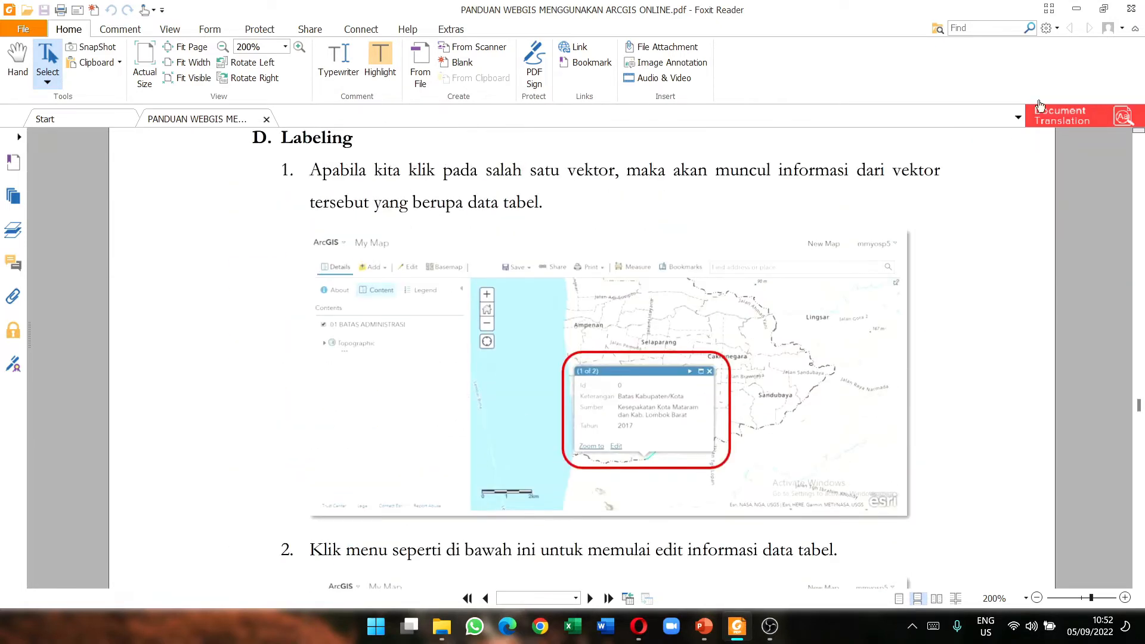
click(1077, 9)
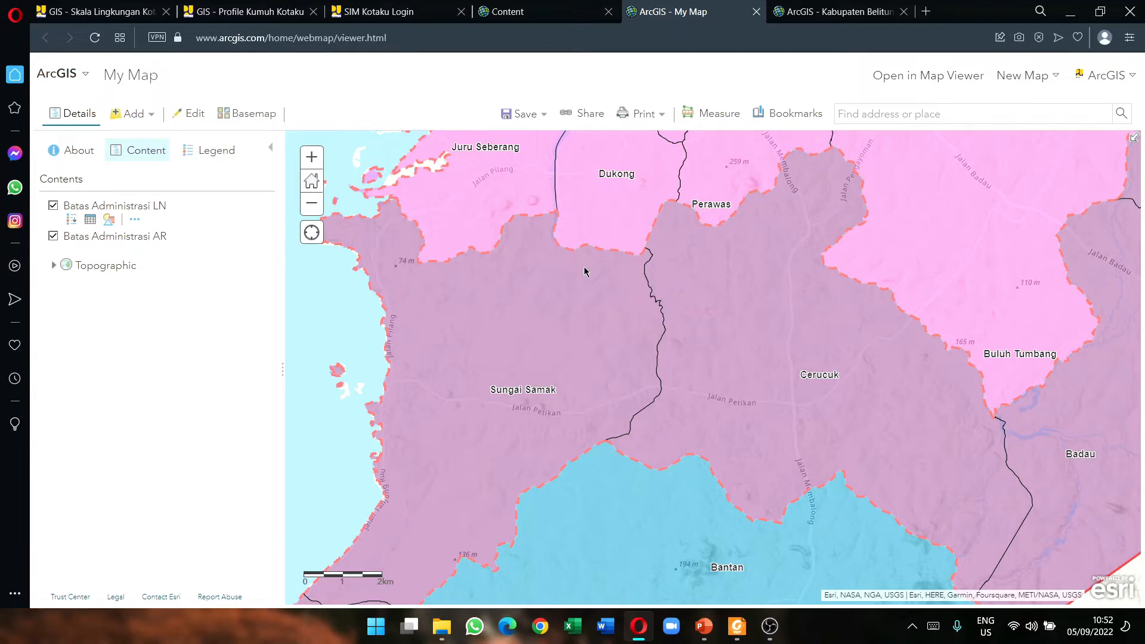
Step: Pan and zoom to Tanjungpandan and open the Kota kelurahan's attribute pop-up
drag(628, 431, 697, 149)
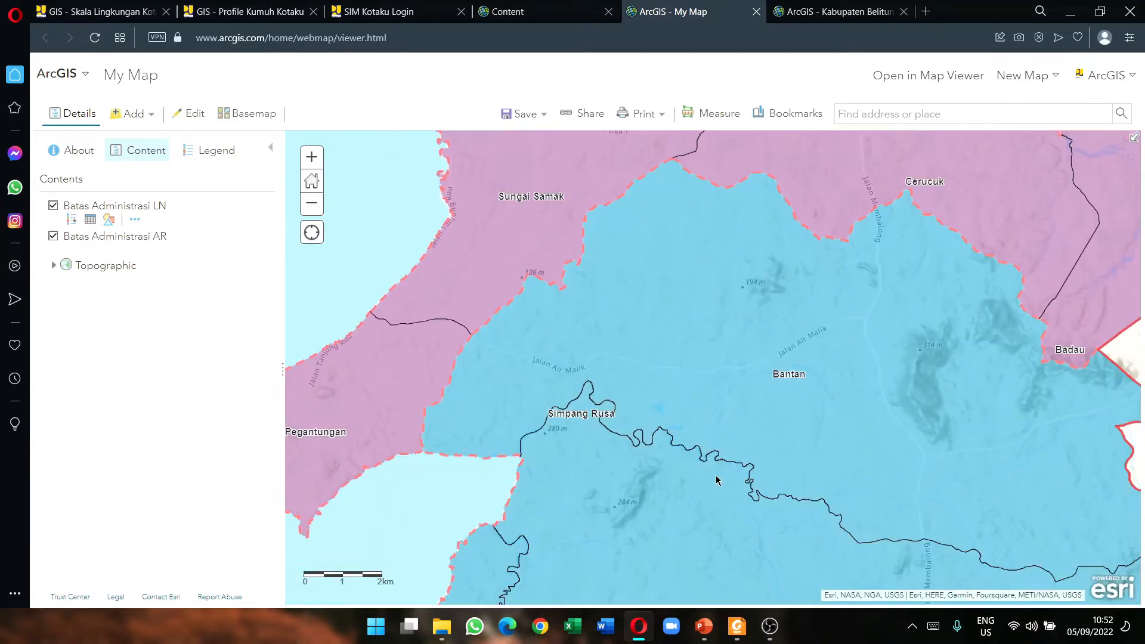
scroll(641, 476, down, 1)
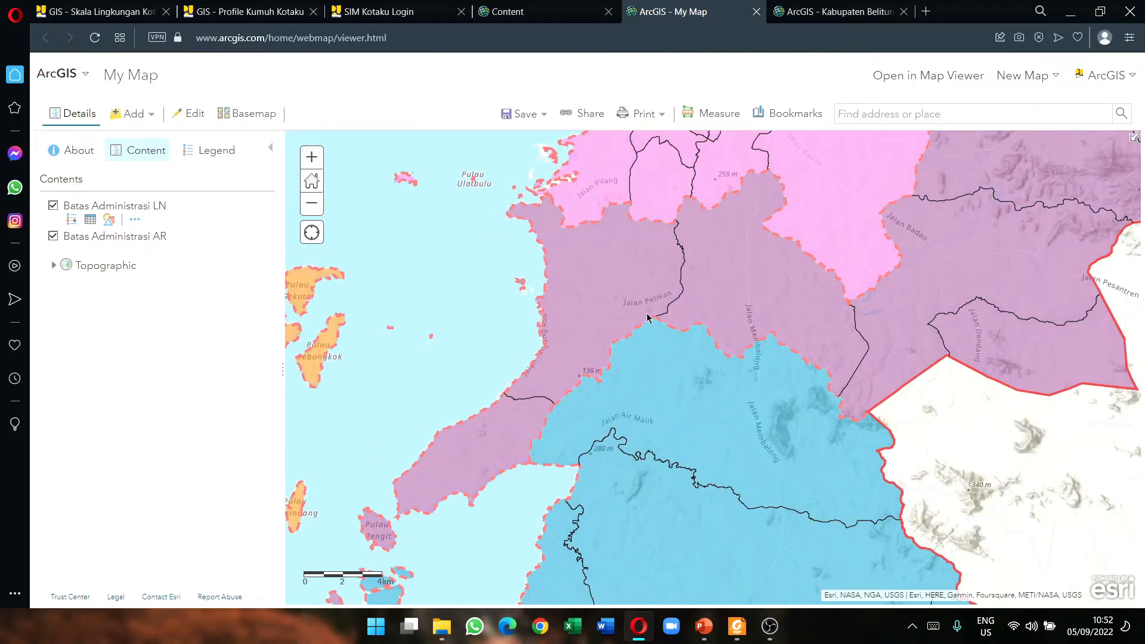
drag(709, 244, 696, 514)
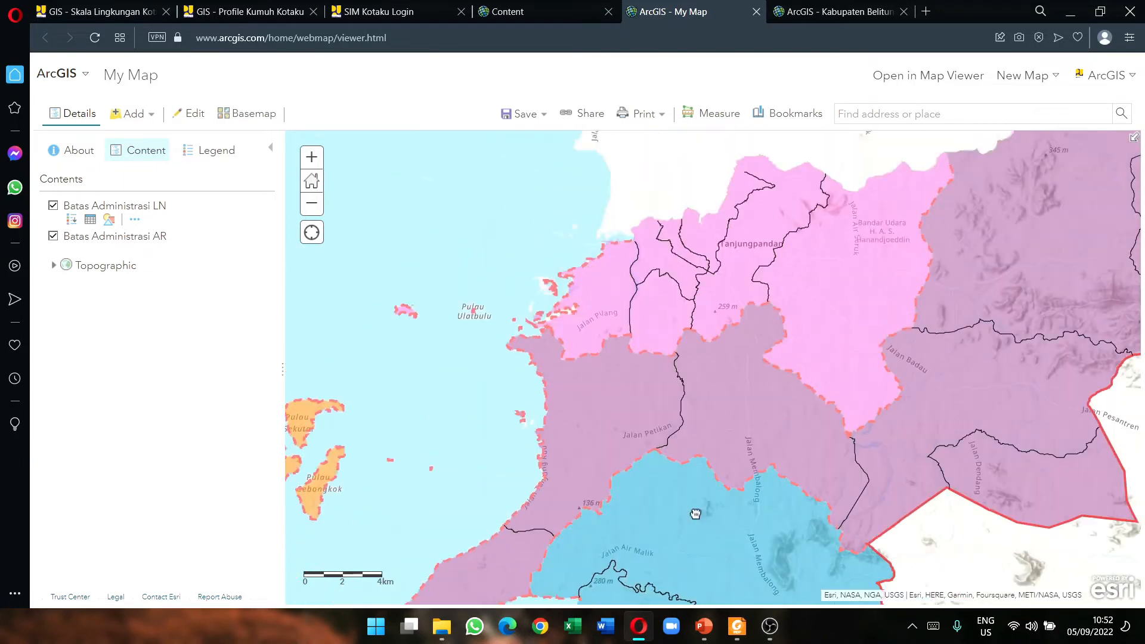
scroll(632, 474, up, 1)
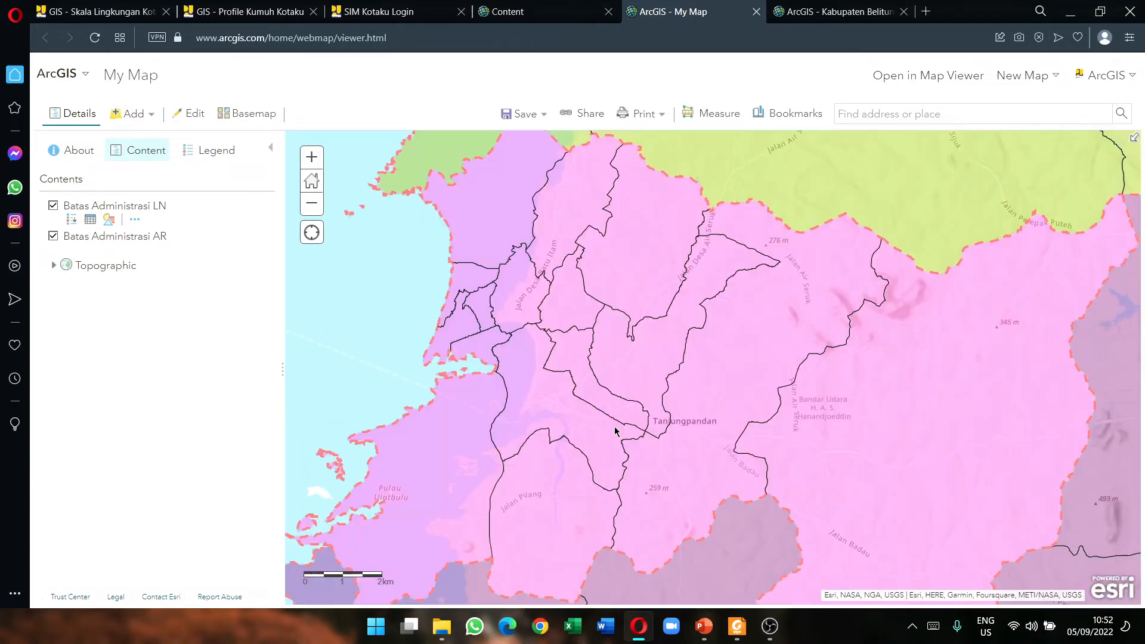
click(495, 341)
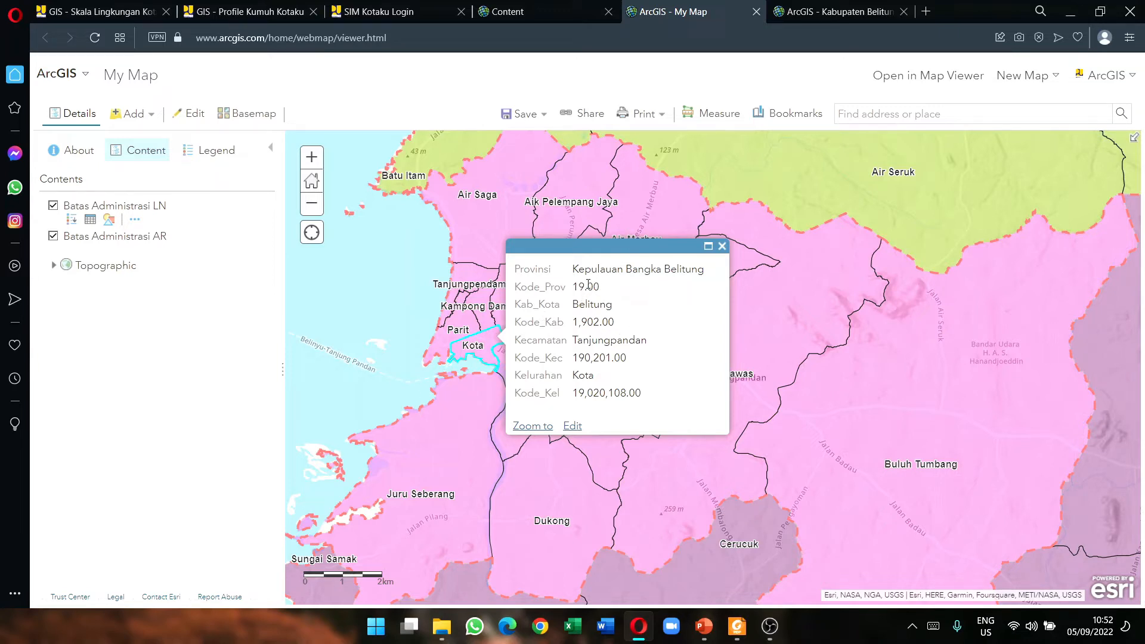
Step: Inspect the Kode_Prov and Kode_Kab values, then close the Kota pop-up
drag(601, 289, 577, 288)
drag(522, 323, 594, 324)
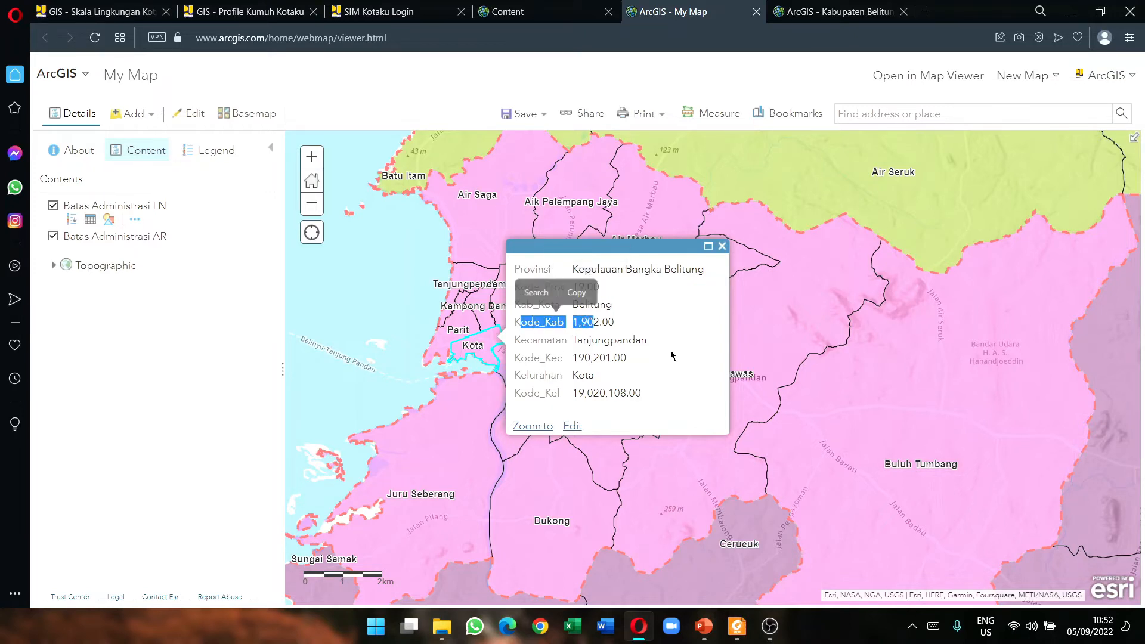
drag(516, 358, 521, 358)
click(568, 371)
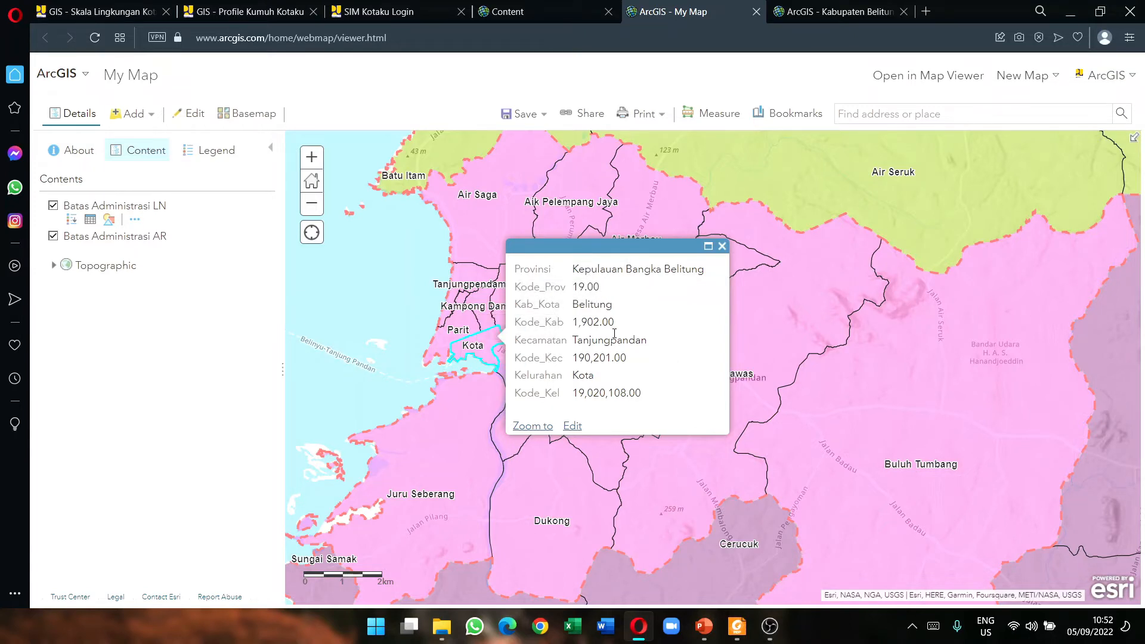
click(722, 246)
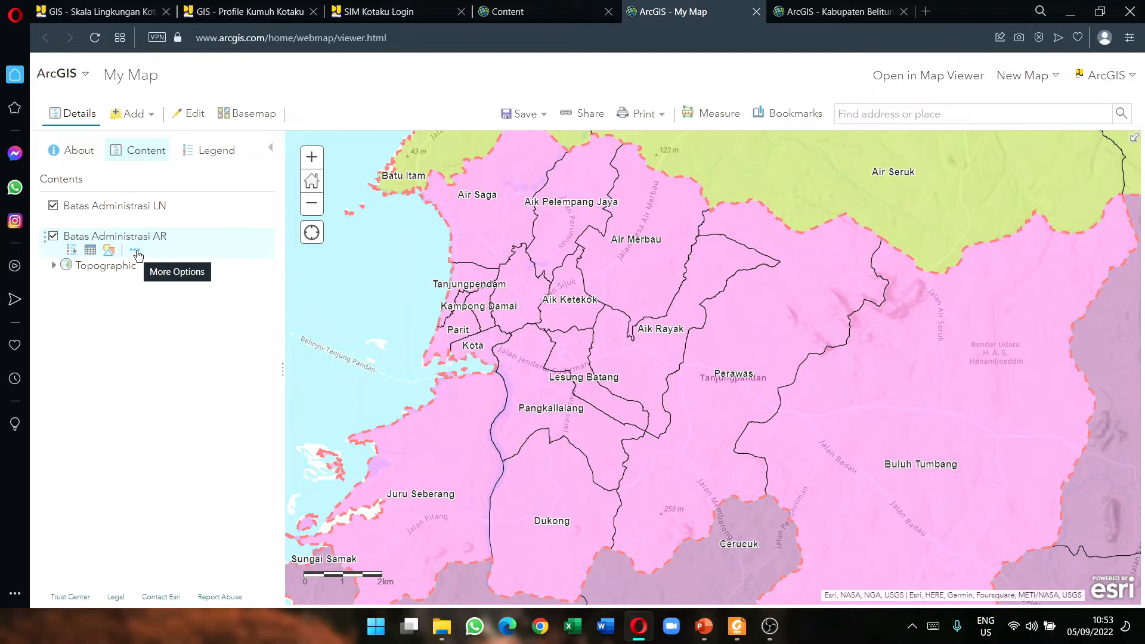
Step: Configure the Batas Administrasi AR pop-up with the title 'Batas Administrasi Belitung'
click(136, 252)
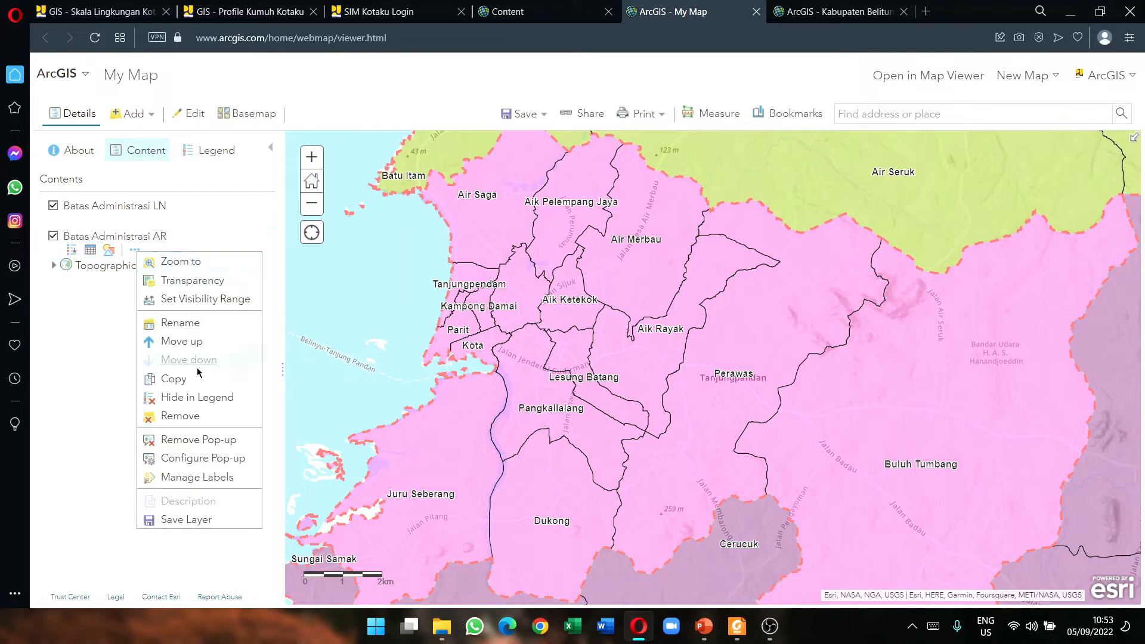
click(222, 463)
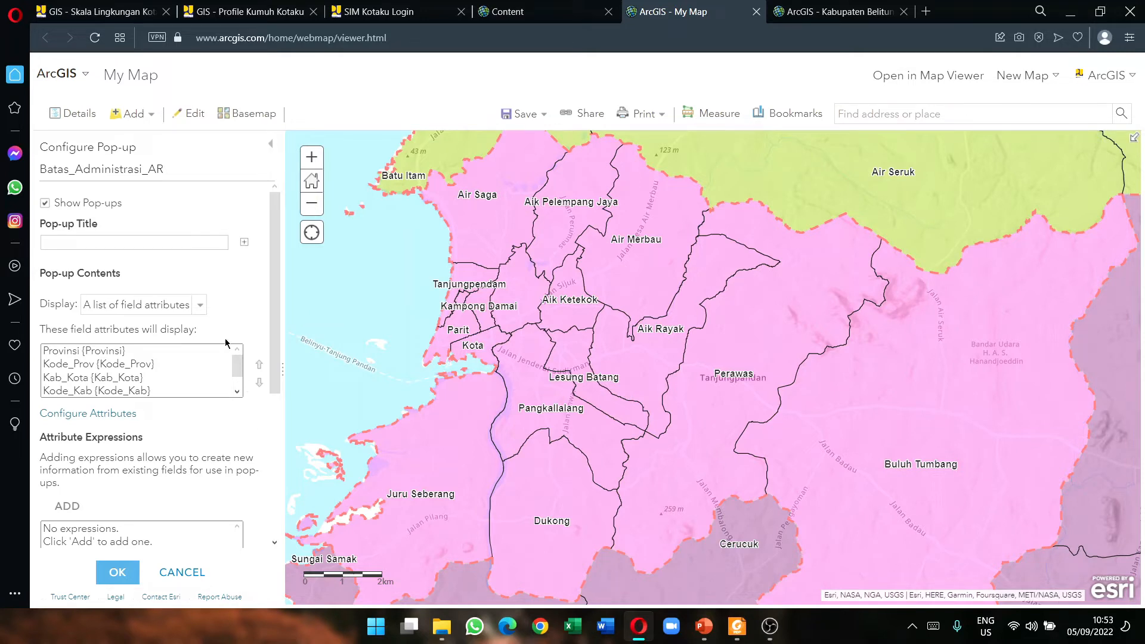
click(188, 241)
text(Batas)
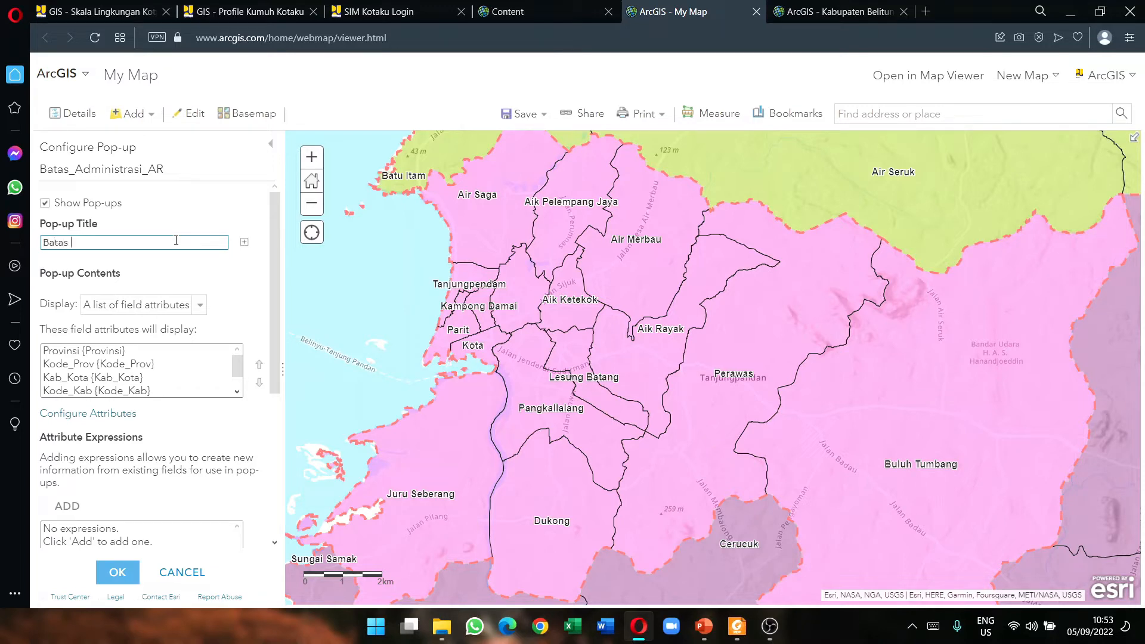
text( Administrasi Belitung)
mouse_move(236, 371)
mouse_down()
mouse_move(237, 382)
mouse_move(240, 365)
mouse_up()
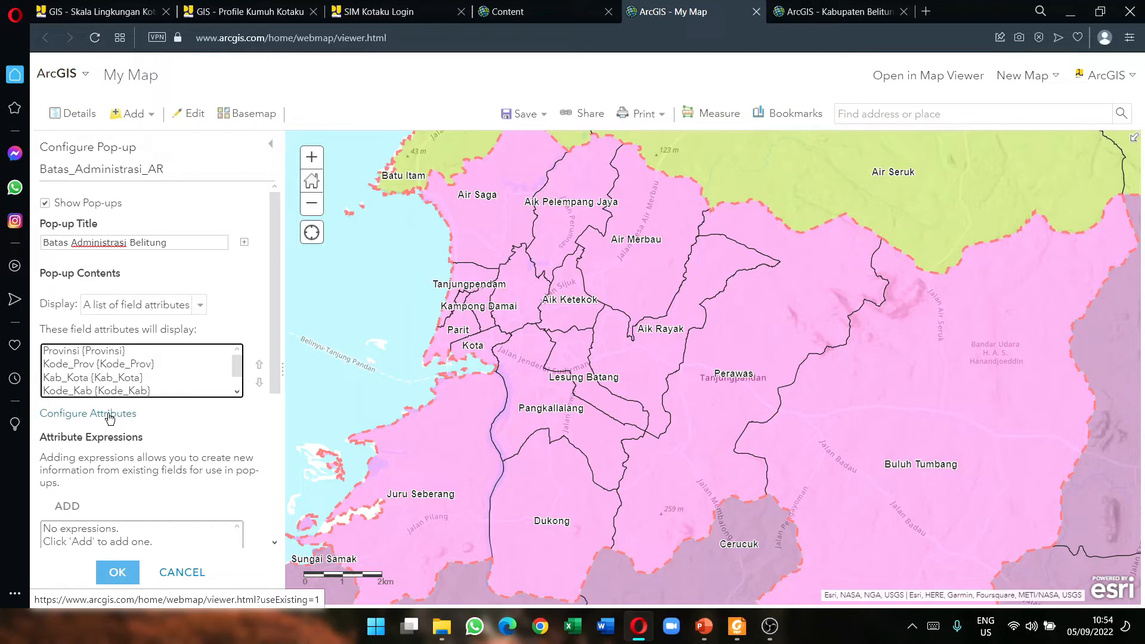
Step: Open Configure Attributes and leave the FID field unchecked for display
click(110, 419)
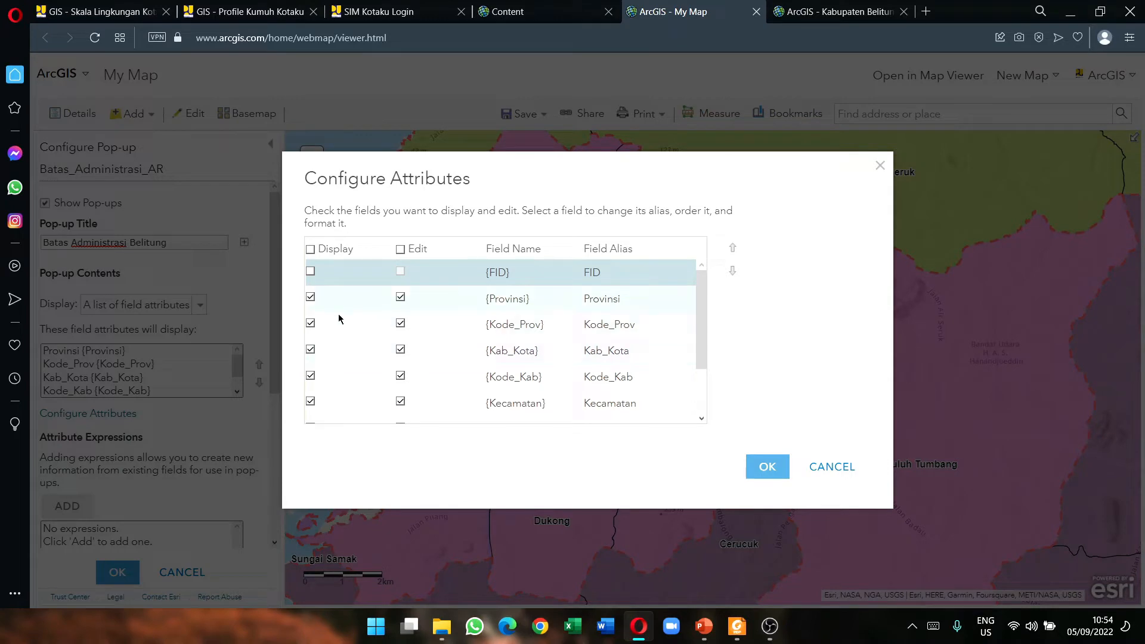
click(310, 270)
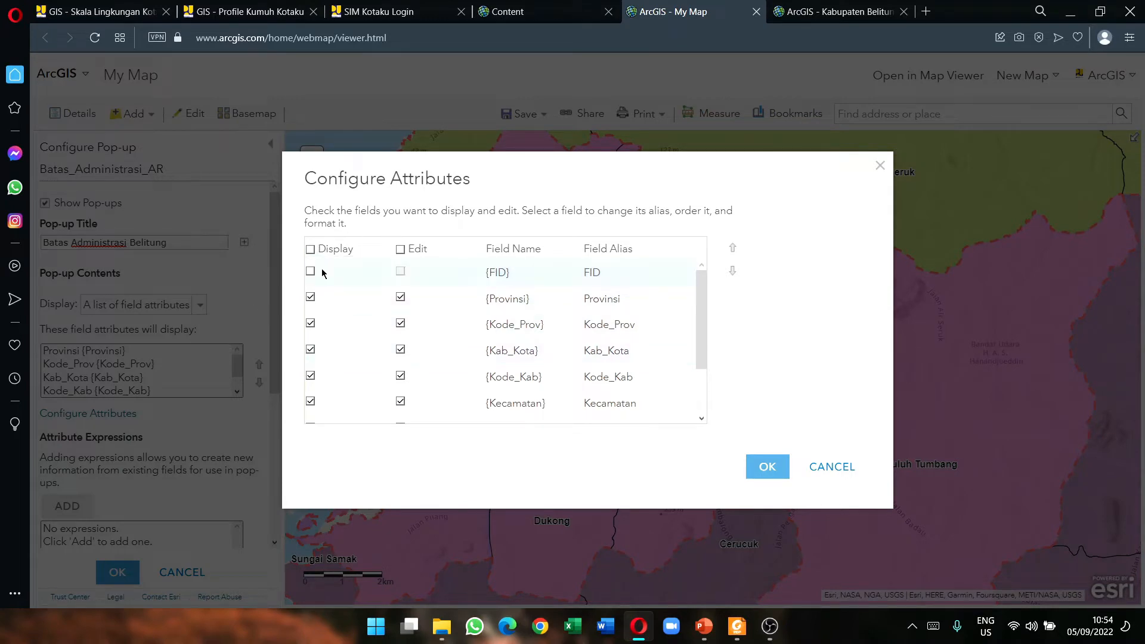
click(313, 270)
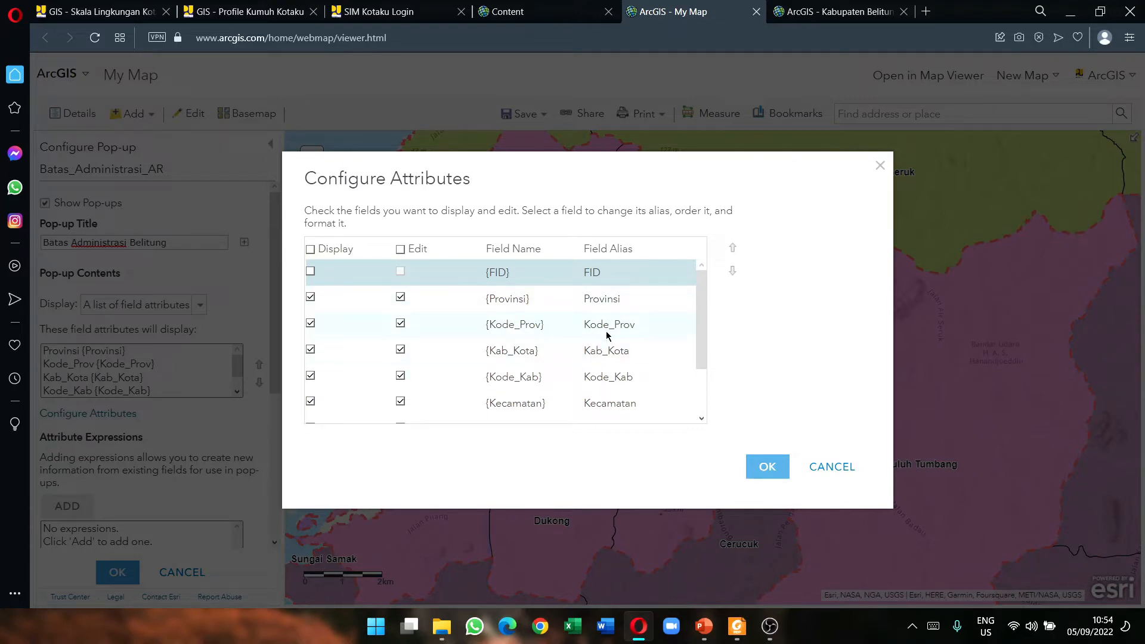
Step: Correct the typo in the Provinsi field alias so it reads 'Provinsi' again
click(643, 270)
click(602, 299)
click(614, 300)
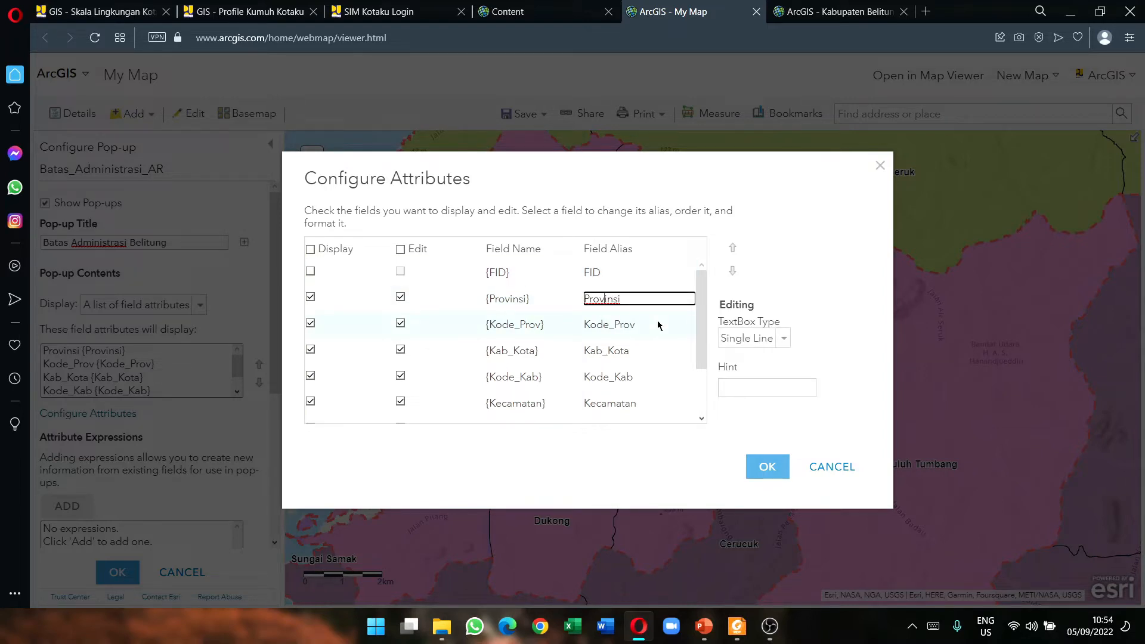
key(BackSpace)
text(p)
key(BackSpace)
text(v)
Step: Untick display for Kode_Prov, Kode_Kab, Kode_Kec and Kode_Kel, then re-tick Kode_Kel
click(577, 324)
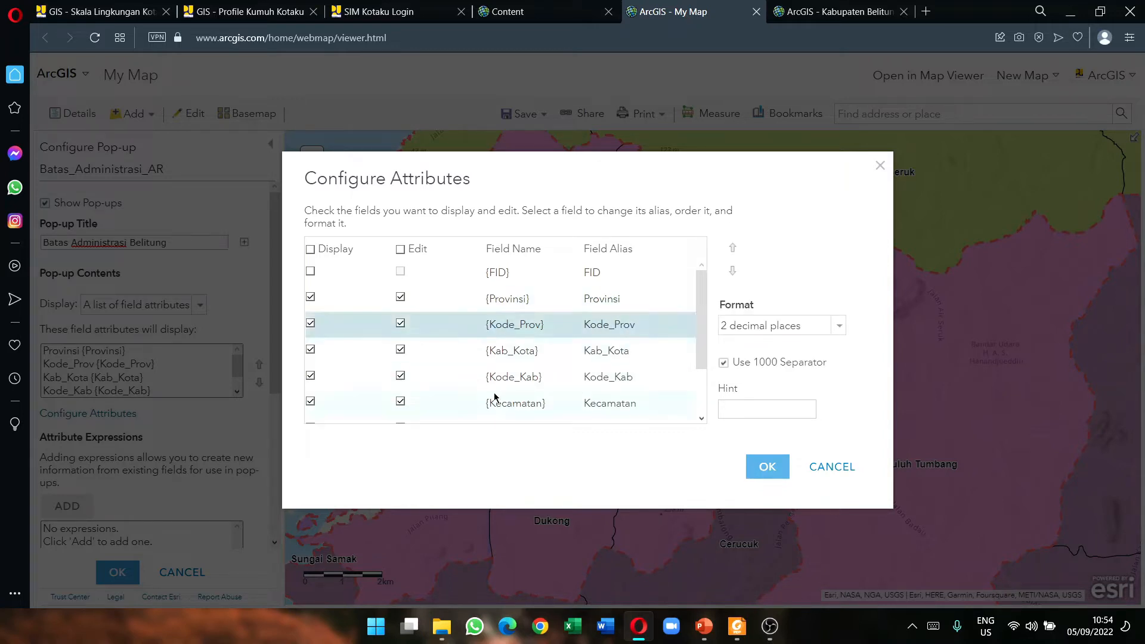
click(311, 324)
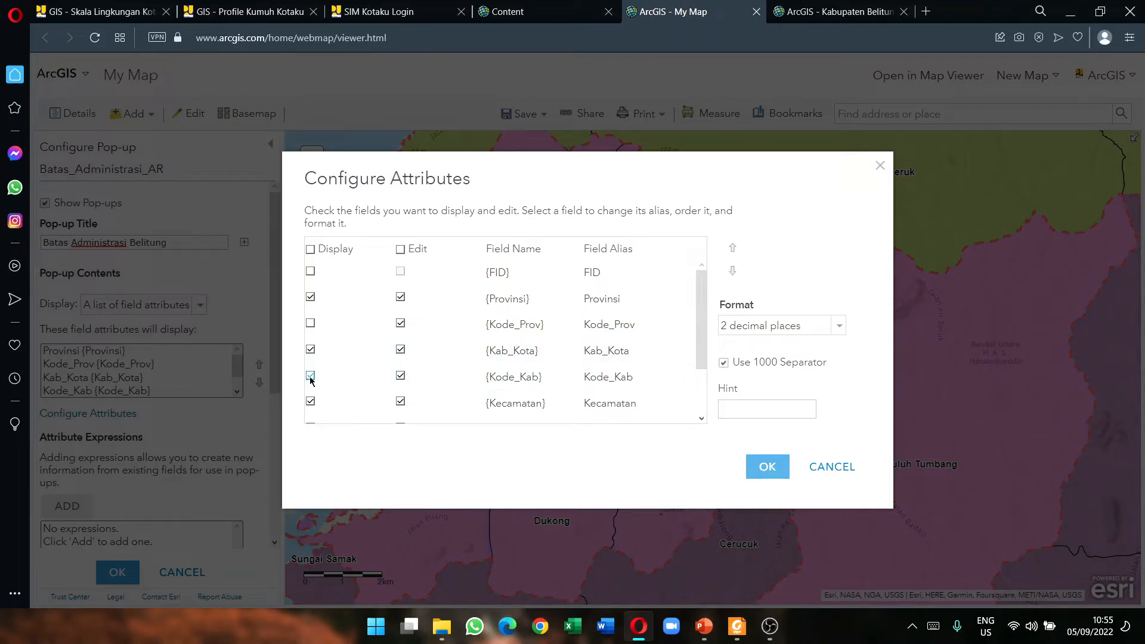
click(311, 377)
scroll(312, 378, down, 2)
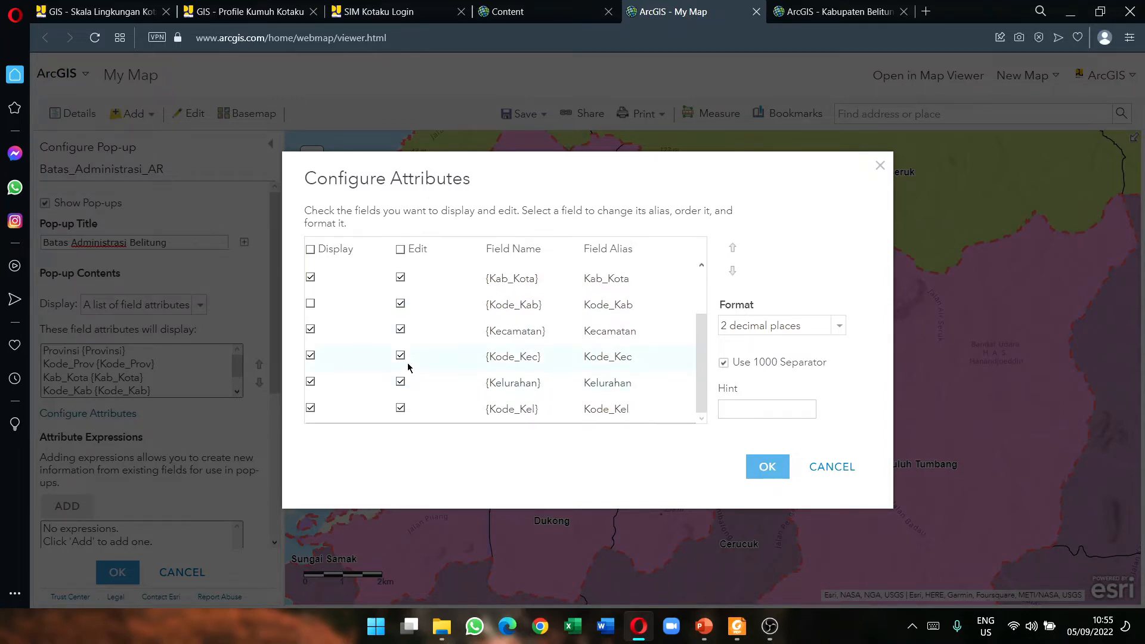
click(310, 356)
click(311, 410)
click(310, 408)
Step: Format Kode_Kel to 0 decimal places, and re-display Kode_Kec with 0 decimals
click(560, 384)
click(558, 411)
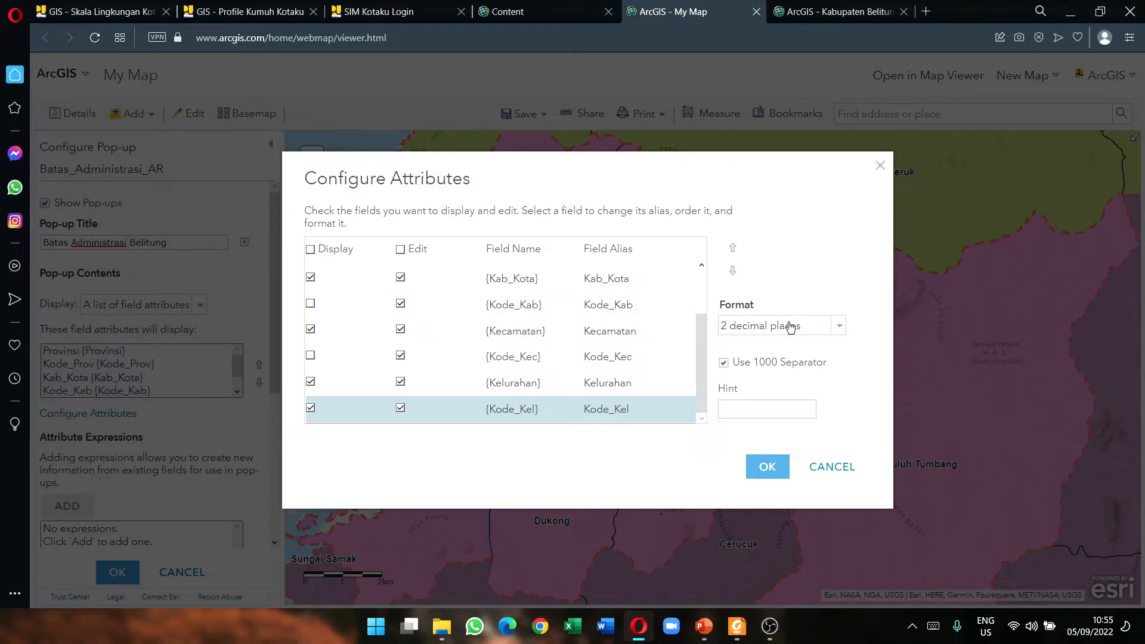
click(824, 328)
click(797, 345)
click(310, 355)
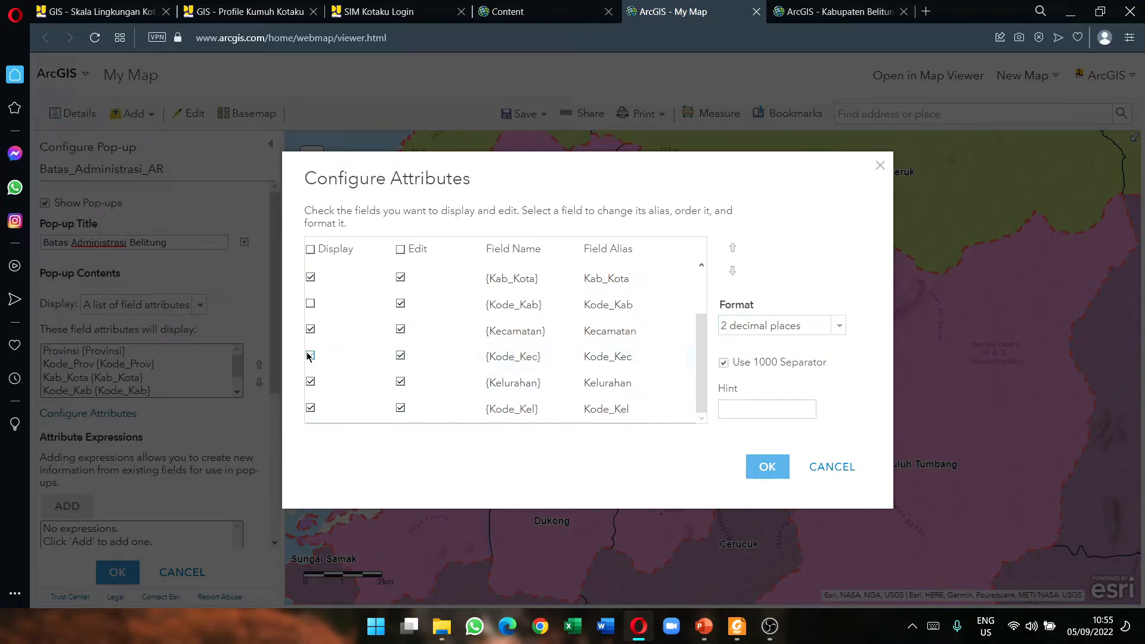
click(796, 327)
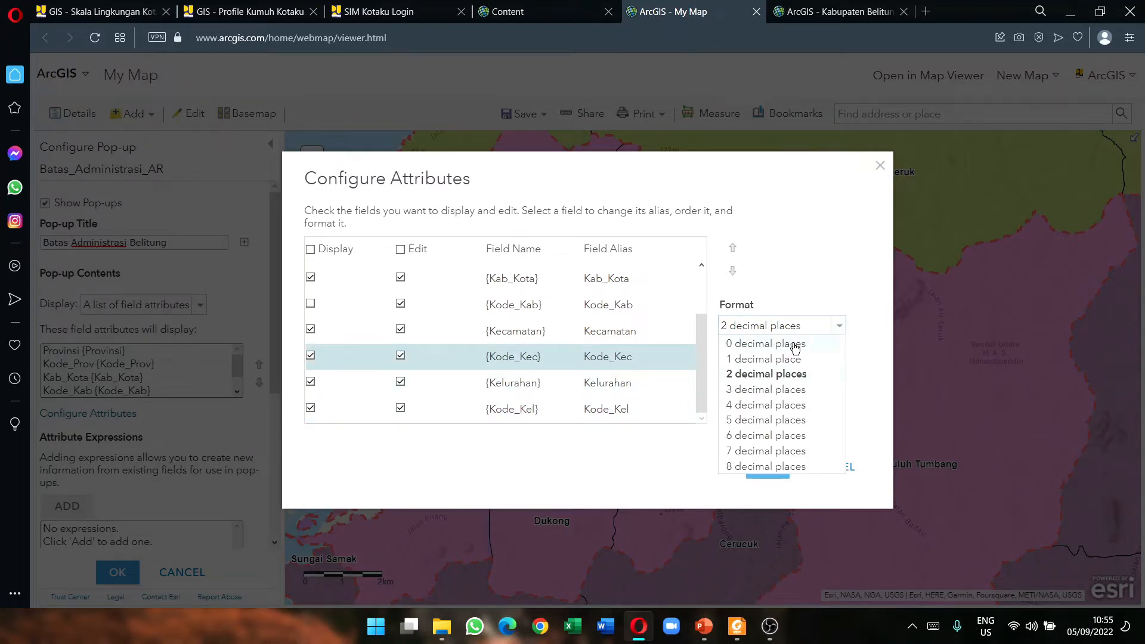
click(795, 344)
Step: Re-display Kode_Kab and Kode_Prov, each formatted to 0 decimal places
scroll(357, 363, up, 3)
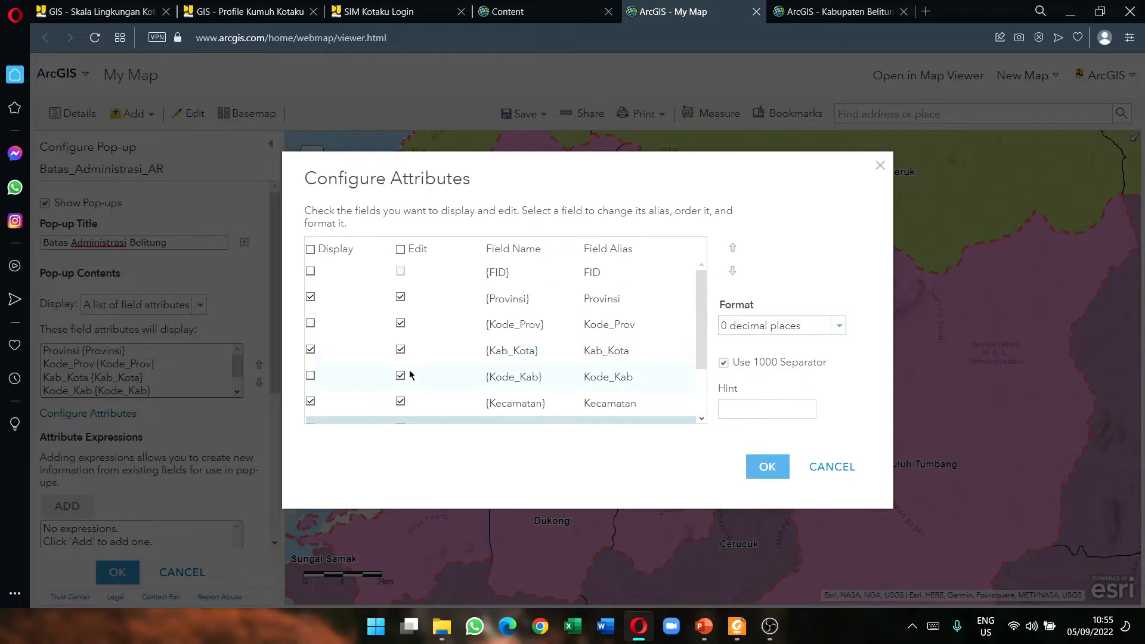
click(310, 377)
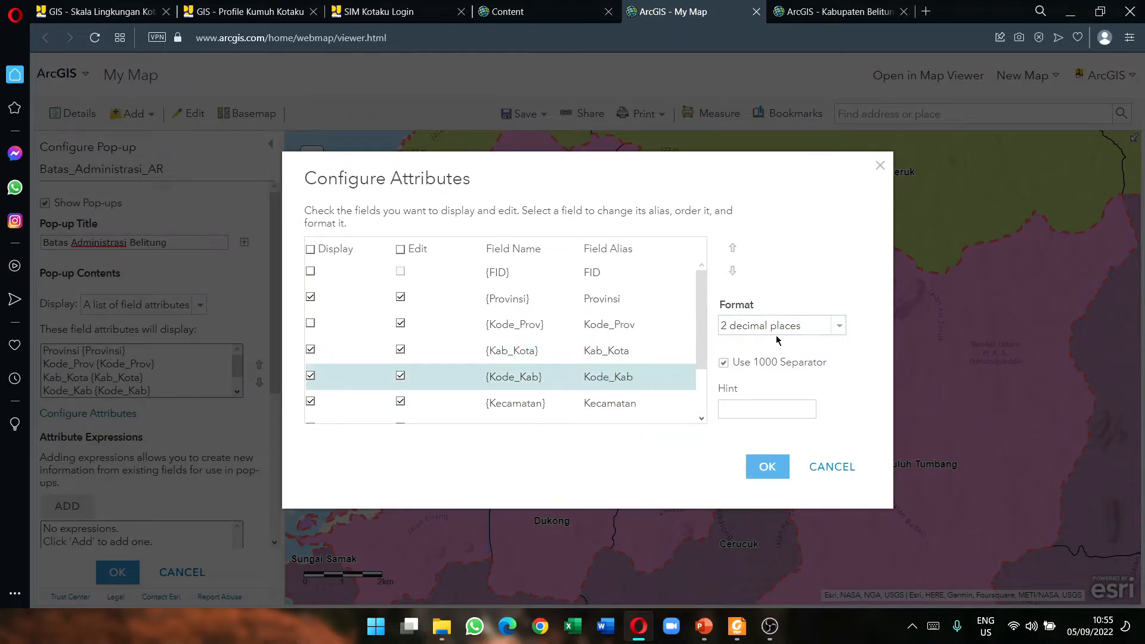
click(817, 327)
click(786, 344)
click(310, 323)
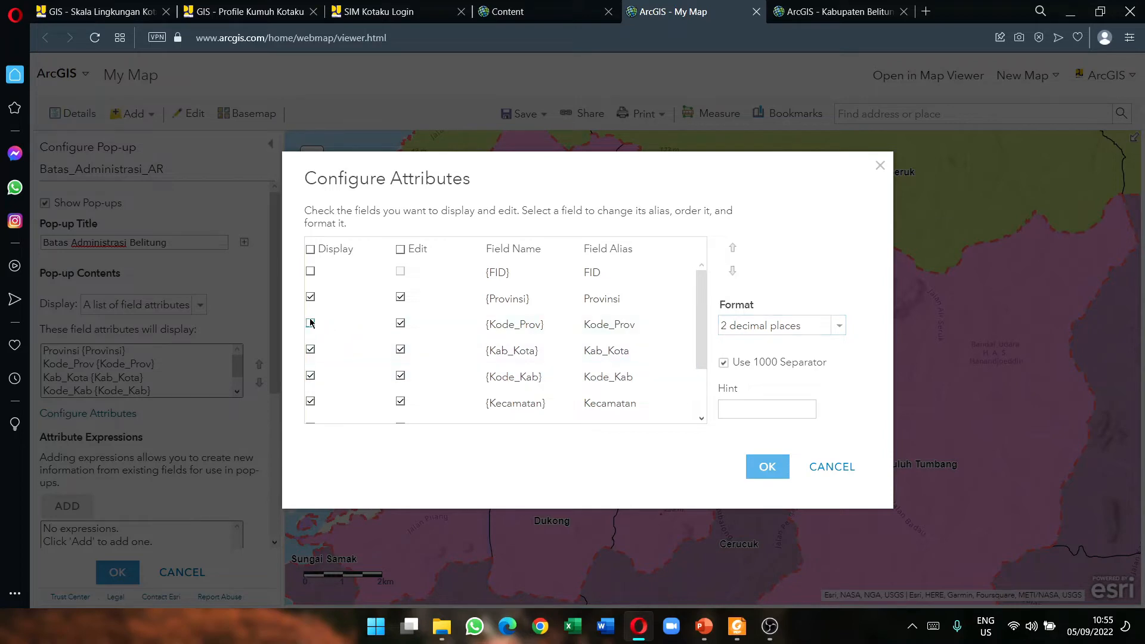
click(803, 328)
click(762, 343)
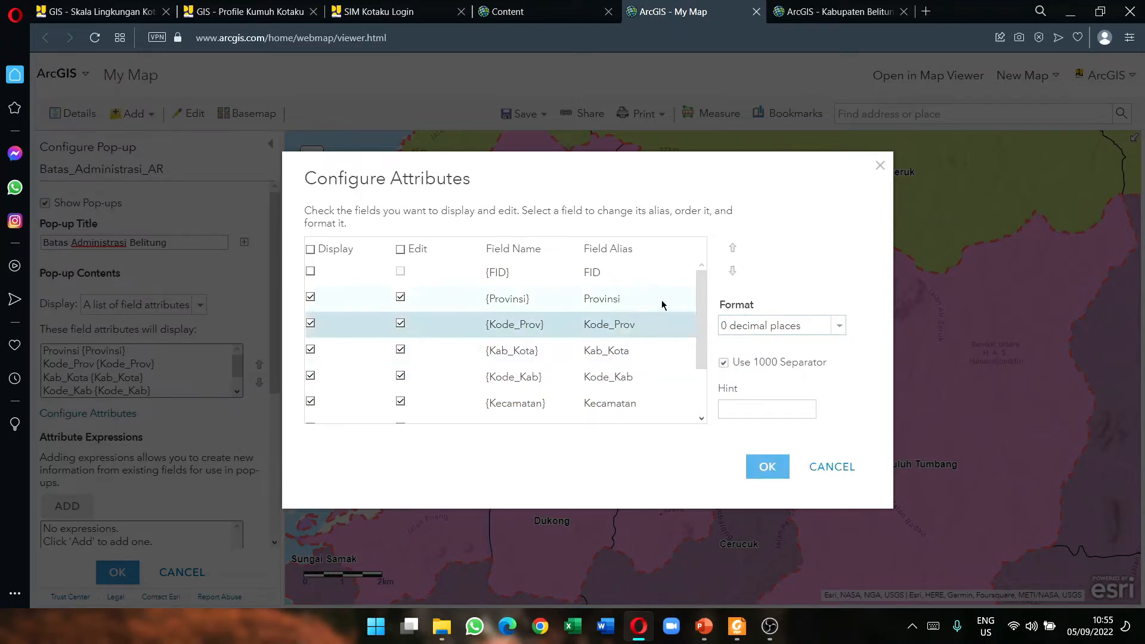
Step: Give the Kab_Kota field the alias 'Kabupaten' and apply the attribute and pop-up settings
click(567, 354)
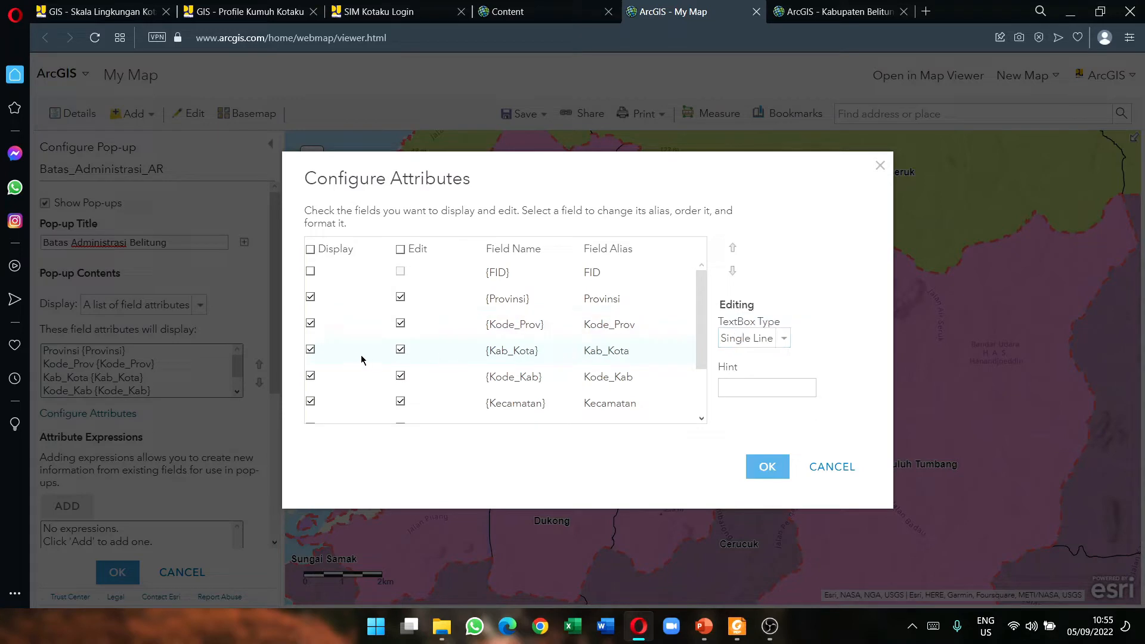
click(607, 350)
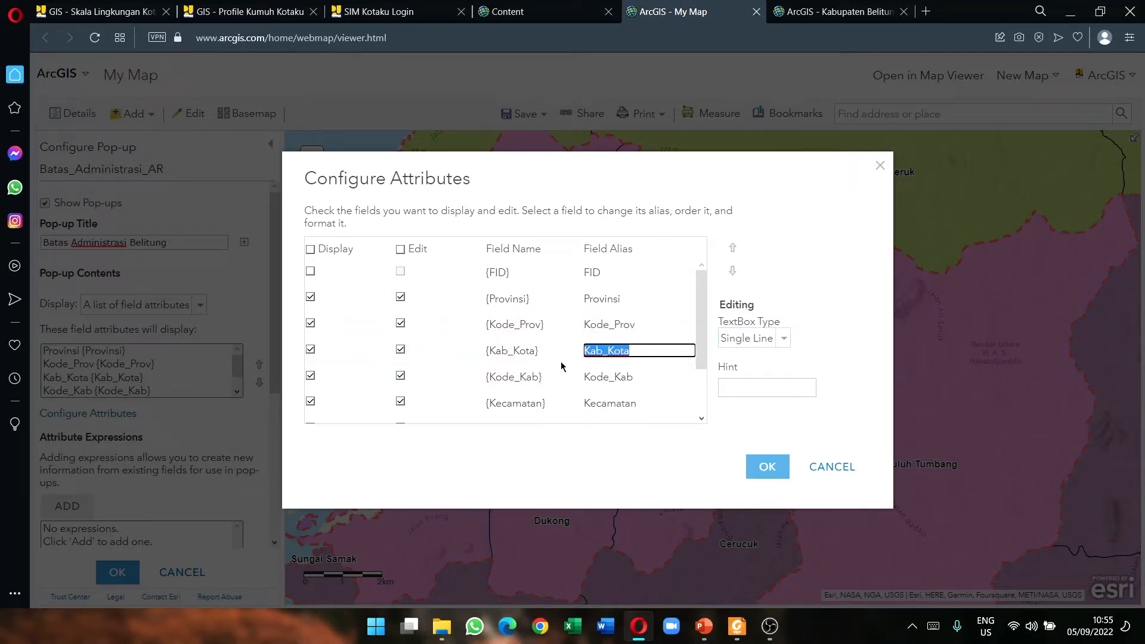
text(Kabupaten)
scroll(595, 374, down, 2)
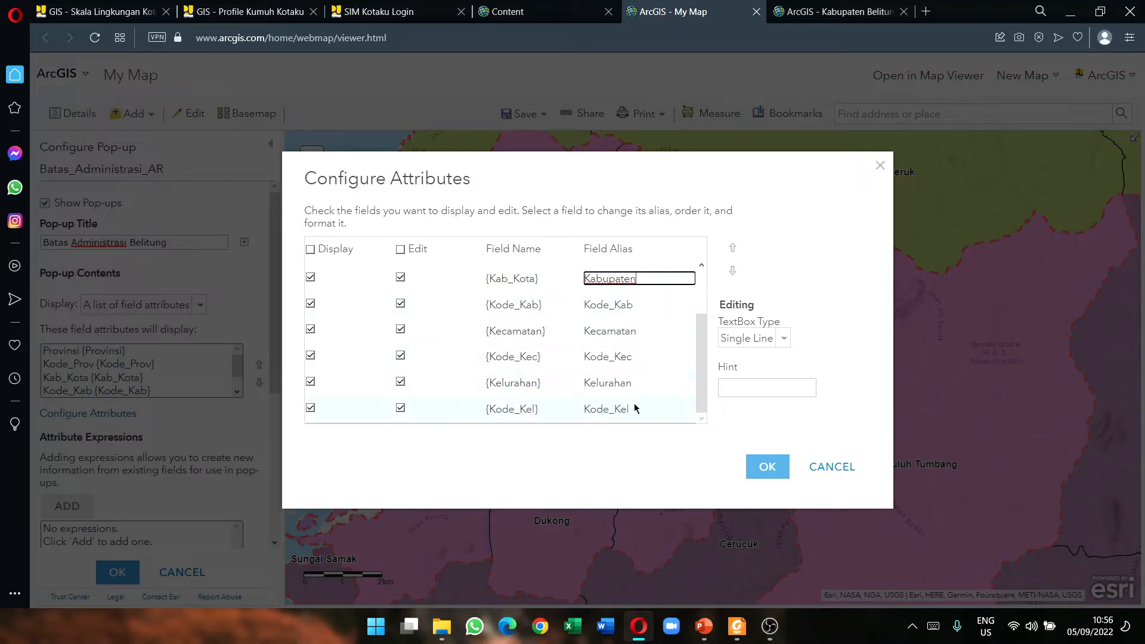
click(602, 376)
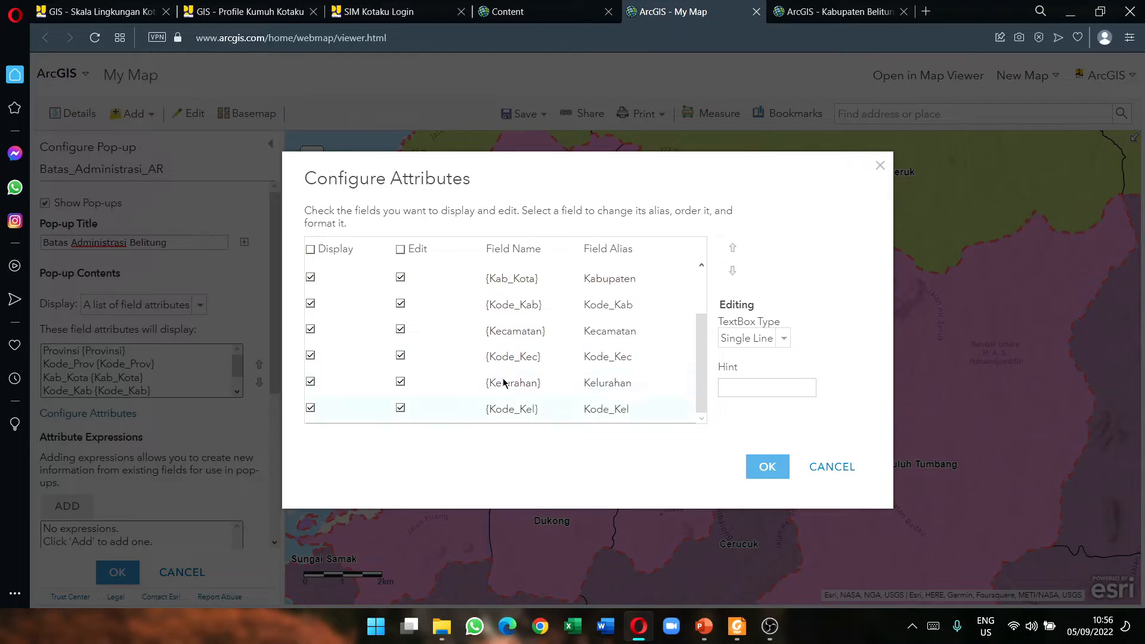
click(759, 466)
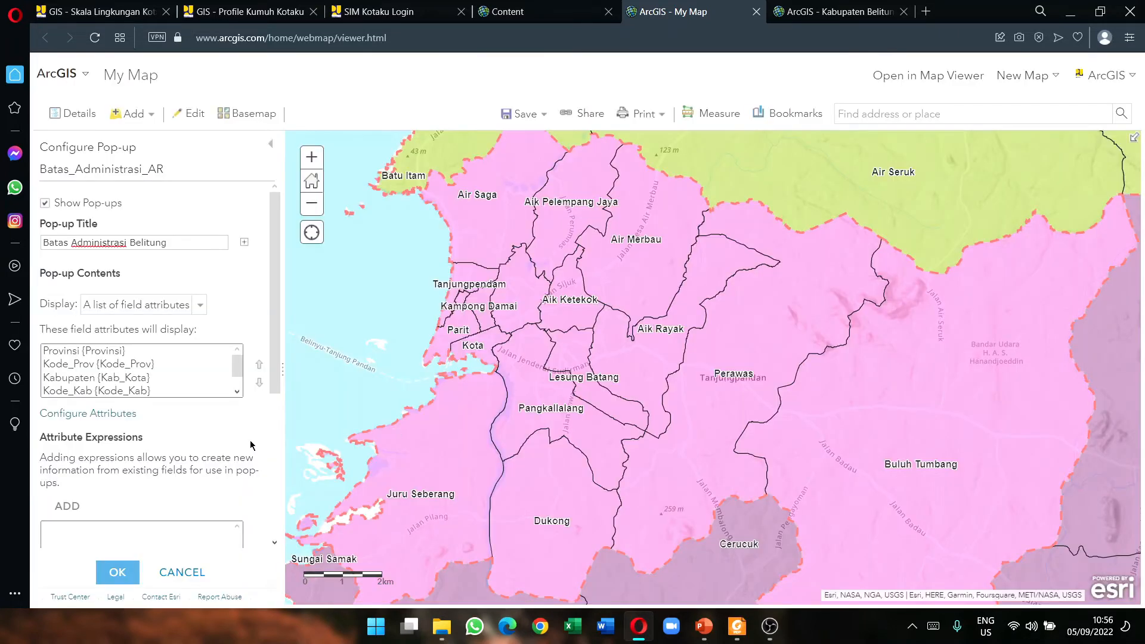
click(120, 573)
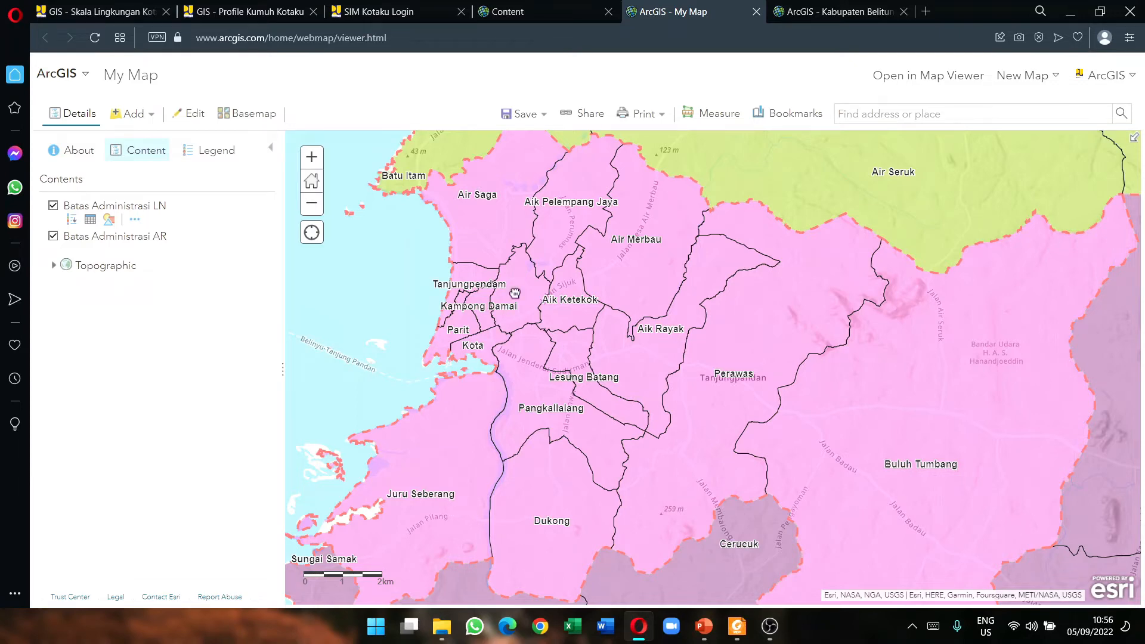
drag(515, 294, 480, 510)
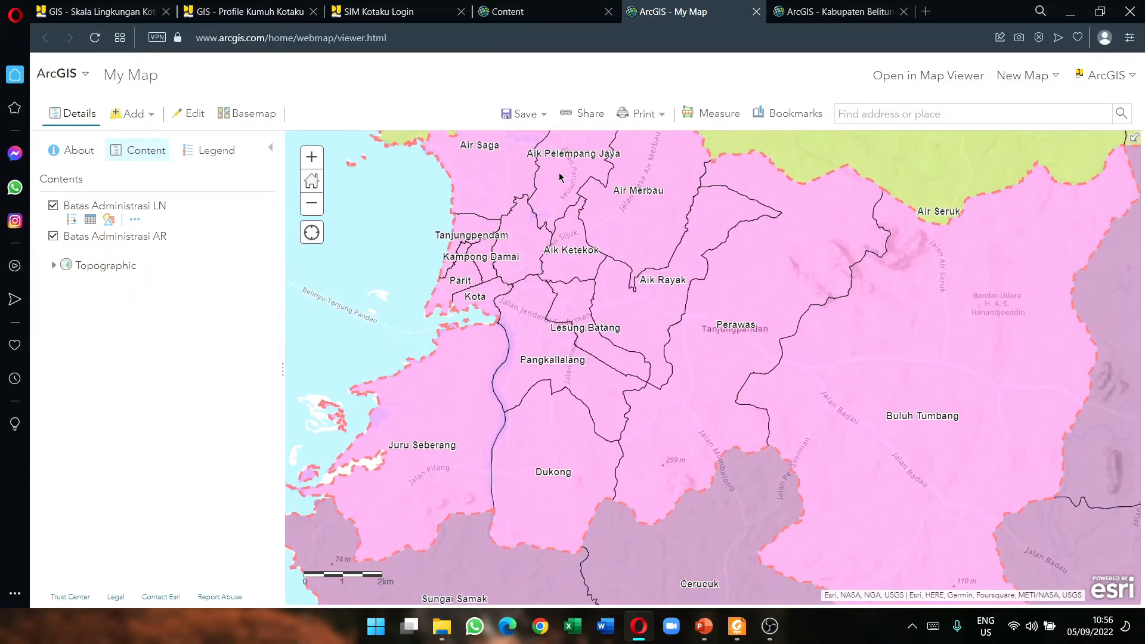
drag(561, 177, 563, 289)
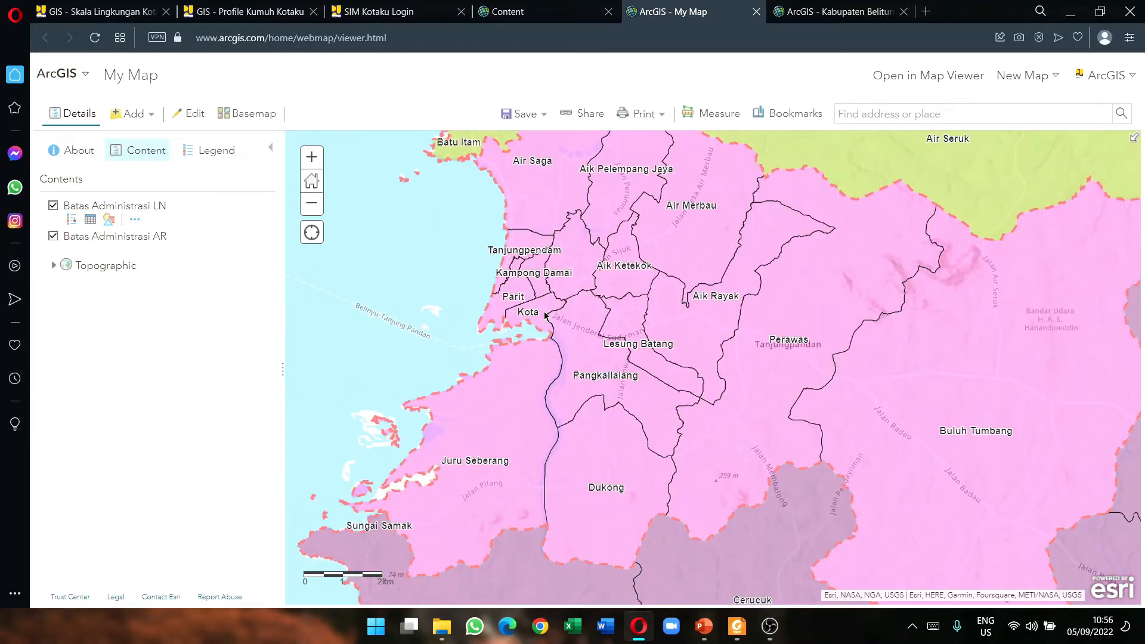
click(546, 310)
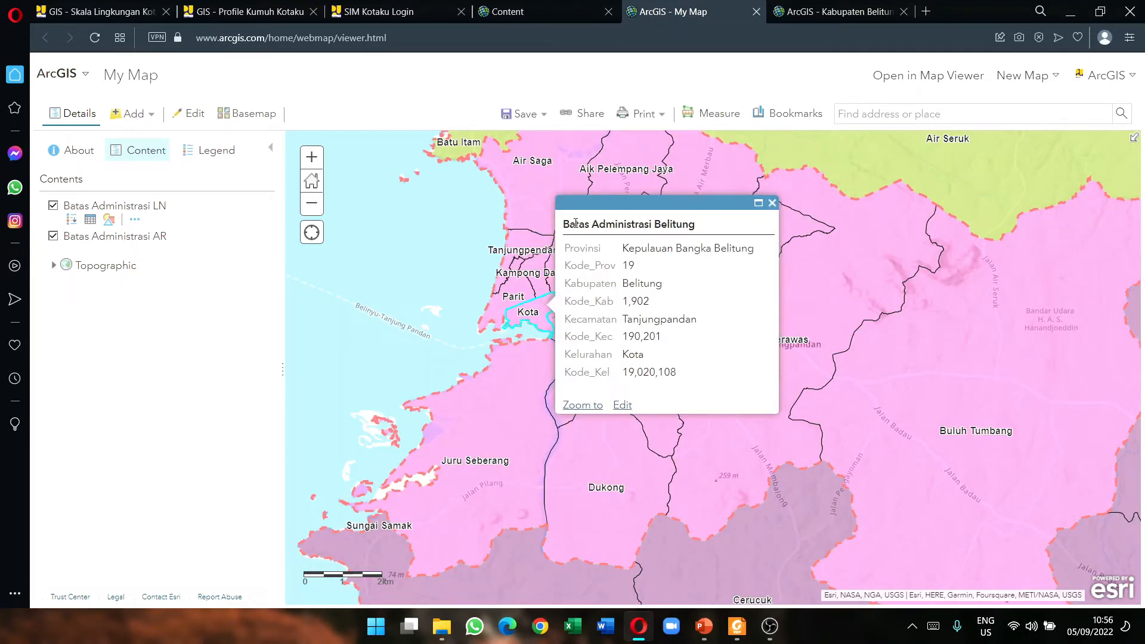
drag(565, 223, 696, 224)
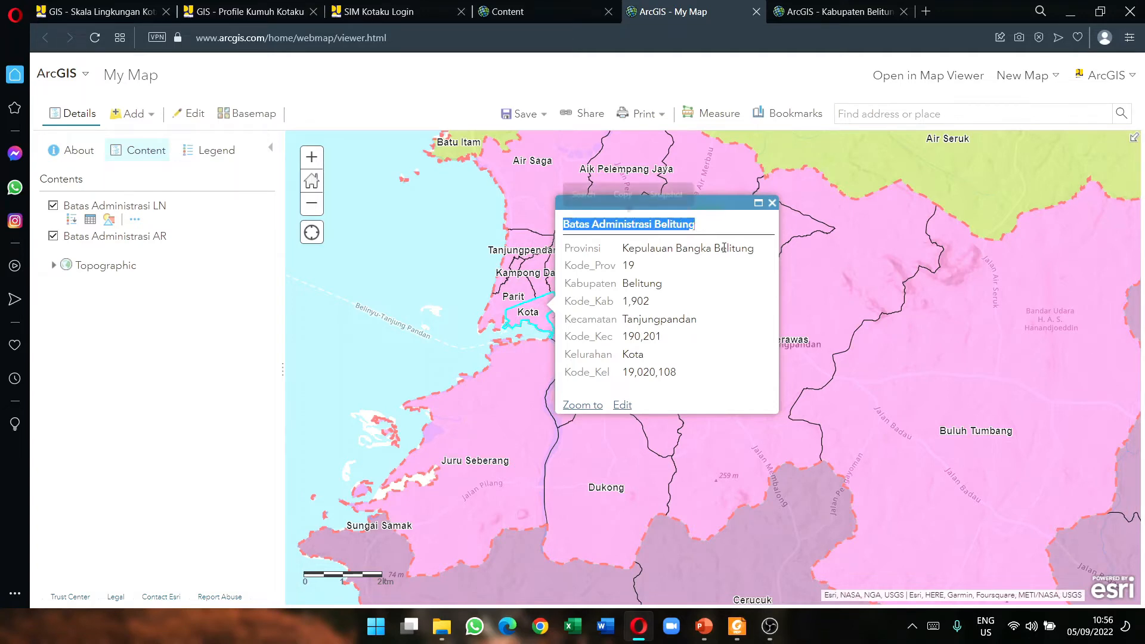
click(609, 240)
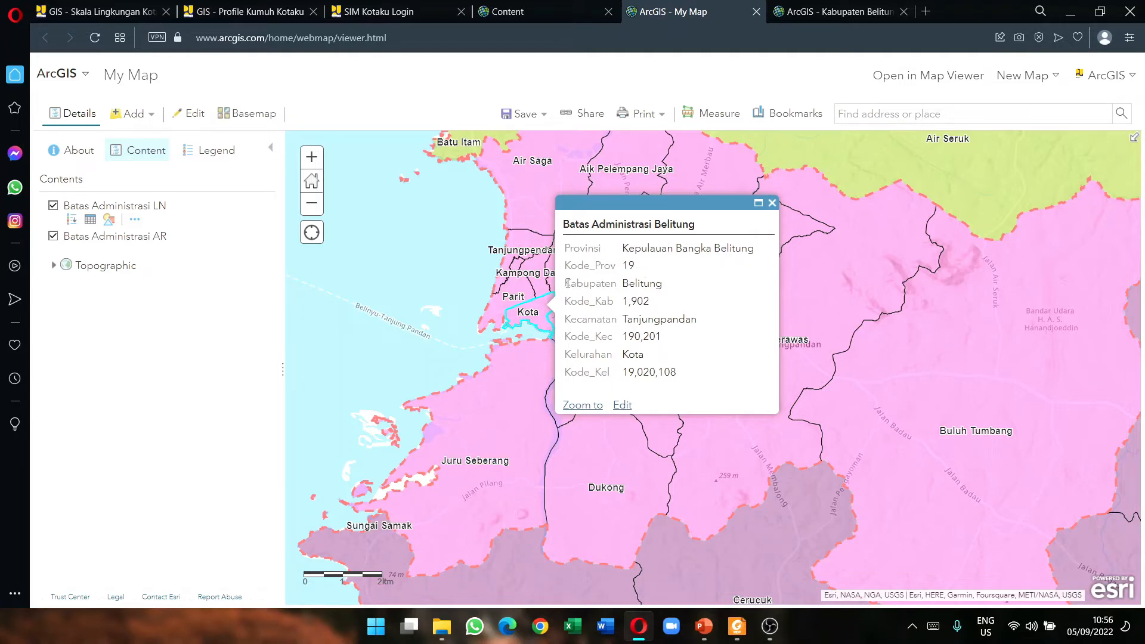
drag(568, 283, 604, 284)
click(618, 284)
click(599, 281)
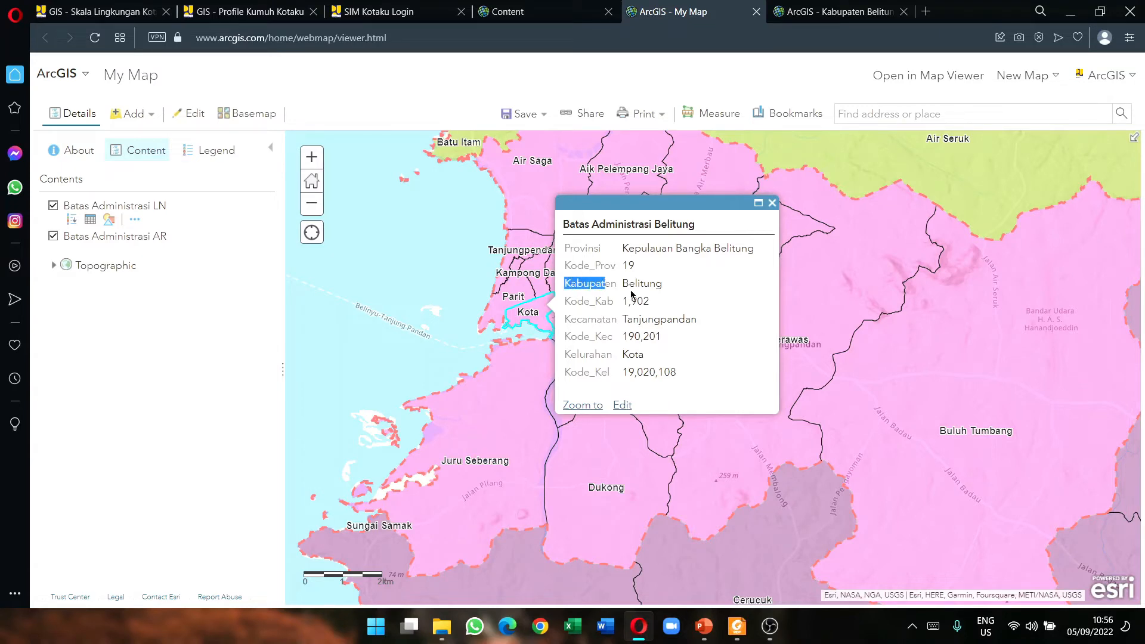
click(579, 315)
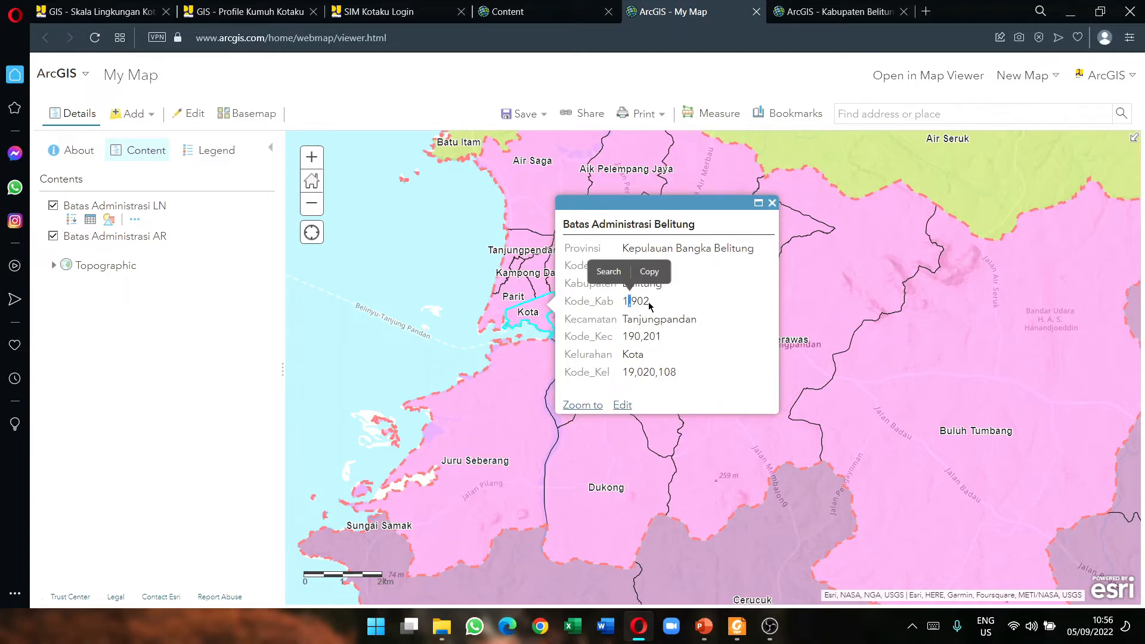
click(644, 301)
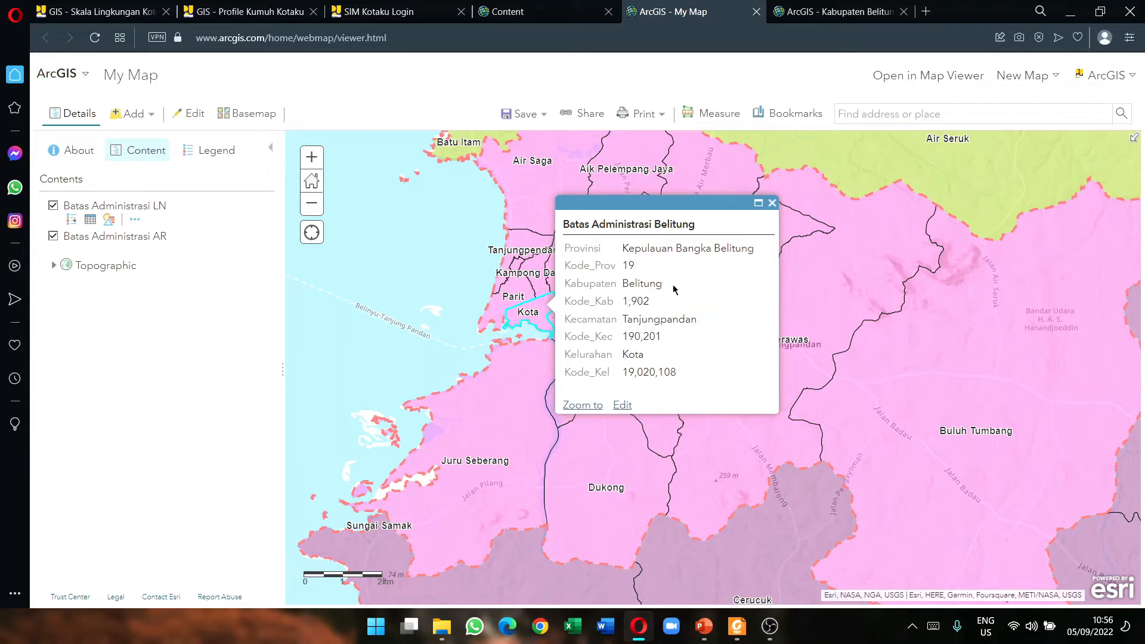
click(773, 203)
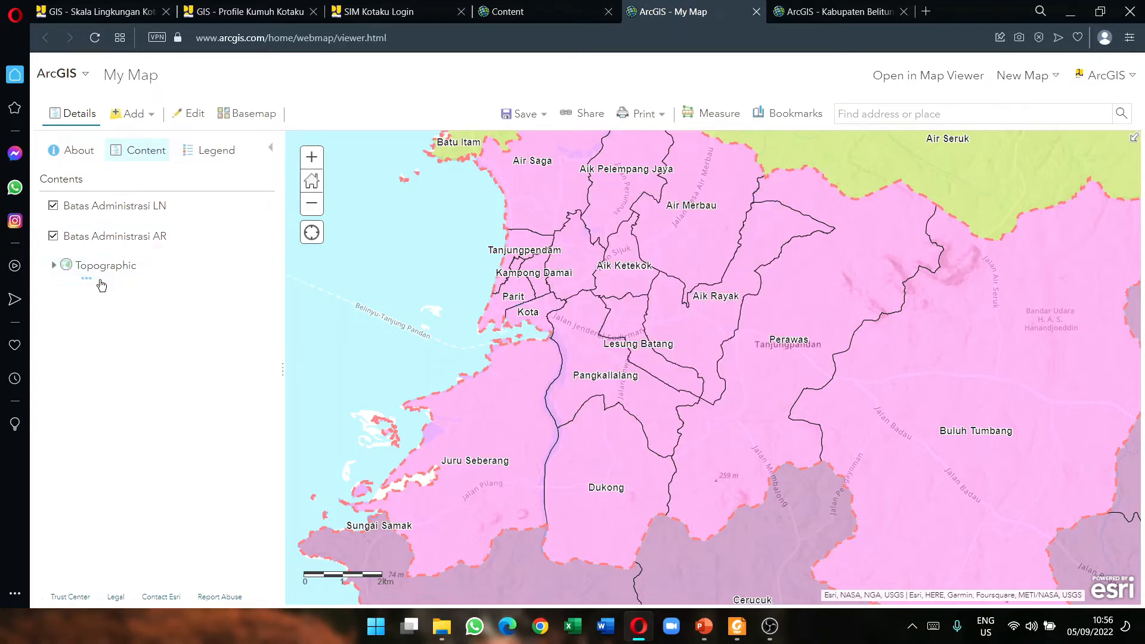
Step: Reopen the AR layer's field attributes, review the code field formats and turn off Kode_Kel's 1000 separator
click(135, 249)
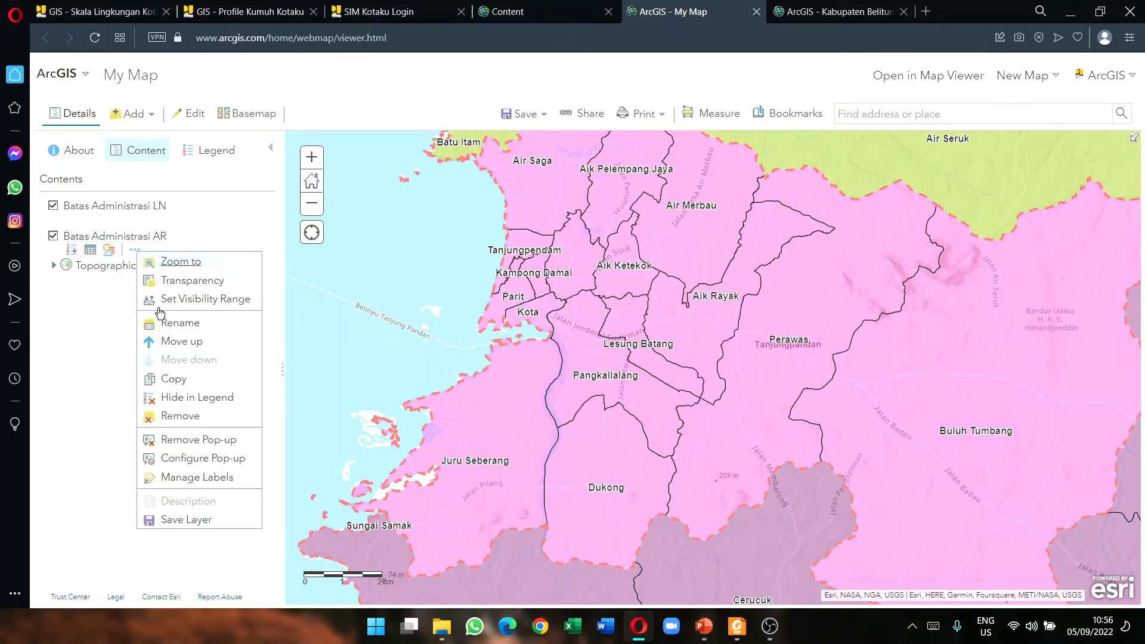
click(208, 459)
click(122, 414)
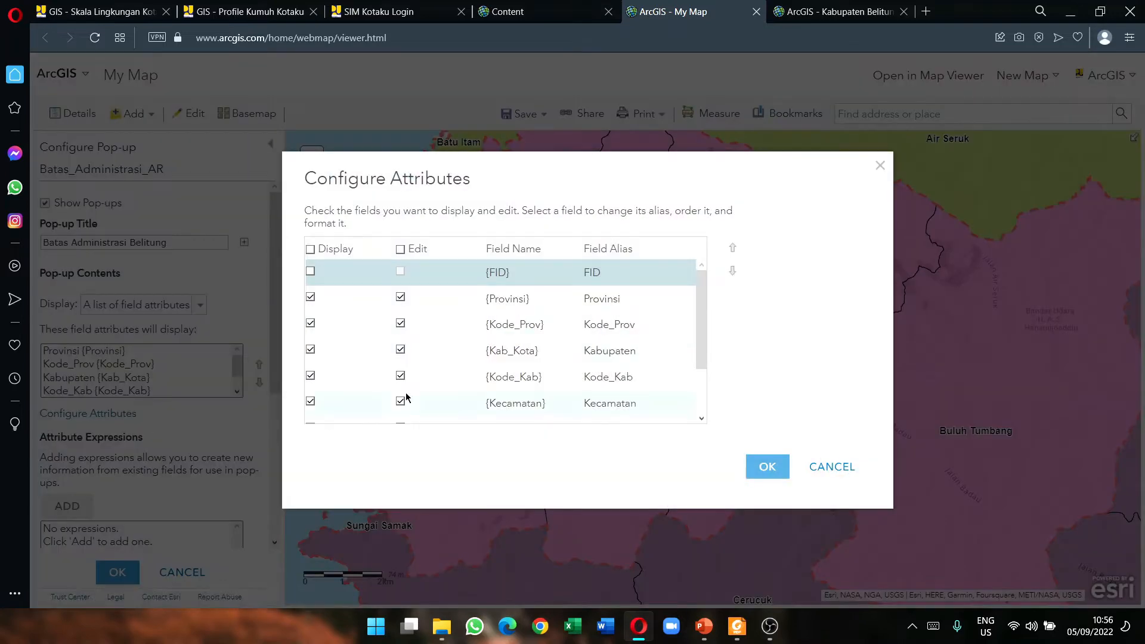
click(579, 326)
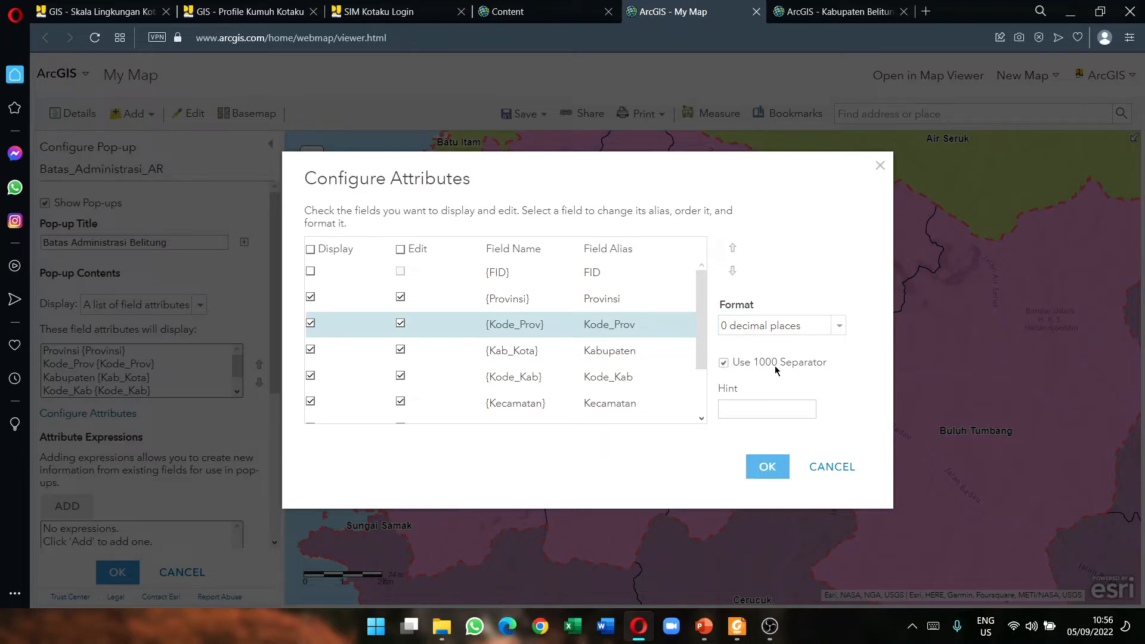
click(576, 382)
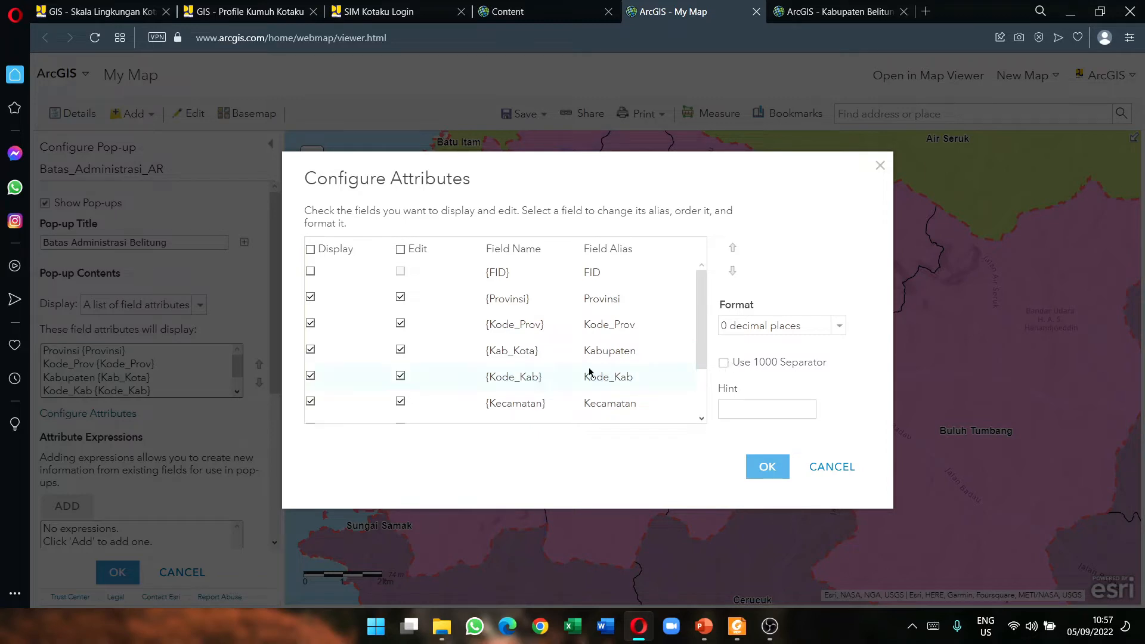
scroll(614, 375, down, 1)
click(656, 368)
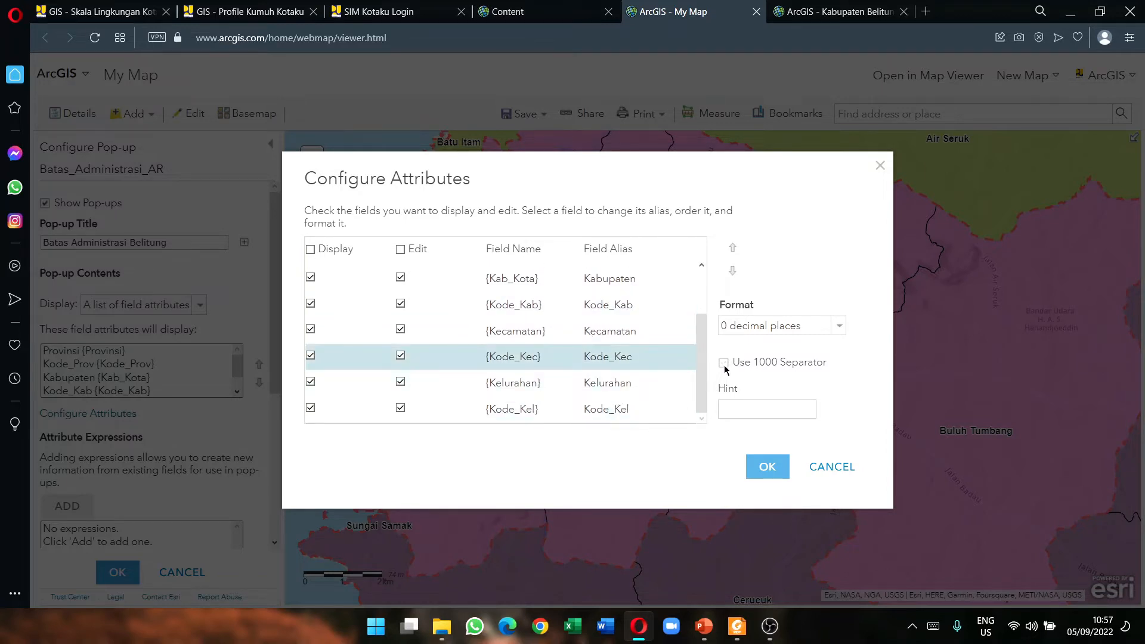
click(558, 410)
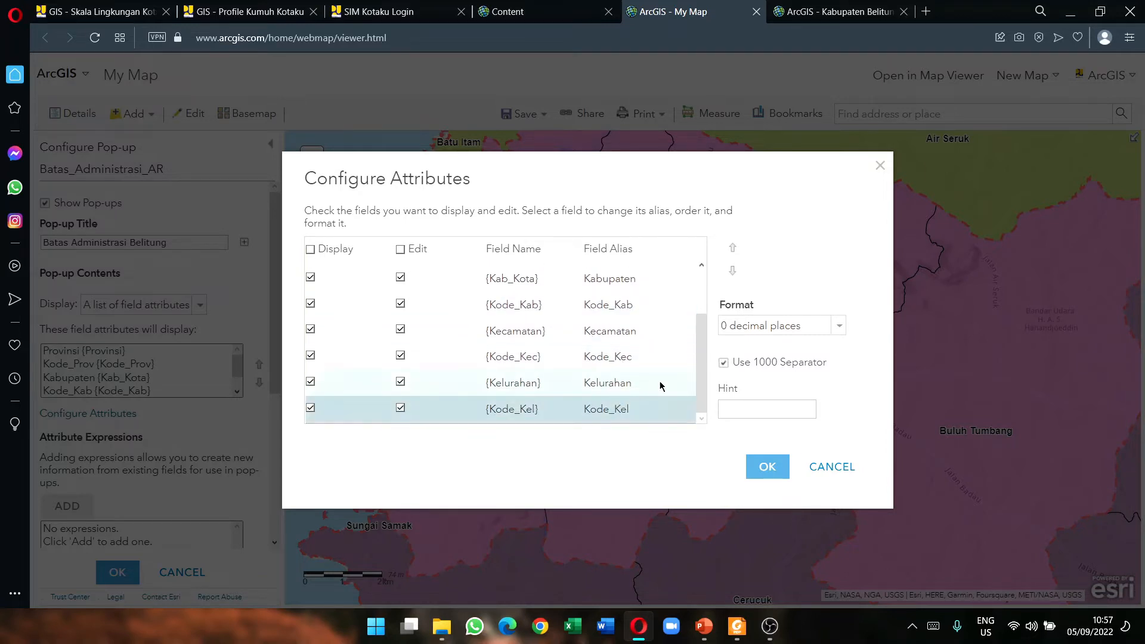
click(723, 362)
click(767, 467)
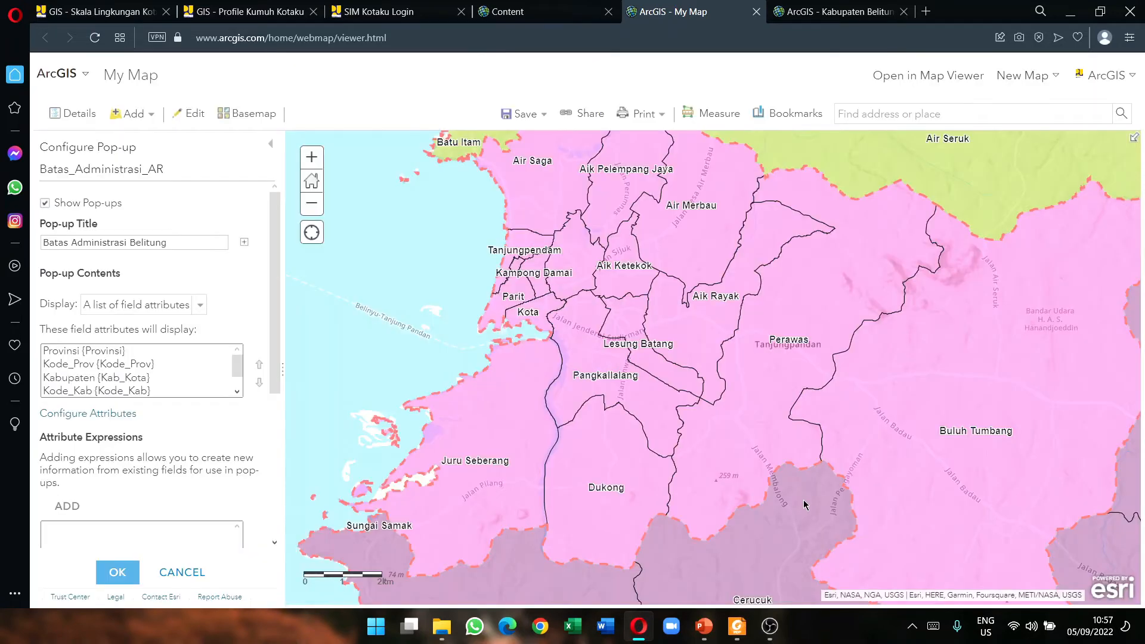
Step: Apply the pop-up settings and check that the Juru Seberang pop-up shows codes like 1902 unseparated
click(119, 573)
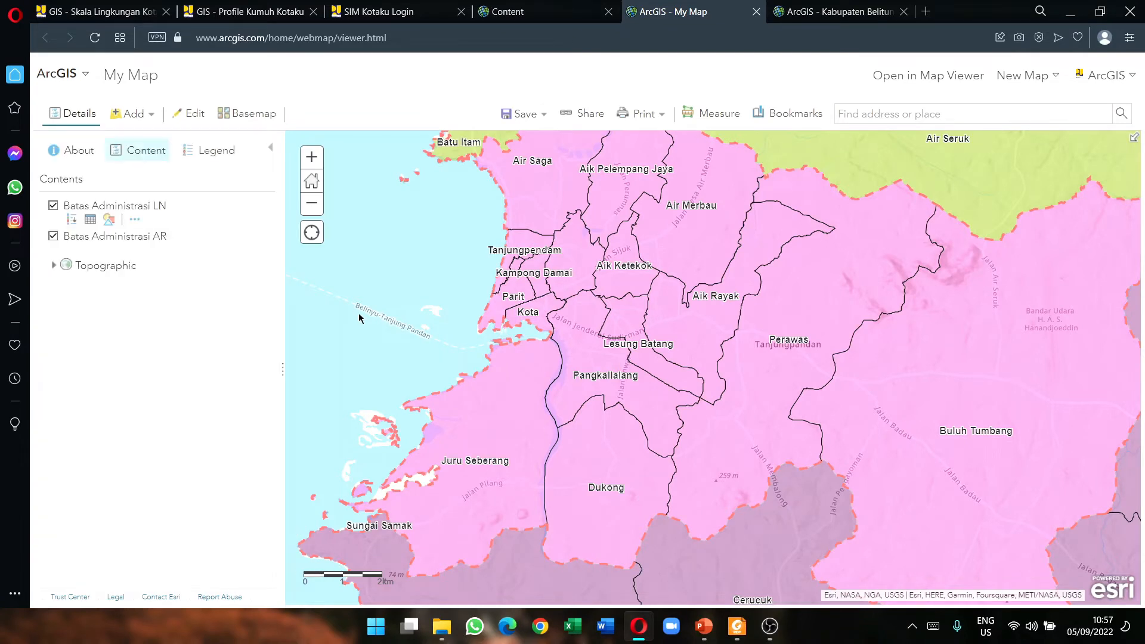
click(516, 391)
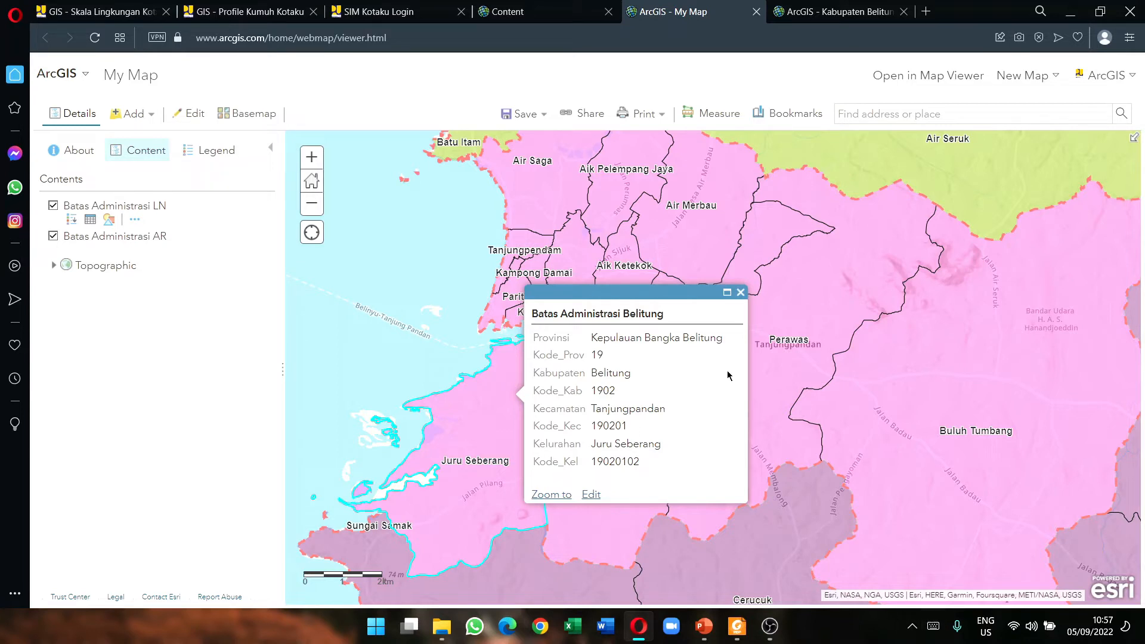
click(741, 293)
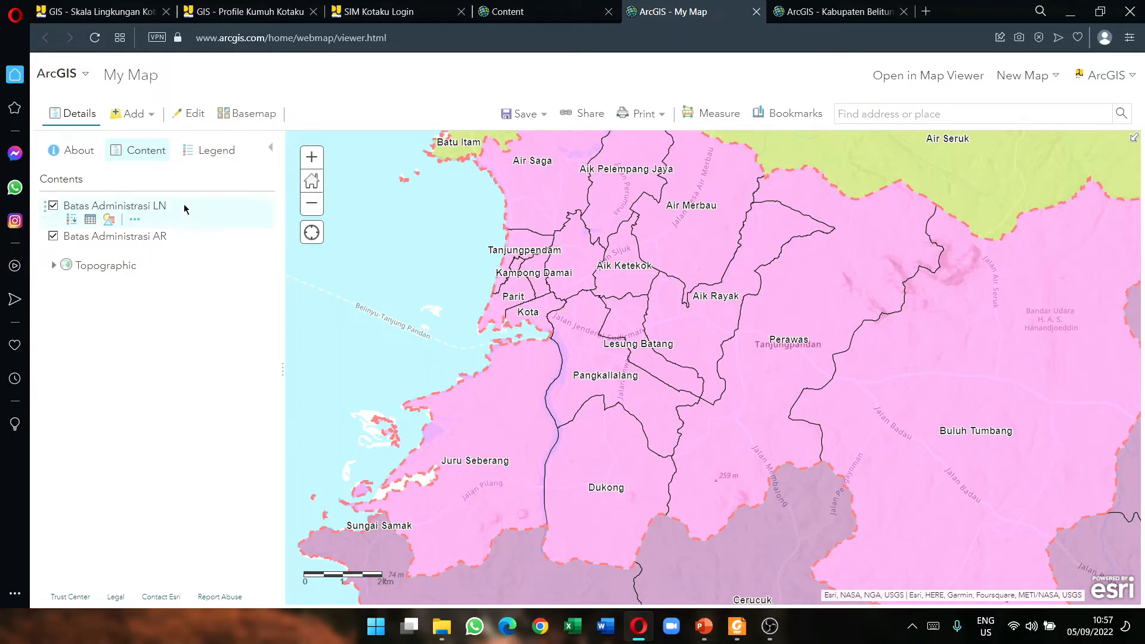
scroll(562, 318, up, 1)
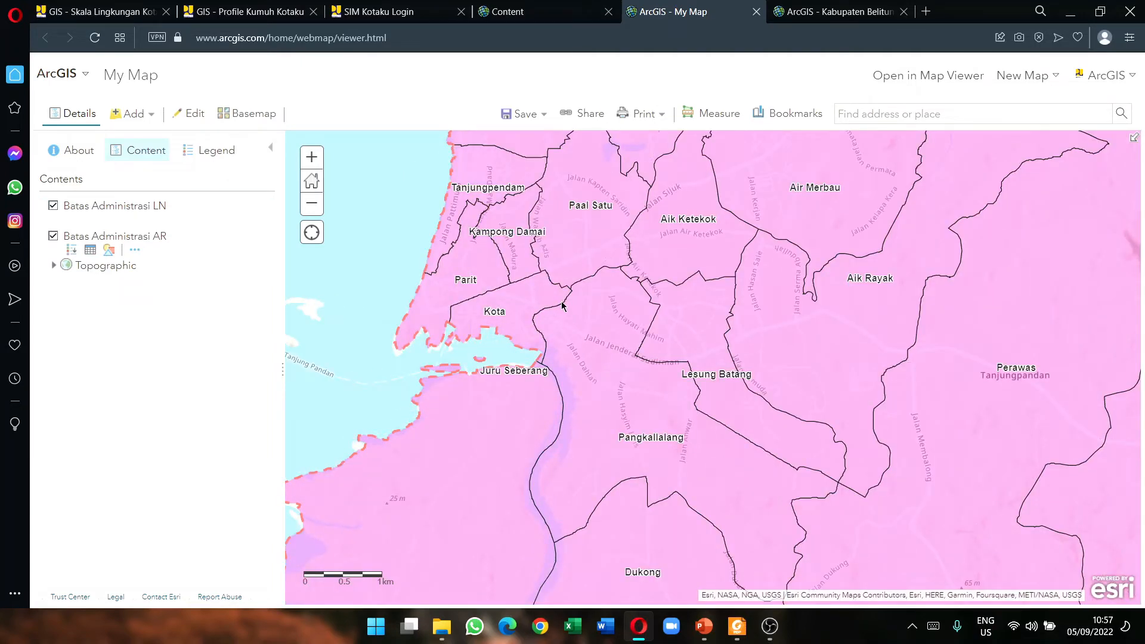
click(562, 306)
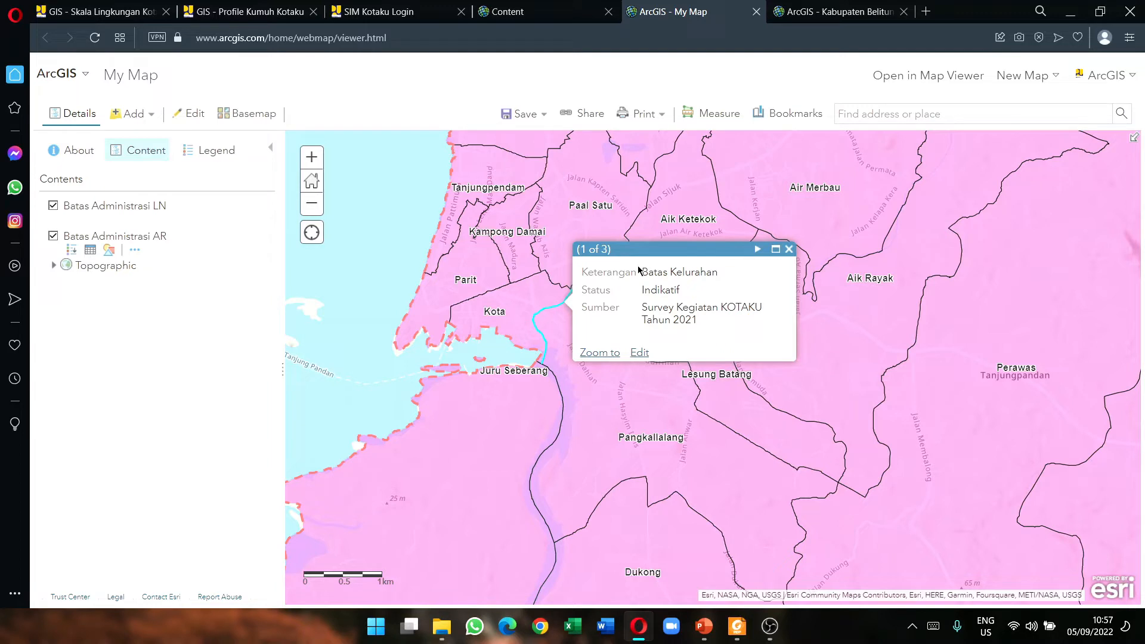
drag(648, 273, 723, 275)
click(743, 303)
drag(644, 290, 690, 314)
click(719, 341)
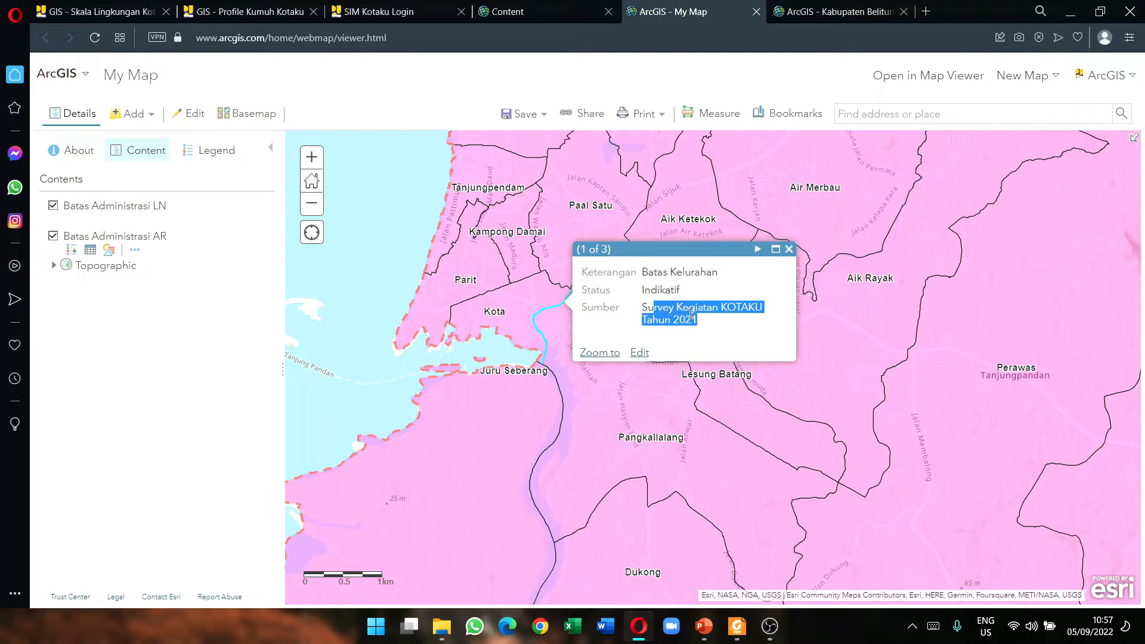
click(757, 249)
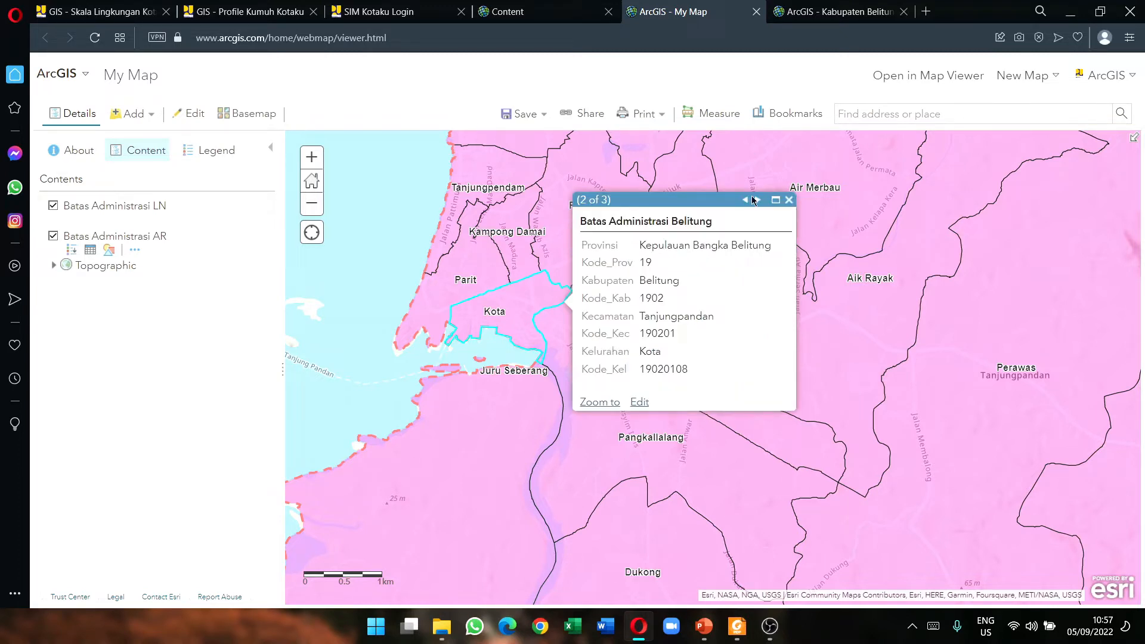
click(755, 201)
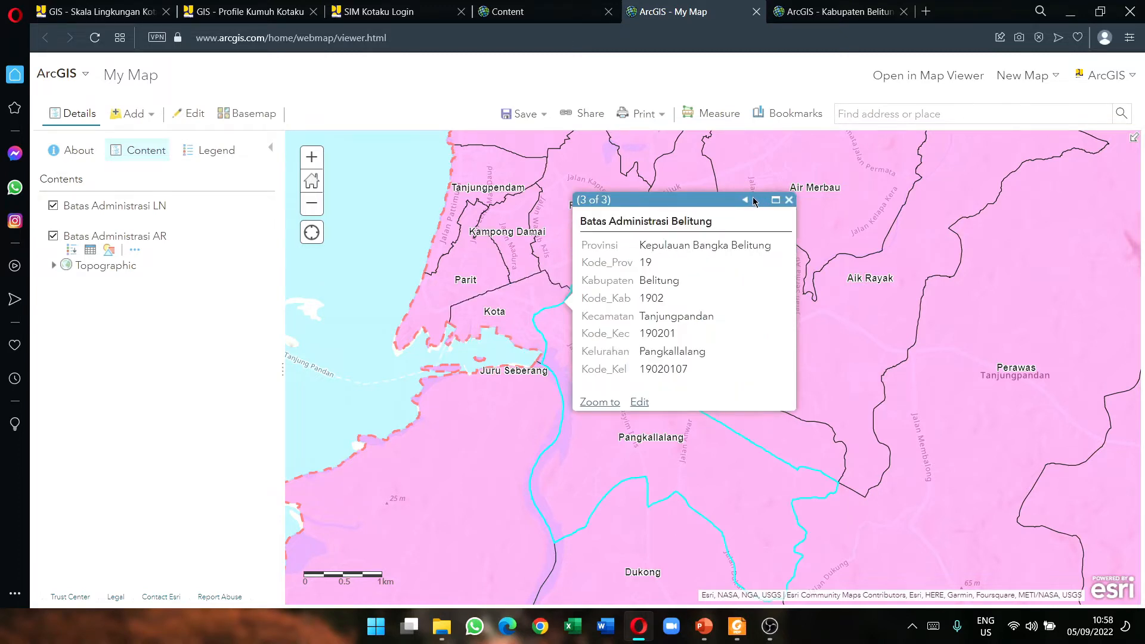
click(745, 201)
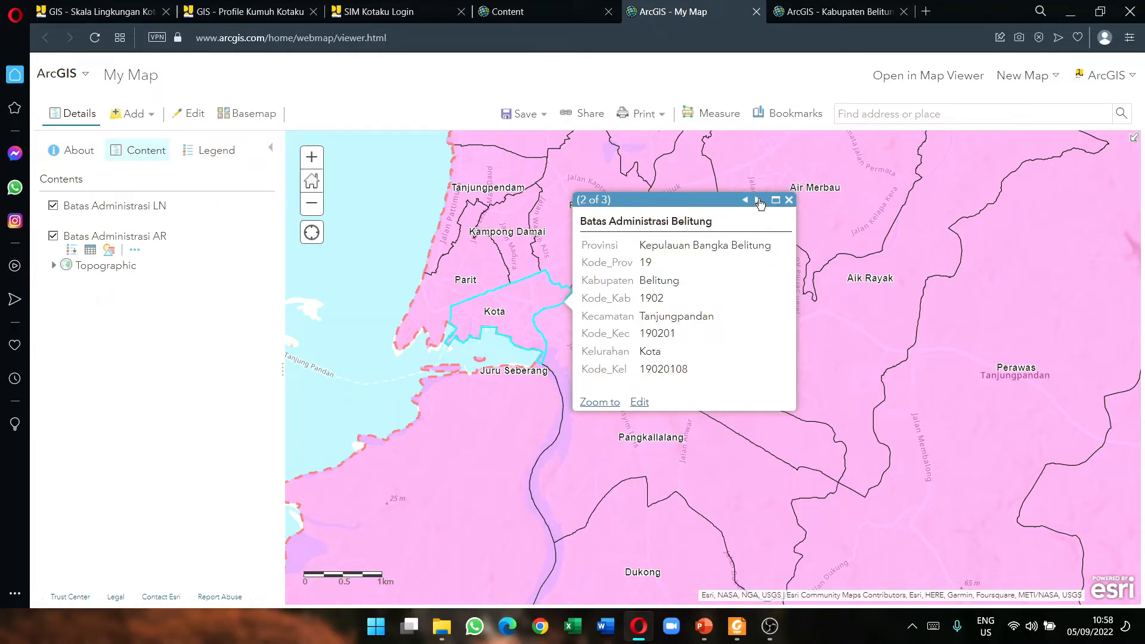
click(758, 200)
click(745, 200)
click(745, 199)
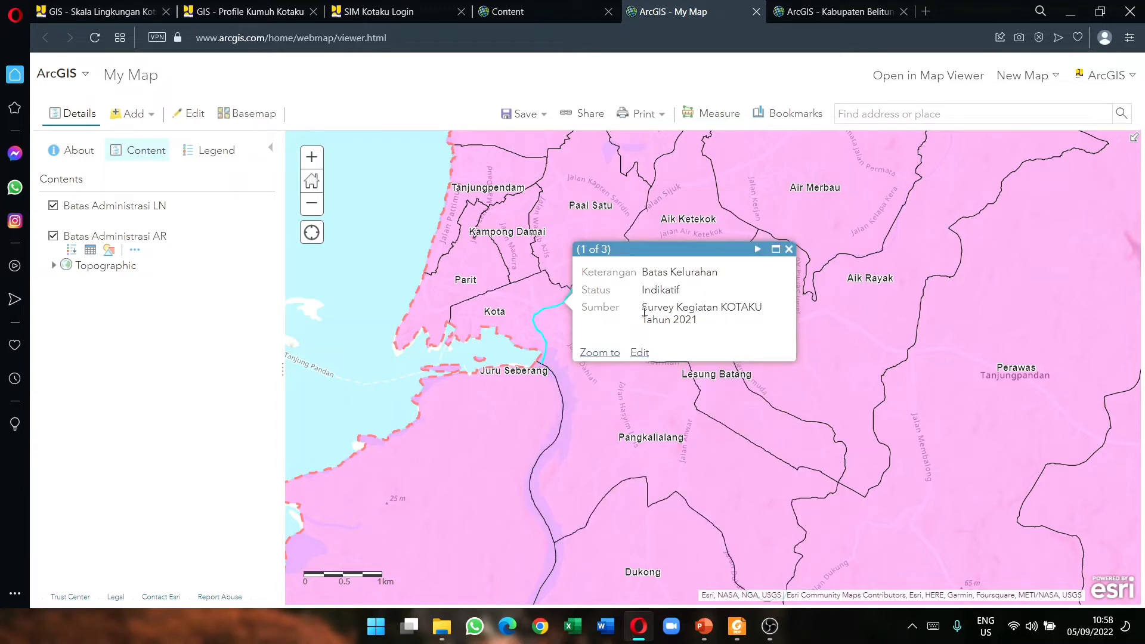
click(789, 250)
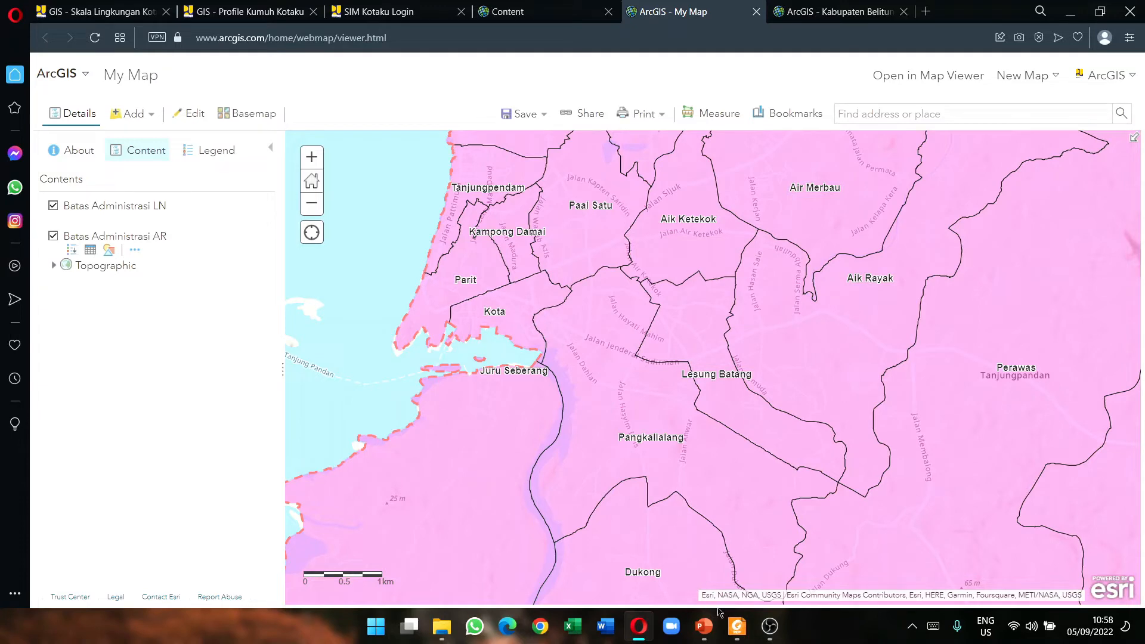
click(735, 627)
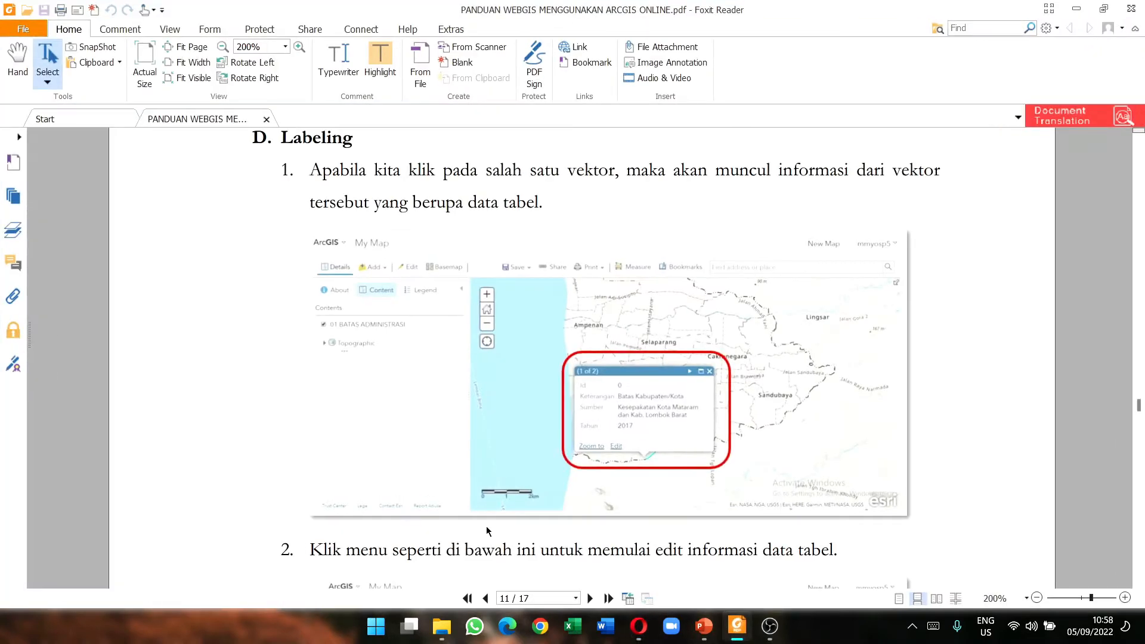
scroll(358, 358, down, 10)
scroll(360, 354, down, 15)
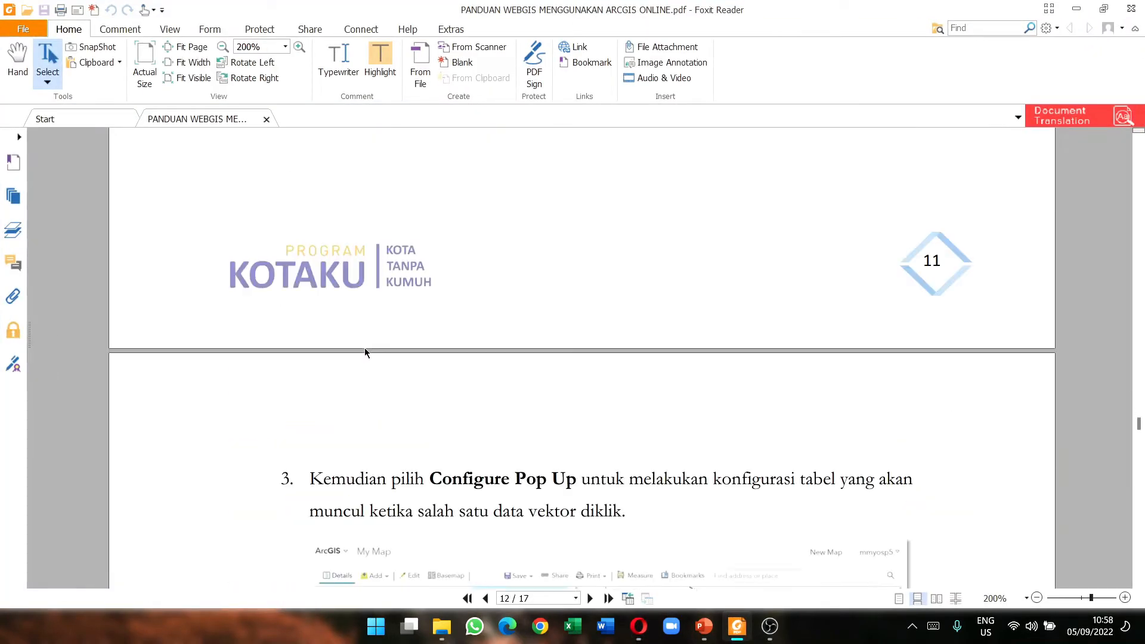
scroll(565, 358, down, 10)
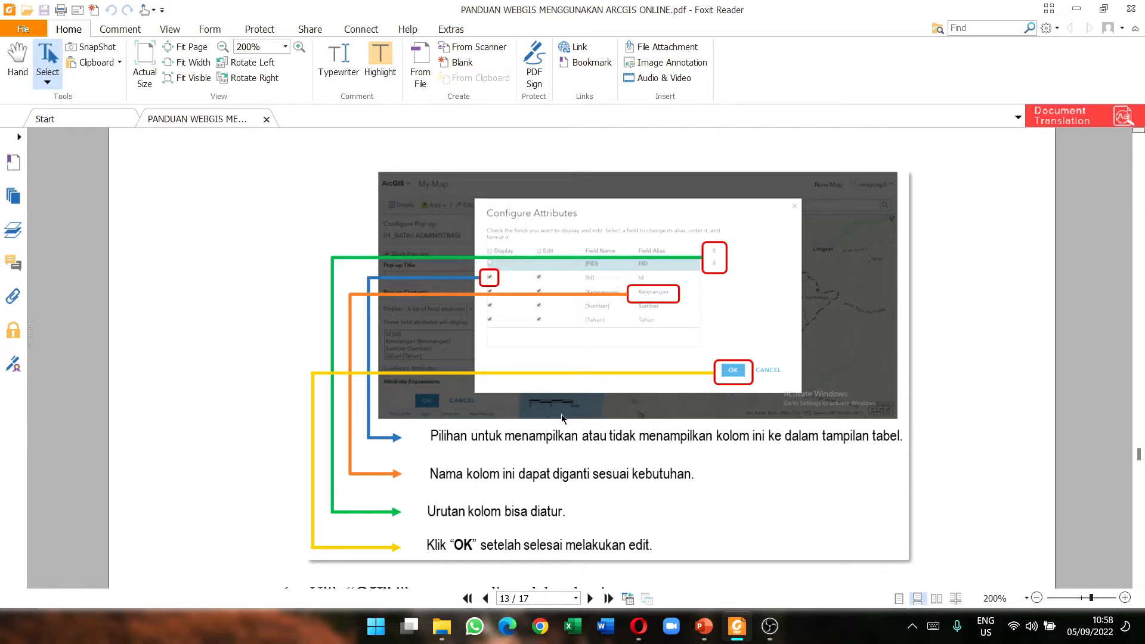
scroll(561, 421, down, 9)
scroll(565, 410, down, 10)
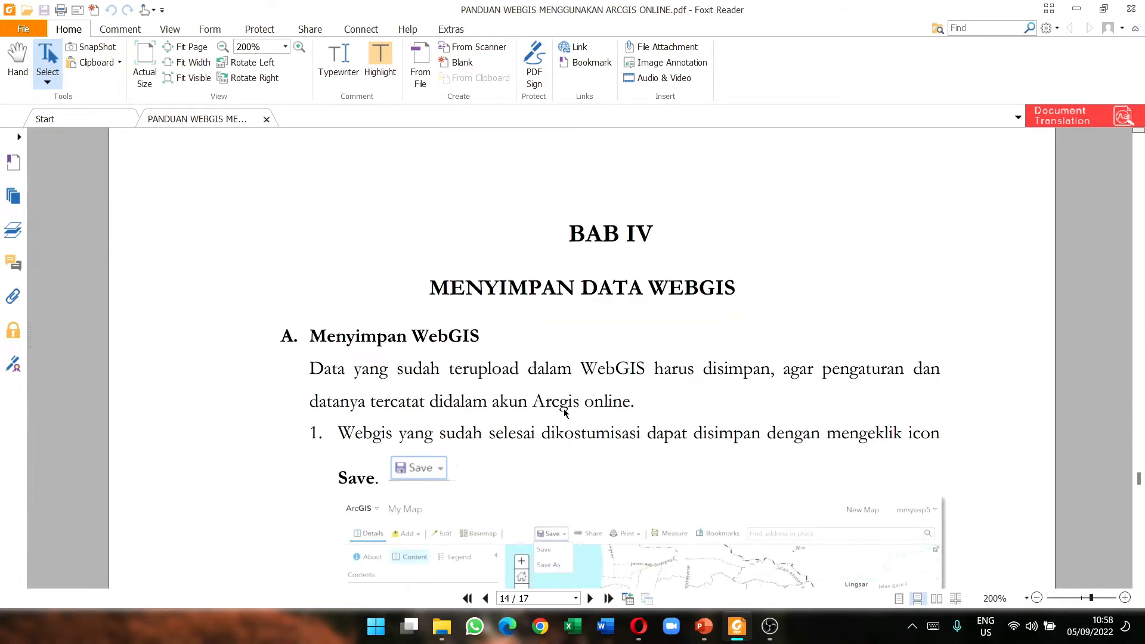
scroll(565, 413, down, 2)
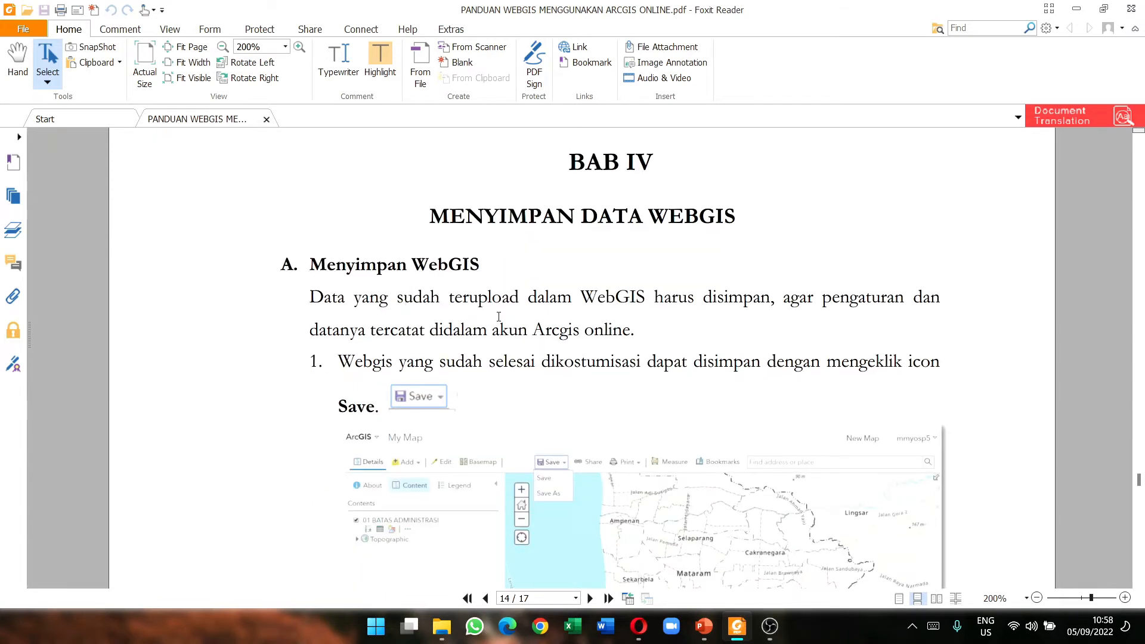
scroll(543, 401, down, 8)
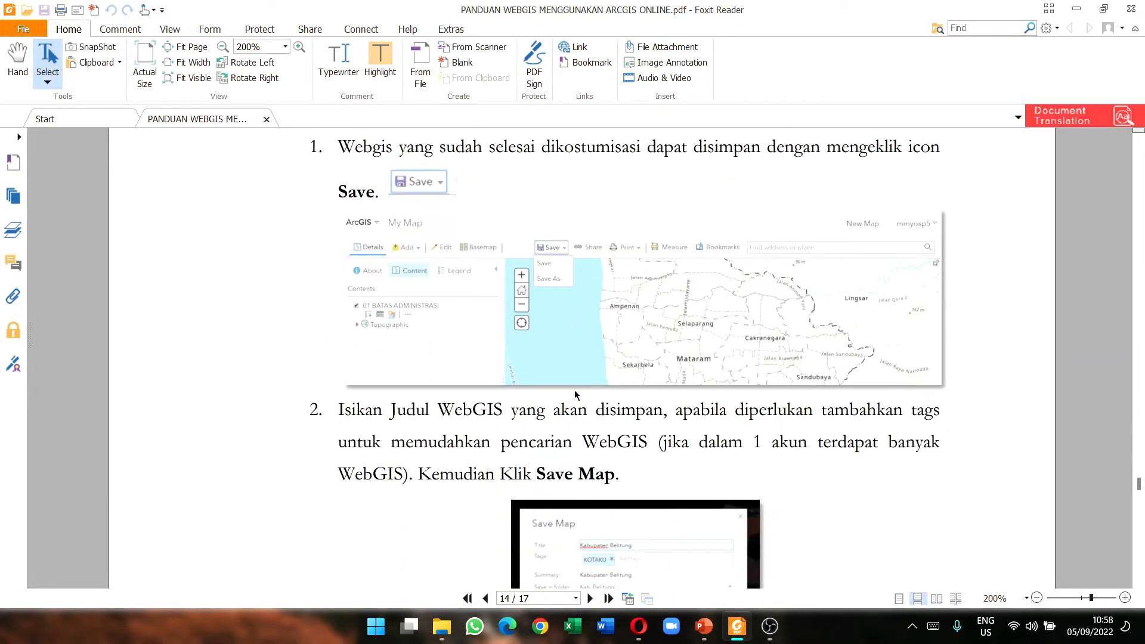
scroll(574, 395, up, 8)
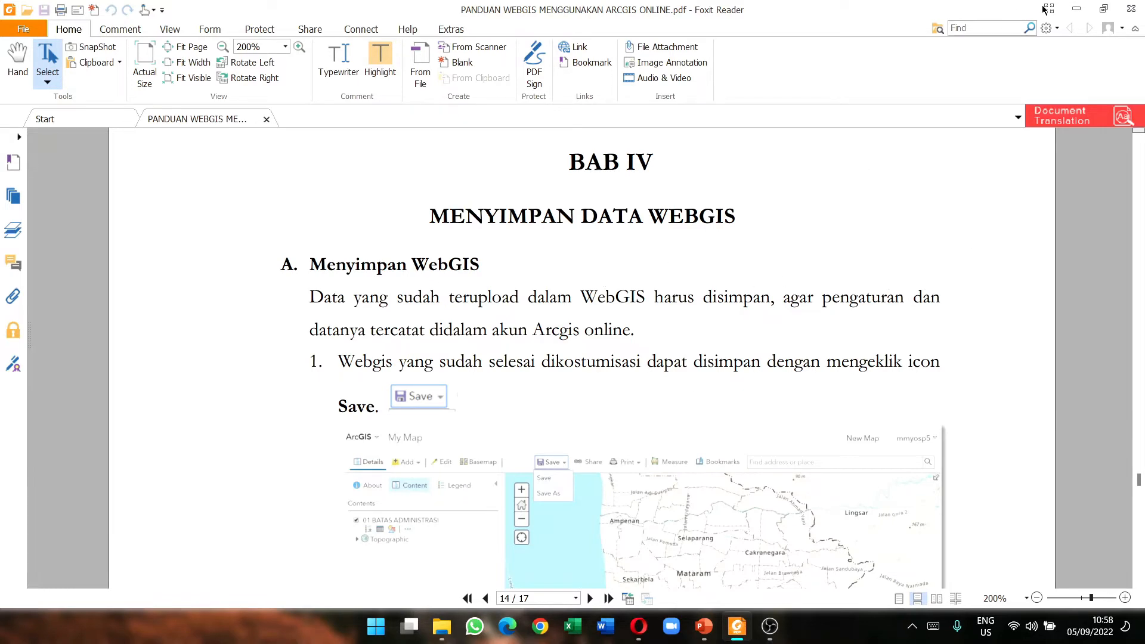
click(1070, 9)
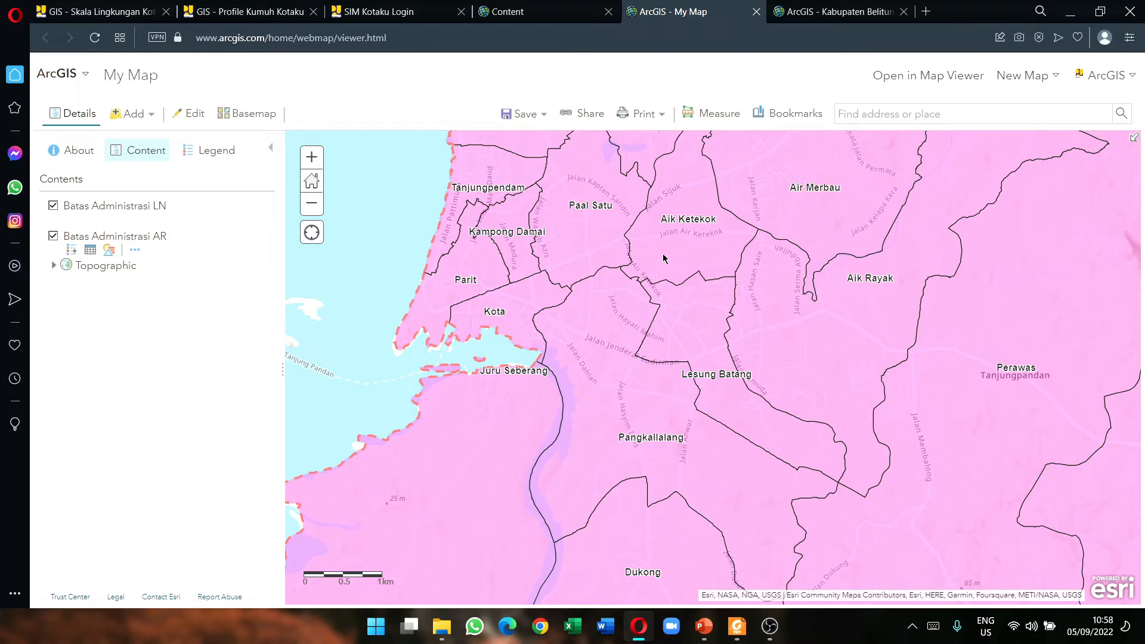
Step: Zoom out and start saving the map titled 'Kabupaten Belitung' plus the author's name
scroll(633, 284, down, 1)
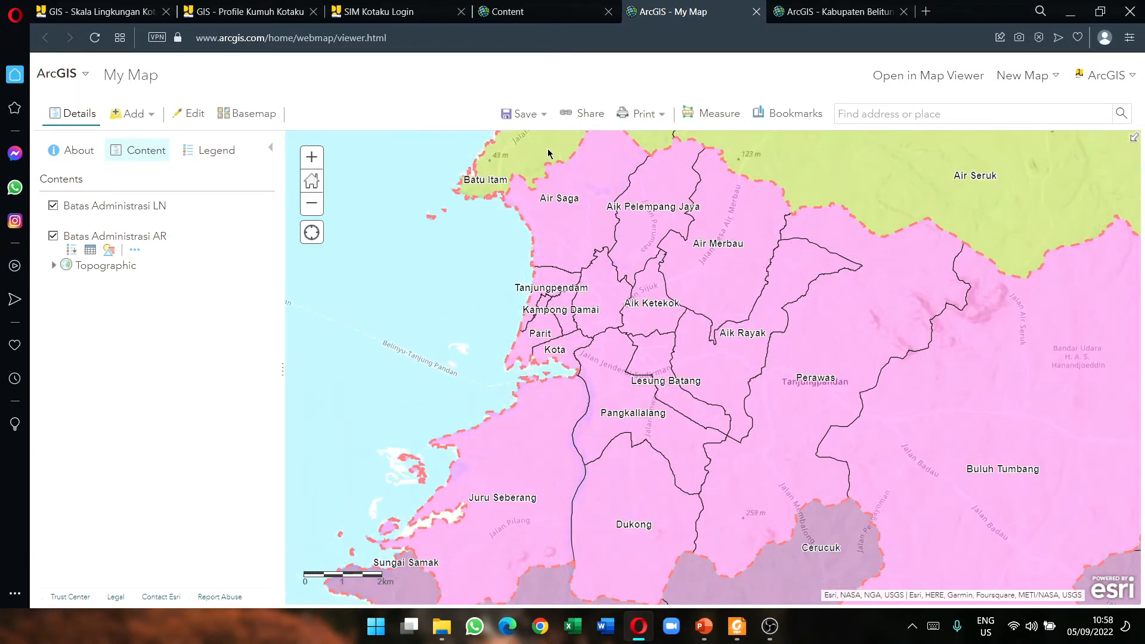
click(525, 121)
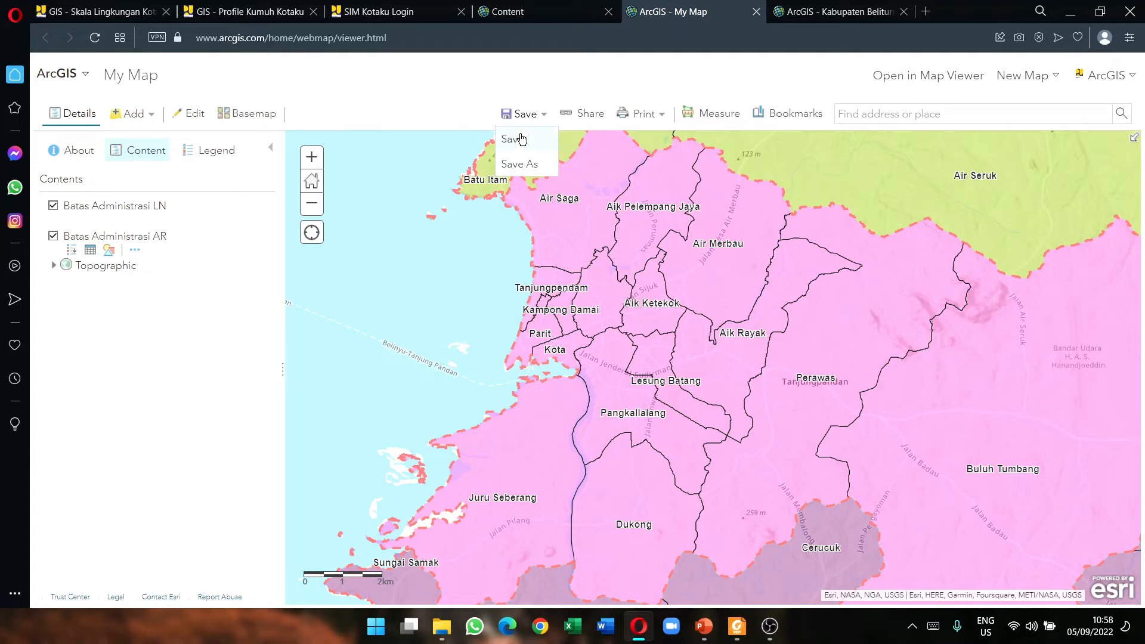
click(522, 139)
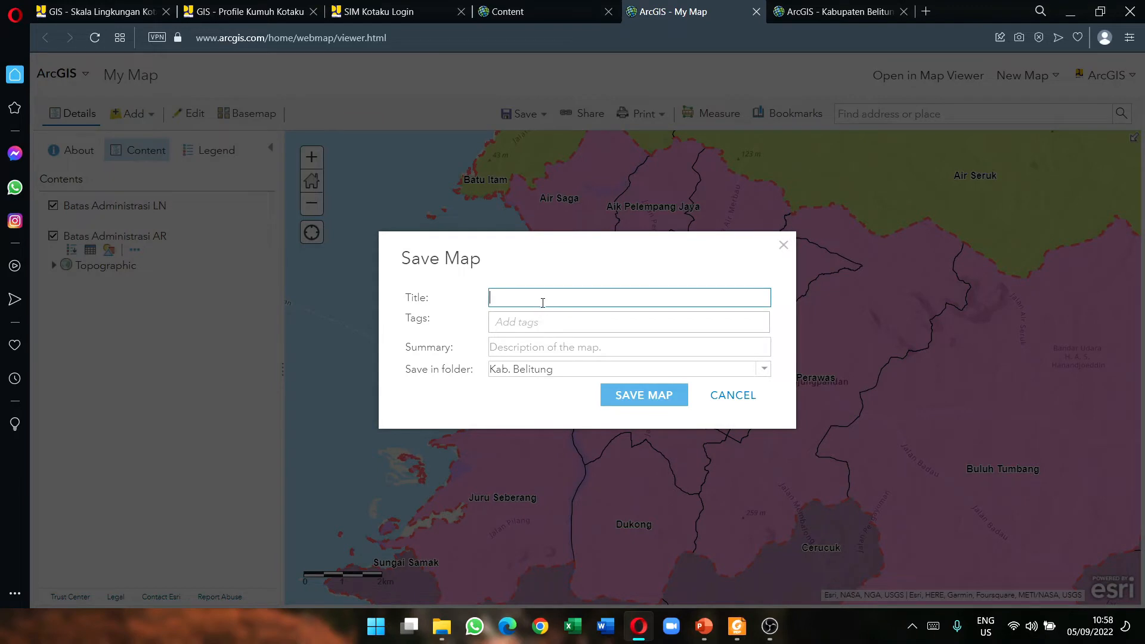
text(Kabupaten Belitung_)
text(dwiyan)
click(544, 330)
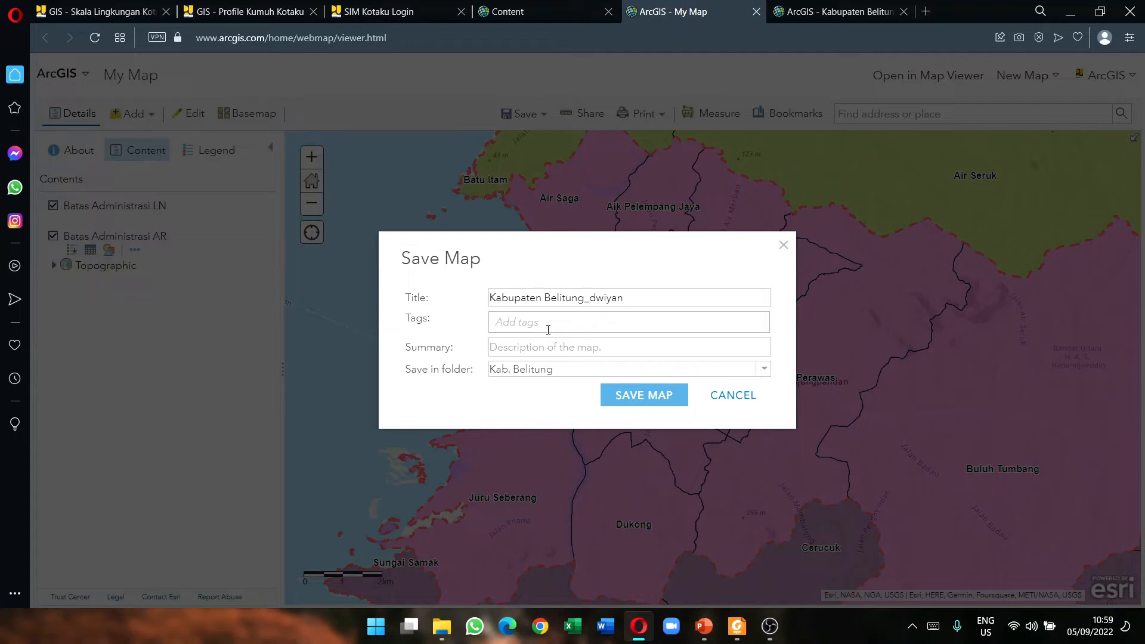
Step: Add the tag 'KOTAKU' to the map's save details
text(Ko)
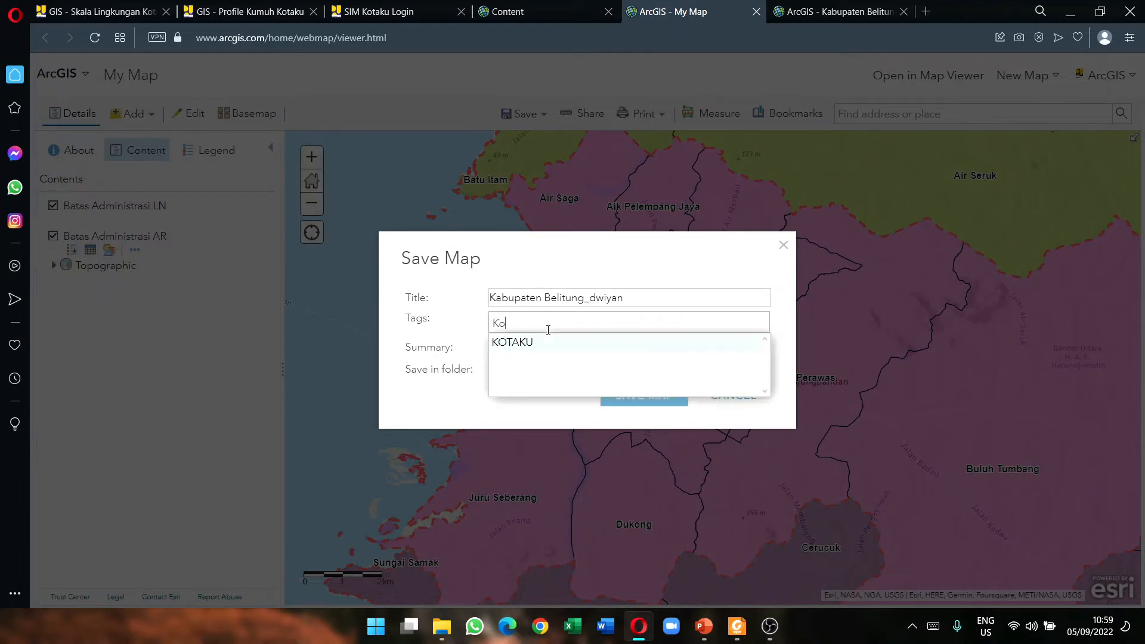
key(BackSpace)
key(BackSpace)
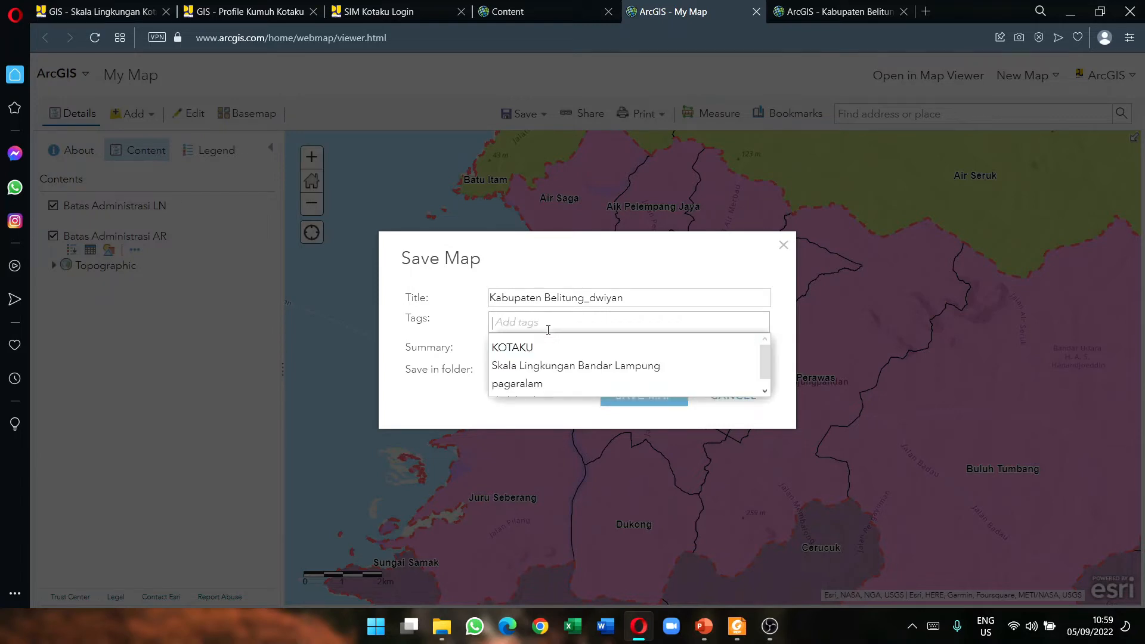
text(KO)
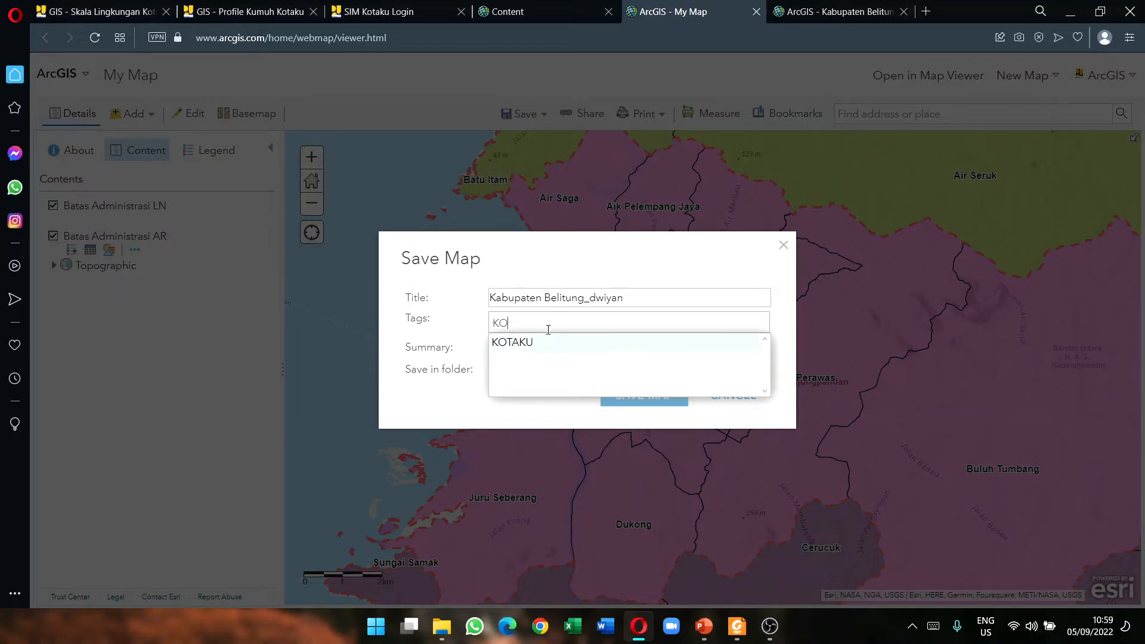
key(BackSpace)
key(BackSpace)
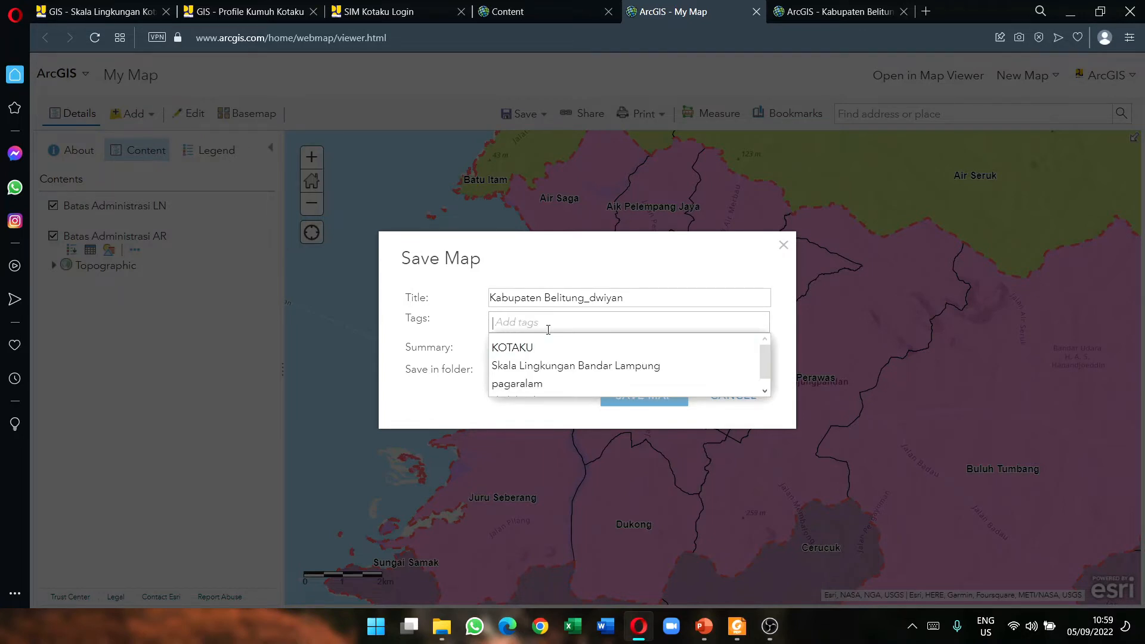
click(699, 297)
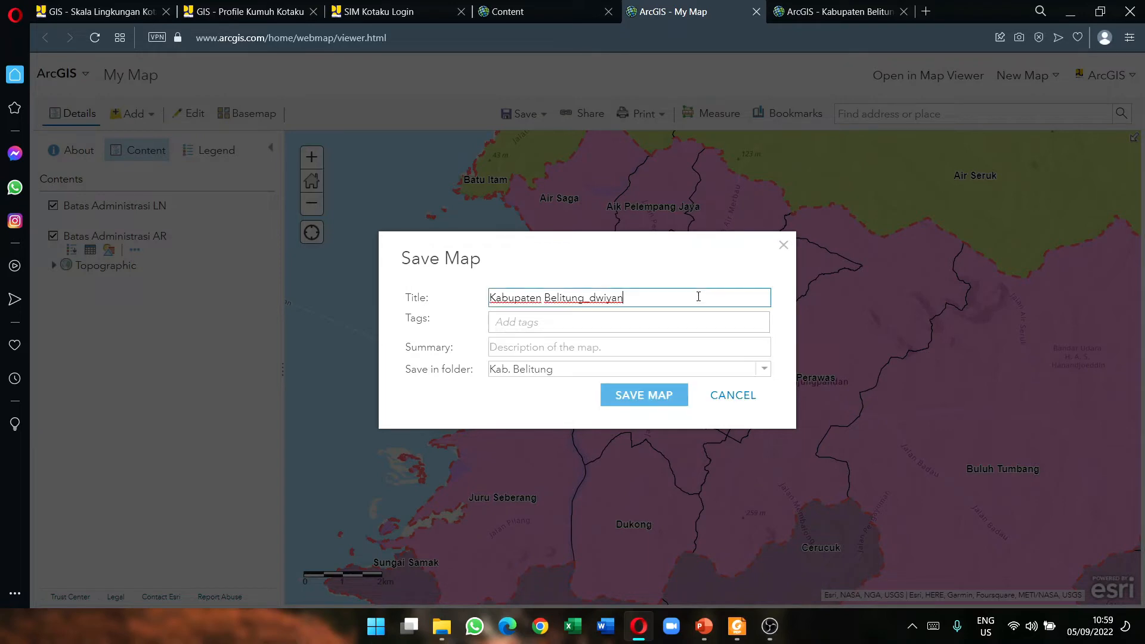
click(604, 321)
text(KOTAKU)
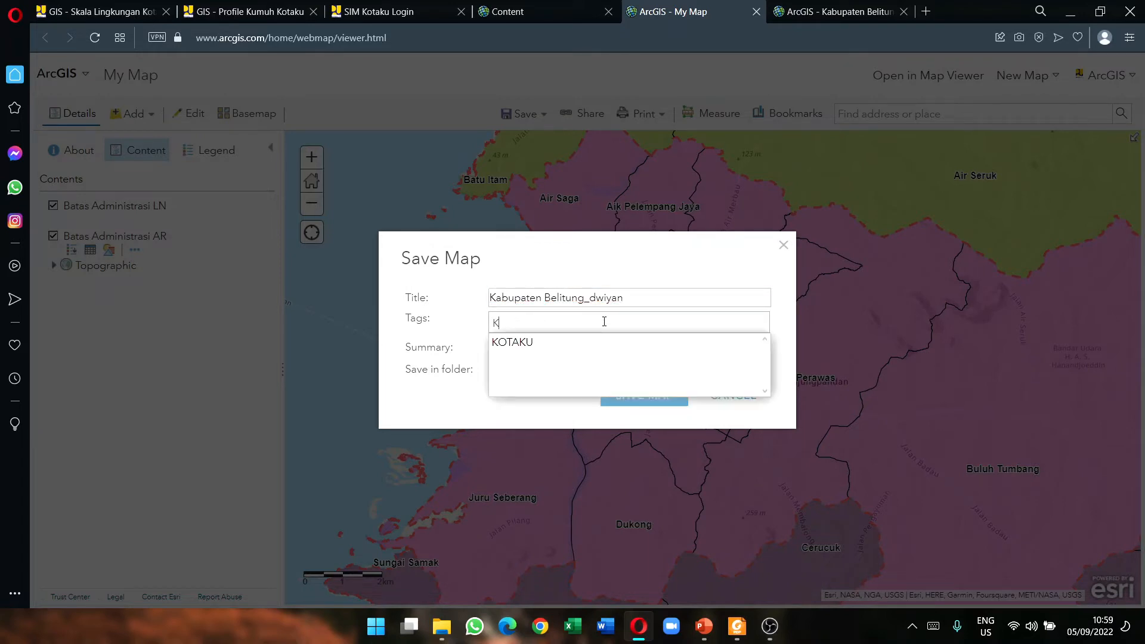
click(638, 297)
Step: Write the summary 'Peta Batas Administrasi Kabupaten Belitung' and keep Kab. Belitung as the folder
click(579, 353)
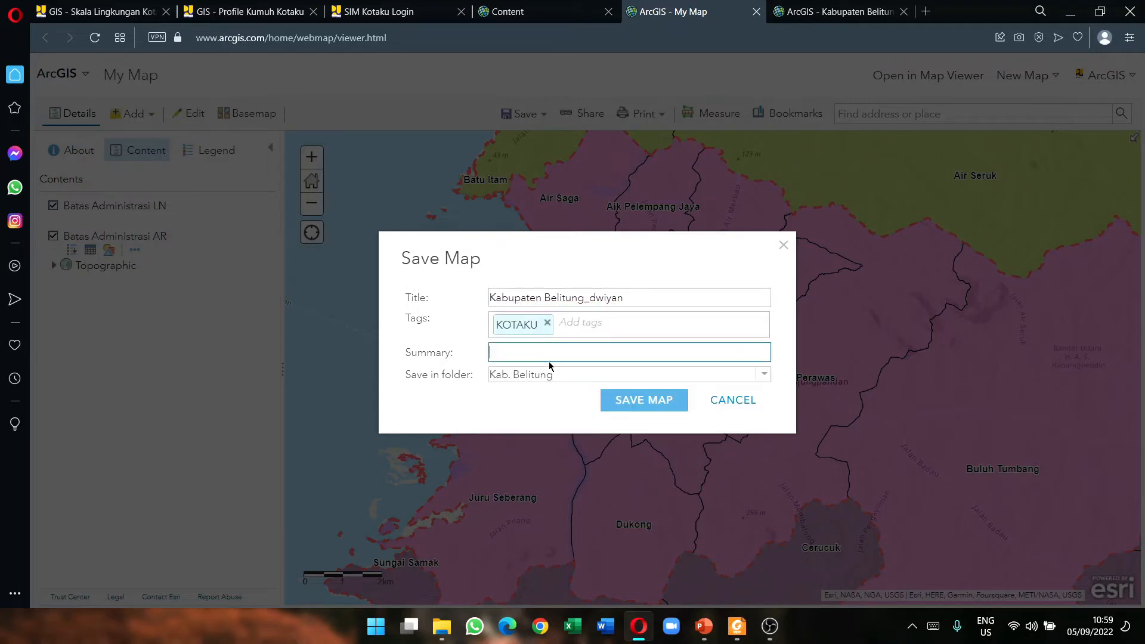
text(Peta Batas ADmin)
key(BackSpace)
key(BackSpace)
key(BackSpace)
key(BackSpace)
text(dministrasi Kebupaten BEL)
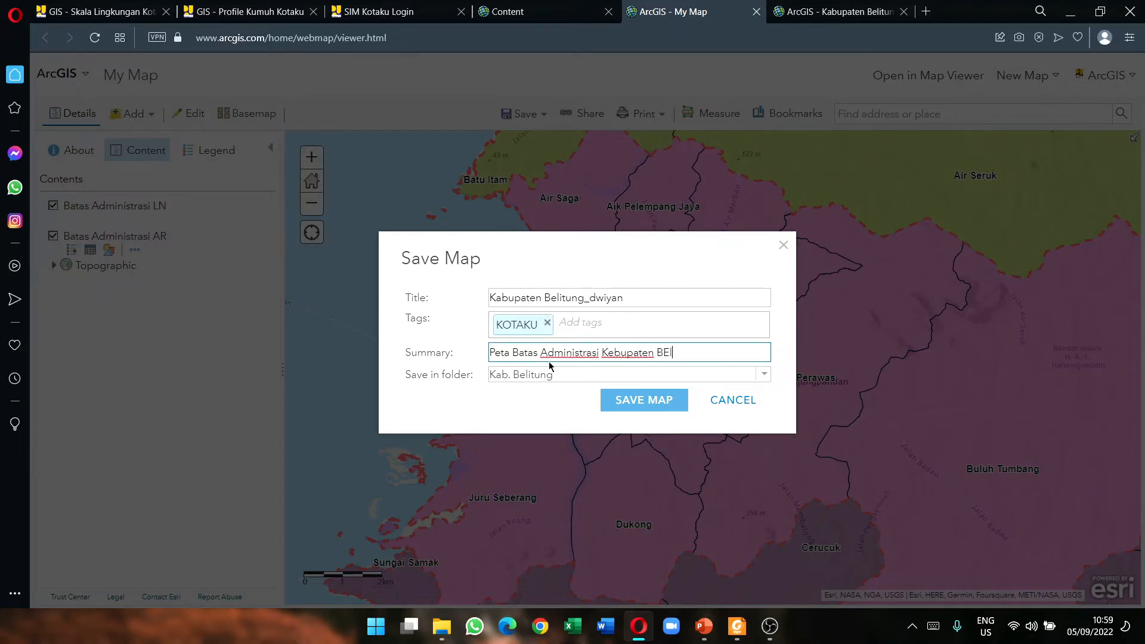
key(BackSpace)
key(BackSpace)
text(elitung)
click(554, 374)
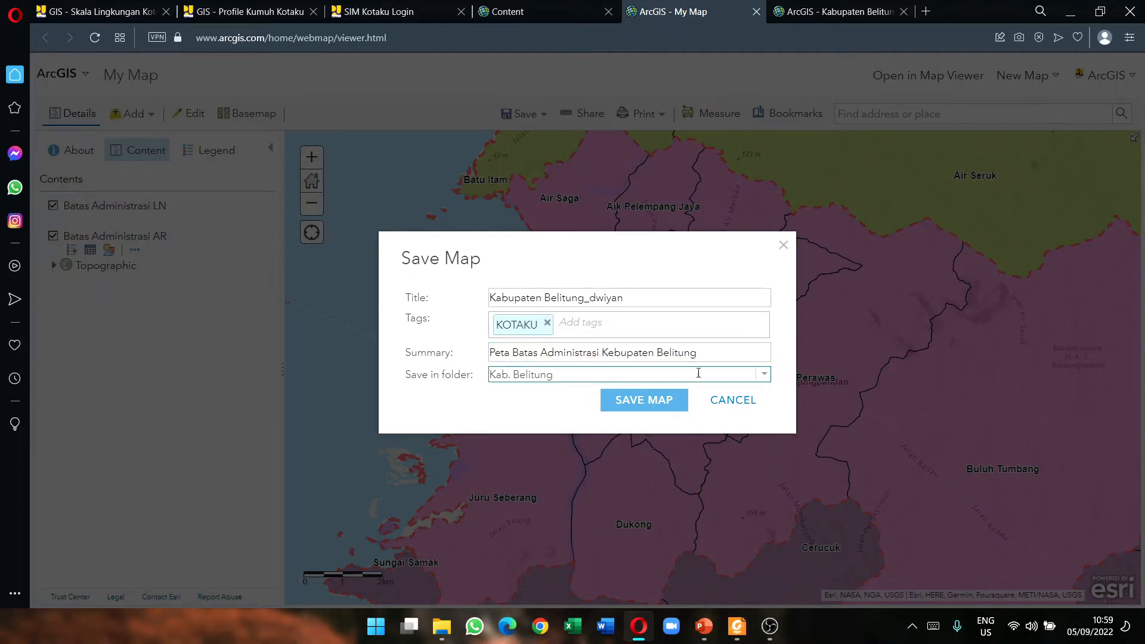
click(763, 376)
click(763, 377)
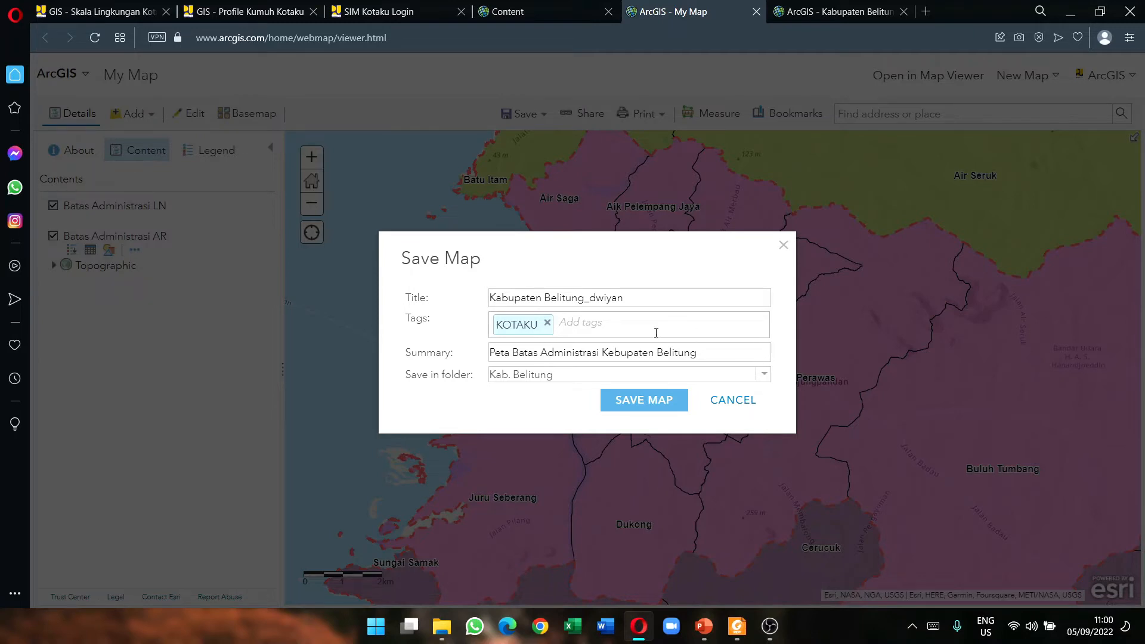
Step: Save the map, which fails with a status 502 item-creation error, then dismiss the error
click(631, 299)
click(658, 401)
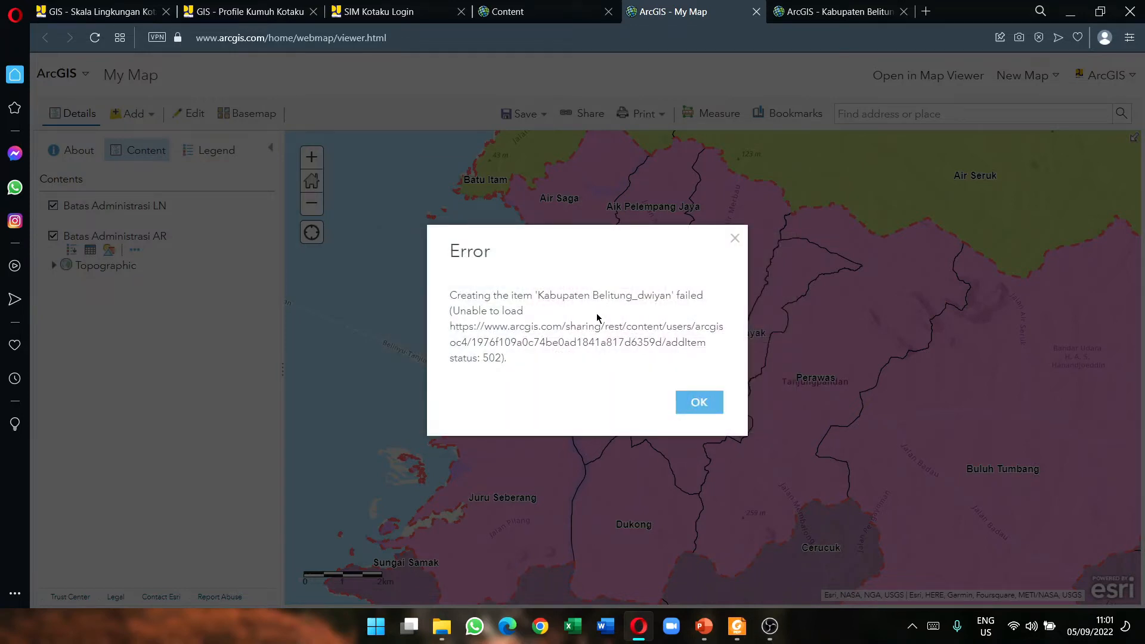
click(699, 402)
Step: Refresh the Kab. Belitung folder in My Content and confirm it still lists nine items
click(531, 12)
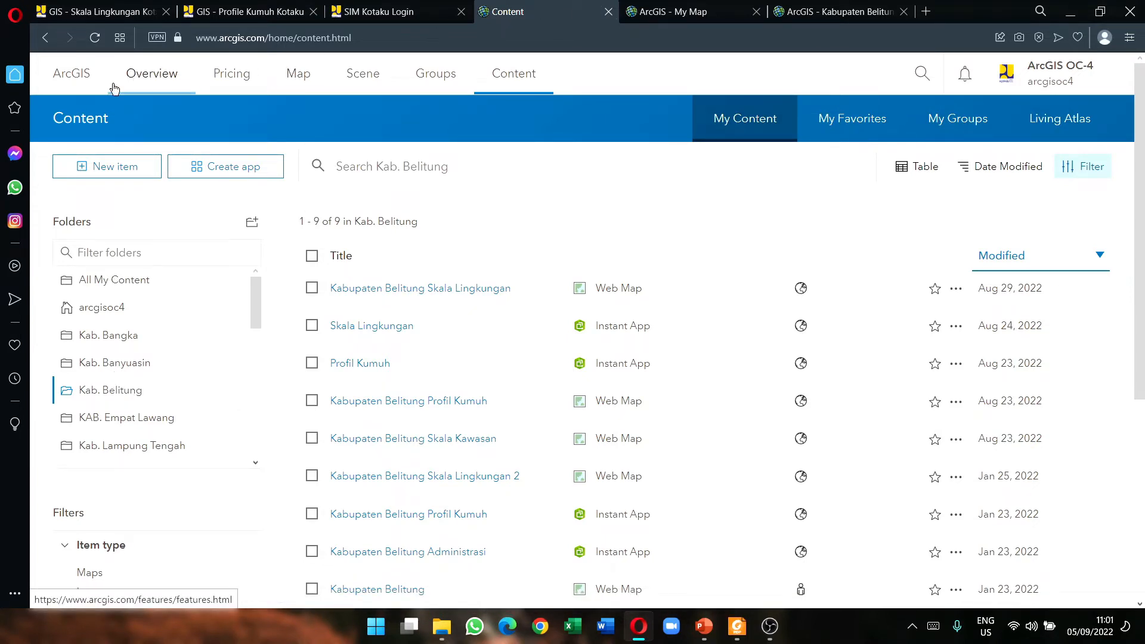
click(512, 78)
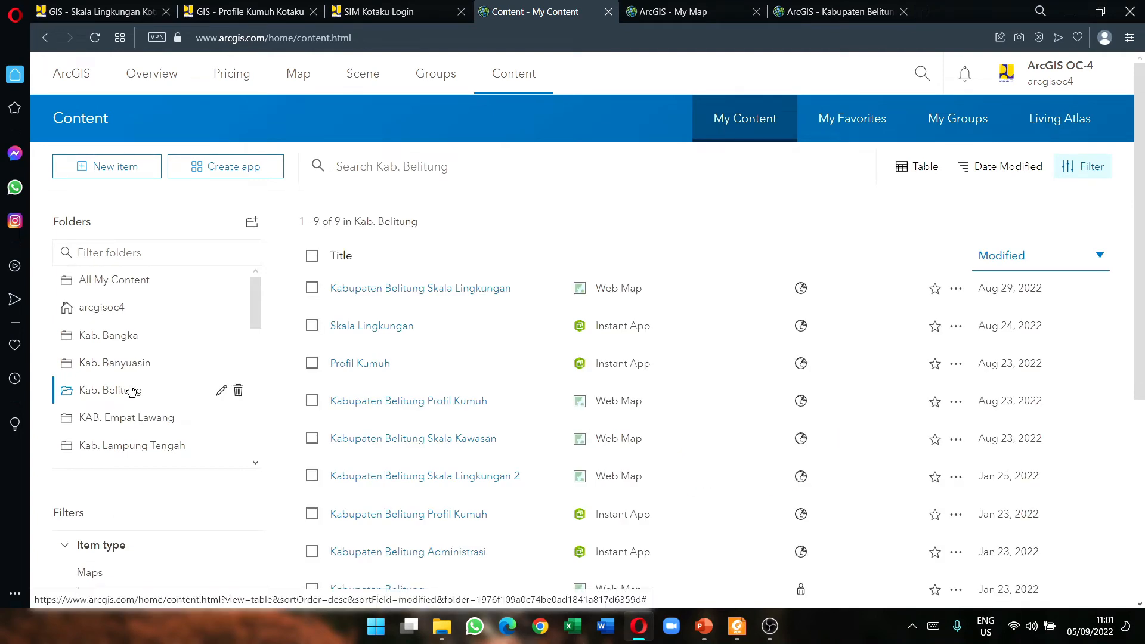
scroll(492, 470, down, 5)
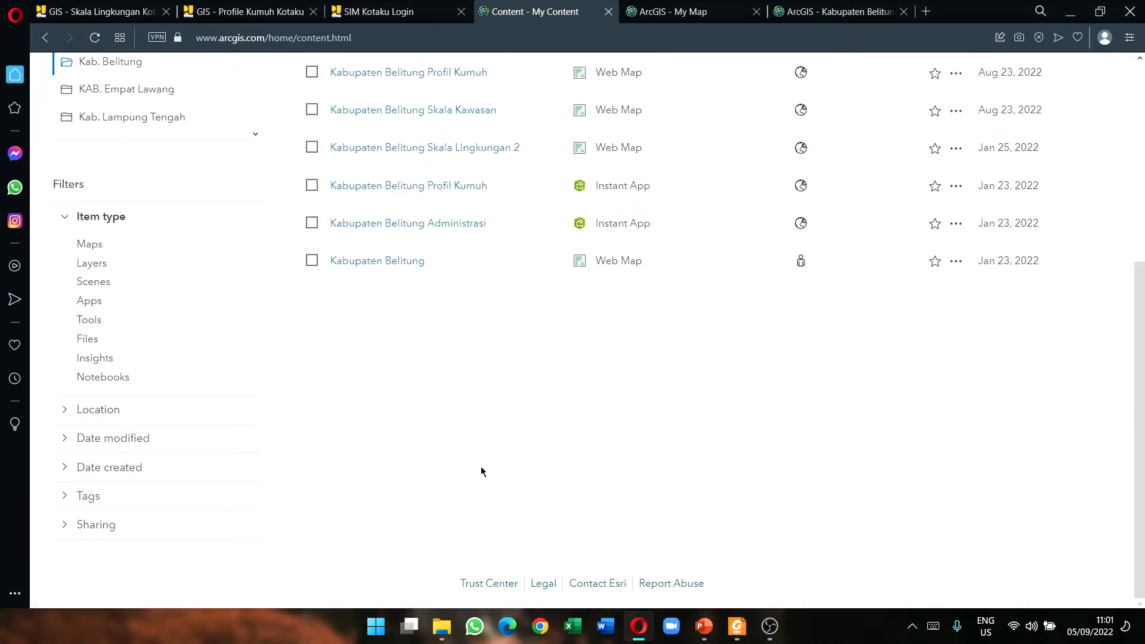
scroll(474, 456, up, 4)
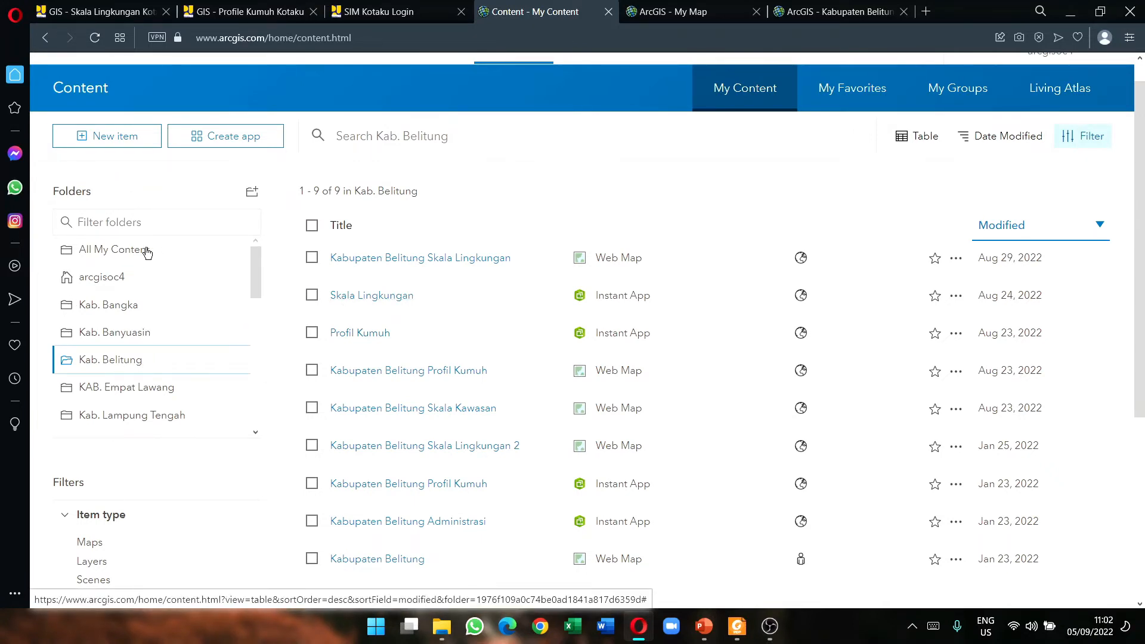
scroll(435, 396, down, 4)
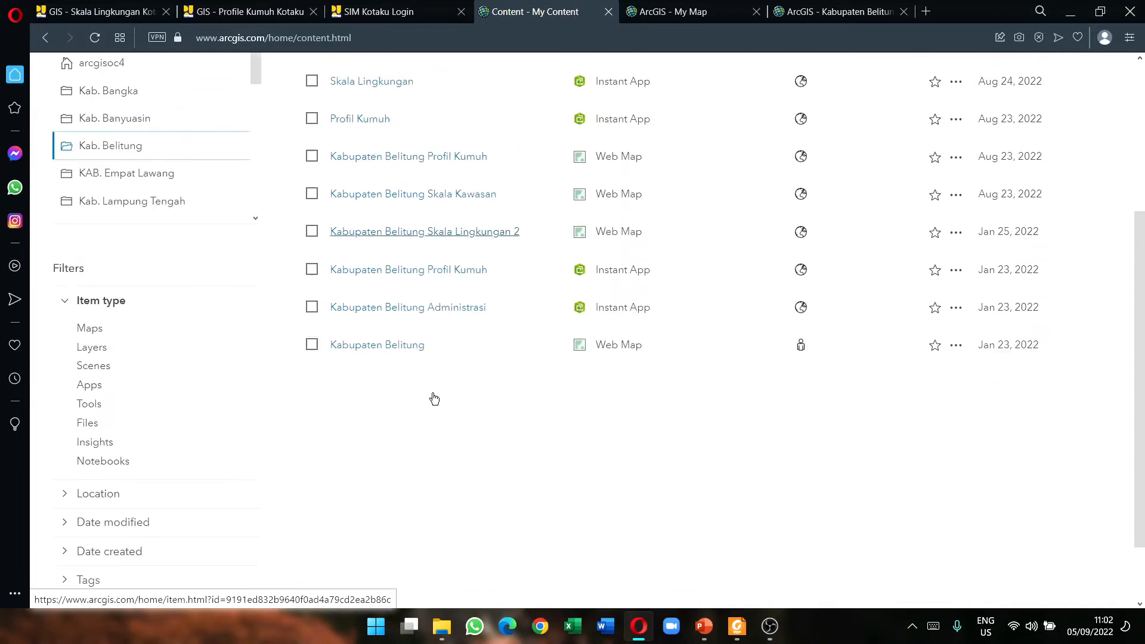
scroll(440, 401, up, 3)
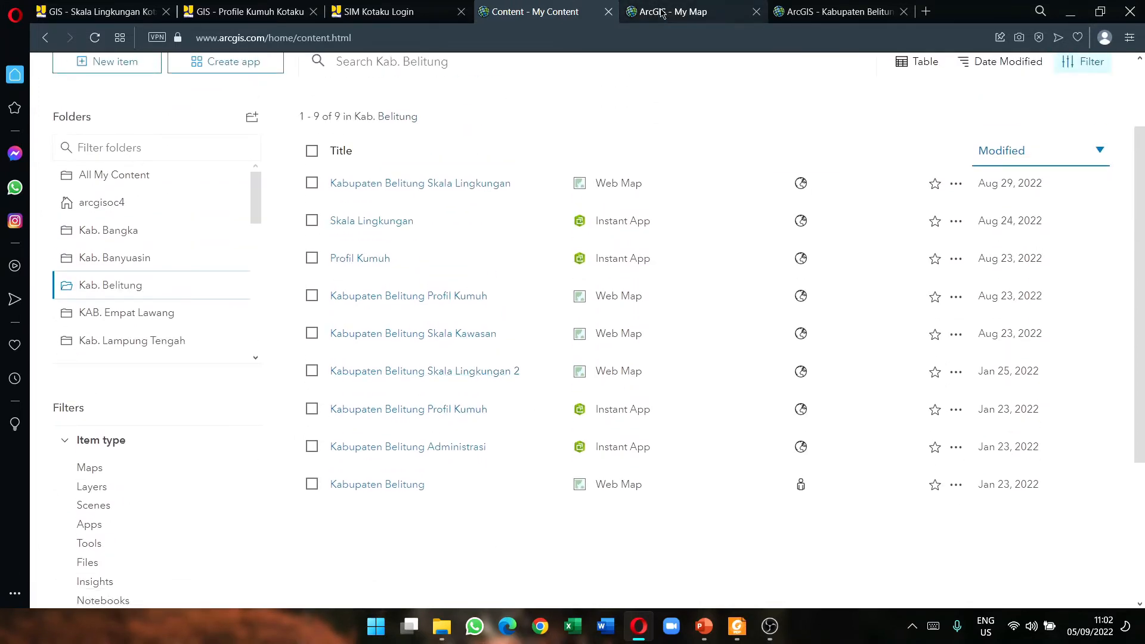
Step: Retitle the map 'KAbupaten belitung' and try saving, which hits a duplicate-title error
click(671, 11)
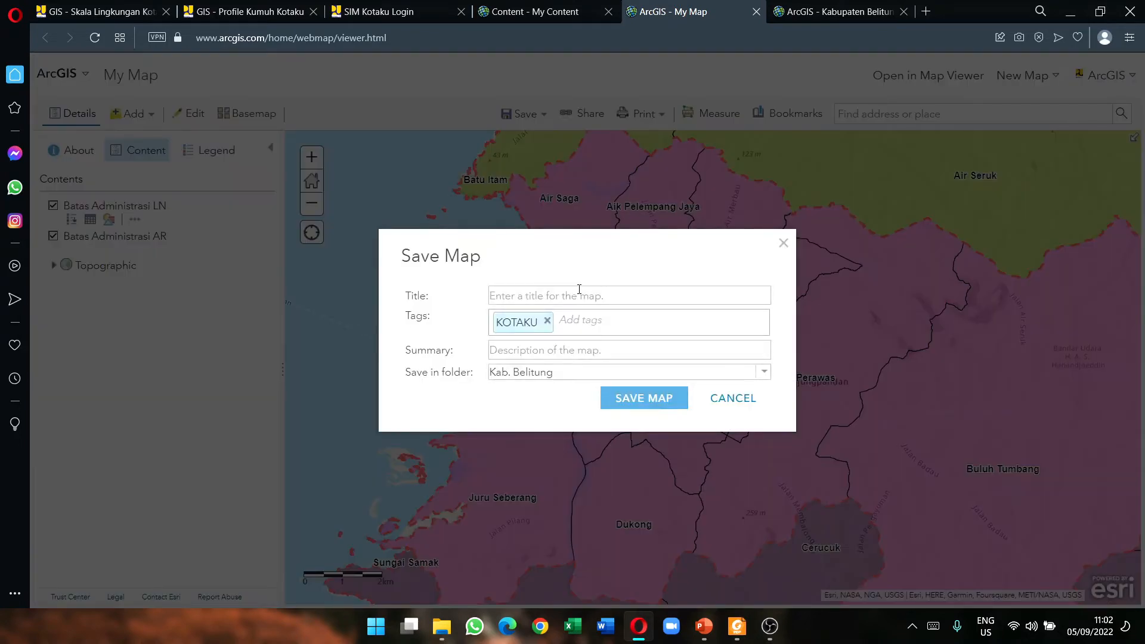
click(579, 289)
text(KAbup)
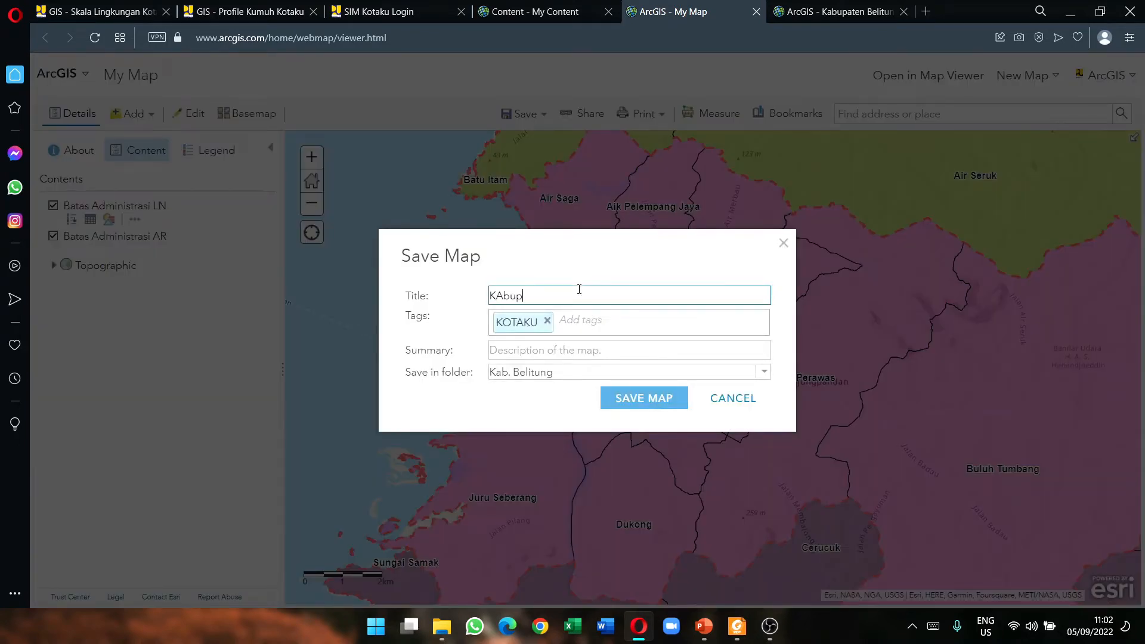
text(aten belitung)
click(653, 406)
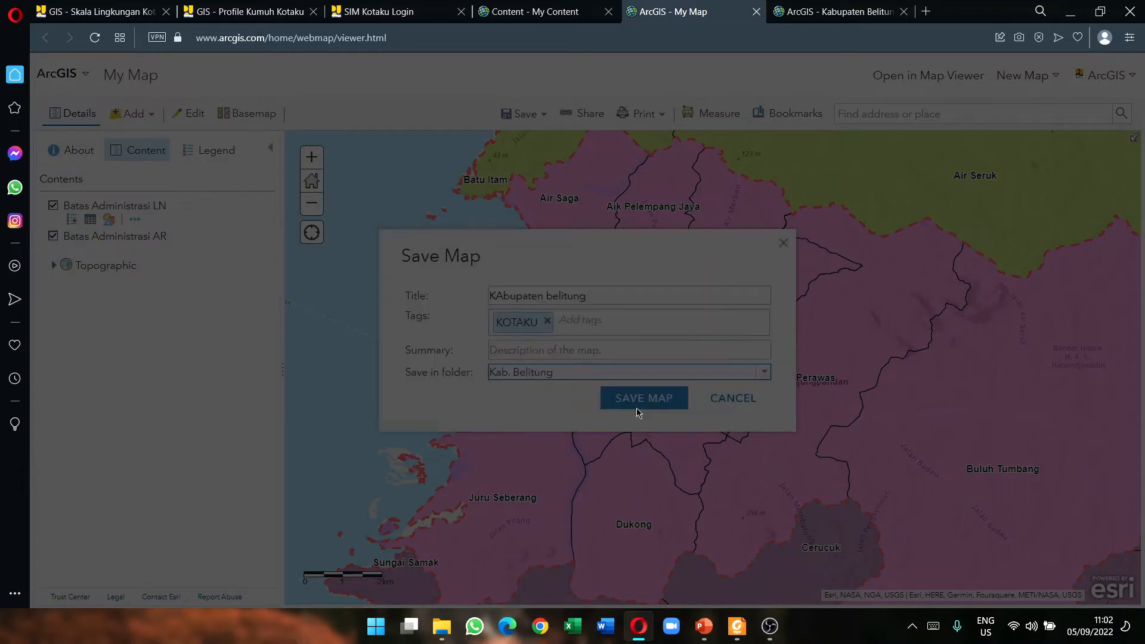
click(703, 381)
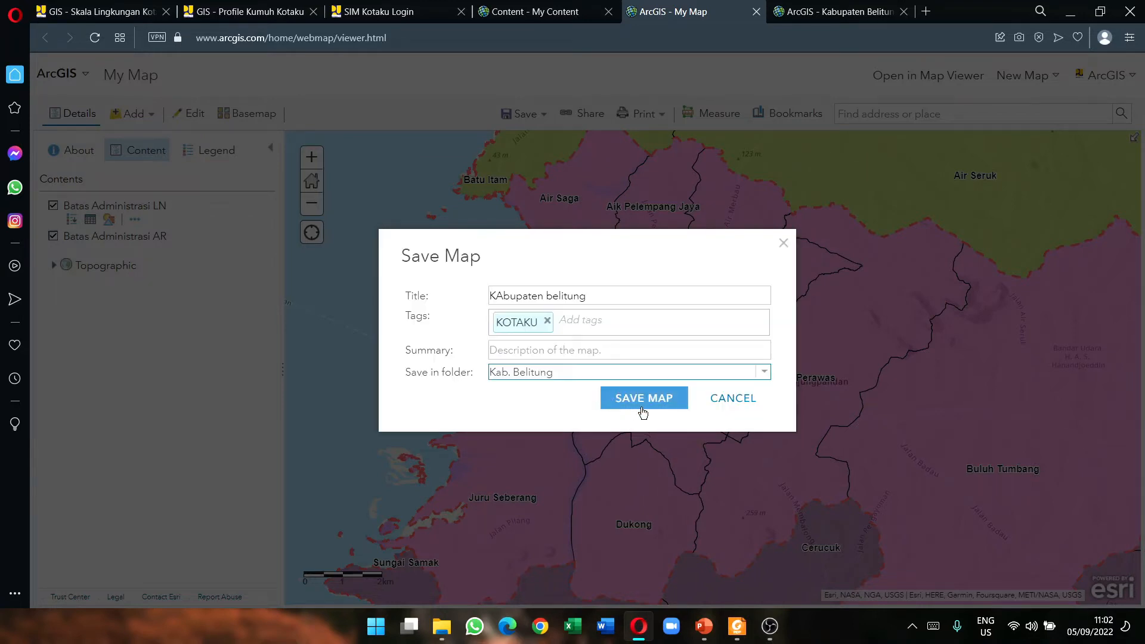
Step: Append the author's name as a suffix to make the title unique and save again
click(641, 407)
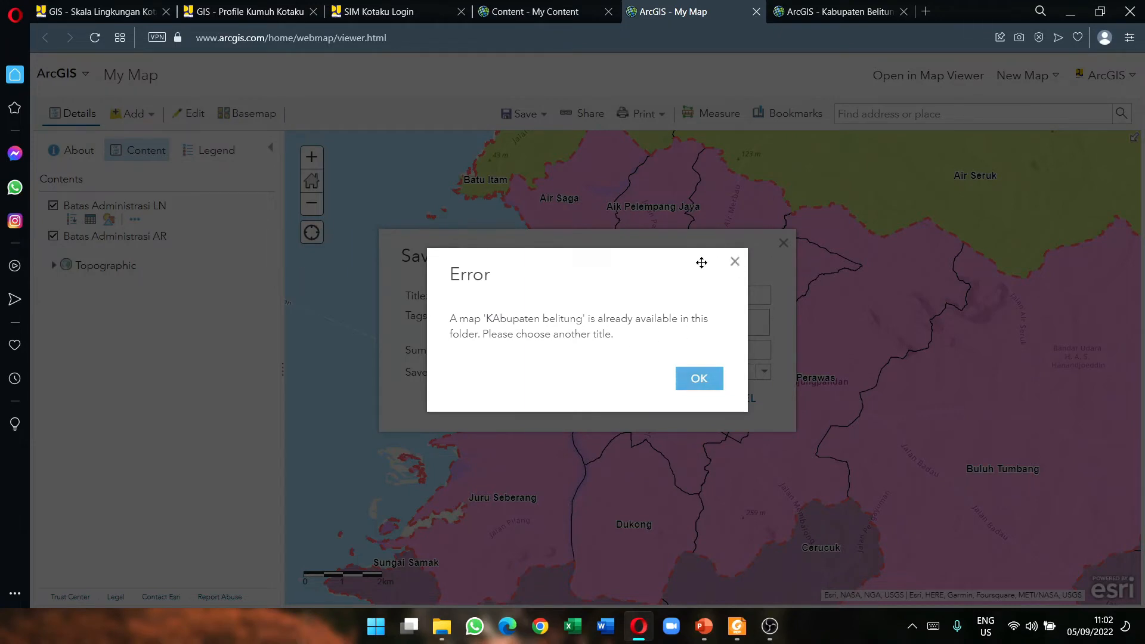
key(Return)
click(605, 300)
text(_)
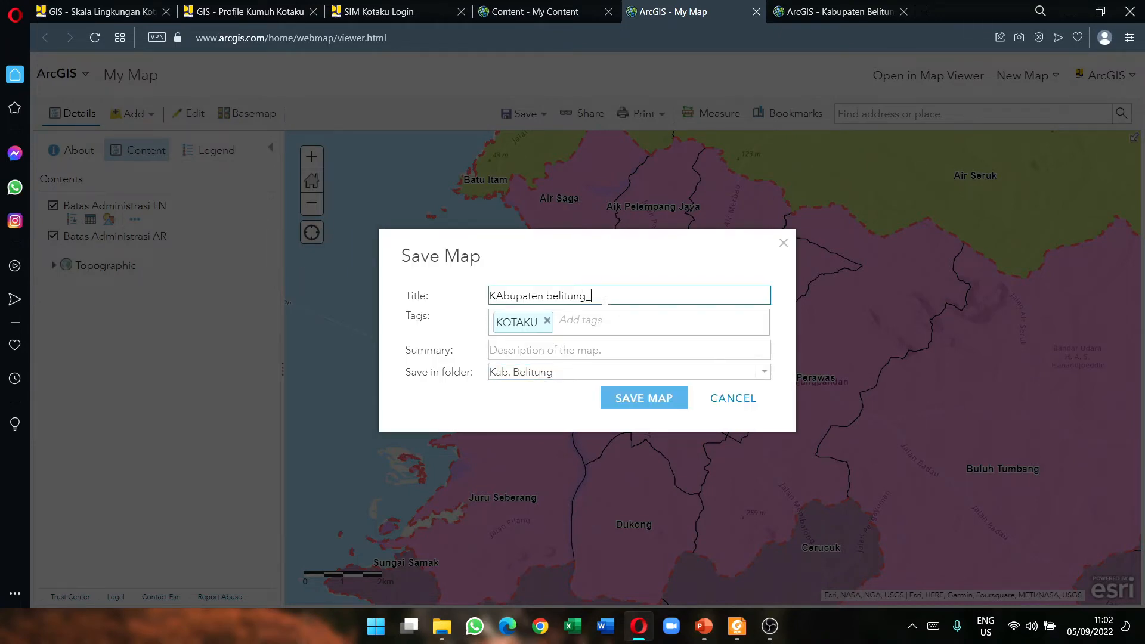
text(dwiyan)
click(647, 400)
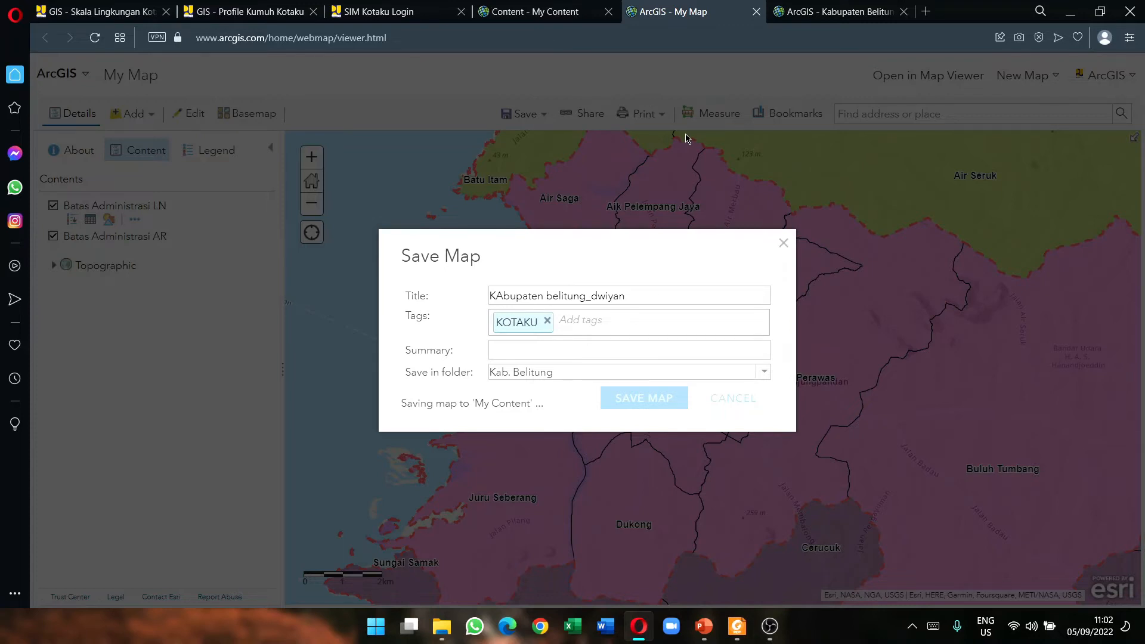
Step: Reload My Content with F5, switching between it and the map while the save runs
click(541, 5)
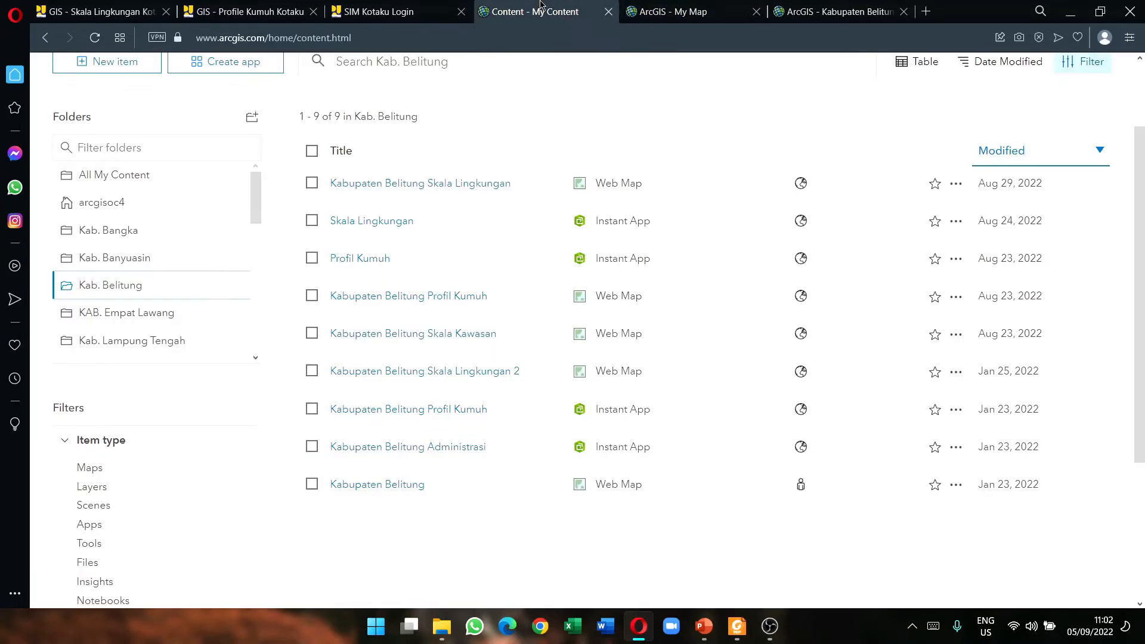
key(F5)
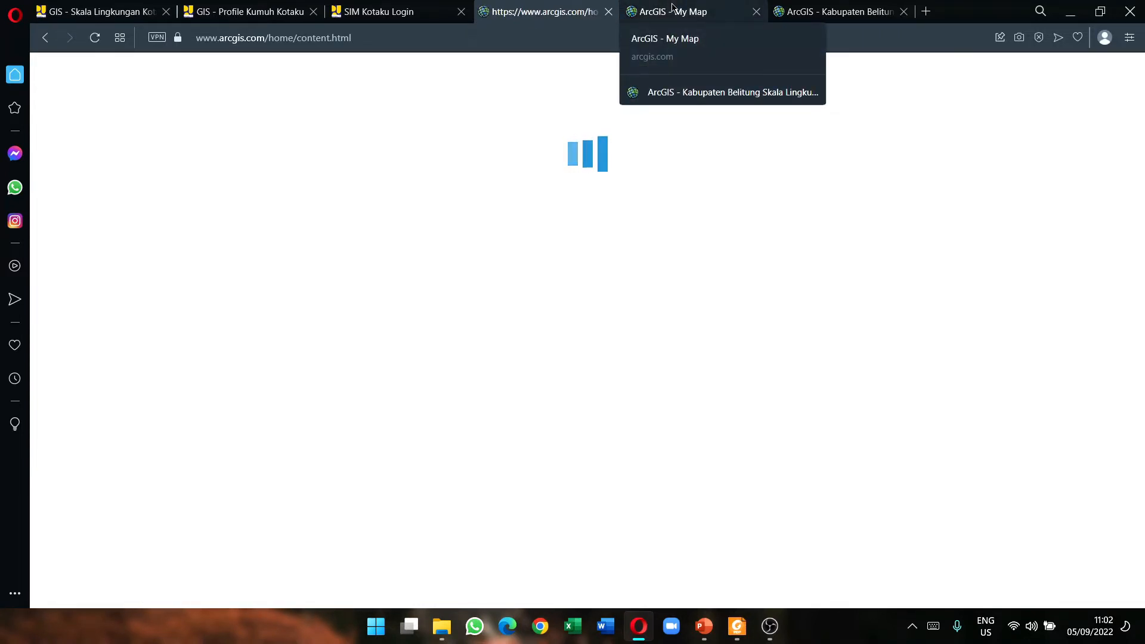
click(672, 7)
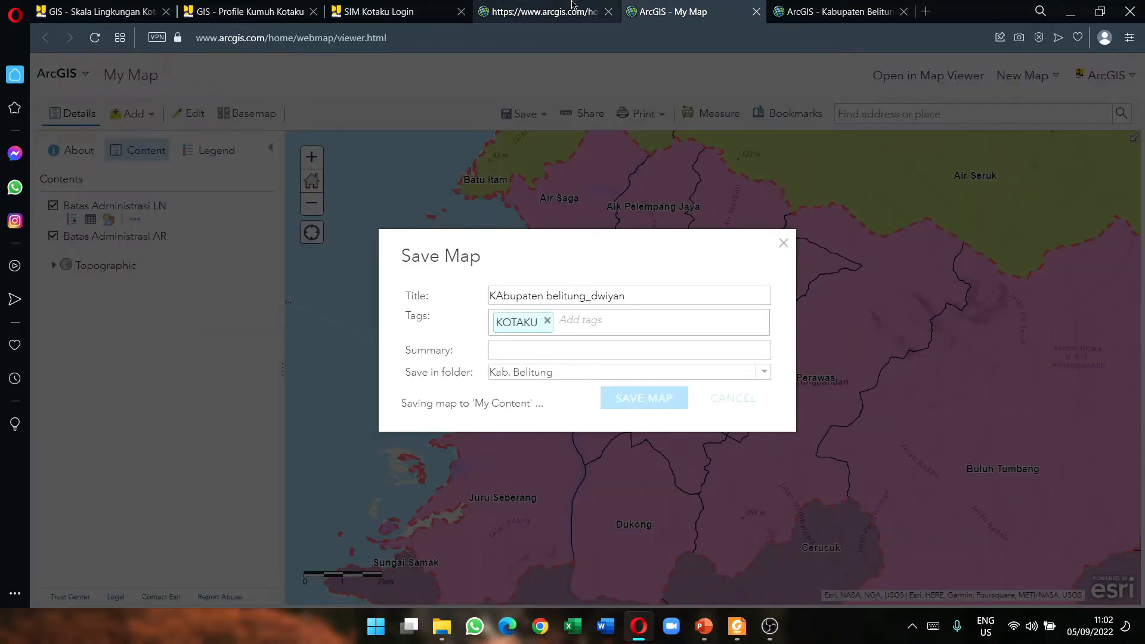
click(569, 5)
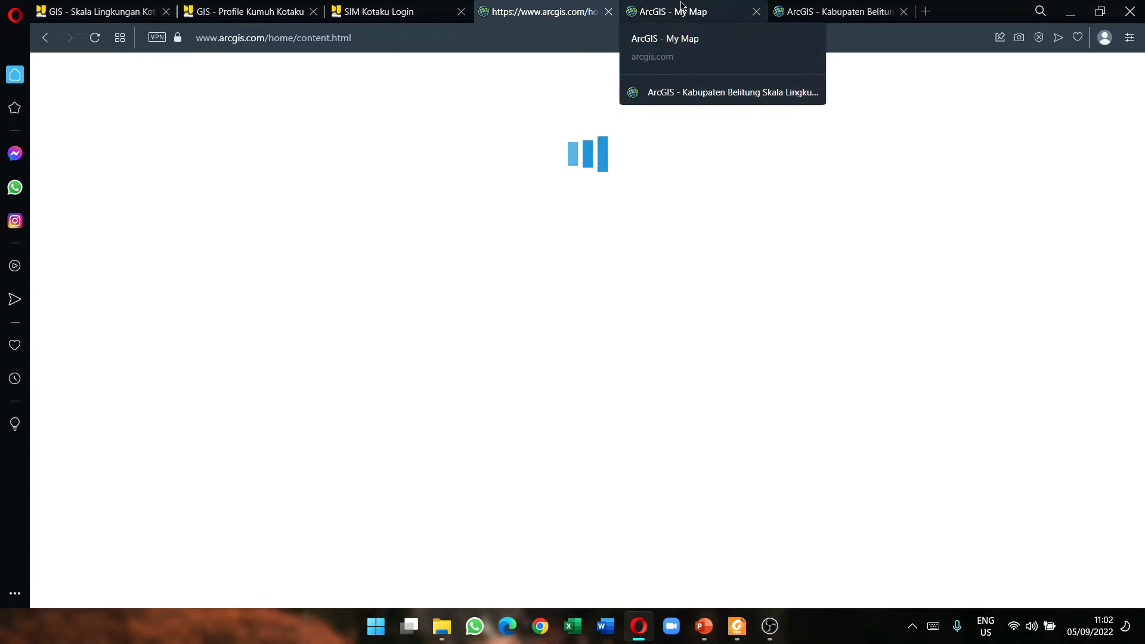
click(646, 6)
click(560, 6)
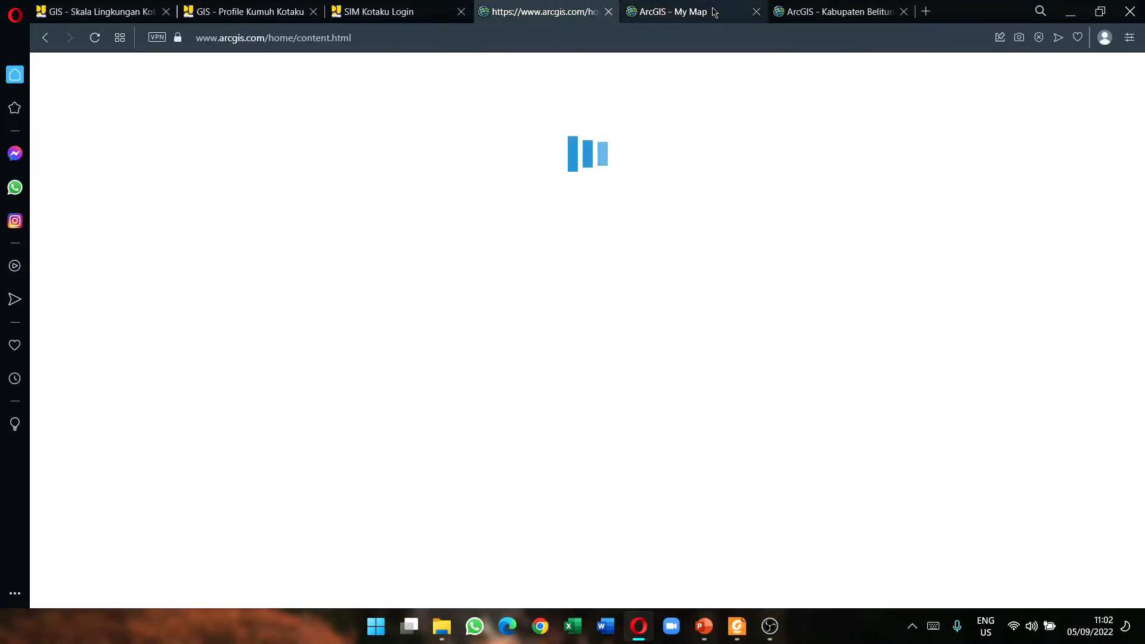
click(673, 11)
key(ctrl+Tab)
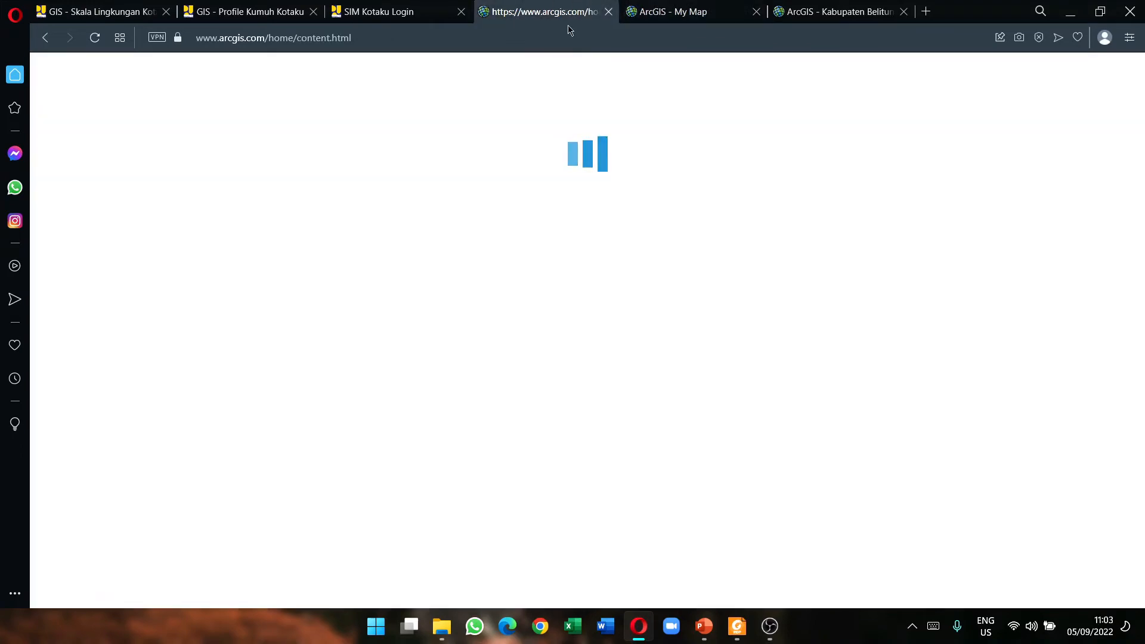
mouse_move(737, 625)
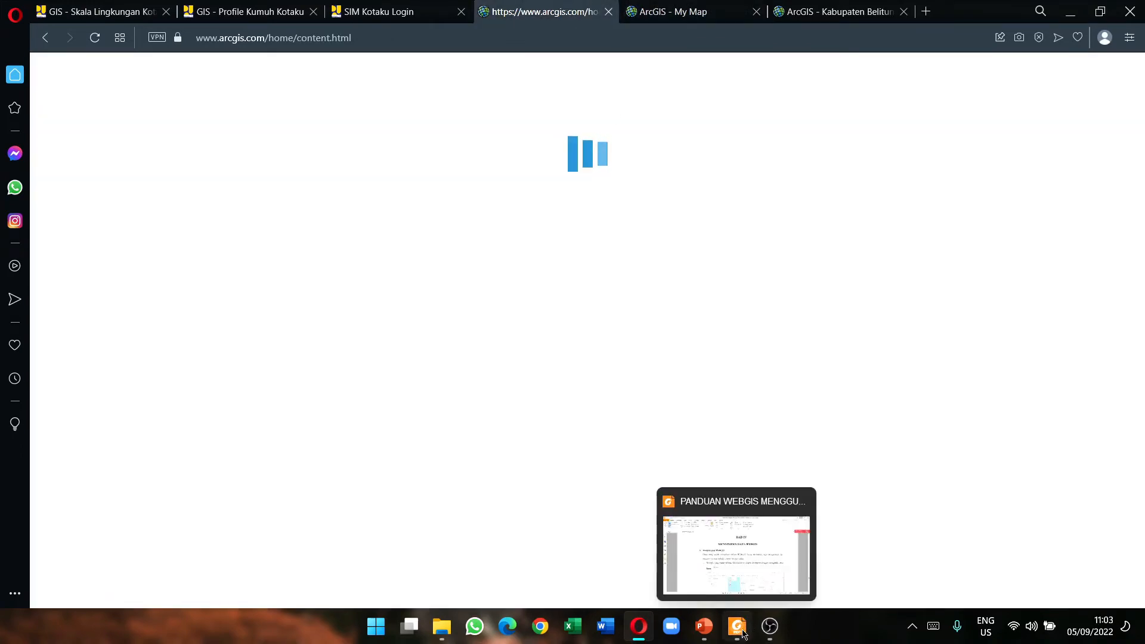
click(727, 598)
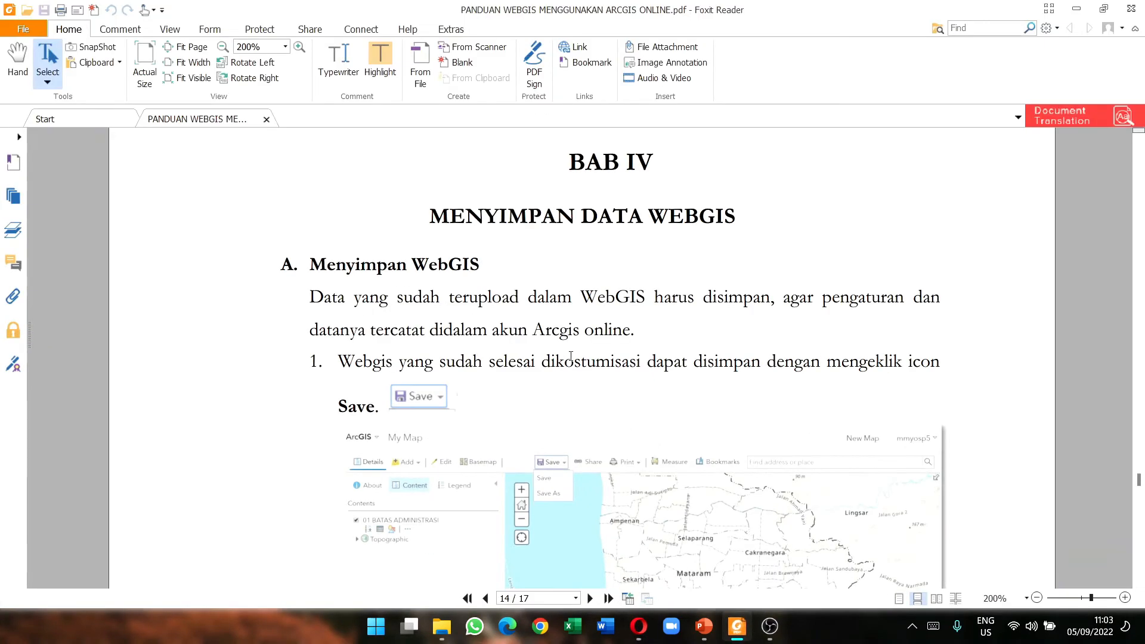
scroll(571, 356, down, 10)
scroll(567, 339, down, 3)
scroll(519, 325, up, 2)
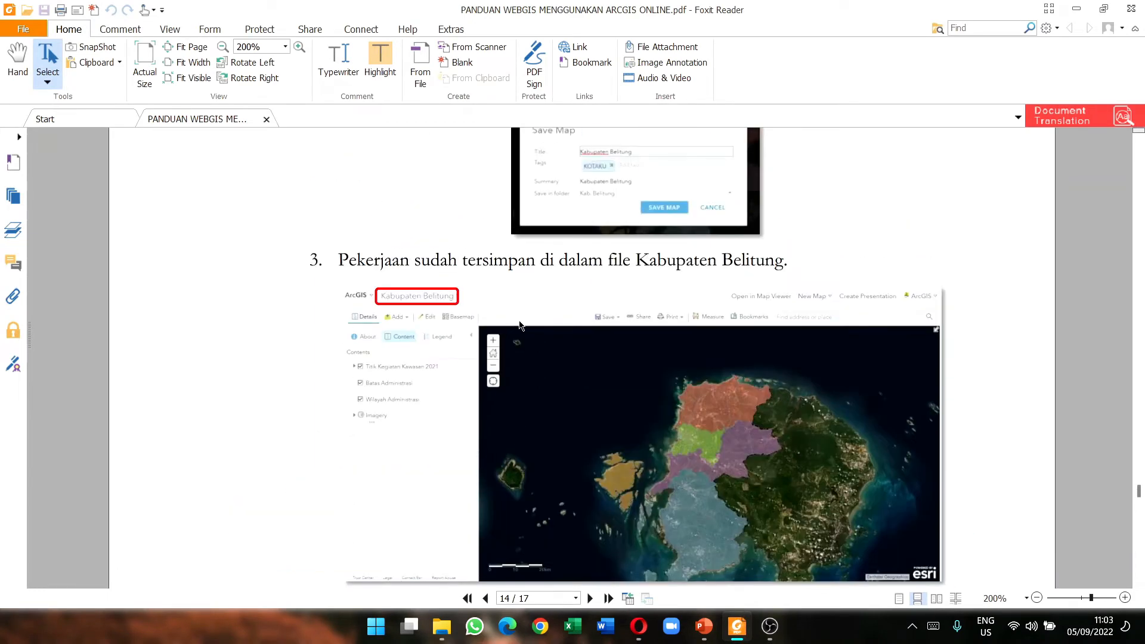
scroll(510, 308, down, 12)
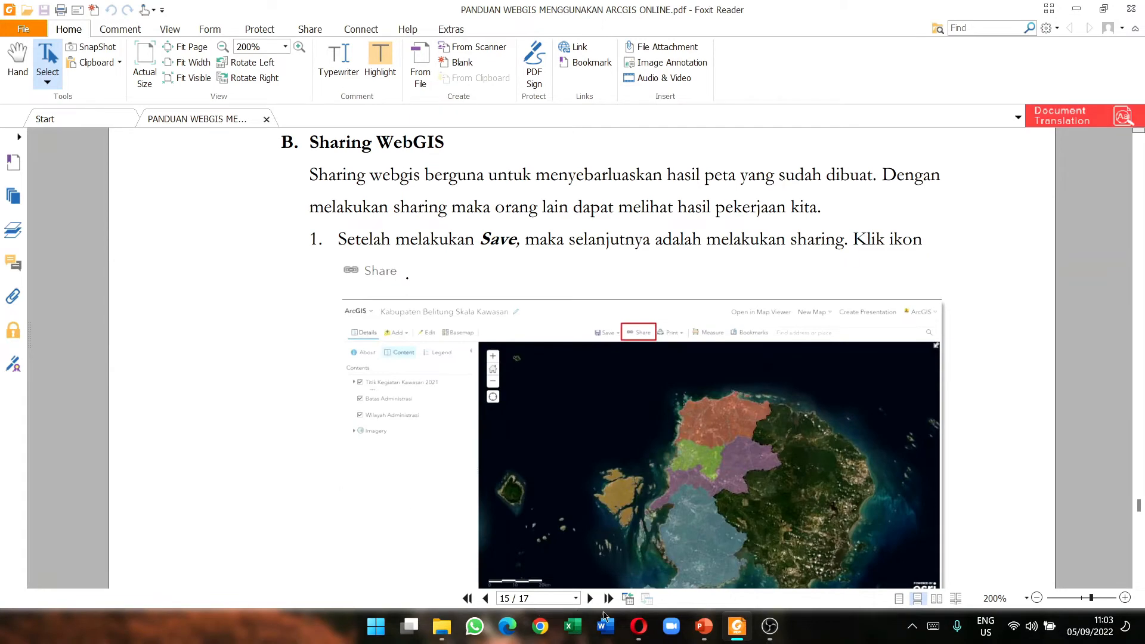
click(639, 627)
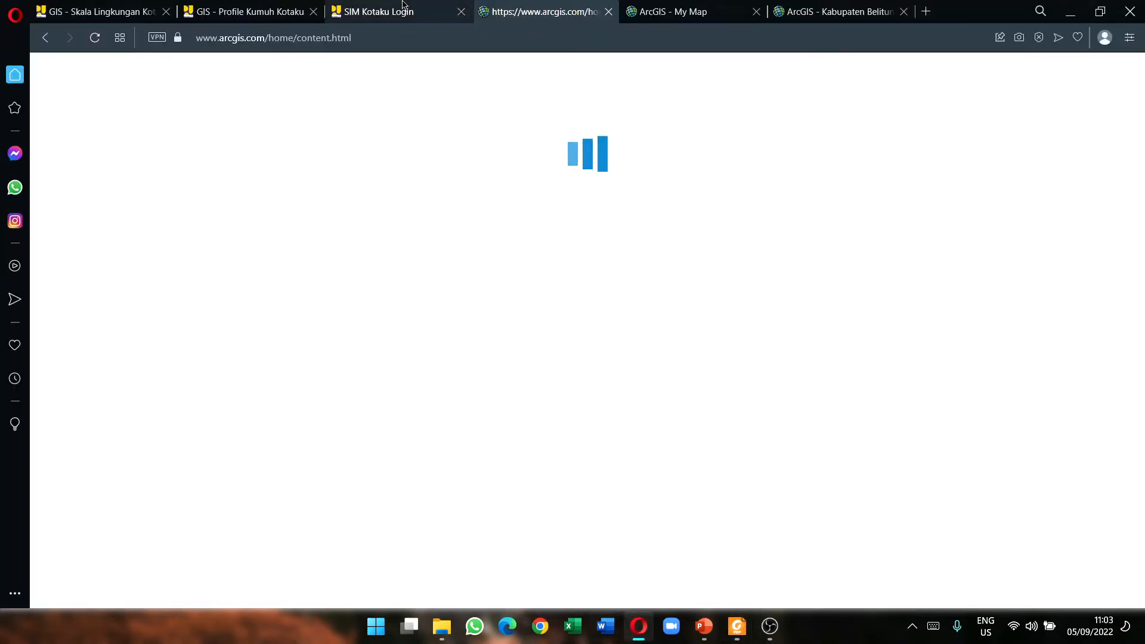
Step: Check the map's save progress until the Kab. Belitung My Content page loads its nine items
click(641, 12)
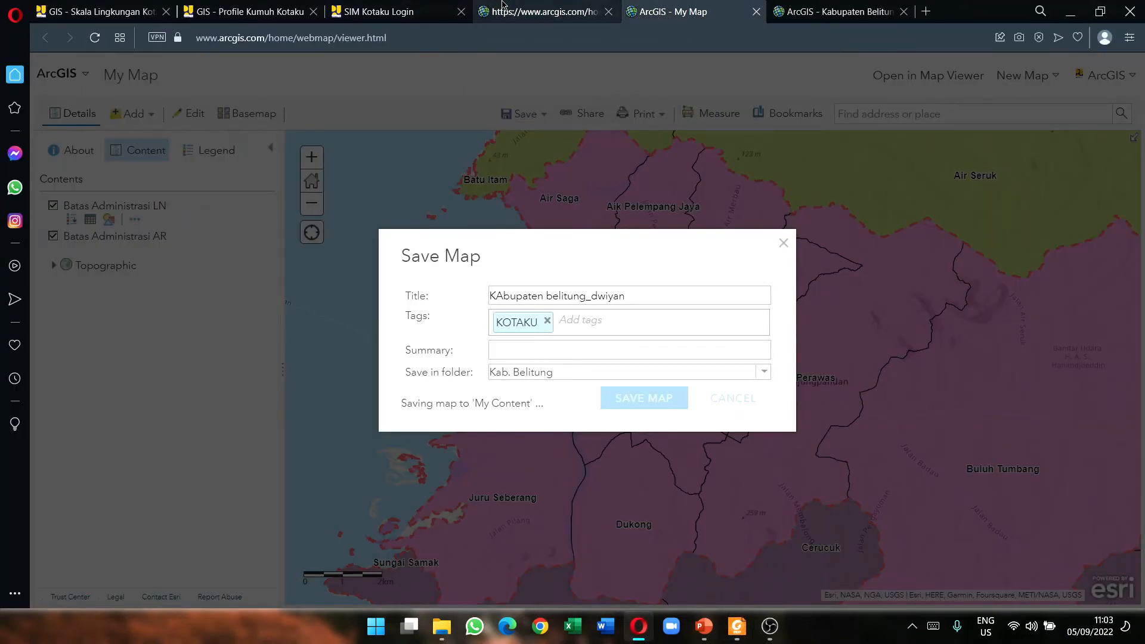
click(506, 8)
click(697, 8)
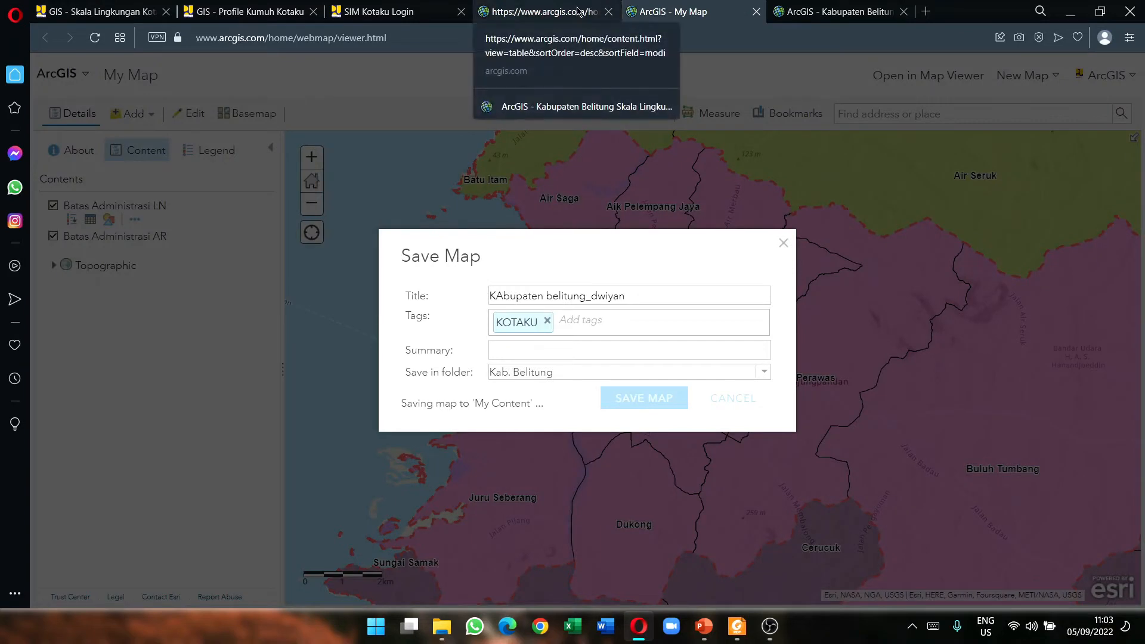
click(578, 11)
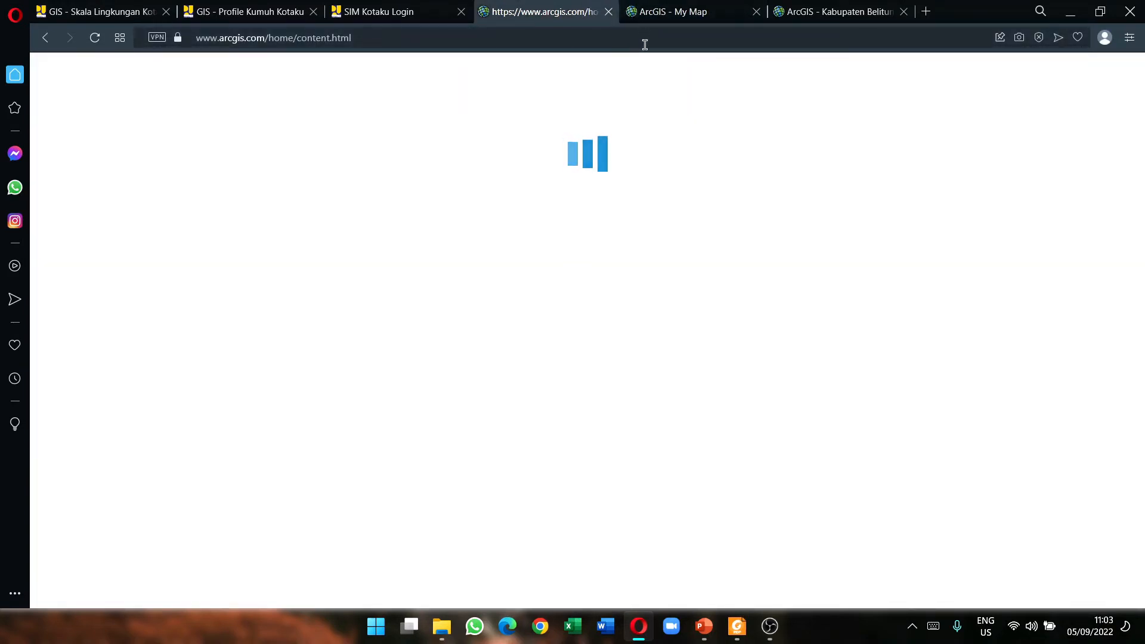
click(656, 14)
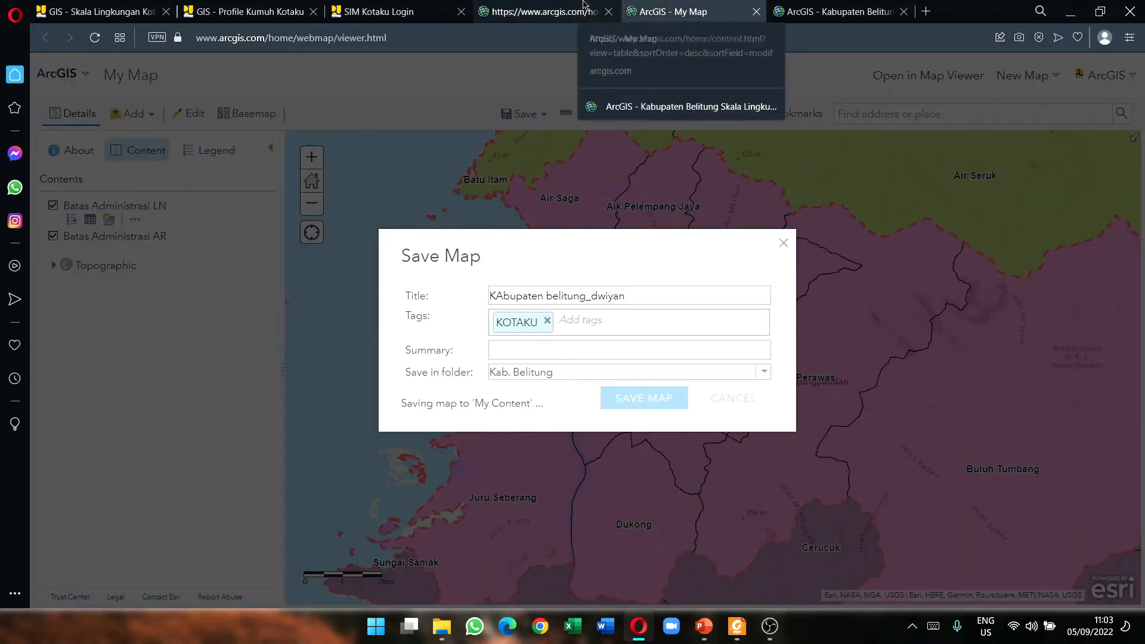
click(550, 7)
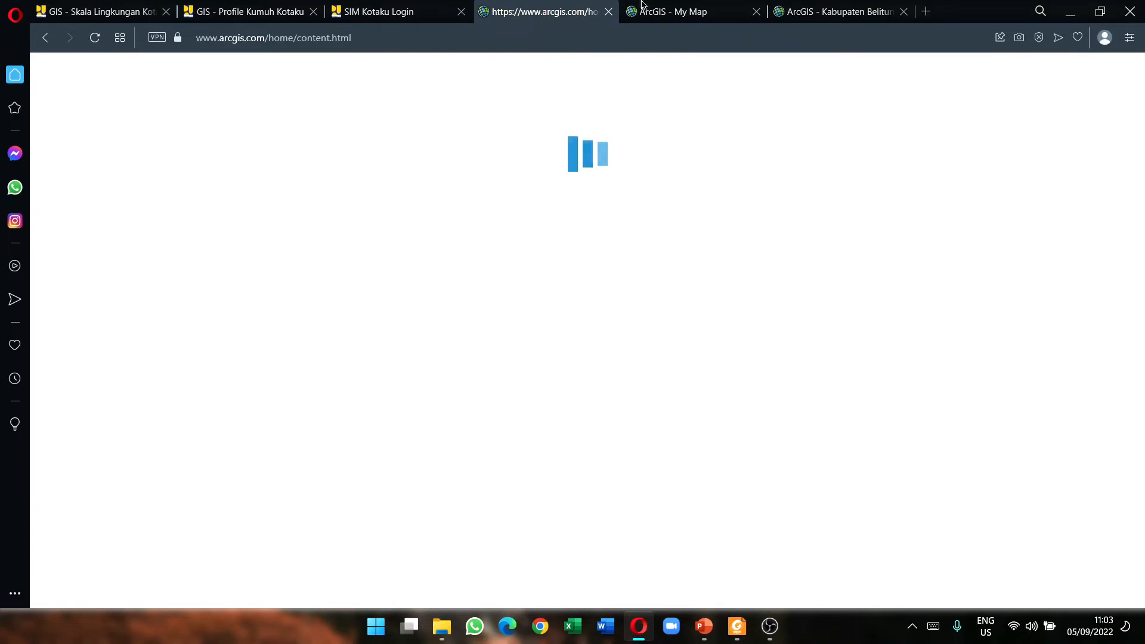
click(655, 12)
click(550, 7)
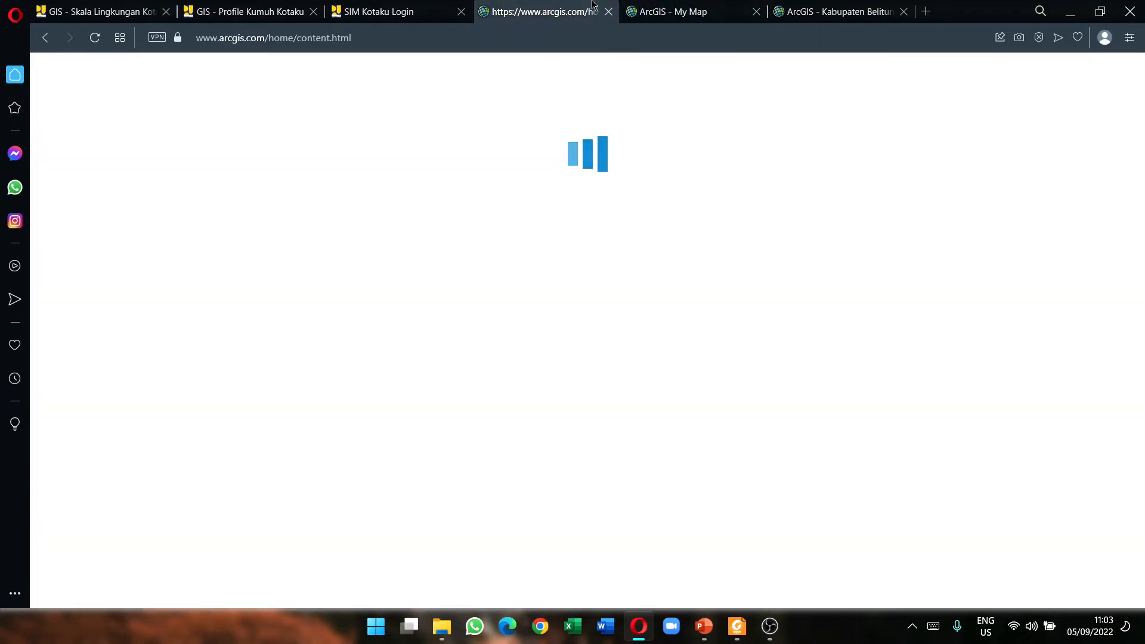
click(689, 10)
click(802, 10)
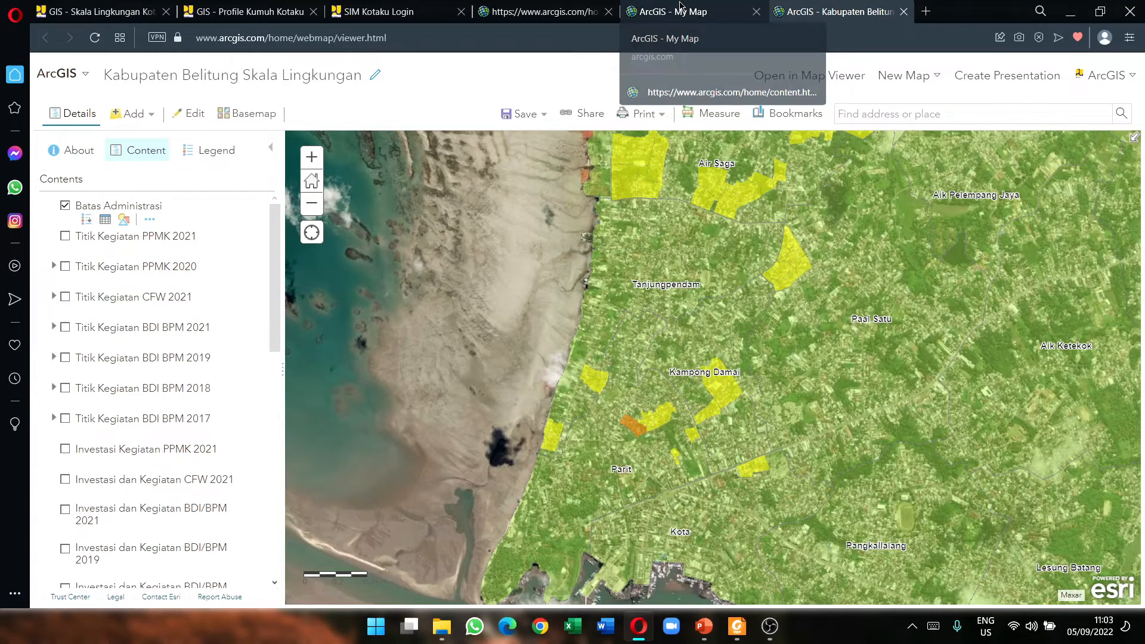
click(680, 9)
click(561, 4)
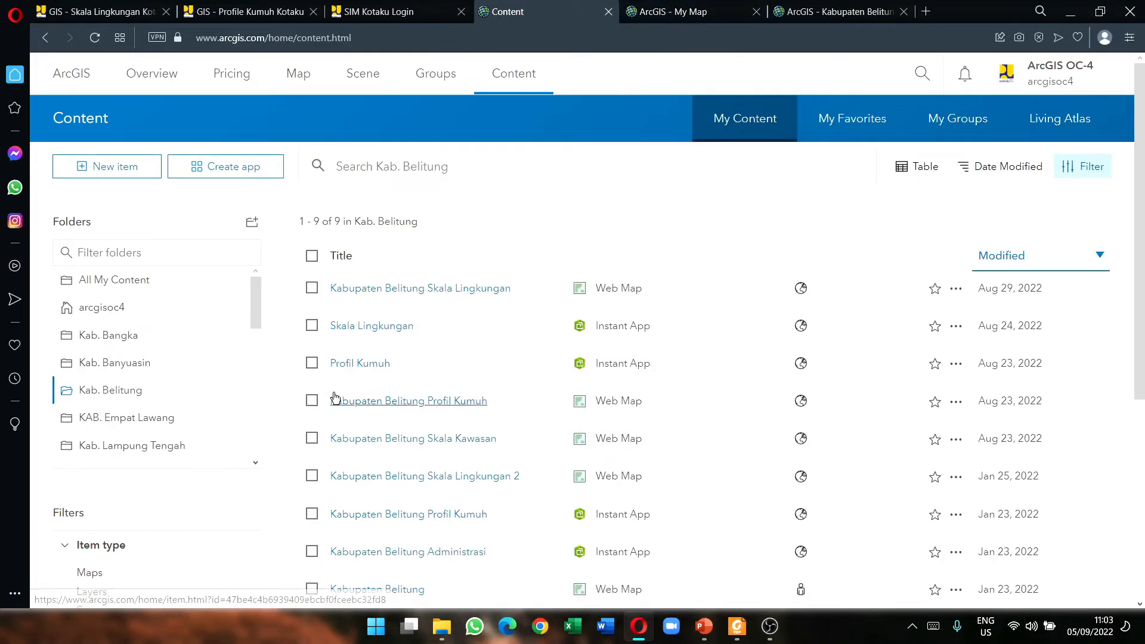
Step: Return to the saved KAbupaten belitung_dwiyan map and select its title text
scroll(495, 326, down, 4)
scroll(494, 326, down, 1)
scroll(430, 356, up, 4)
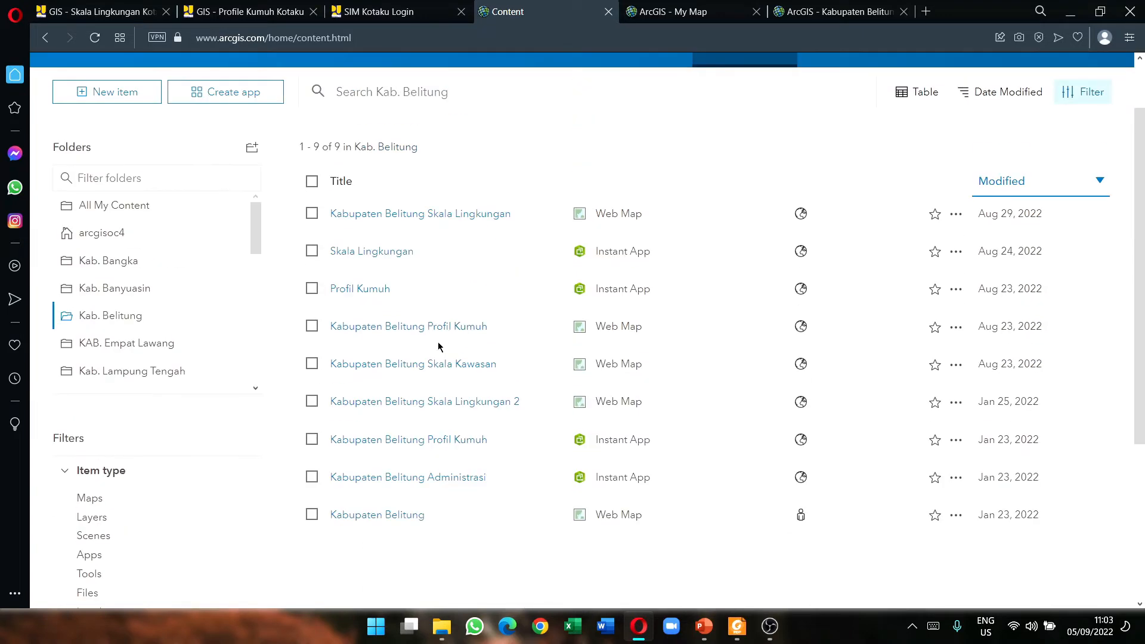
click(706, 7)
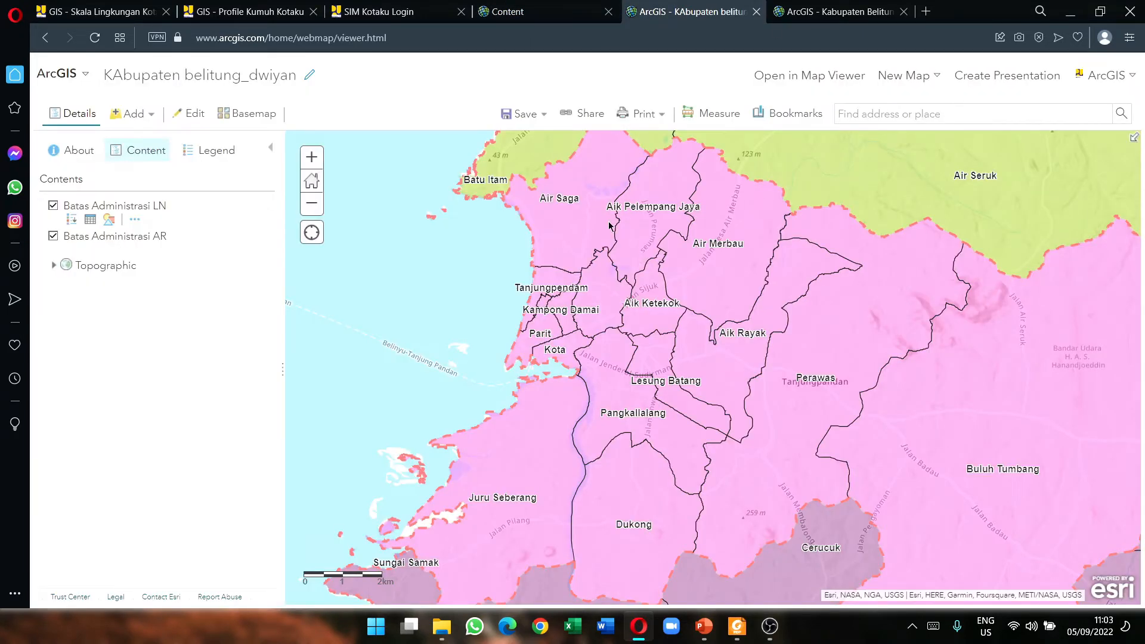
click(507, 11)
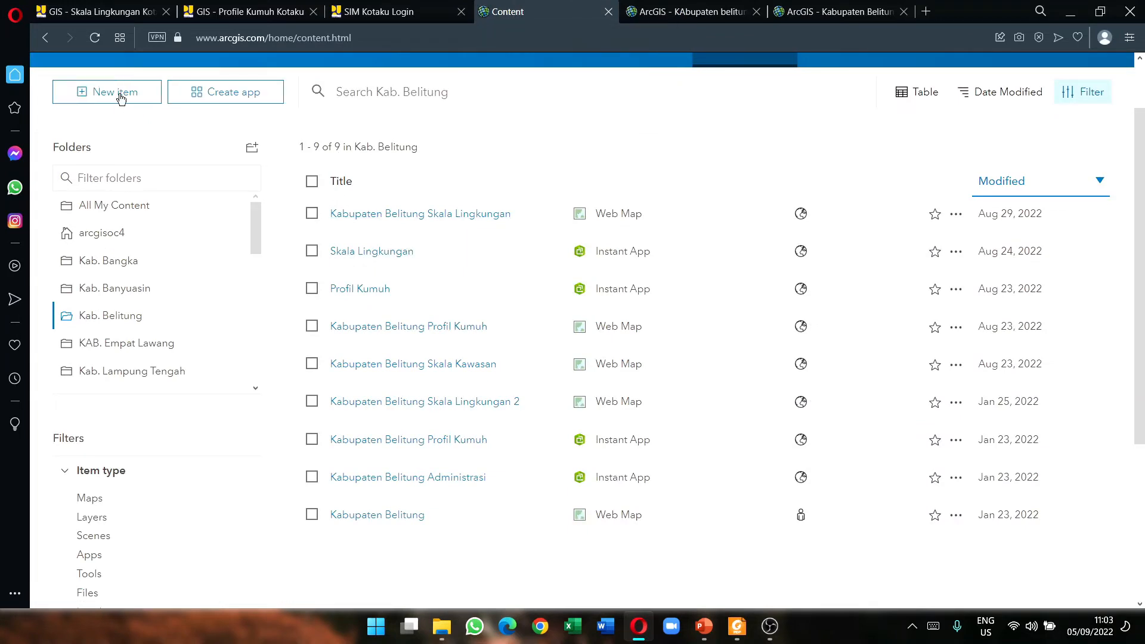
click(97, 40)
click(627, 16)
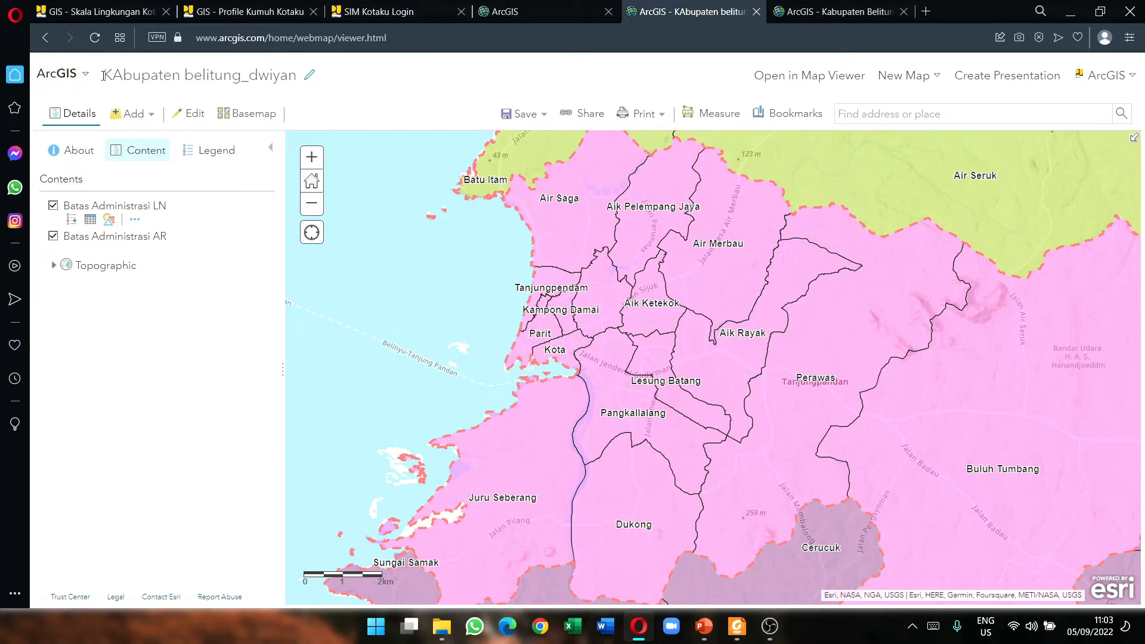
drag(105, 75, 295, 76)
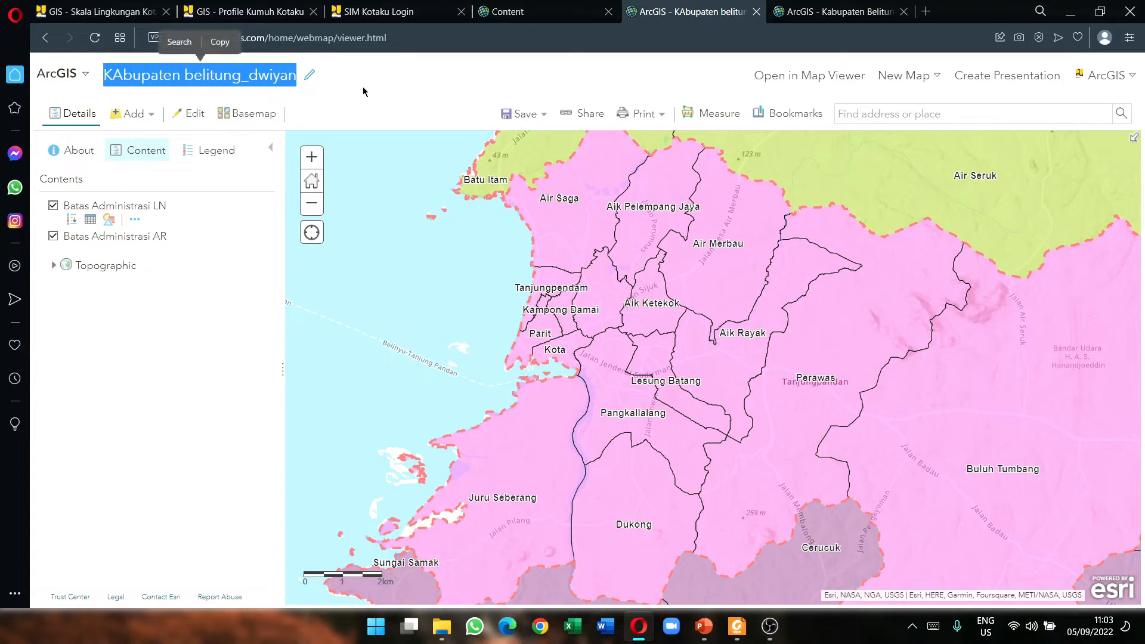
click(294, 89)
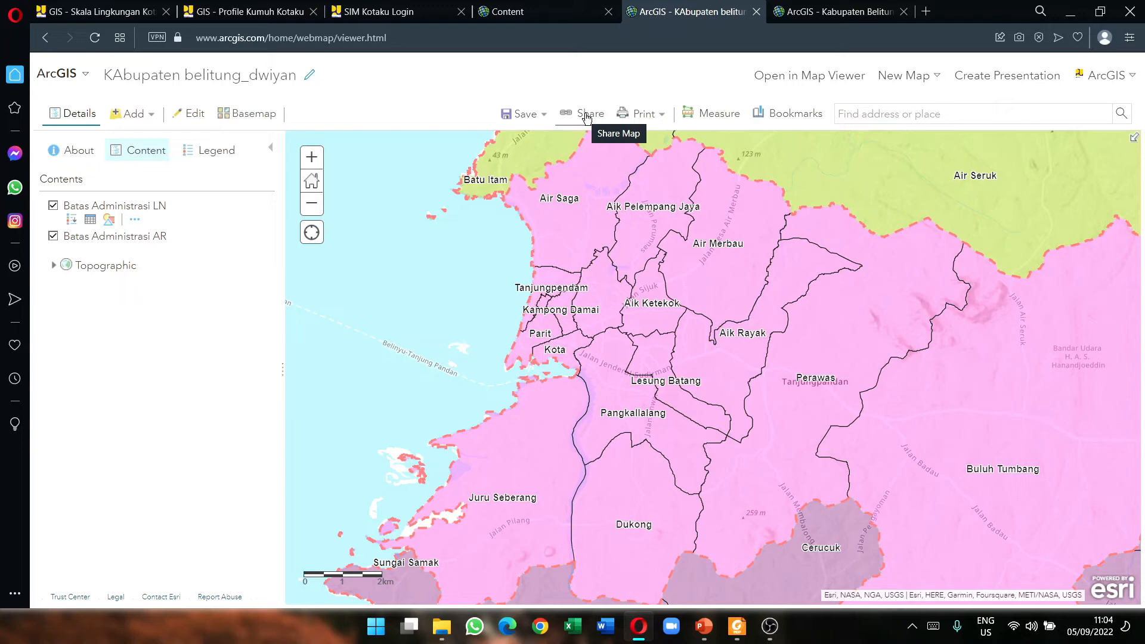
Step: Share the KAbupaten belitung_dwiyan map publicly with Everyone
click(587, 119)
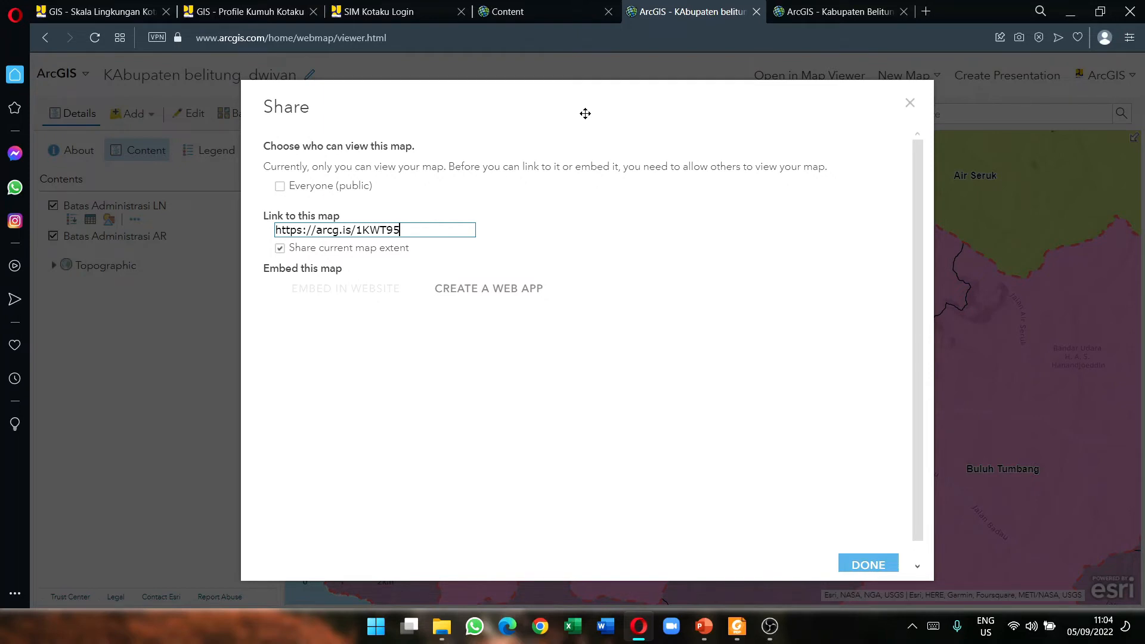
click(313, 188)
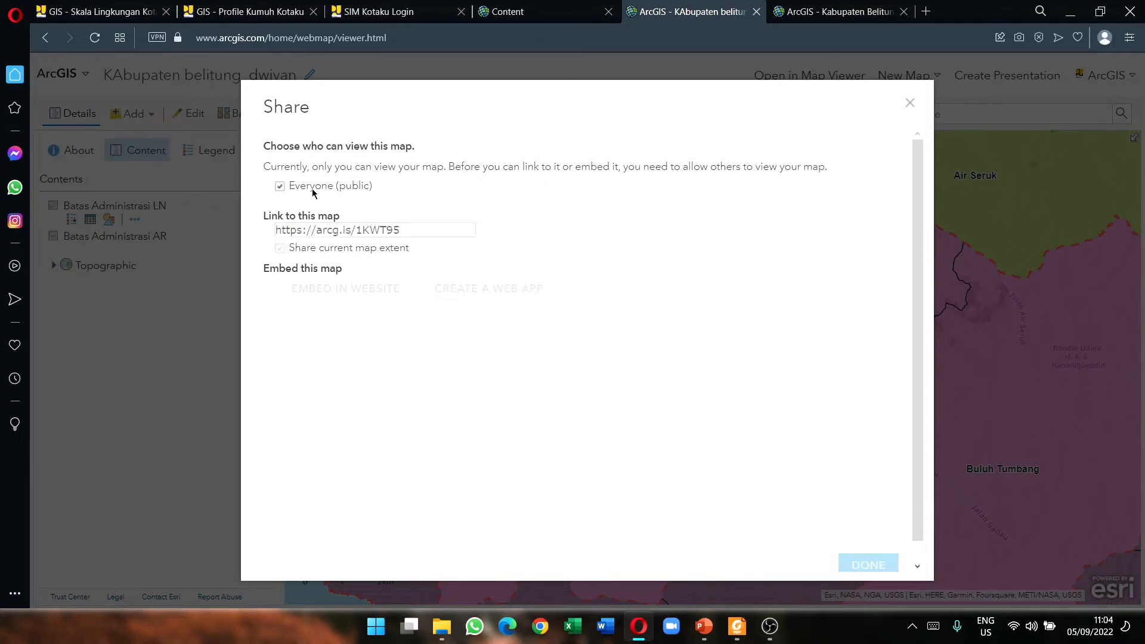
click(439, 235)
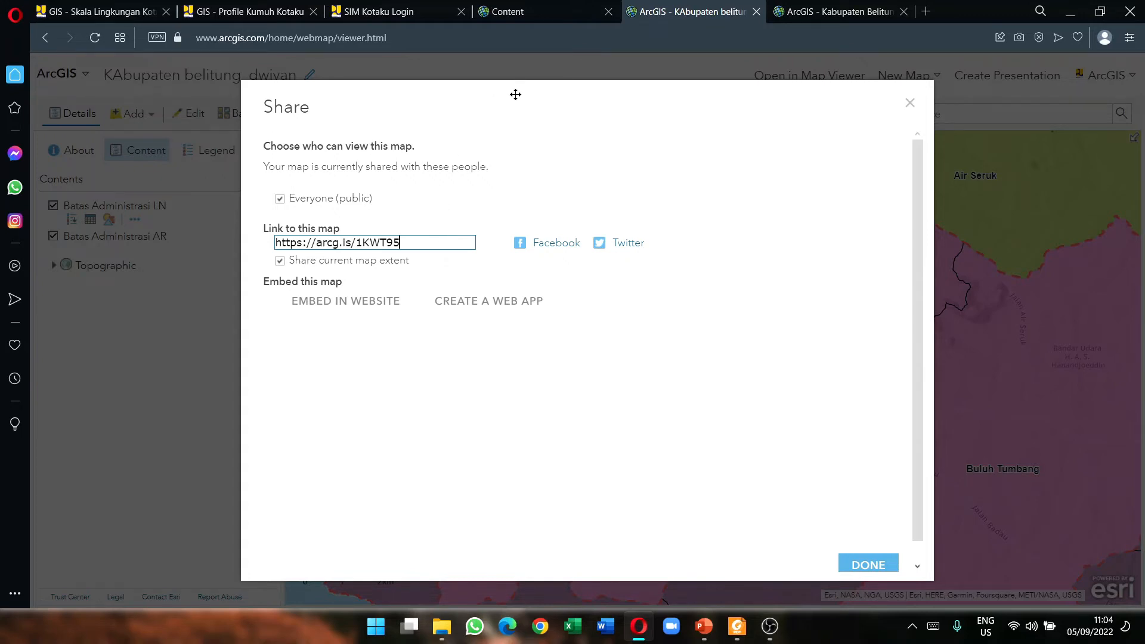
Step: Select the map's short link, then bring up the Embed in Website options
drag(515, 95, 660, 88)
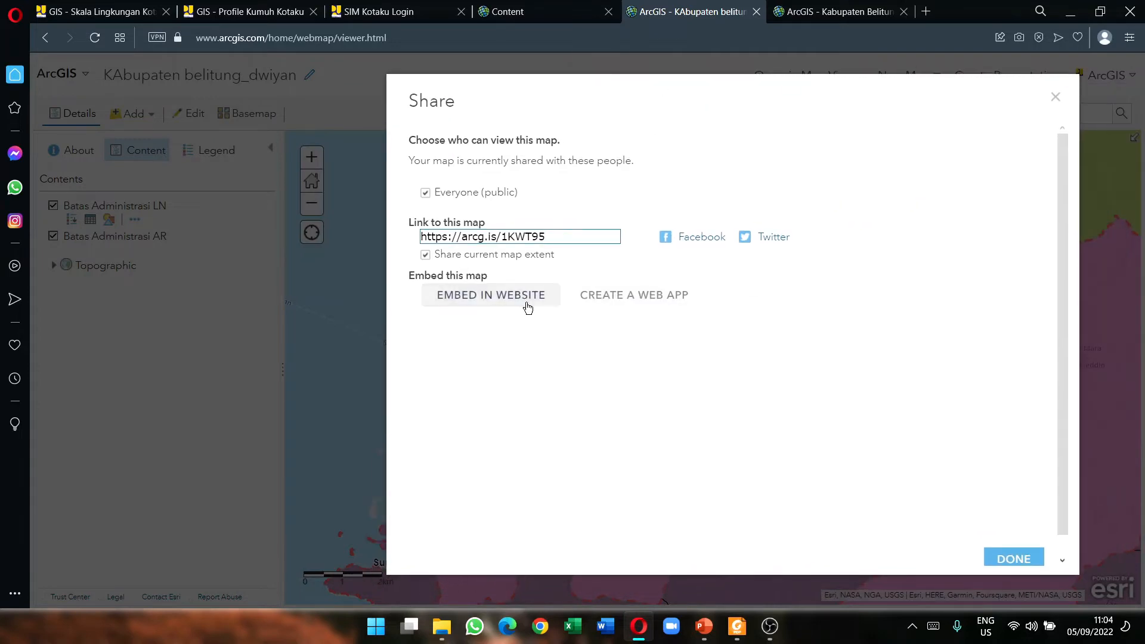
drag(560, 234, 419, 236)
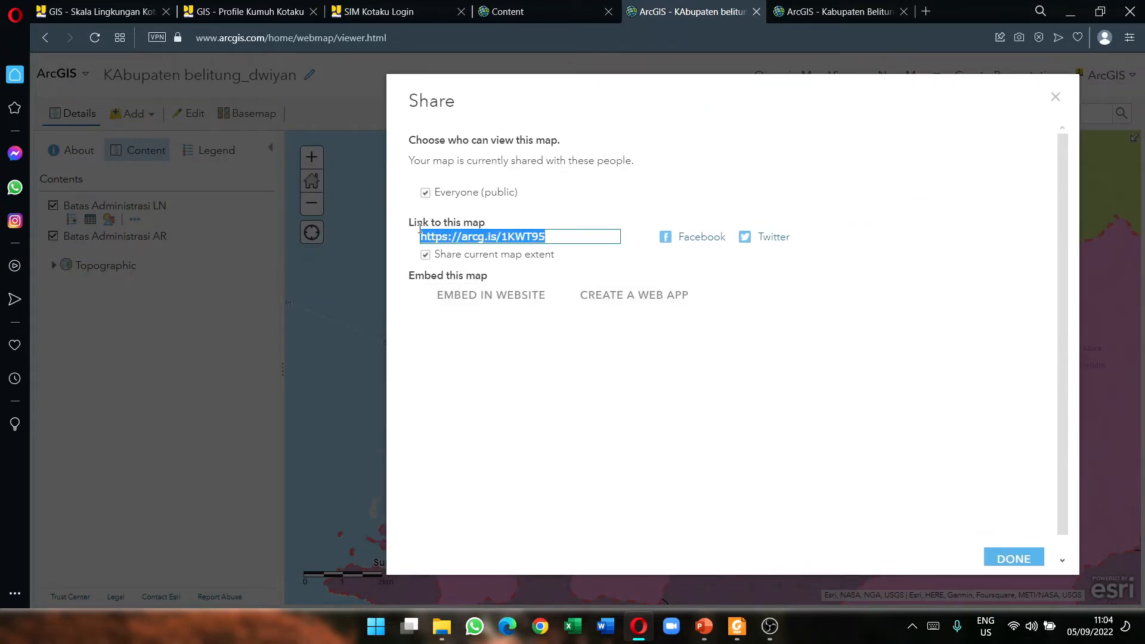
drag(679, 80, 601, 167)
drag(699, 84, 525, 197)
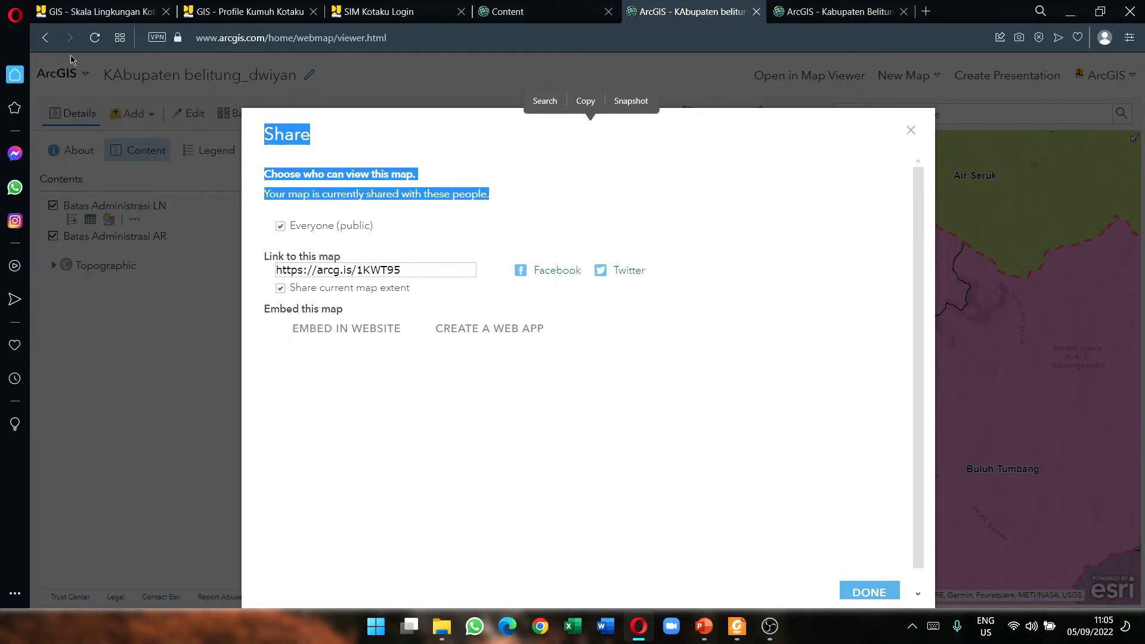
click(405, 273)
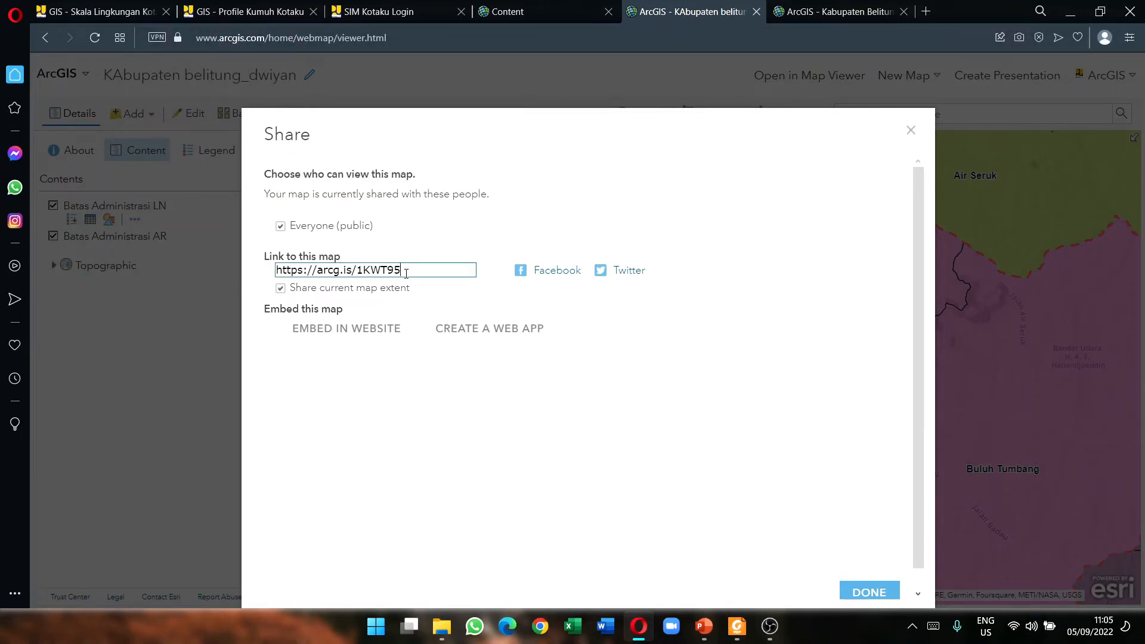
drag(410, 268, 276, 276)
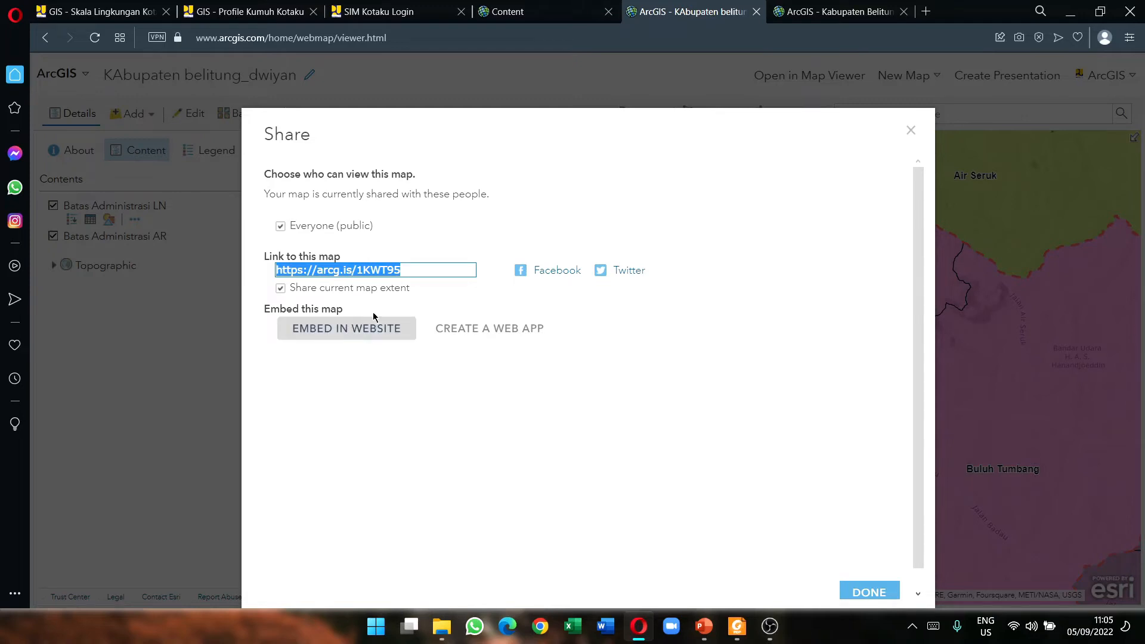
click(434, 269)
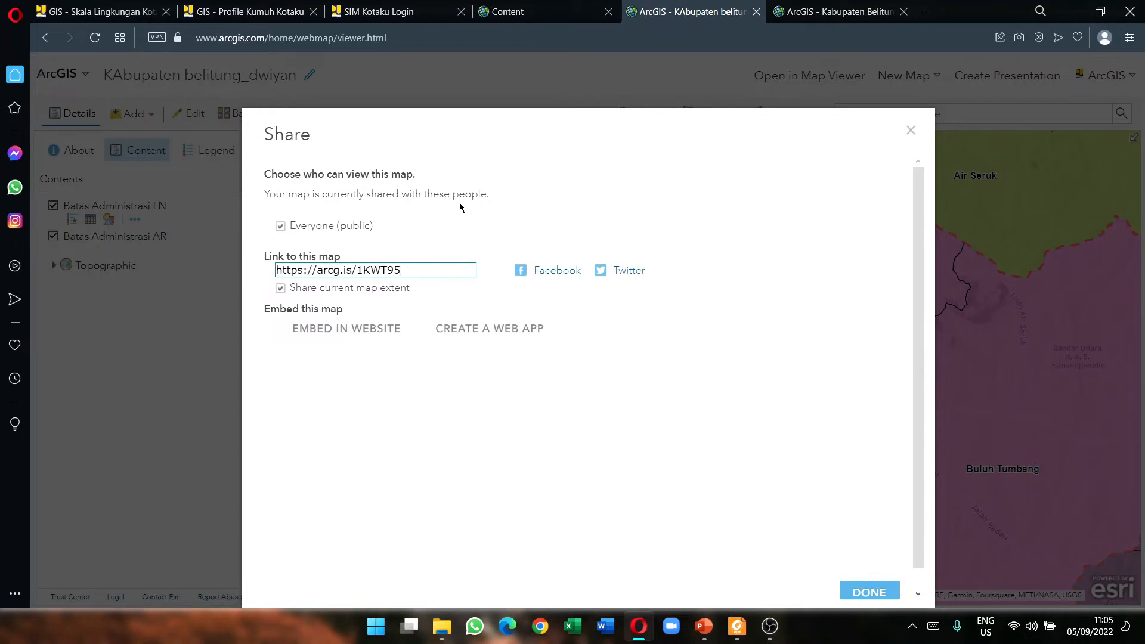
click(328, 329)
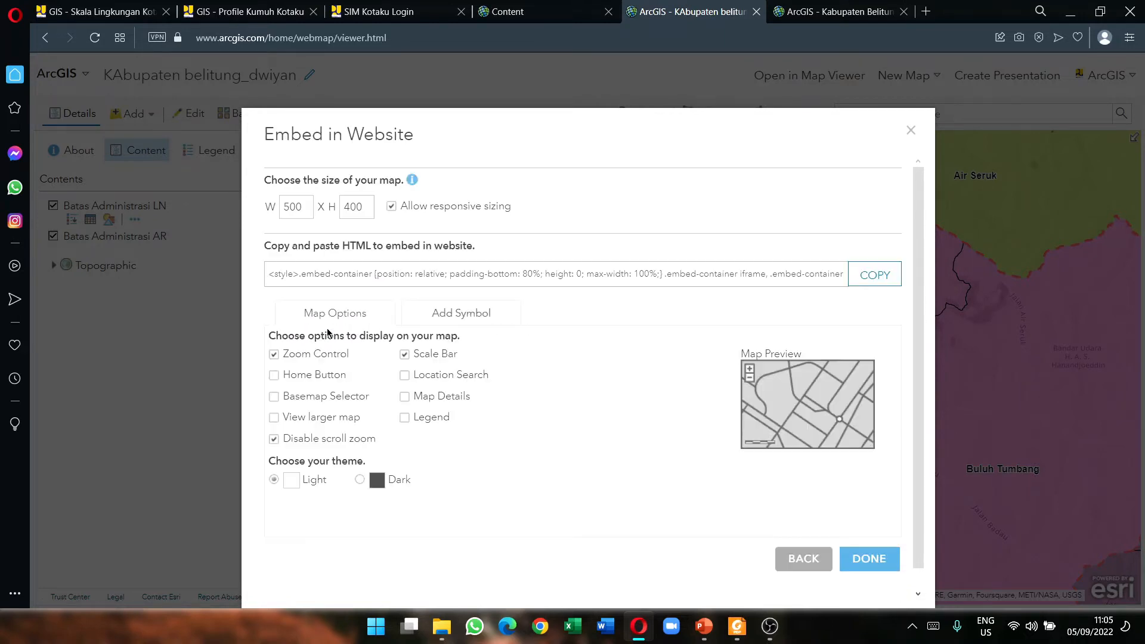
Step: Inspect the embed's 500×400 width and height fields and its HTML code
click(309, 209)
click(598, 284)
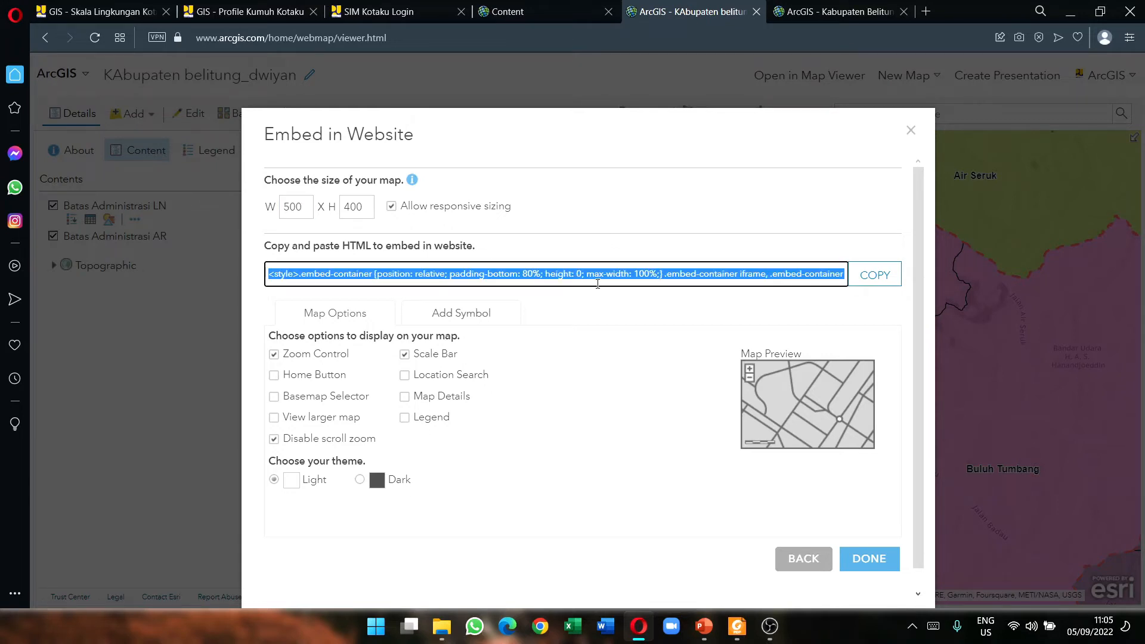
click(486, 274)
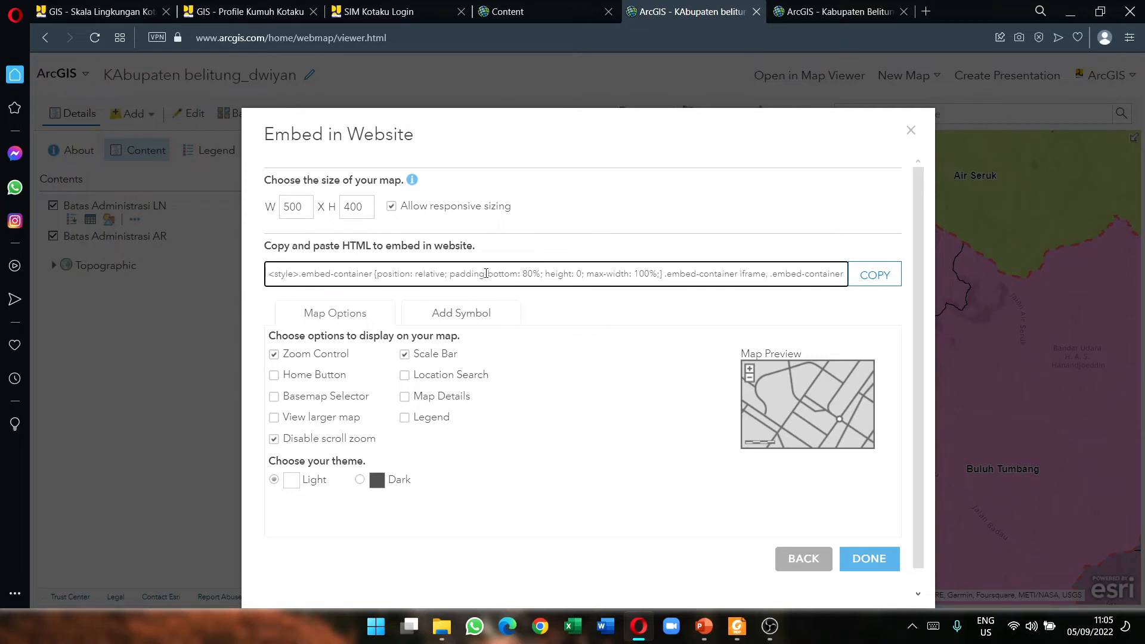
click(297, 204)
click(350, 207)
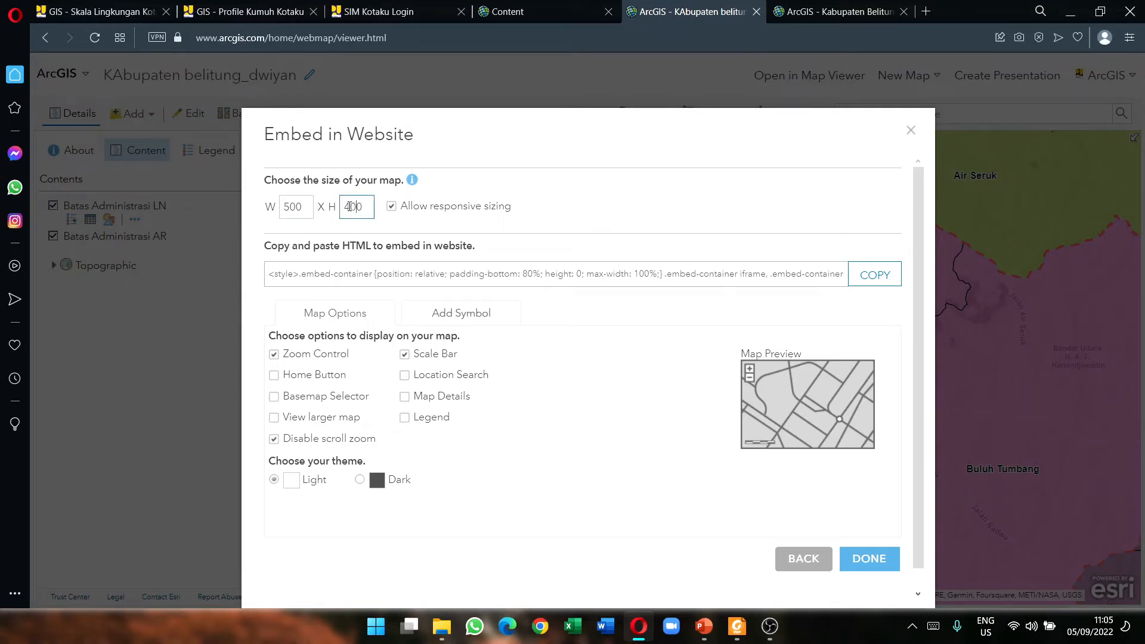
click(300, 206)
Step: Try Home Button and Basemap Selector, uncheck View larger map, and go back to Share
click(302, 376)
click(292, 380)
click(310, 398)
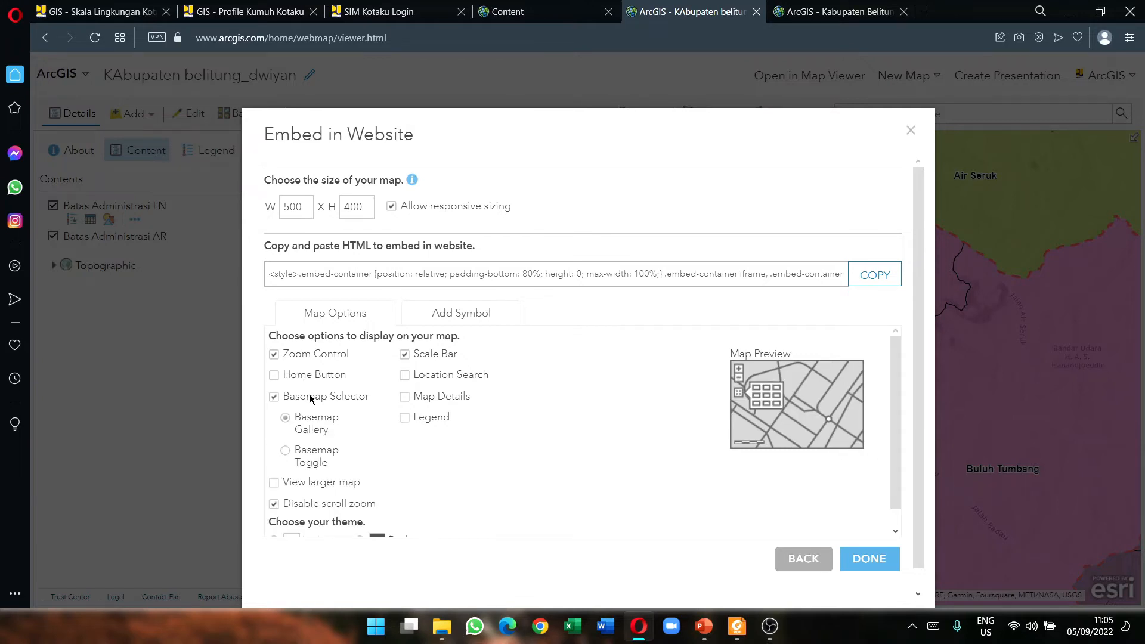
click(301, 398)
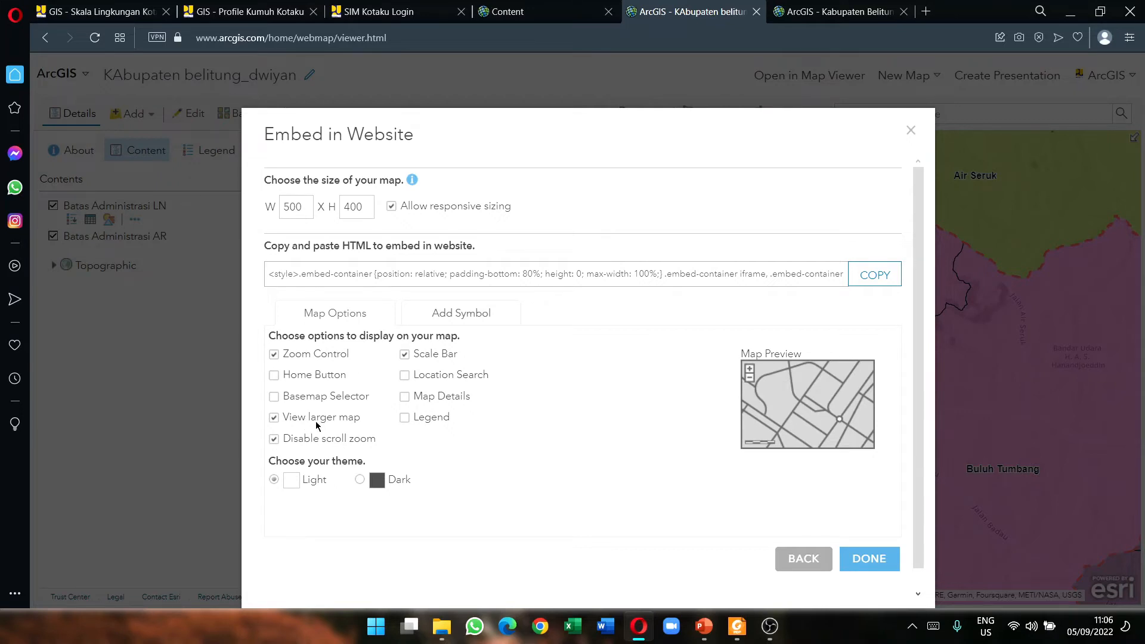
click(318, 422)
click(798, 567)
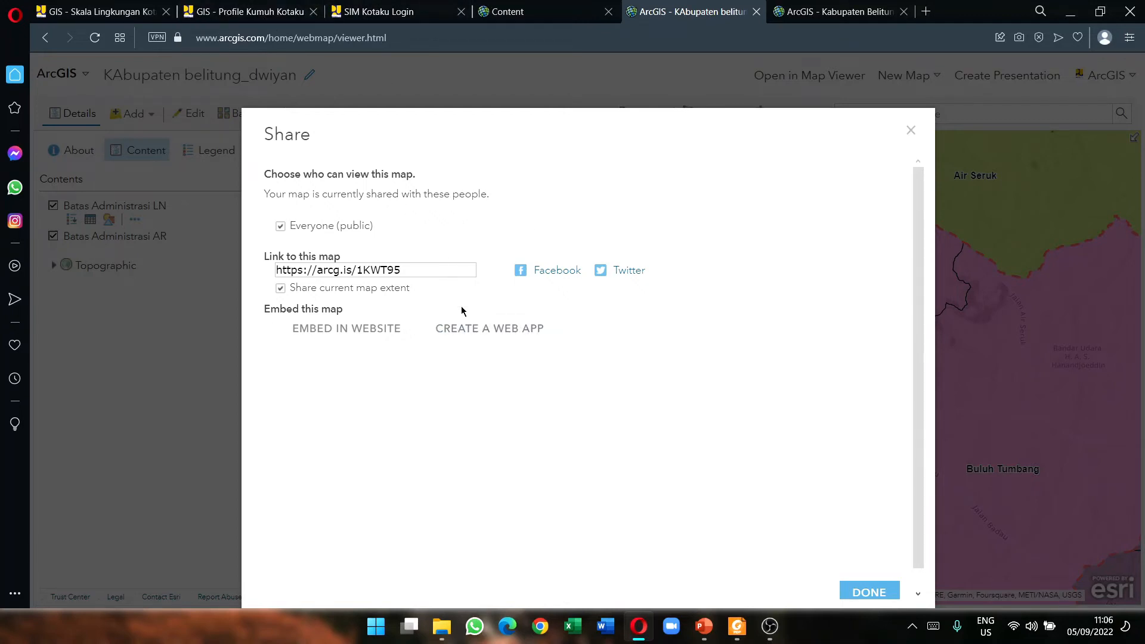
Step: Start Create a Web App, checking the Profil Kumuh map's layer list in the SIM Kotaku portal
click(479, 335)
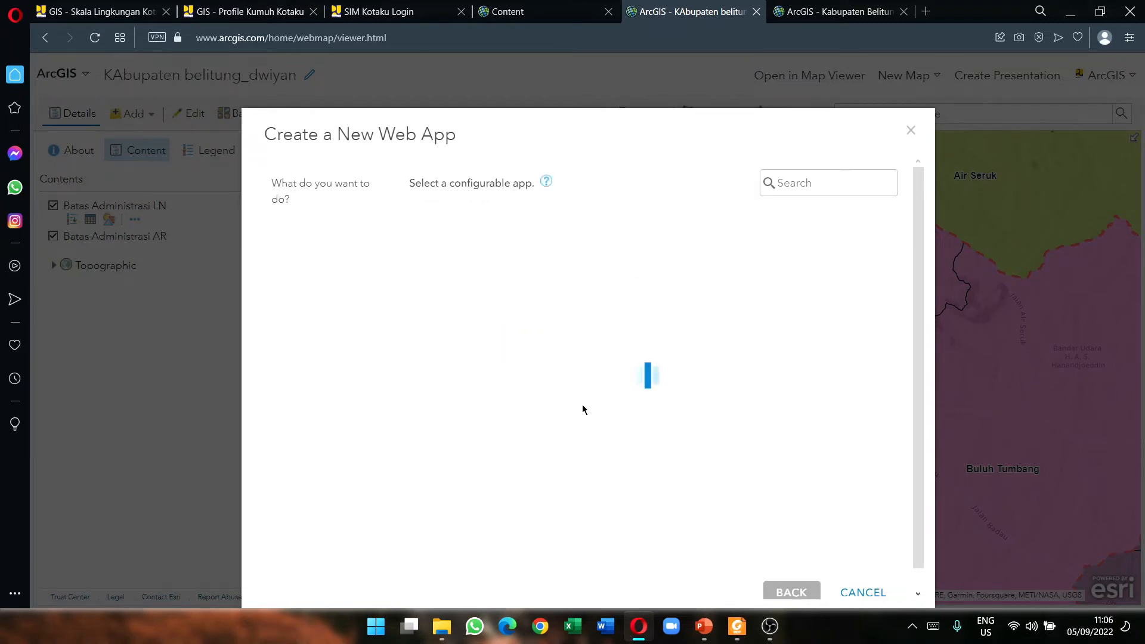
click(380, 8)
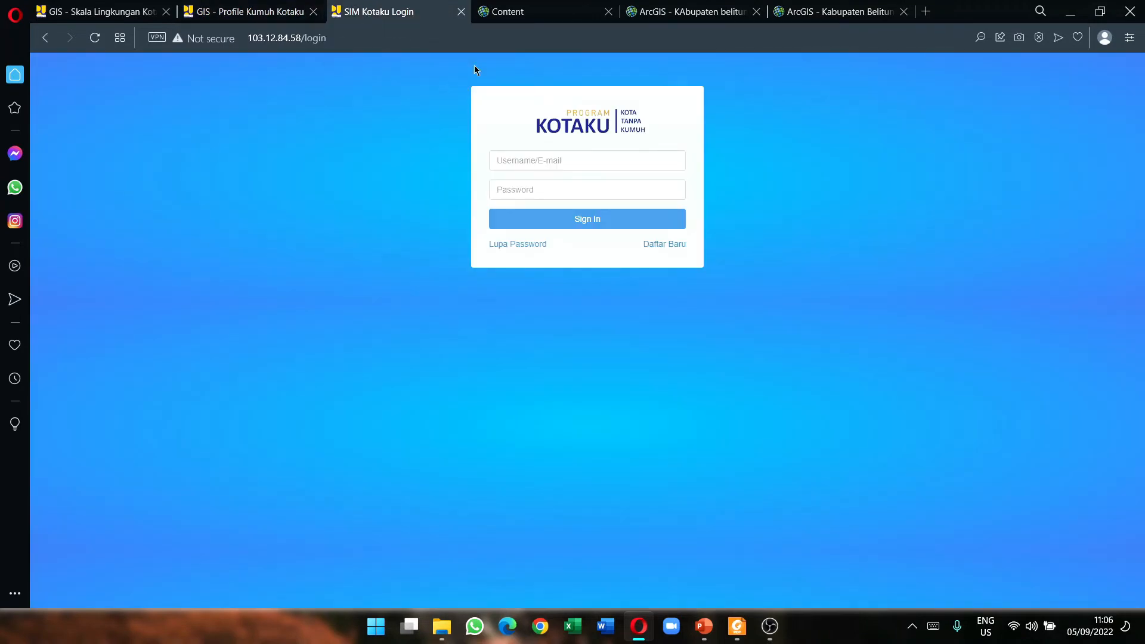
click(250, 11)
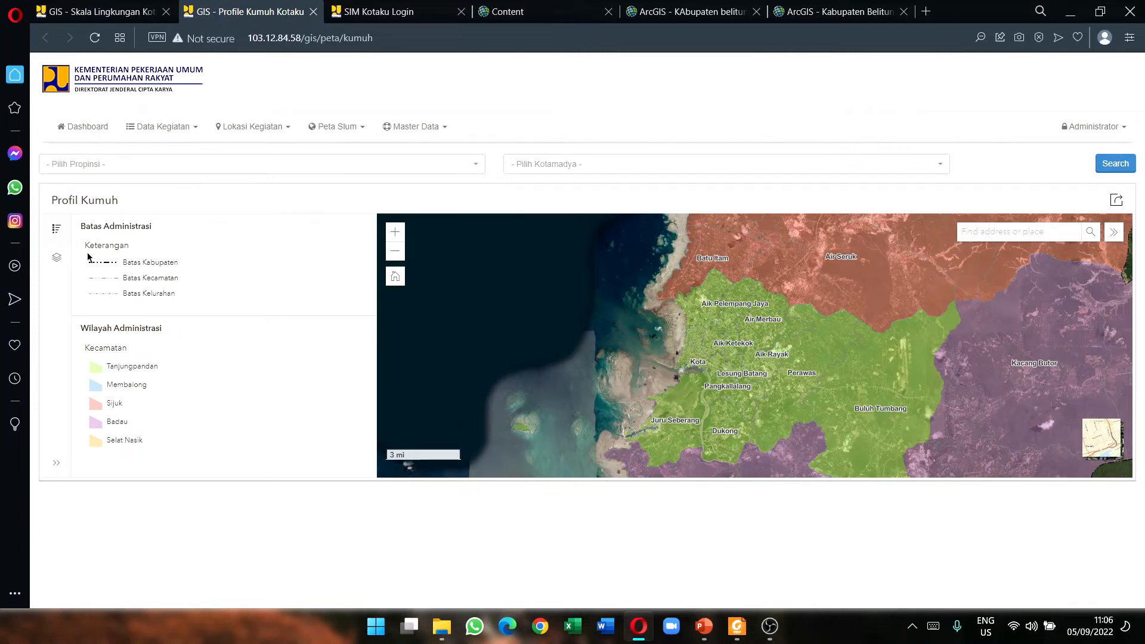
click(63, 259)
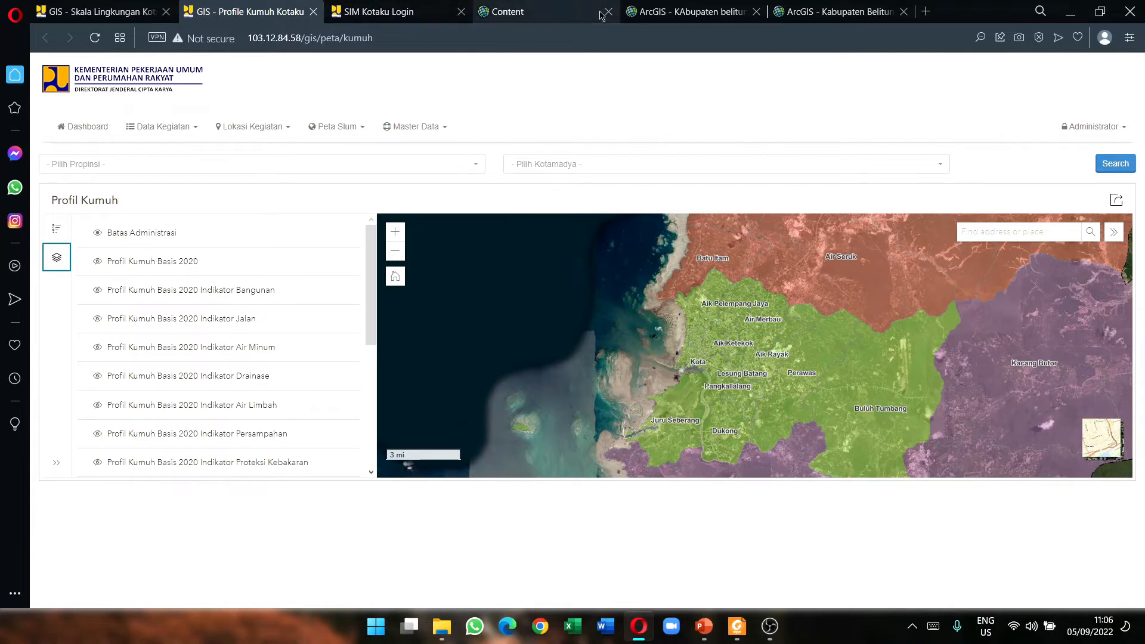
click(746, 13)
click(781, 13)
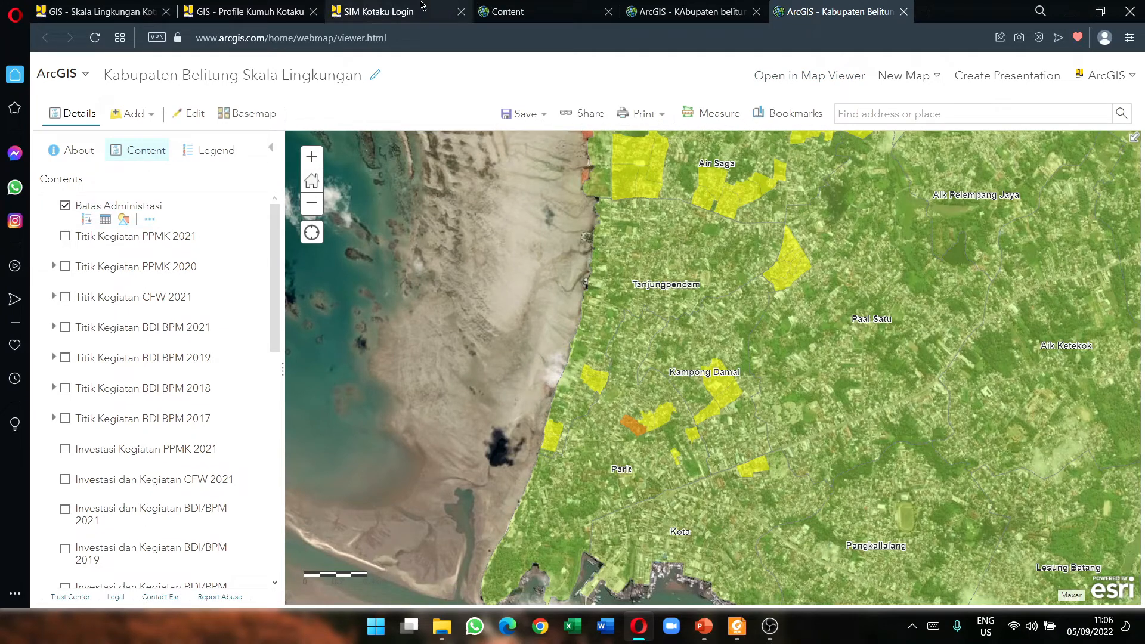
click(249, 13)
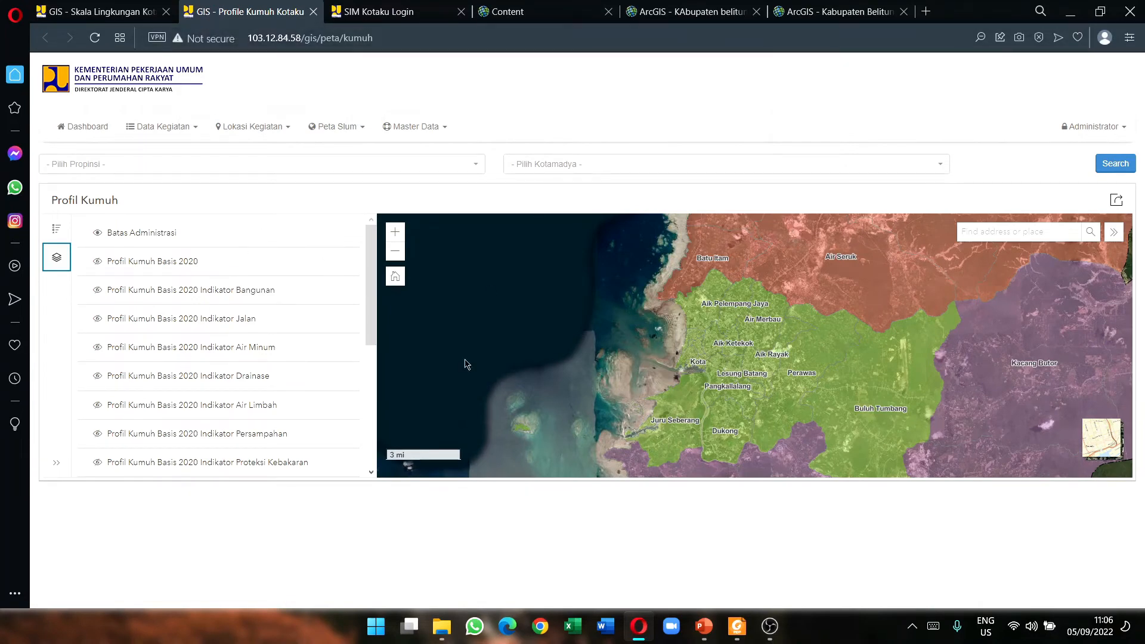
click(662, 11)
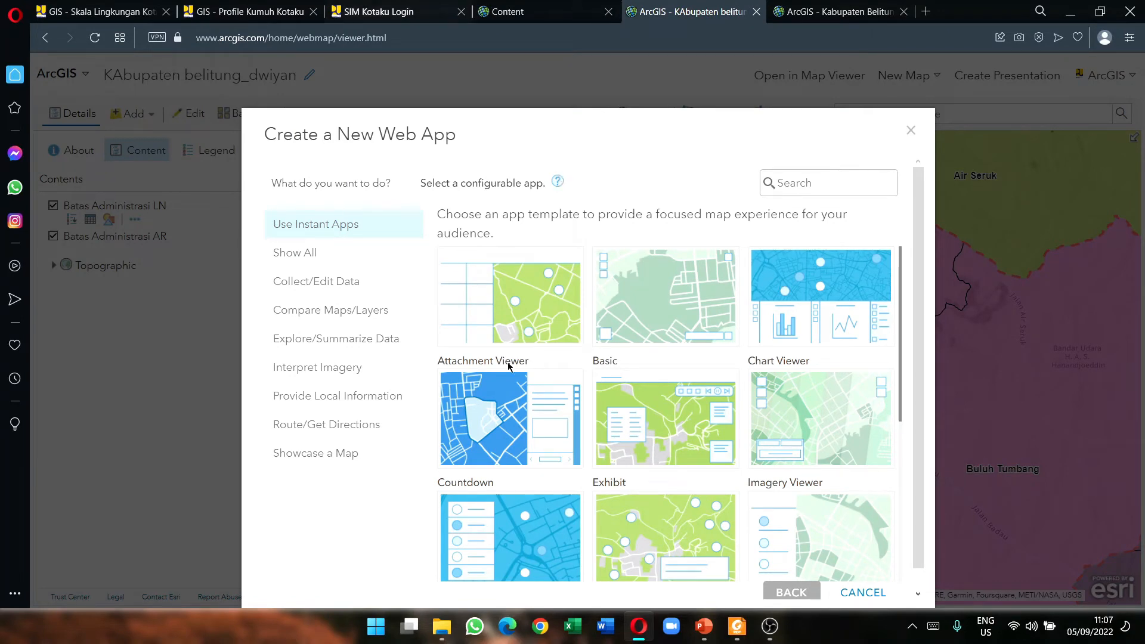
Step: Browse the Instant Apps templates and start a new web app from the Sidebar template
scroll(659, 476, down, 1)
scroll(736, 400, down, 3)
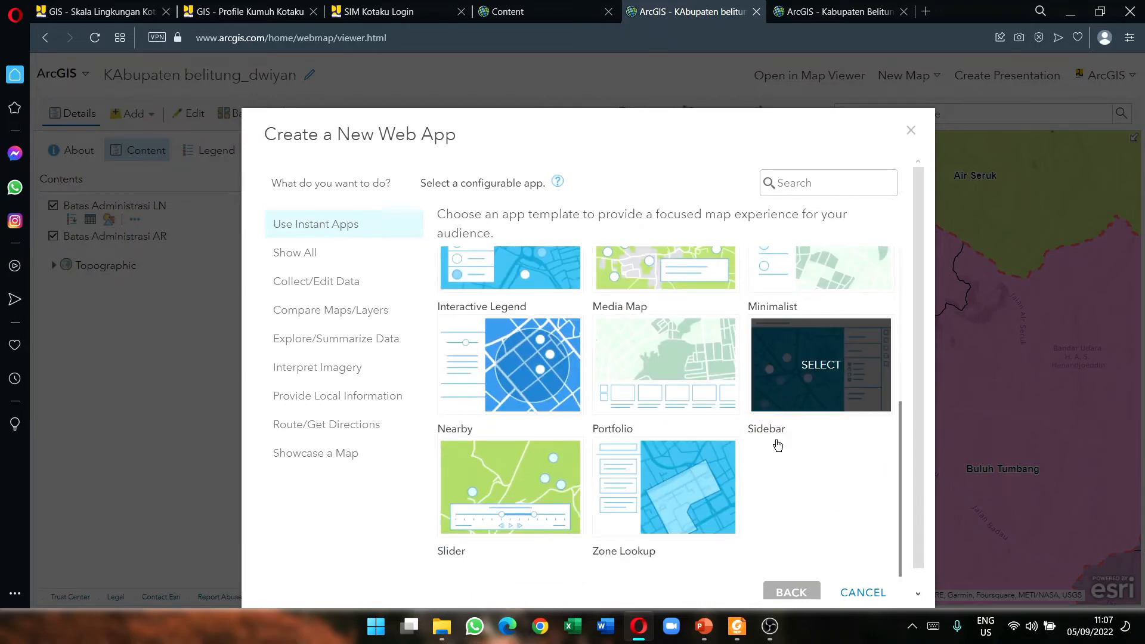
scroll(808, 421, up, 1)
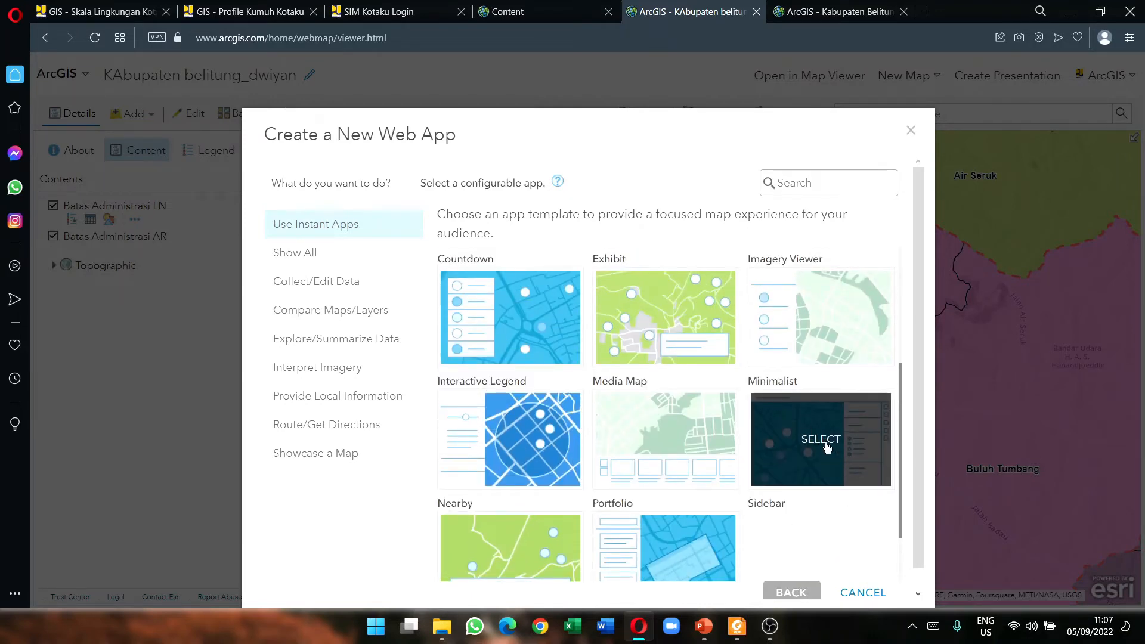
click(826, 445)
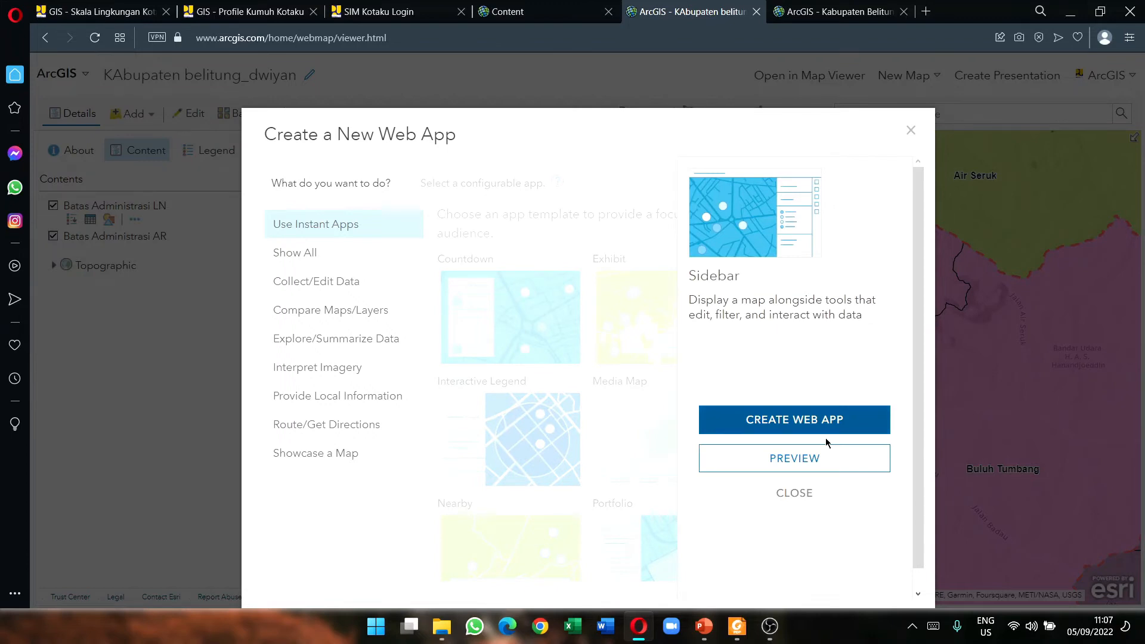
click(803, 496)
scroll(581, 477, down, 1)
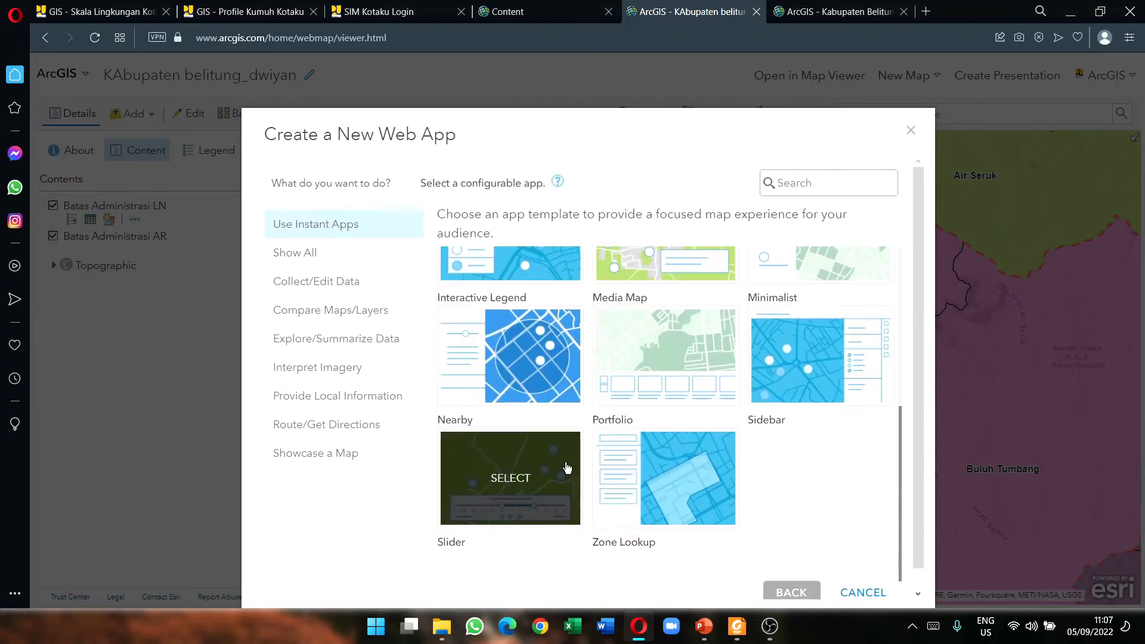
scroll(664, 453, up, 2)
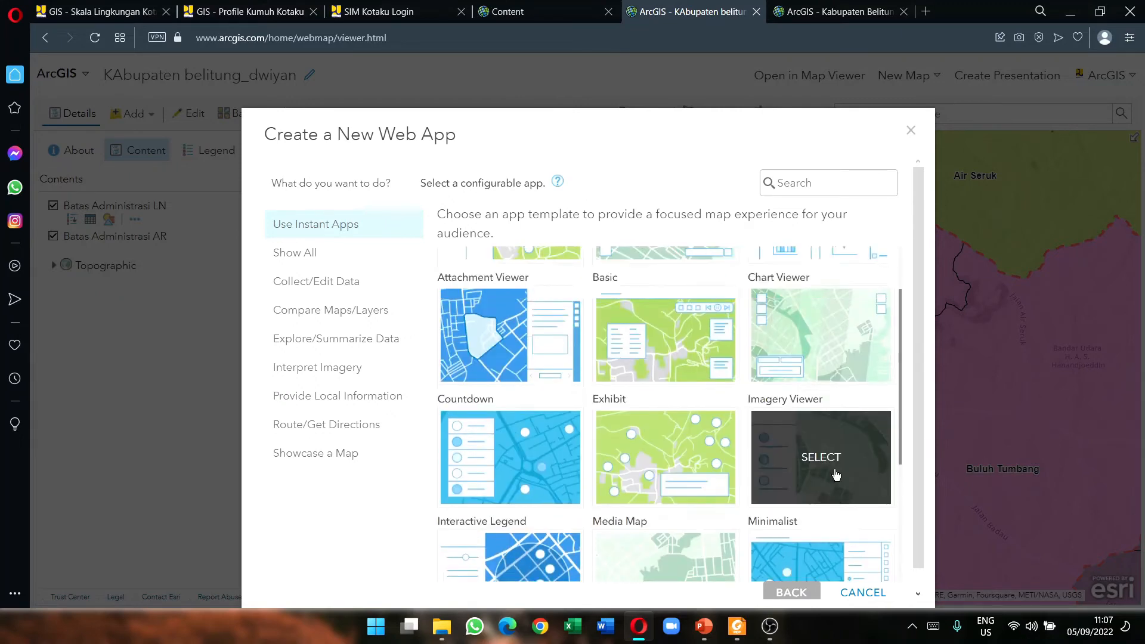
scroll(774, 420, down, 2)
click(829, 375)
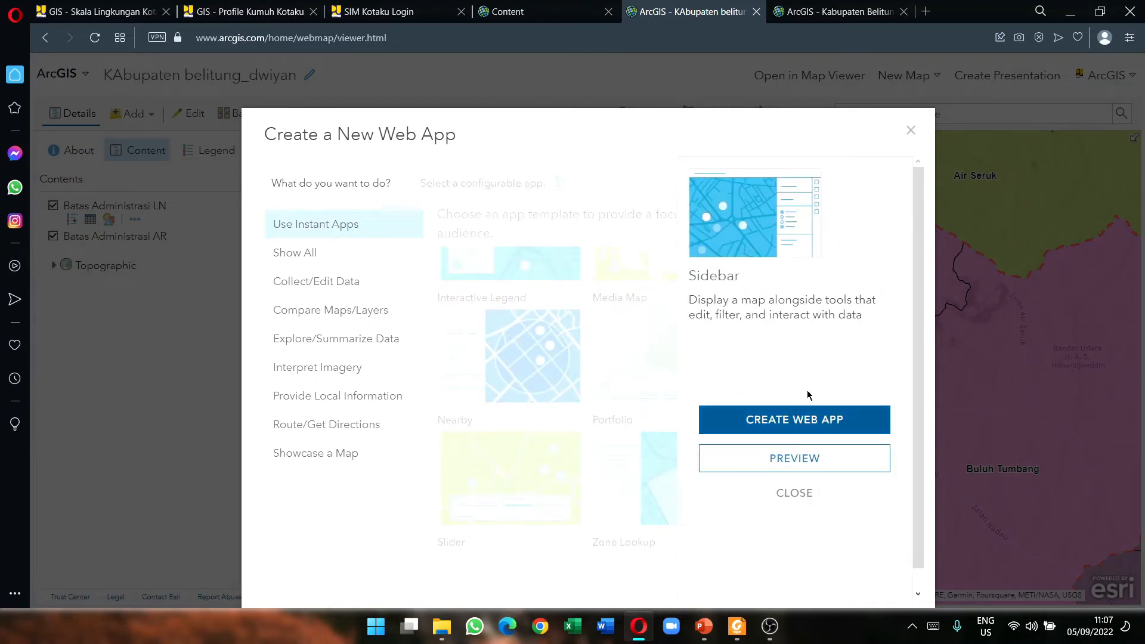
click(832, 421)
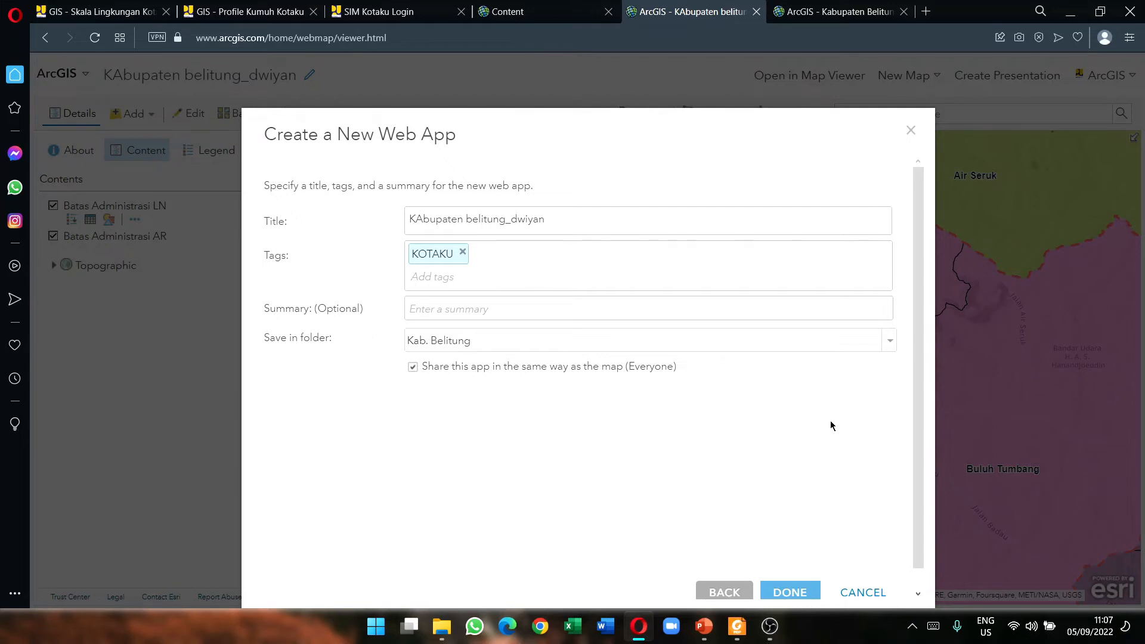
Step: Review the Kab. Belitung items: the KAbupaten belitung_dwiyan Web Map and Skala Lingkungan Instant App
click(618, 8)
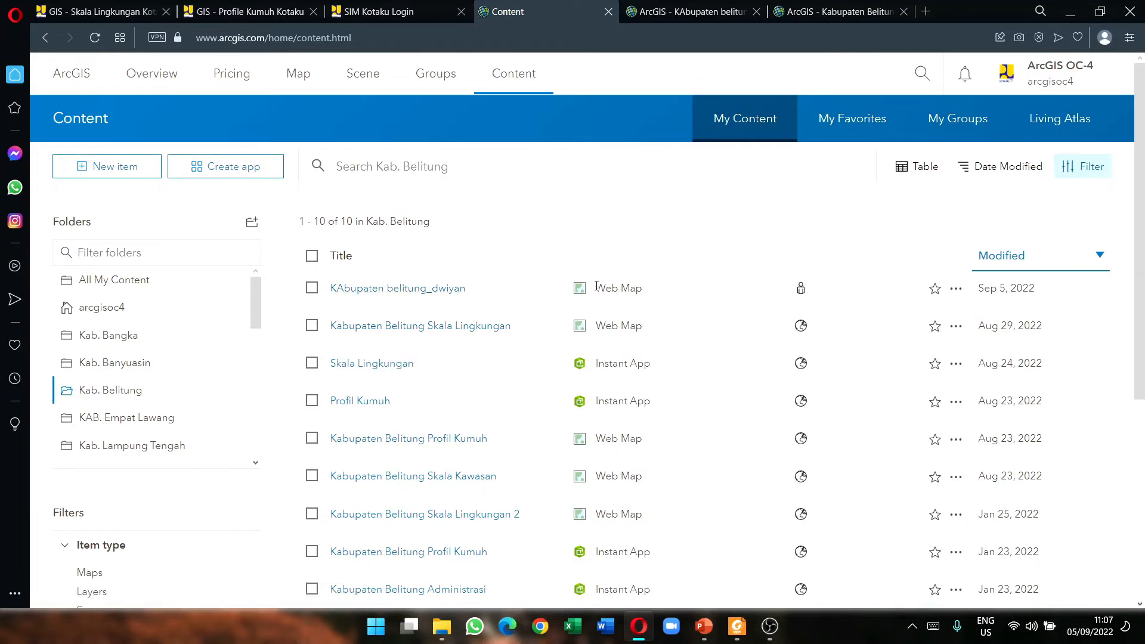
drag(597, 287, 639, 290)
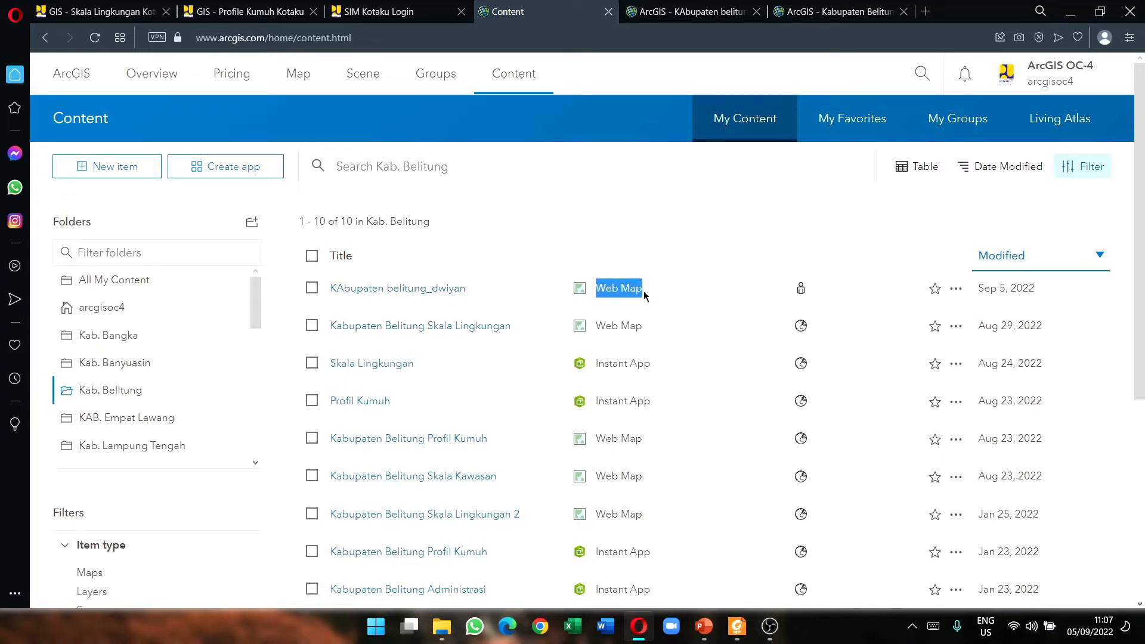
click(621, 197)
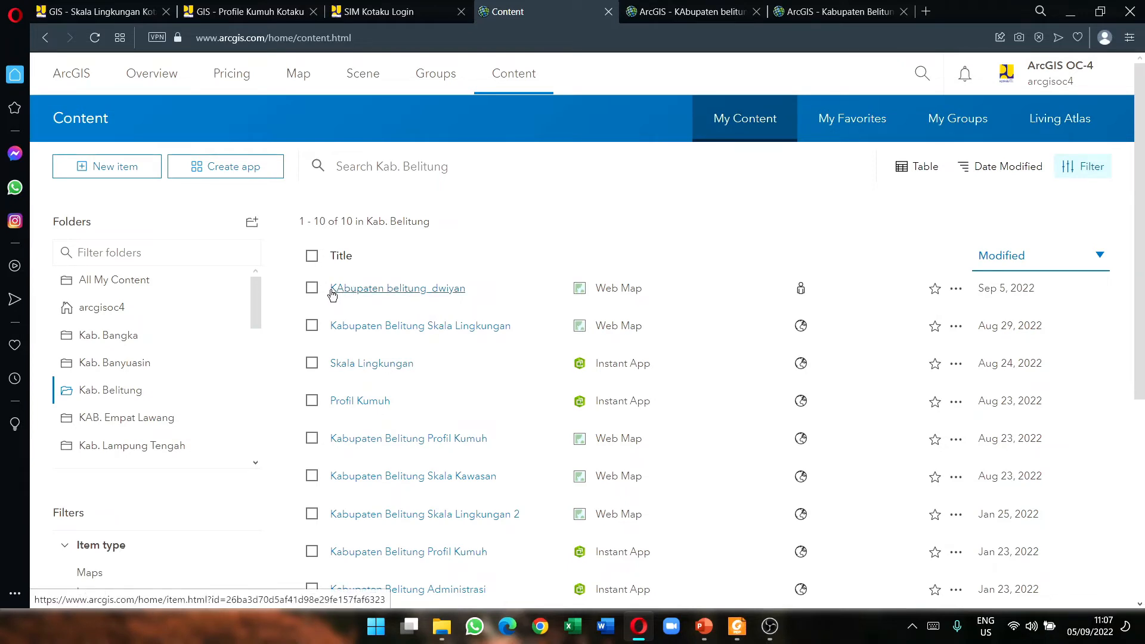
drag(332, 294, 471, 291)
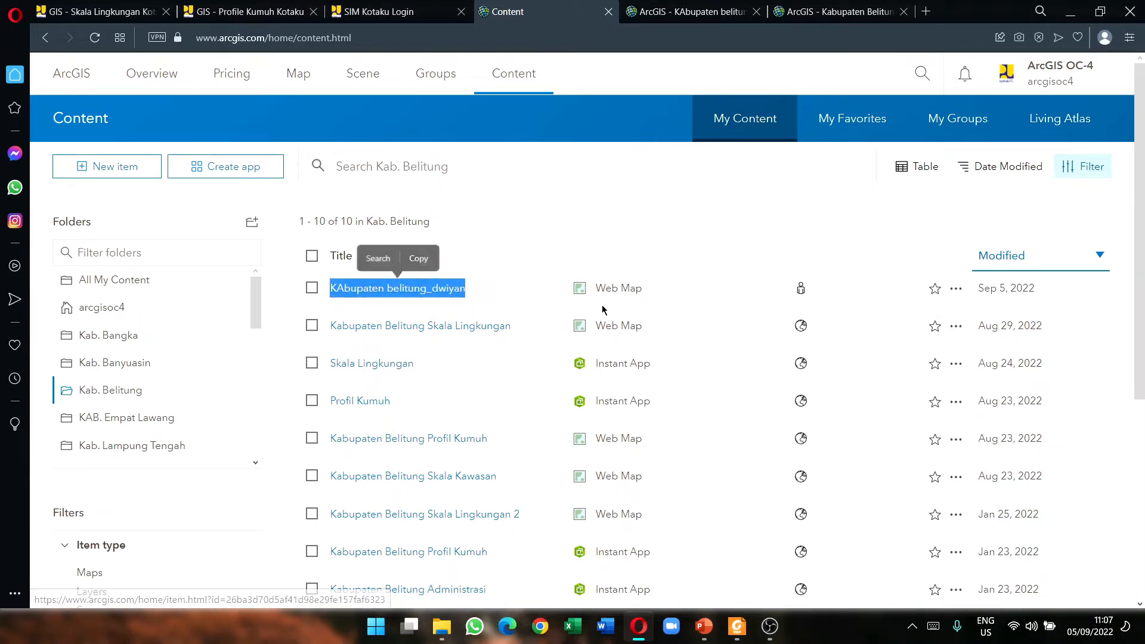
click(637, 290)
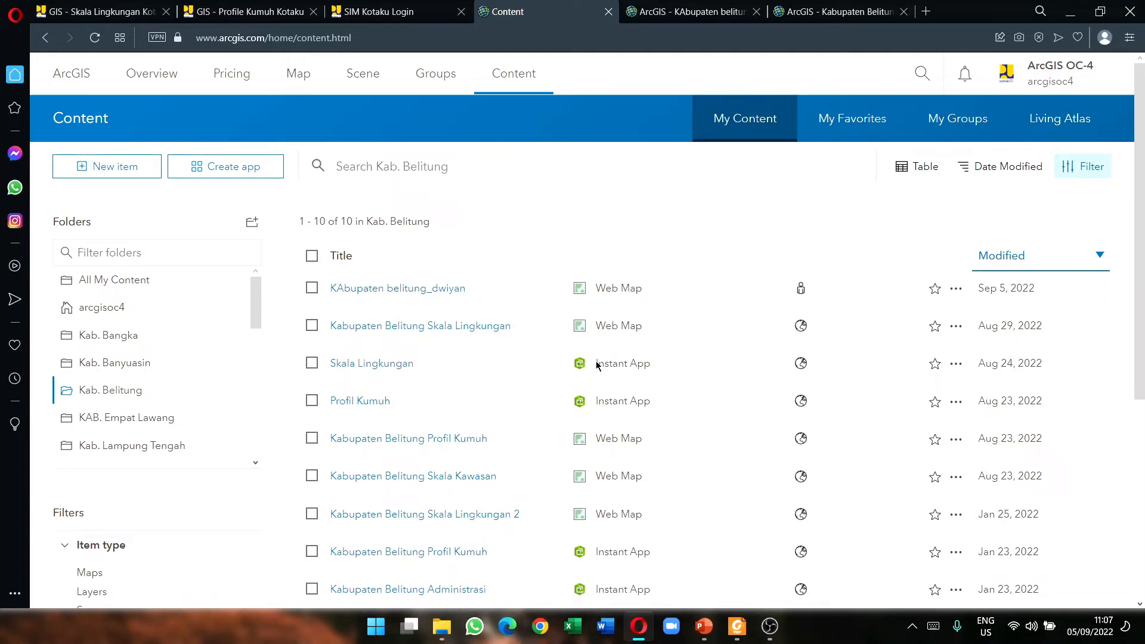
drag(597, 365, 661, 366)
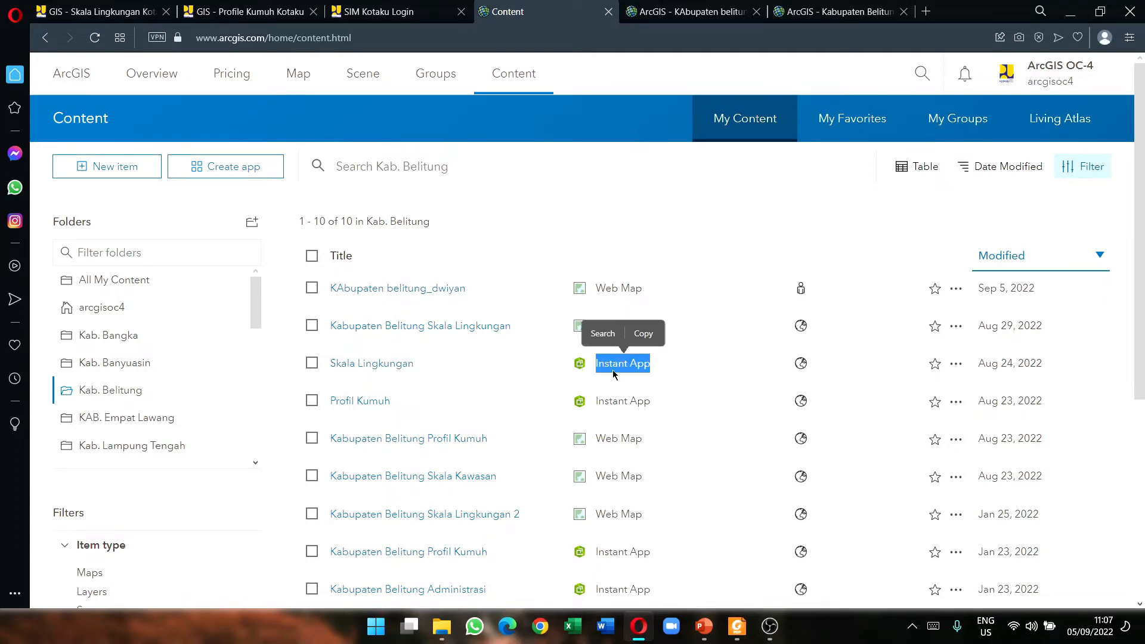
Step: Open the Kabupaten Belitung Skala Lingkungan item and map, then view the Profil Kumuh portal map
click(501, 325)
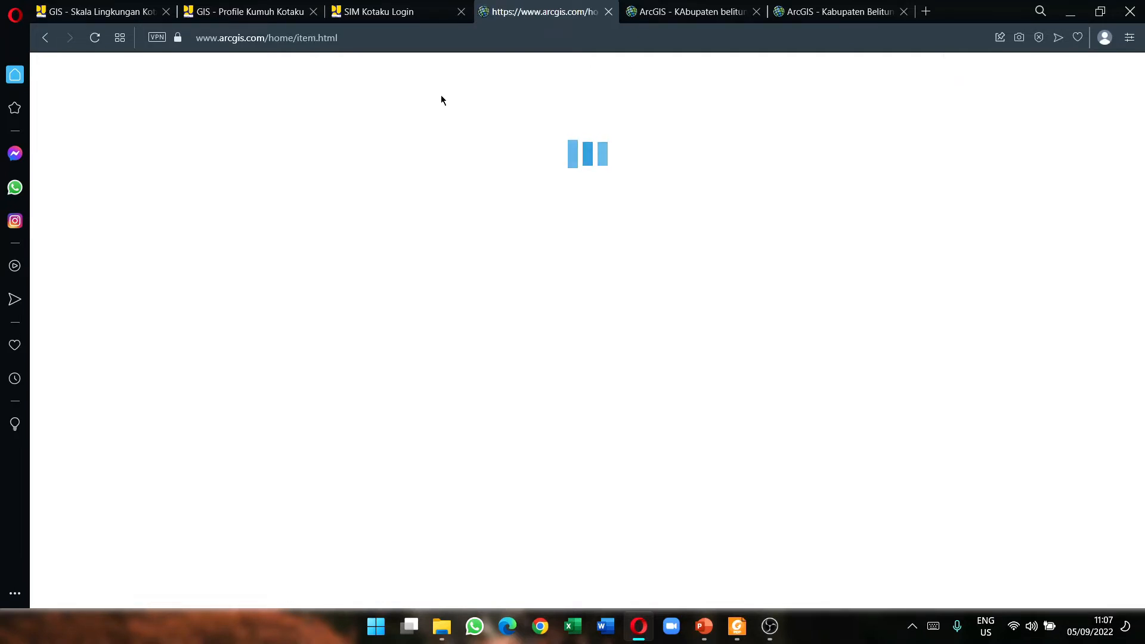
key(alt+Left)
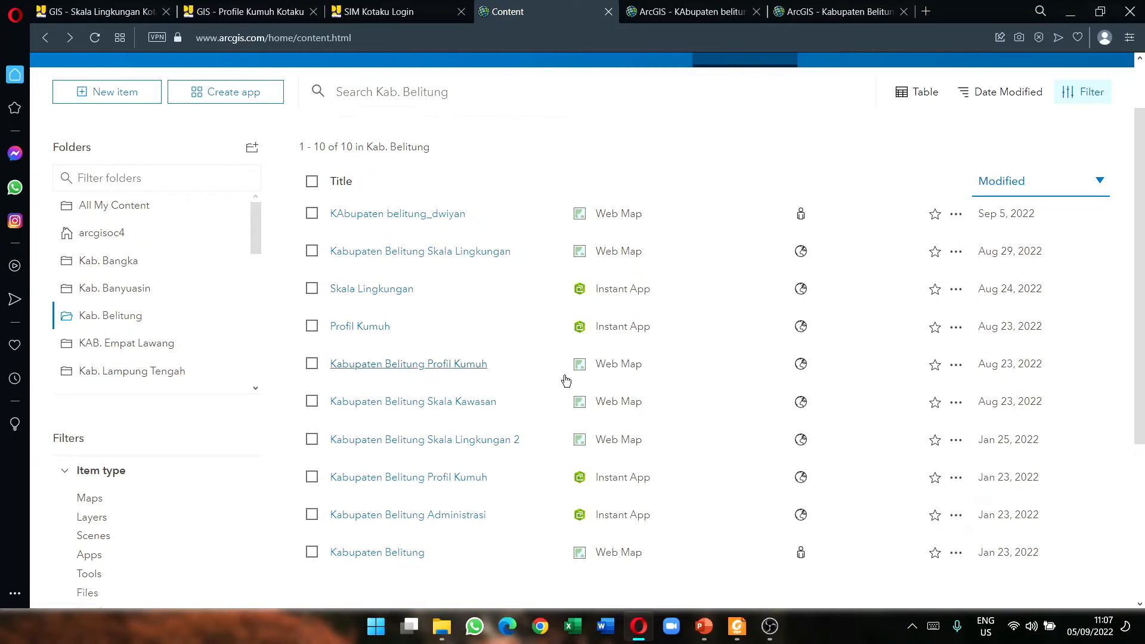
click(808, 11)
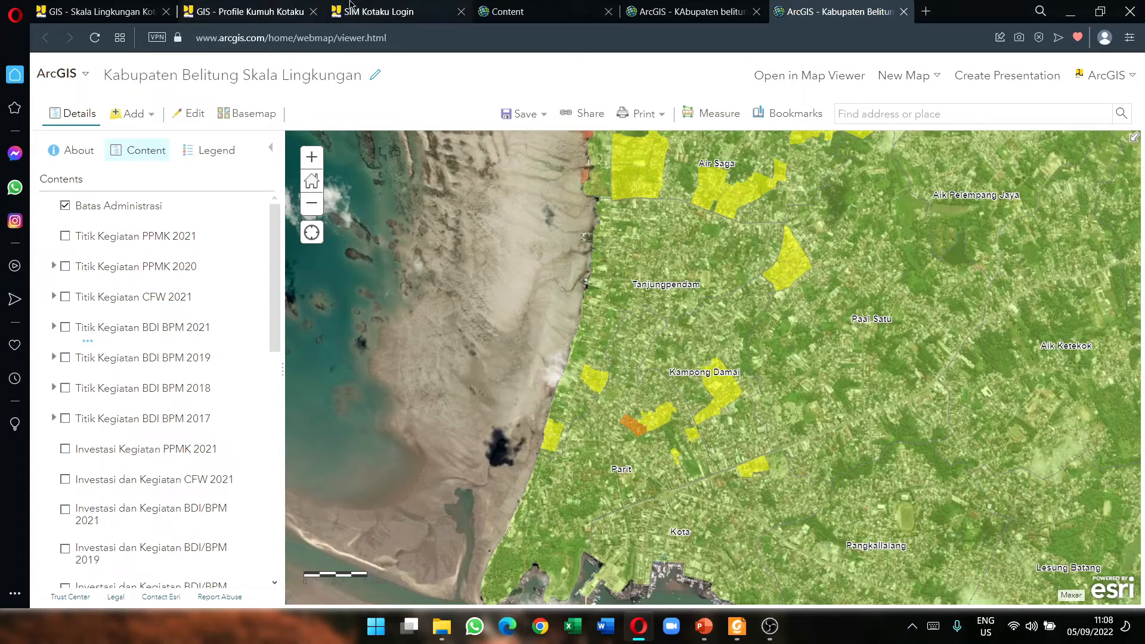
click(522, 12)
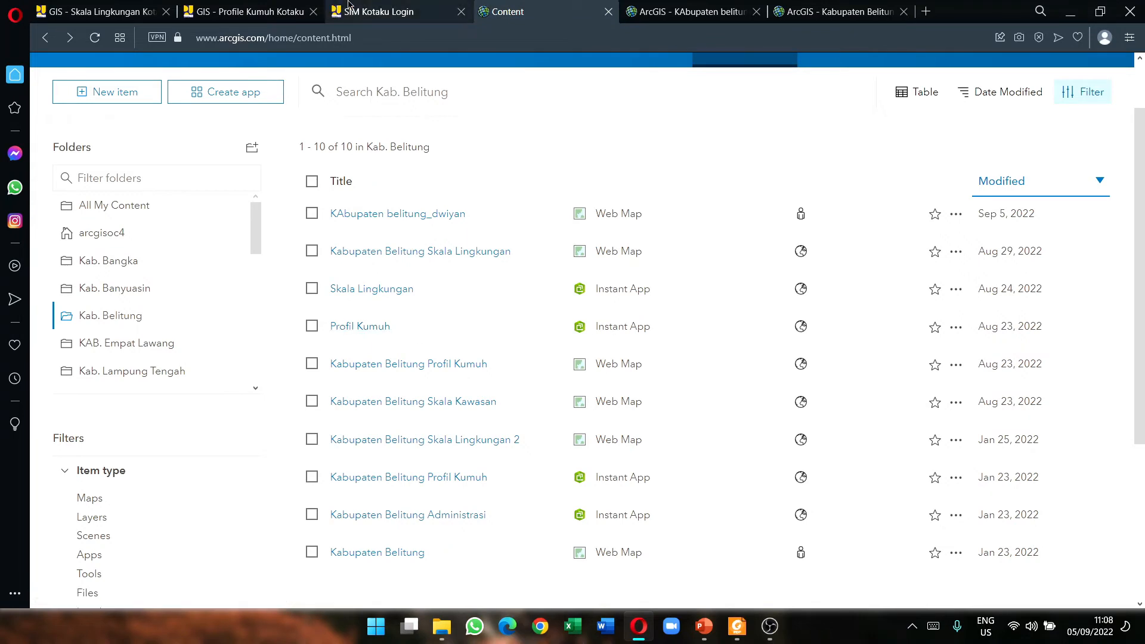
click(398, 10)
click(269, 9)
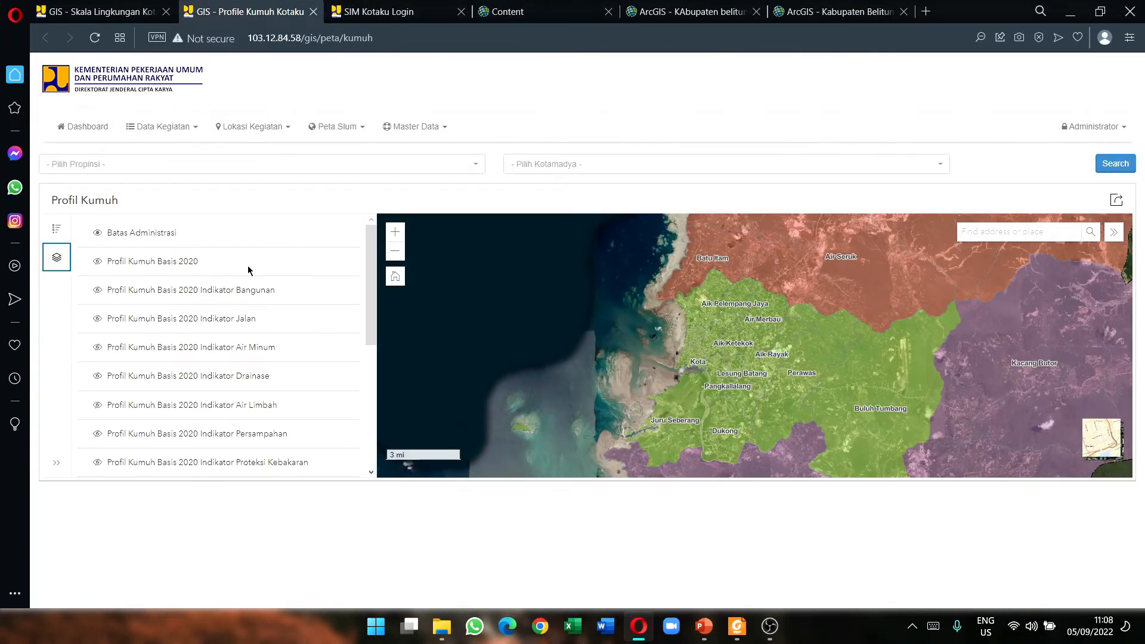
Step: Confirm title KAbupaten belitung_dwiyan, tag KOTAKU and folder Kab. Belitung, and create the Sidebar app
click(661, 8)
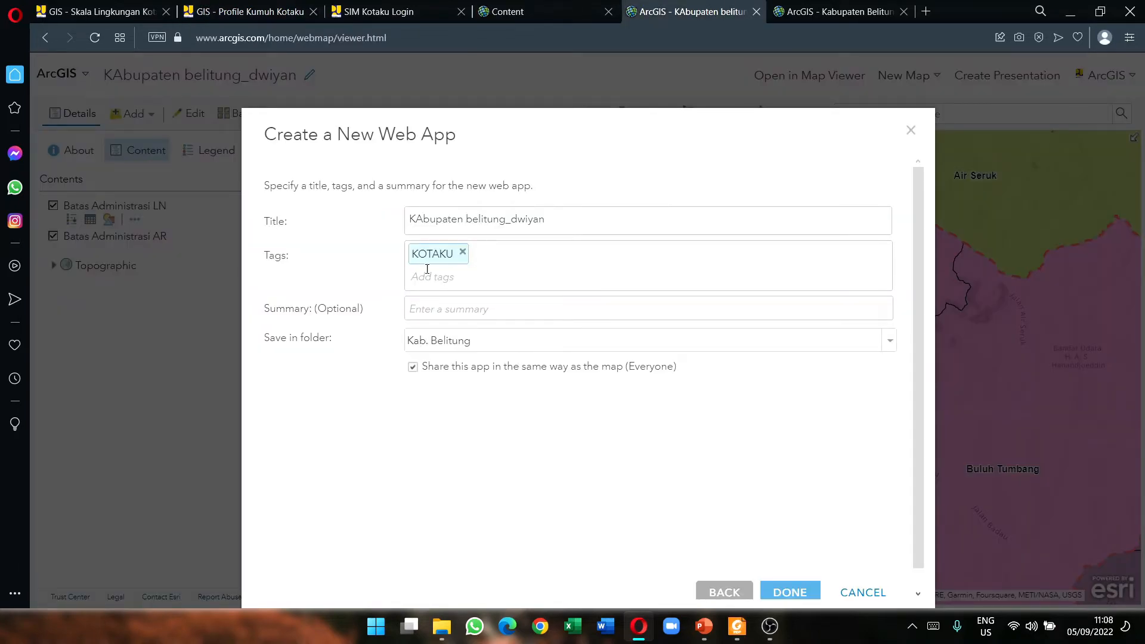
click(535, 220)
click(495, 310)
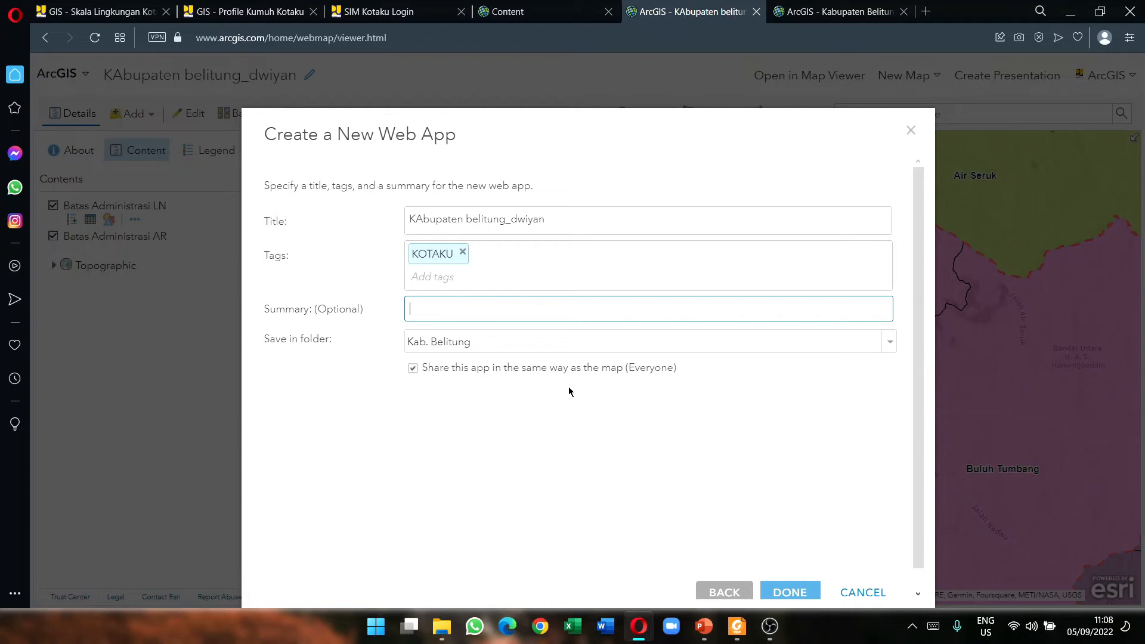
click(780, 592)
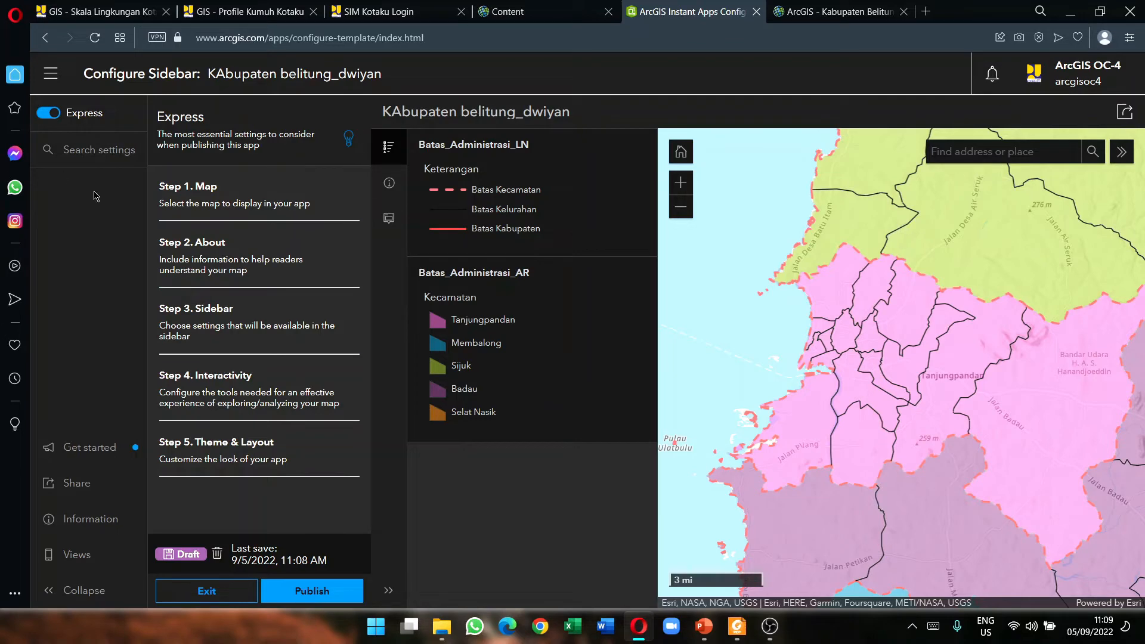
Step: Turn off Express mode to show all settings and set the app's theme mode to Light
click(49, 113)
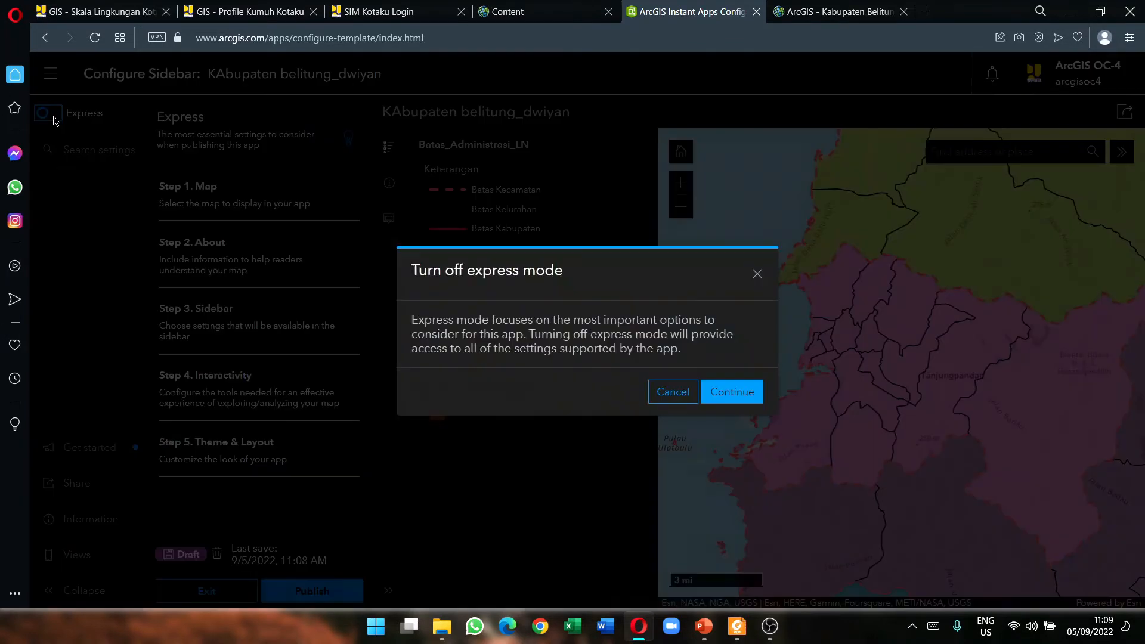
click(731, 392)
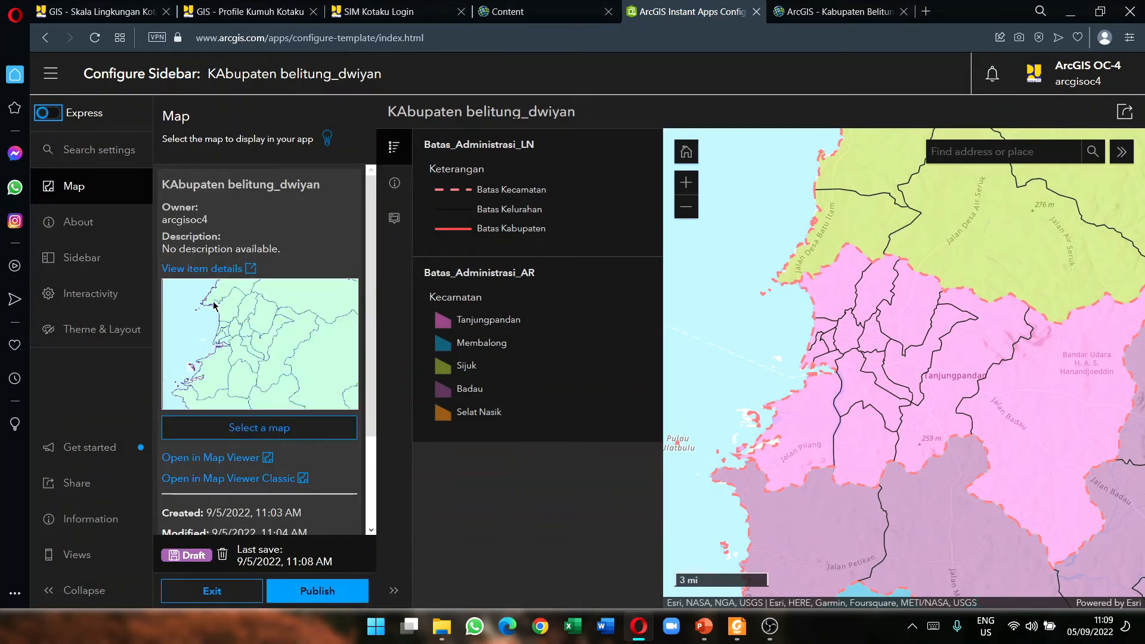
scroll(216, 308, down, 2)
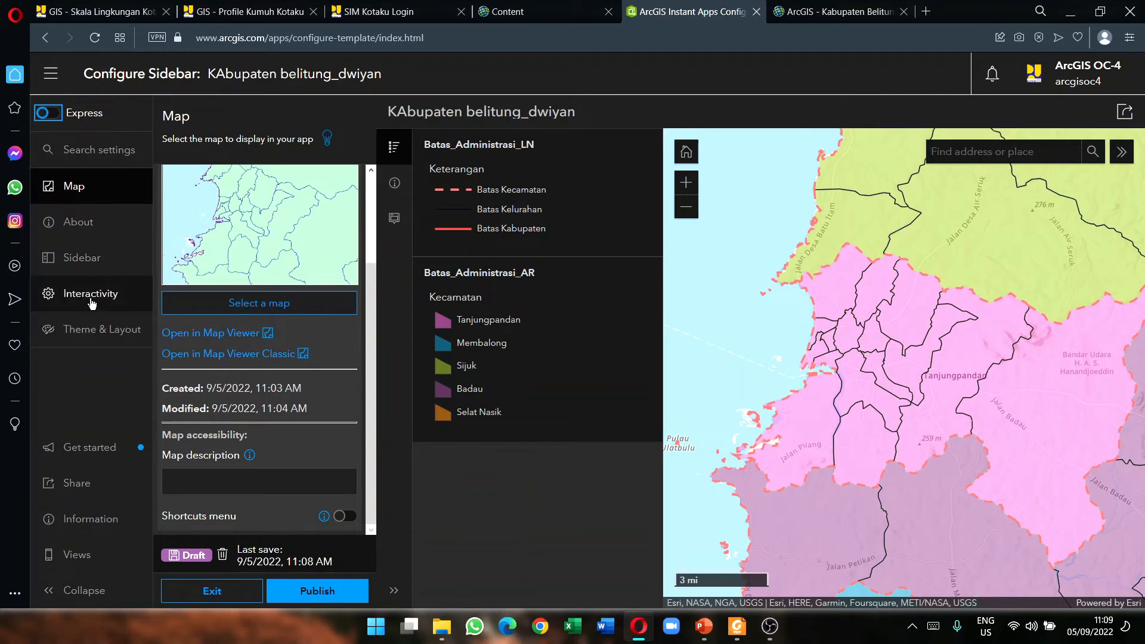
click(66, 329)
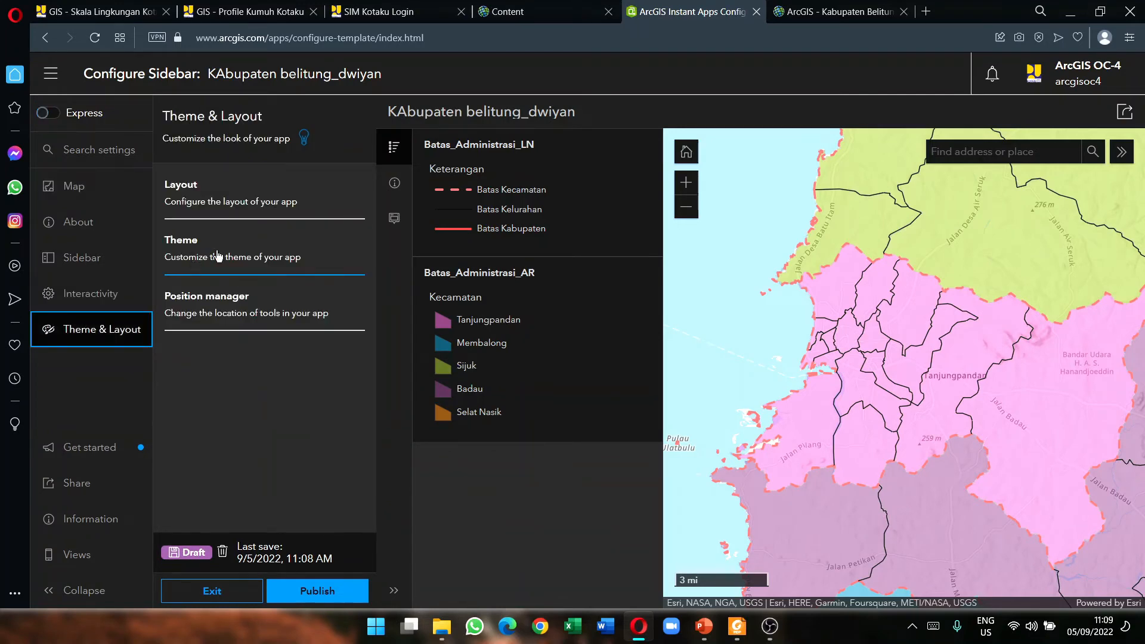
click(214, 256)
click(216, 261)
click(222, 274)
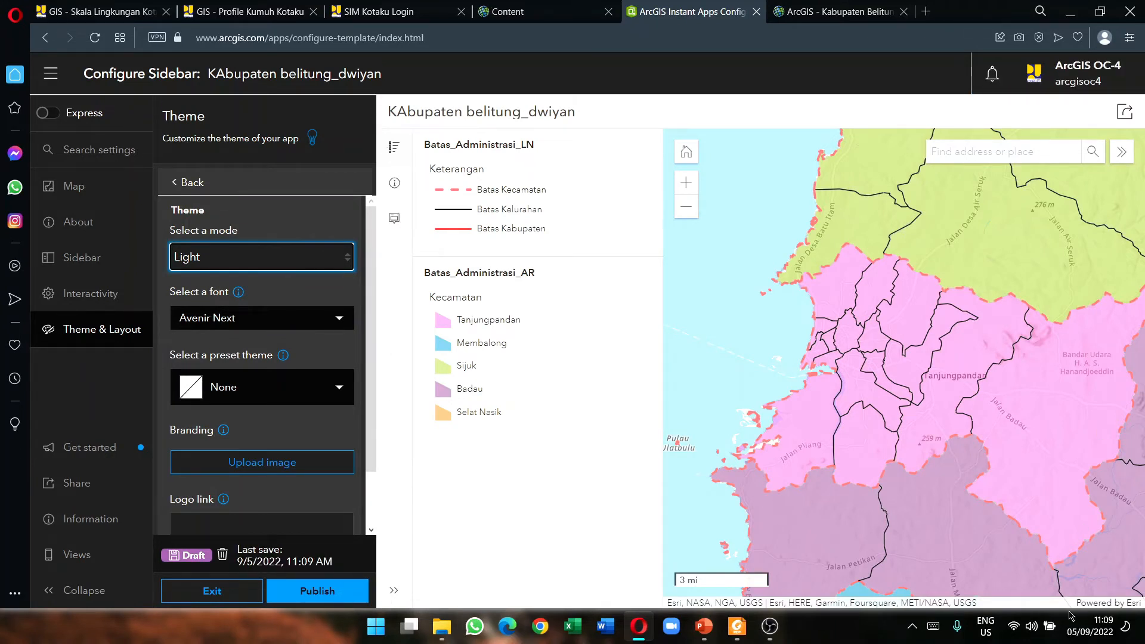
click(94, 258)
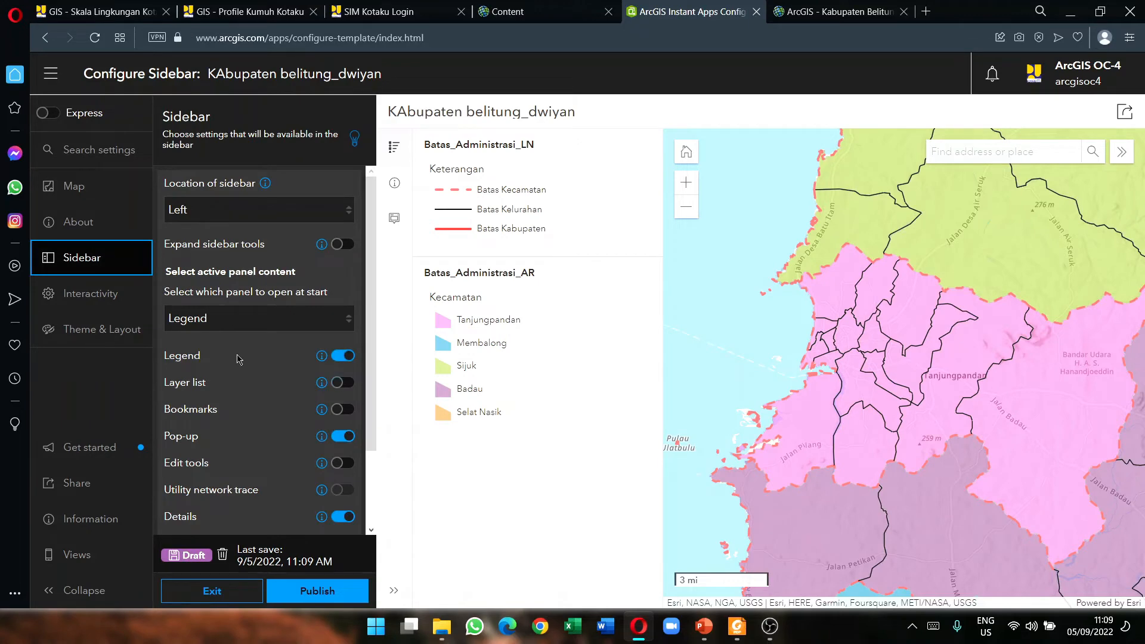
Step: Add a Layer List to the app sidebar and preview it alongside the Legend
click(358, 7)
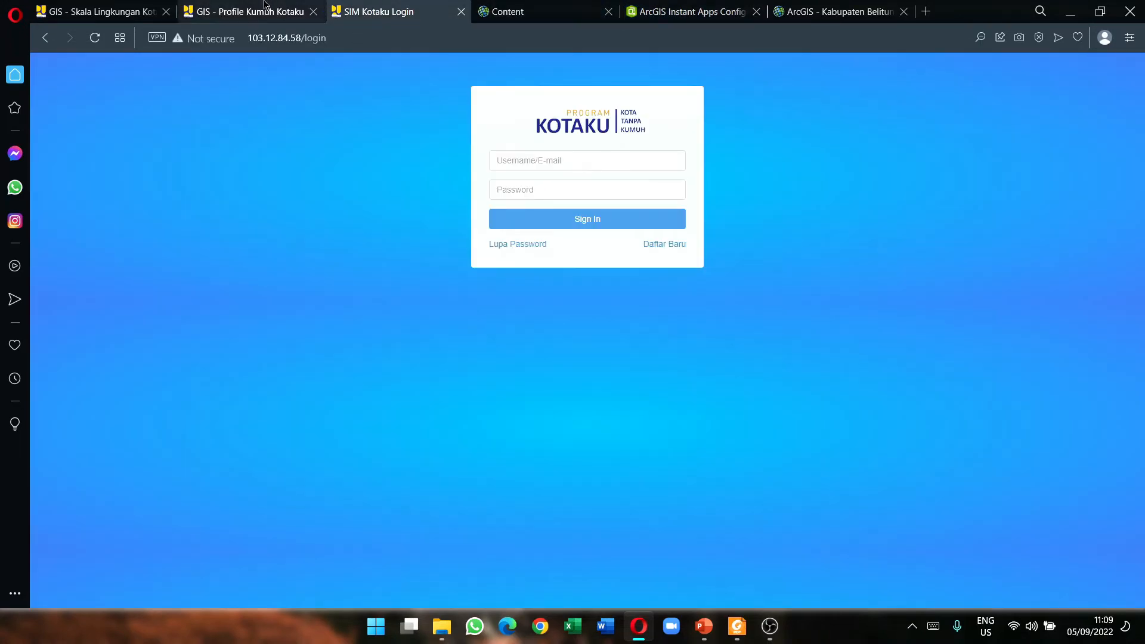
click(266, 8)
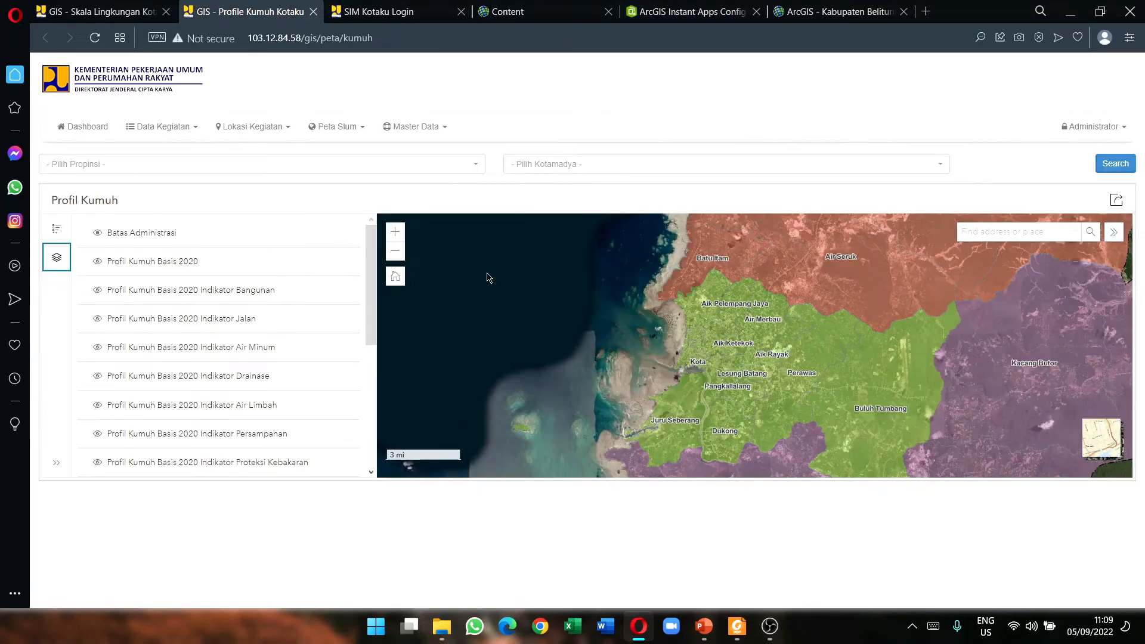
click(686, 9)
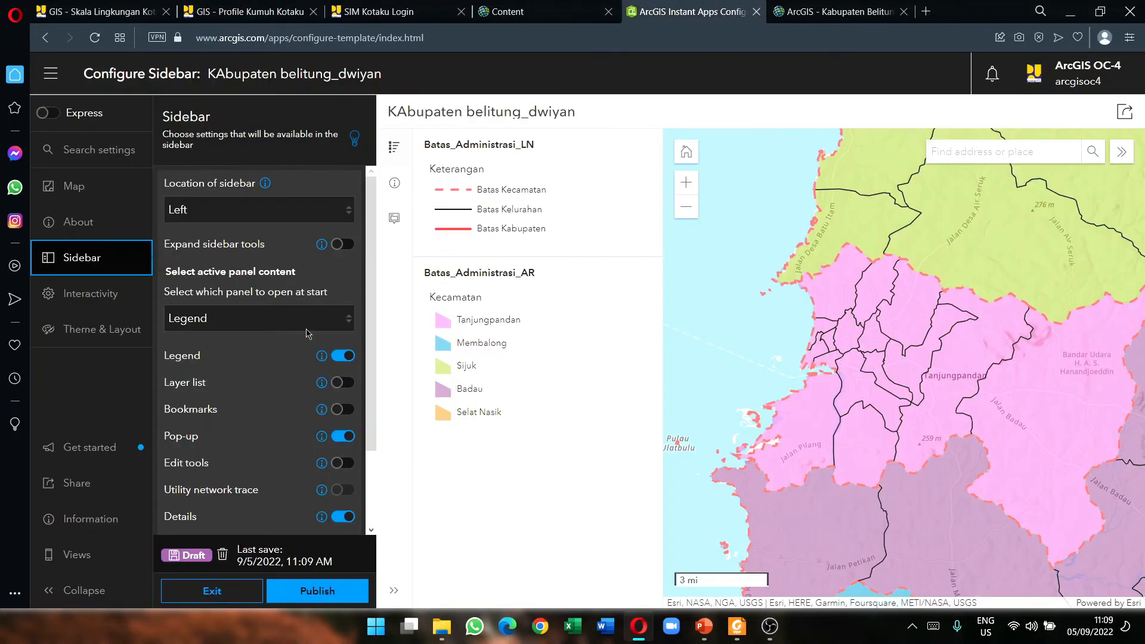
click(343, 384)
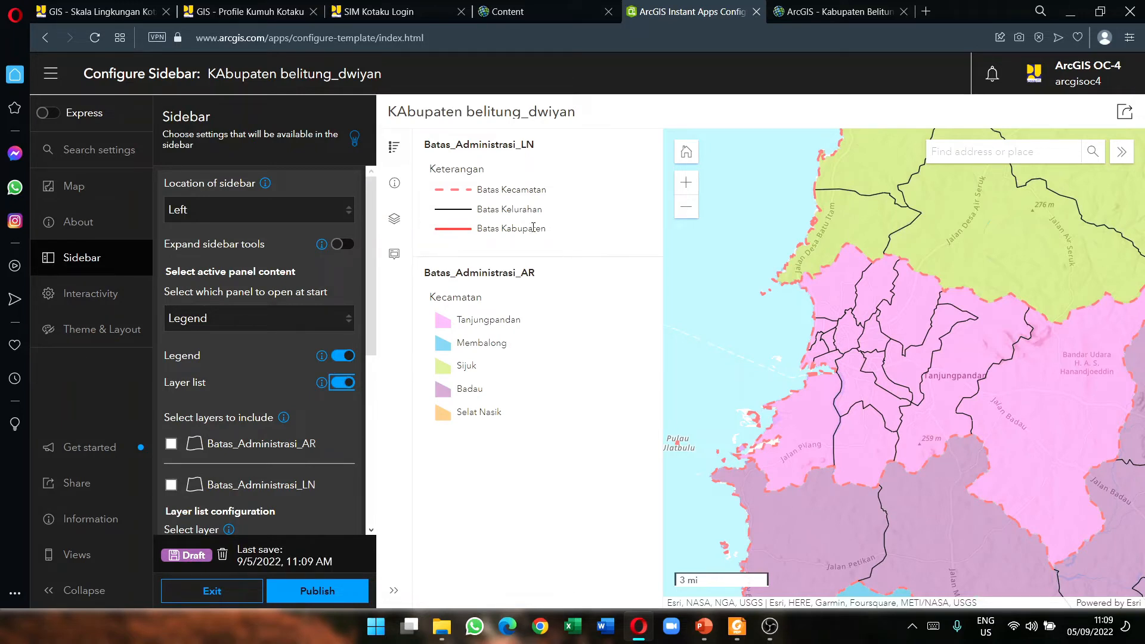
click(394, 219)
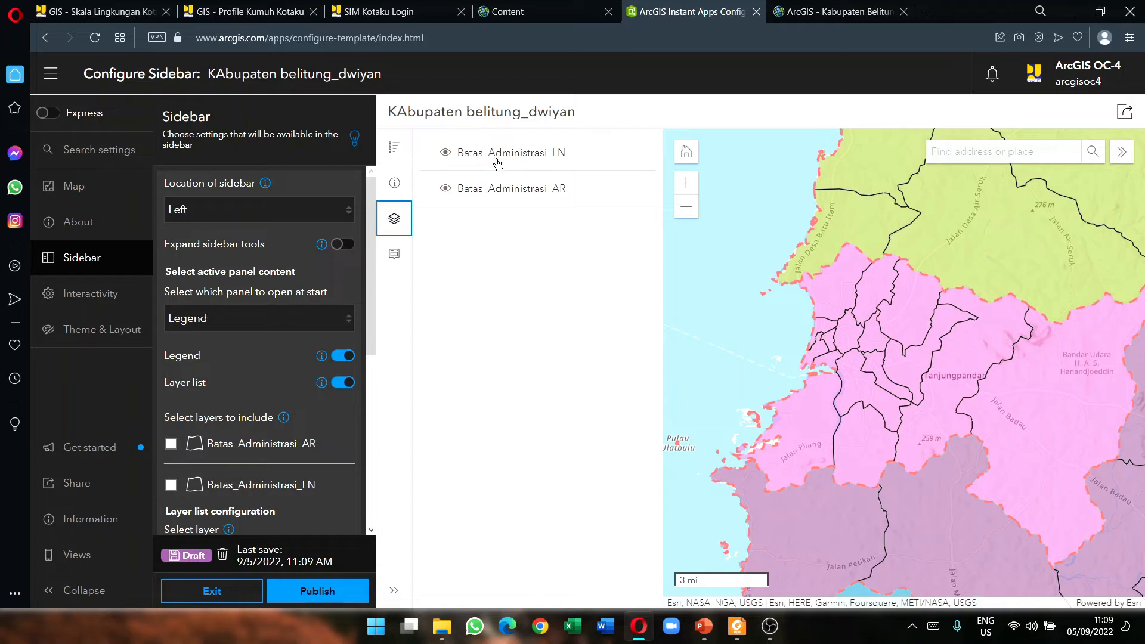
click(394, 147)
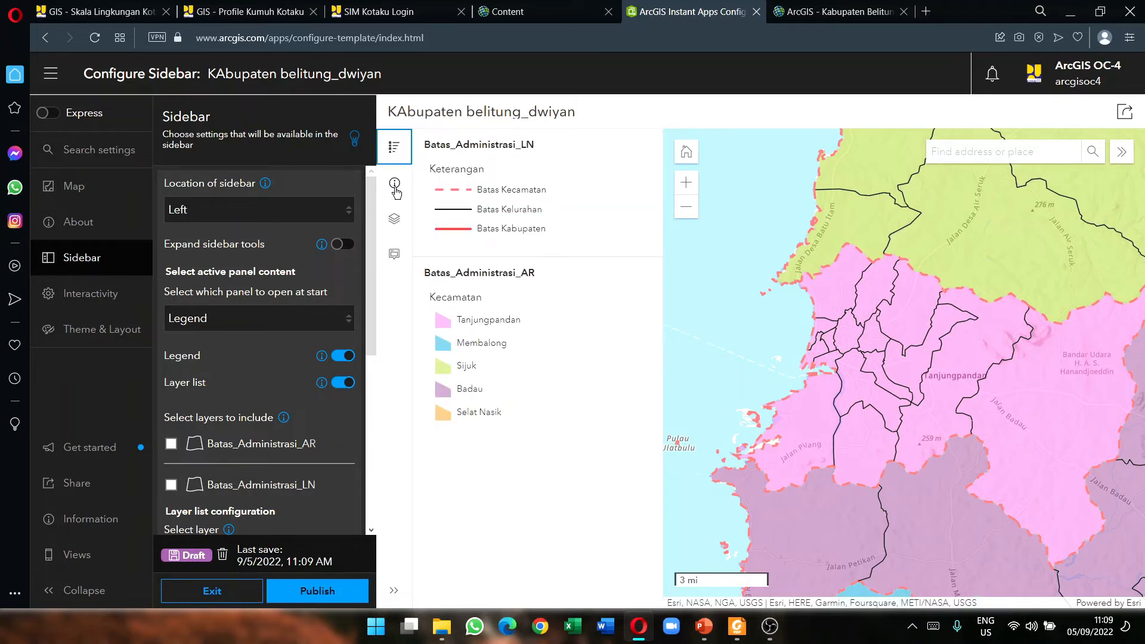
scroll(290, 375, down, 3)
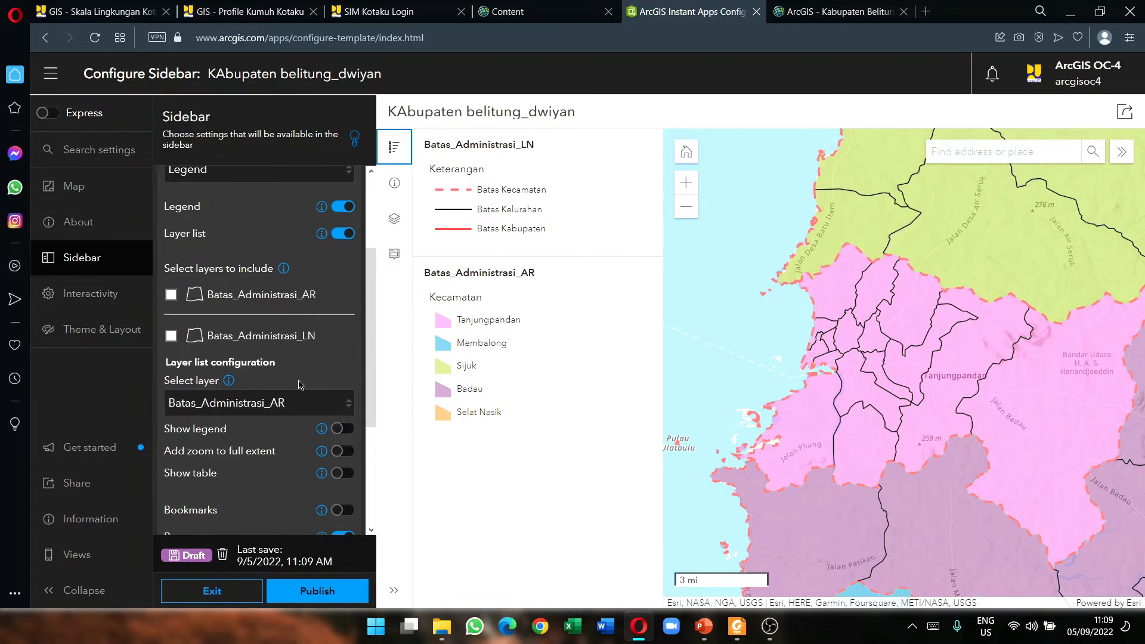
scroll(319, 467, down, 3)
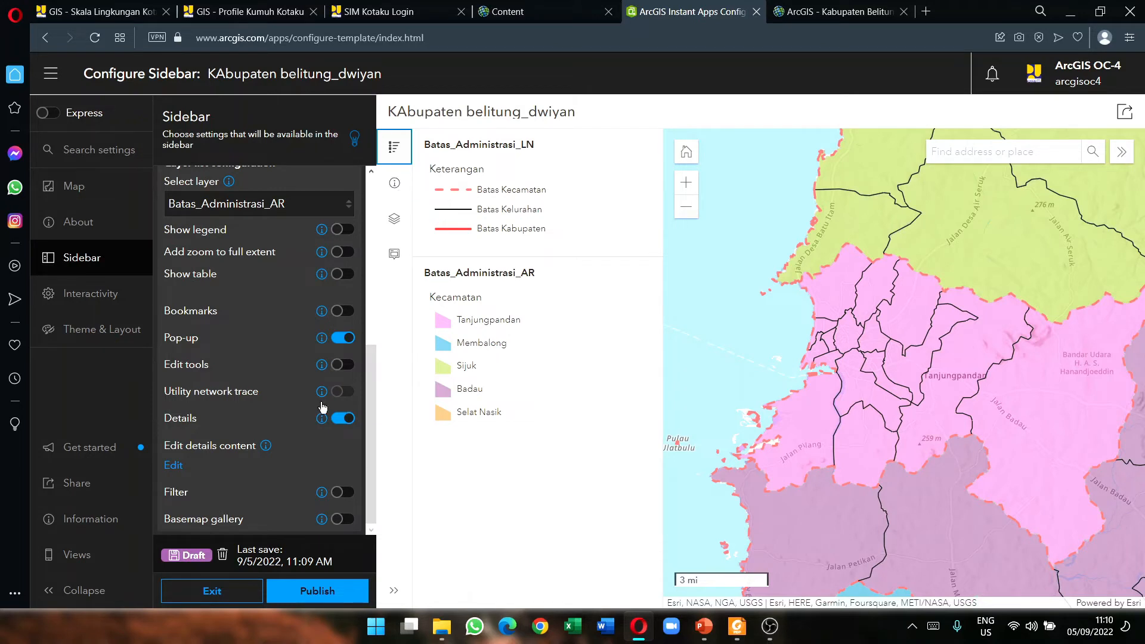
Step: Remove the Details panel from the app's sidebar
click(343, 418)
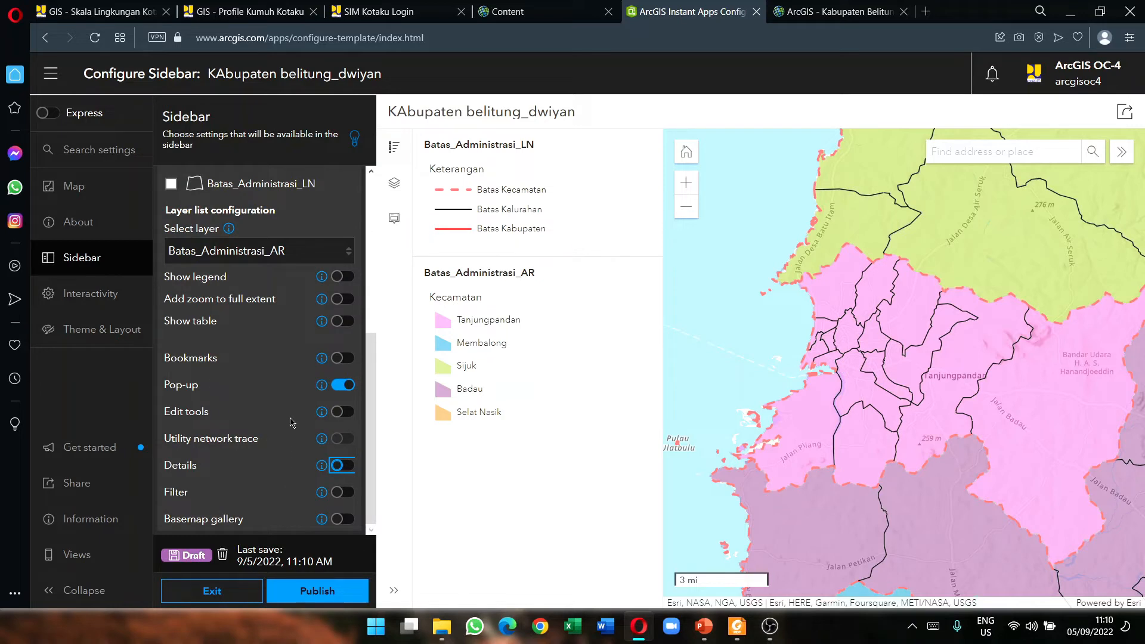
scroll(285, 365, up, 5)
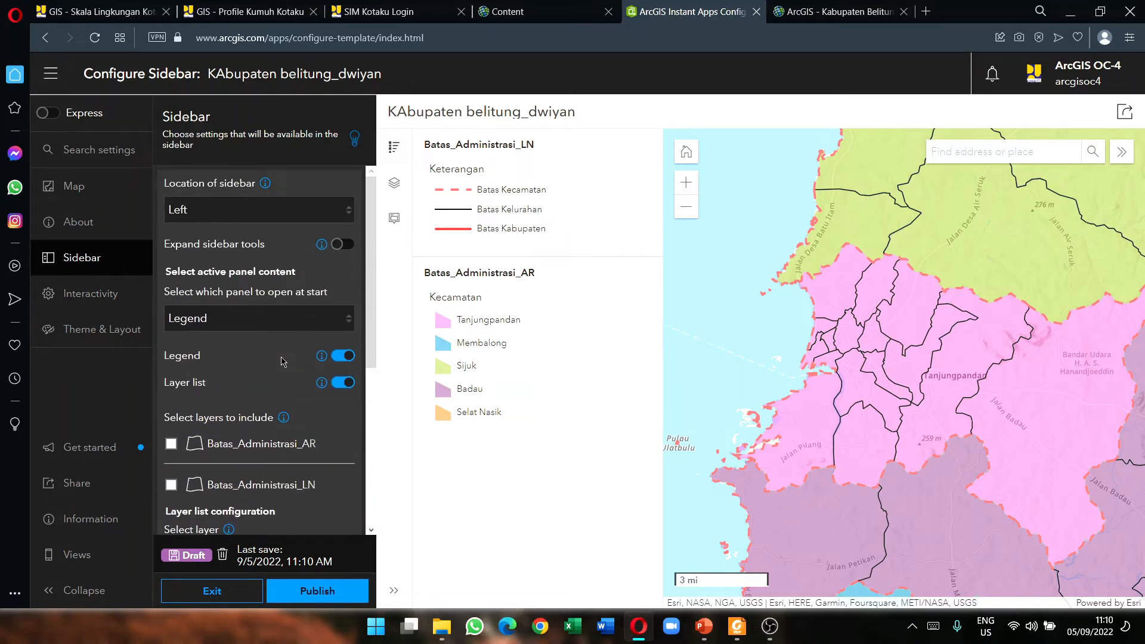
scroll(275, 349, down, 5)
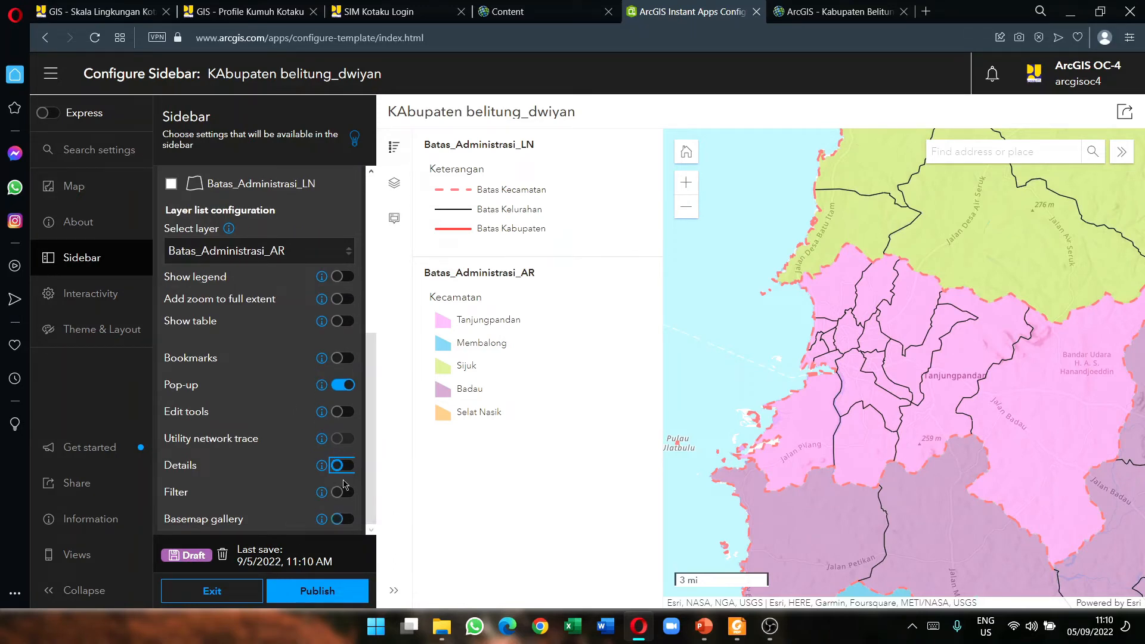
scroll(310, 358, up, 3)
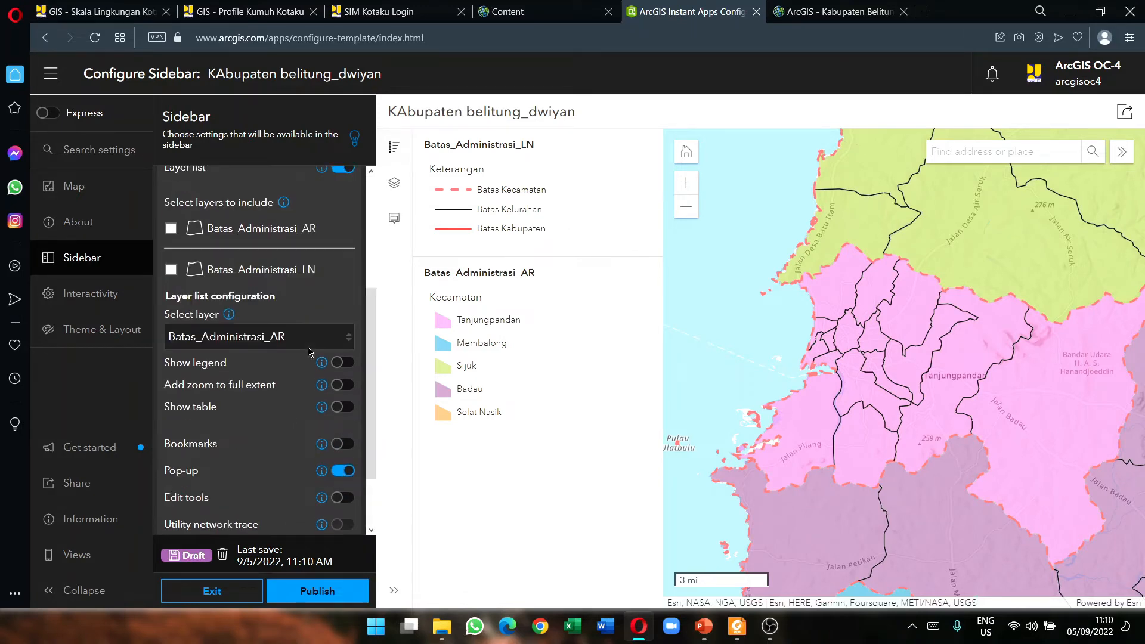
scroll(338, 311, up, 3)
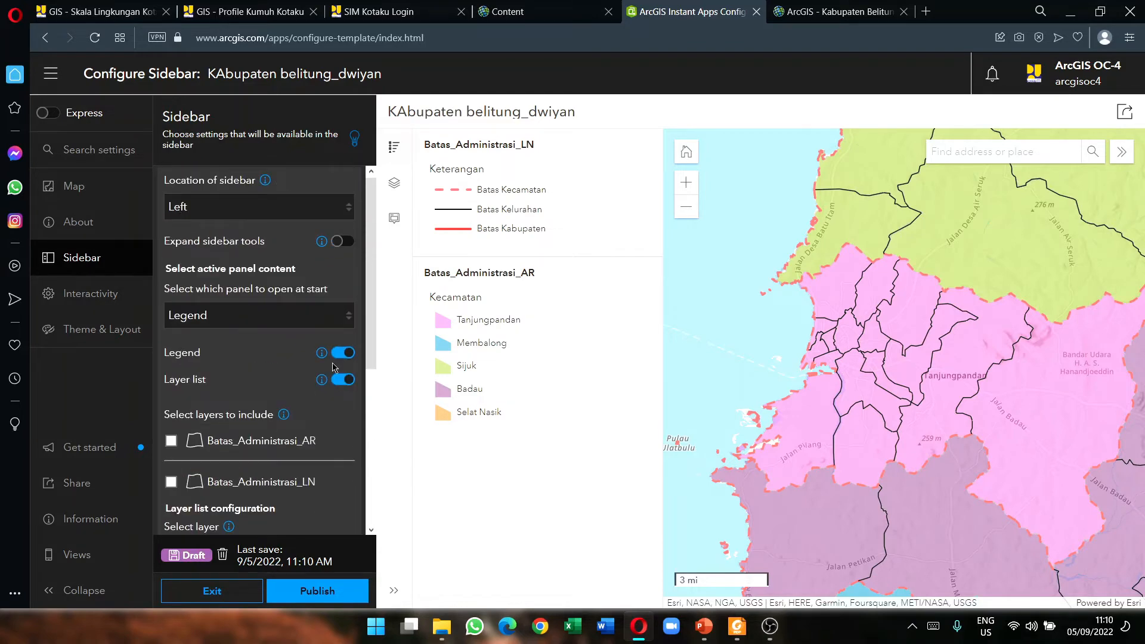
scroll(286, 344, down, 3)
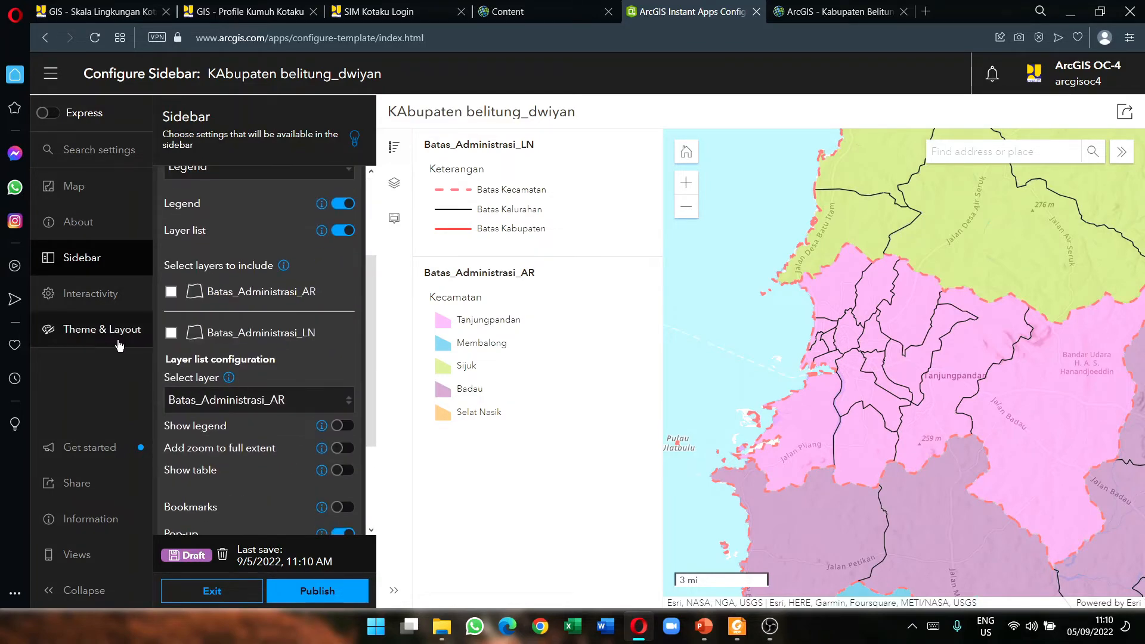
scroll(305, 427, down, 3)
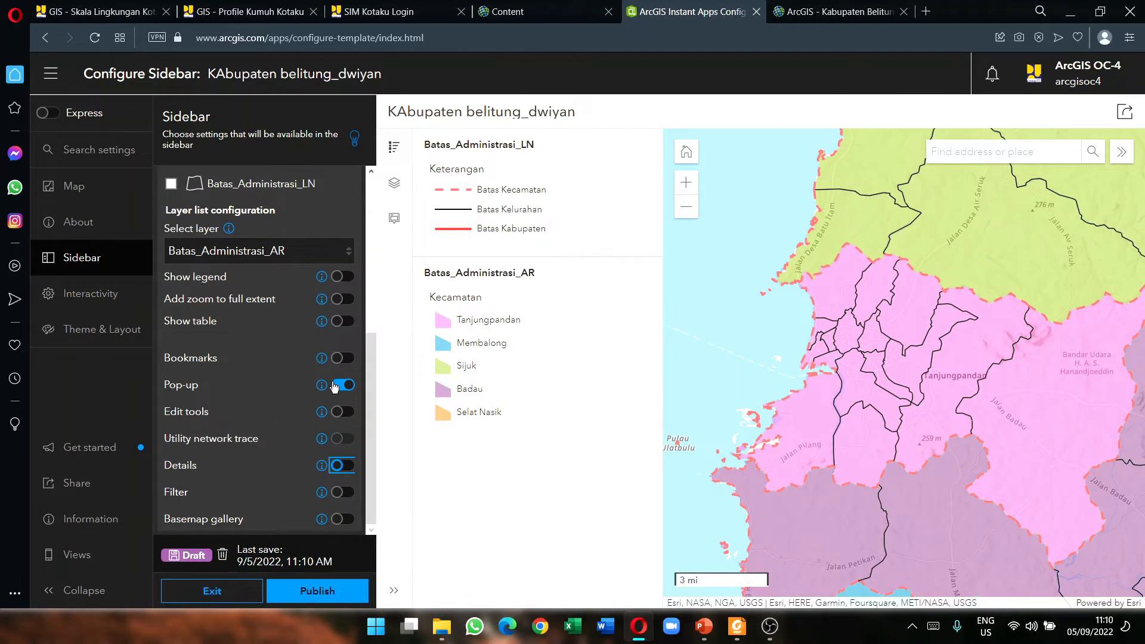
Step: Toggle the app's Pop-up setting, then compare against the Profil Kumuh Kotaku map
click(334, 386)
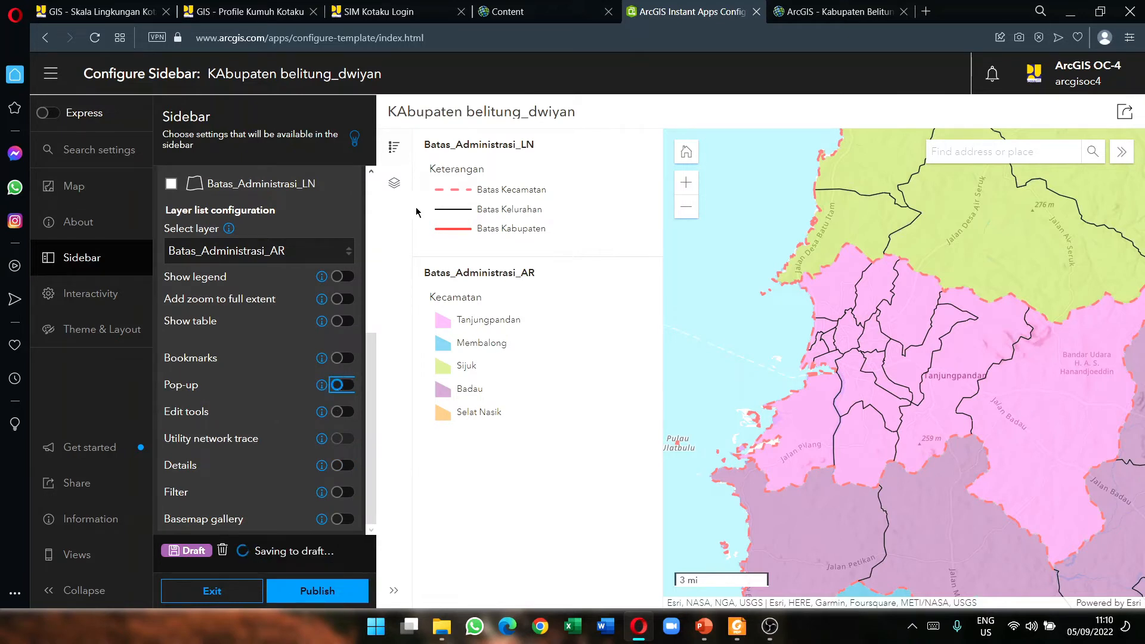
click(341, 387)
click(341, 388)
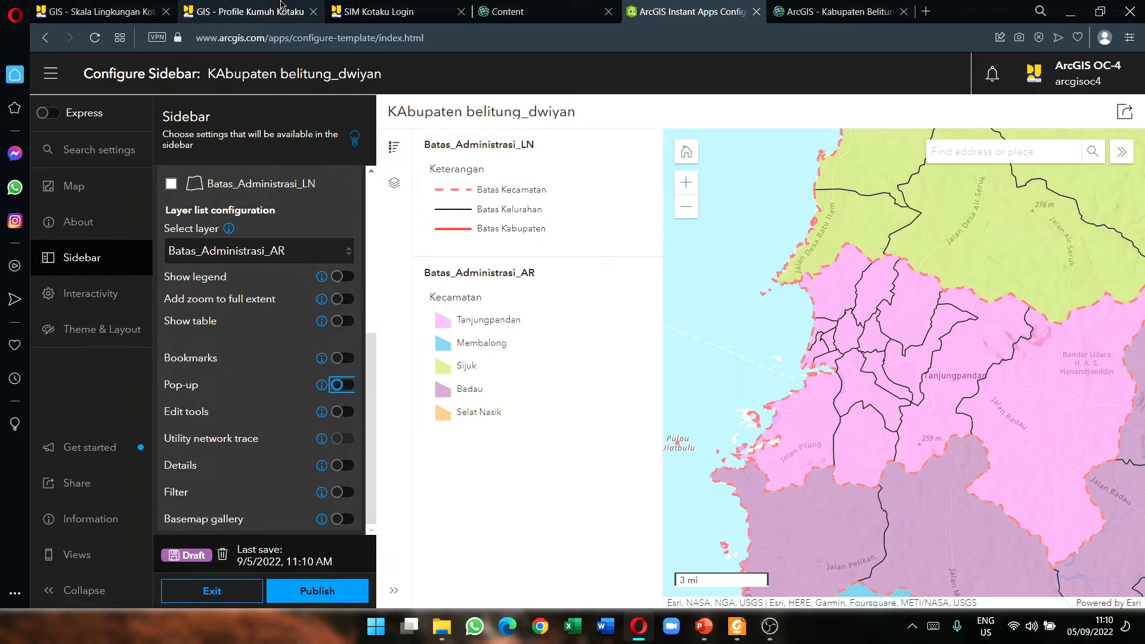
click(245, 12)
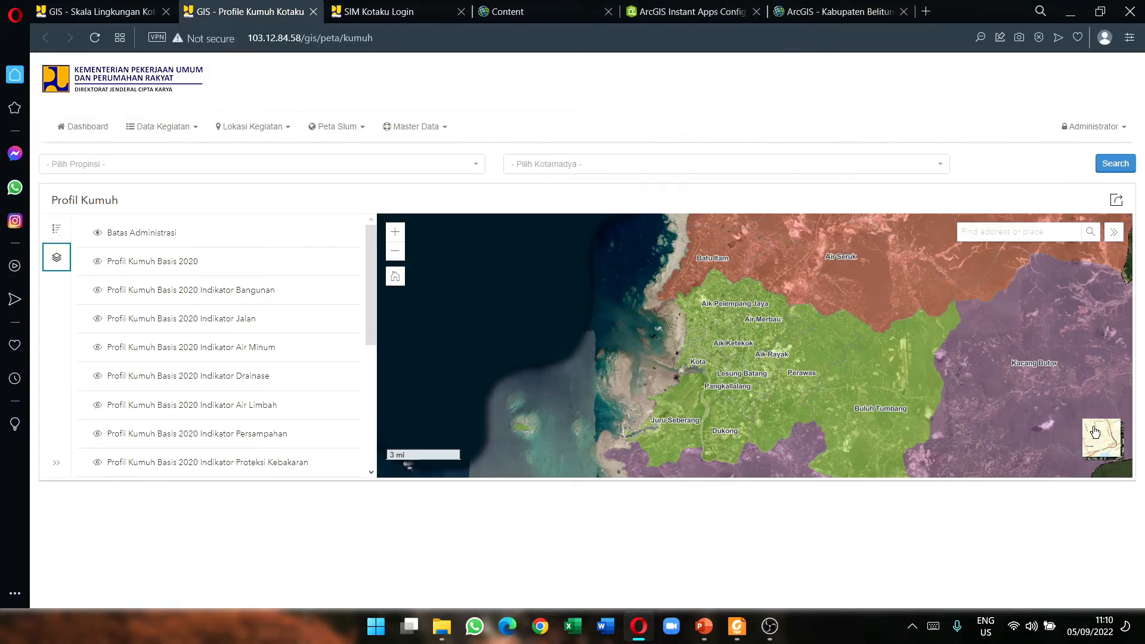
click(685, 11)
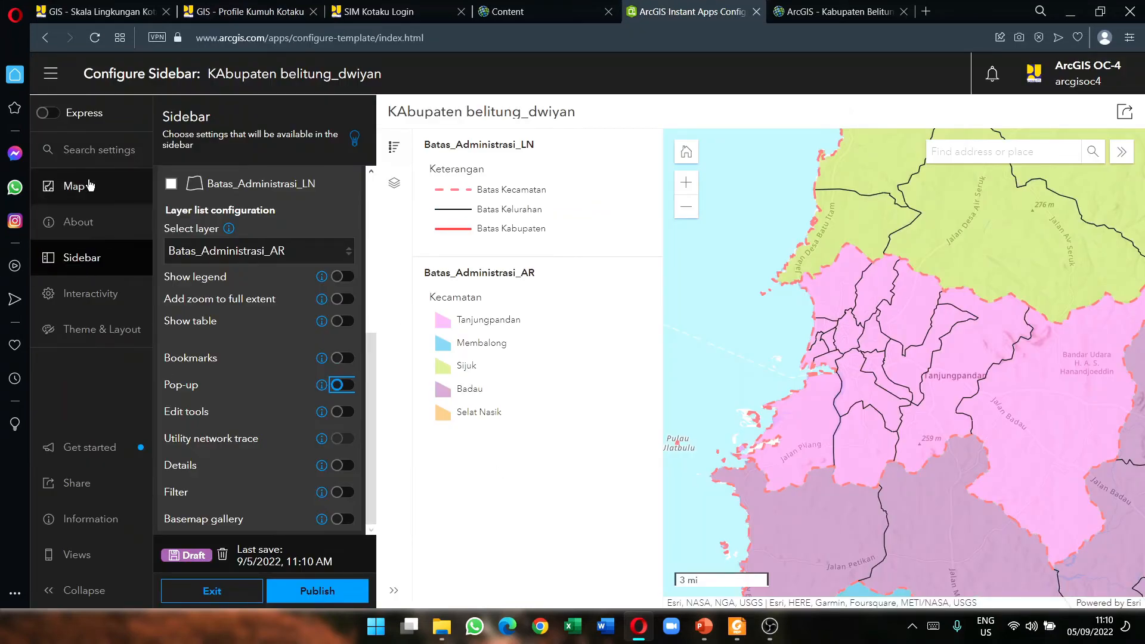
Step: Turn on the Basemap toggle under Interactivity > Modify and browse its basemap choices
click(88, 293)
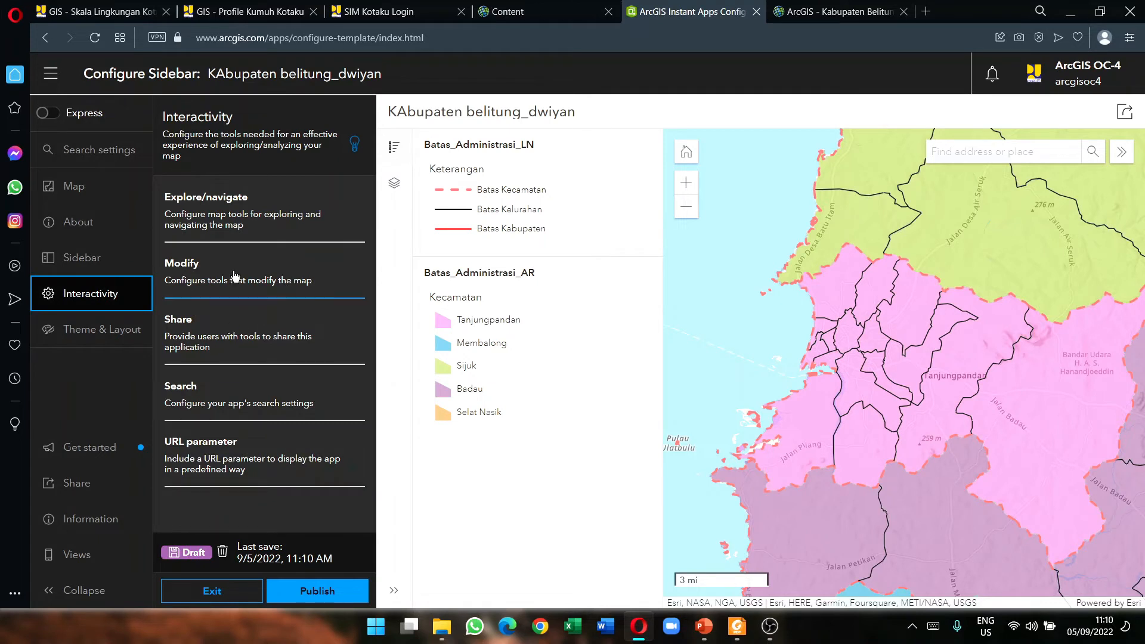
click(283, 221)
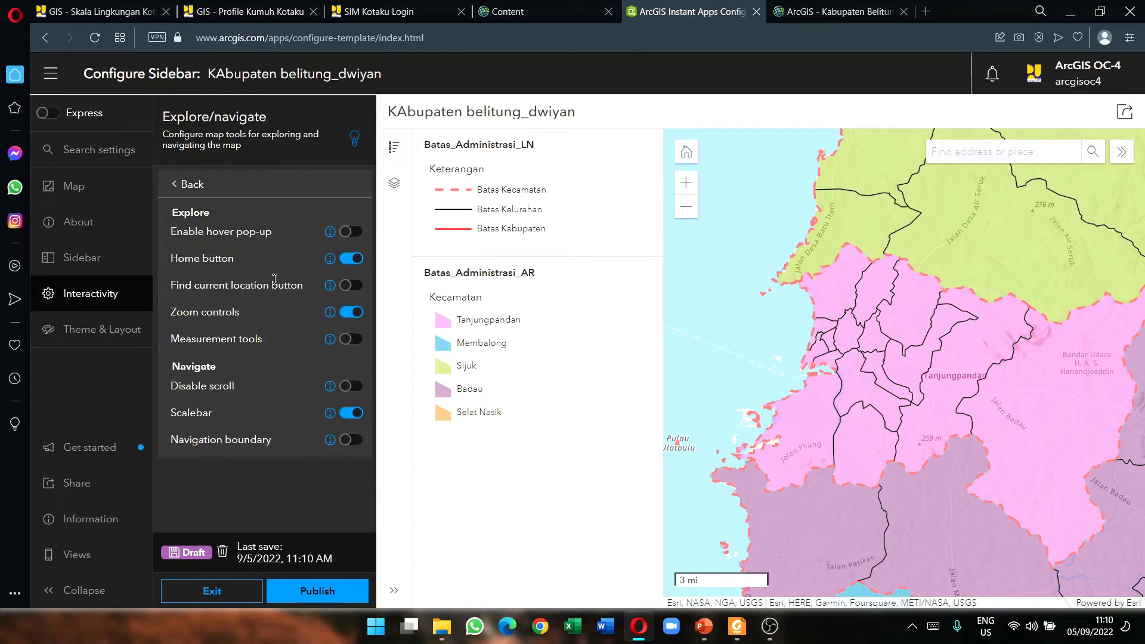
click(180, 192)
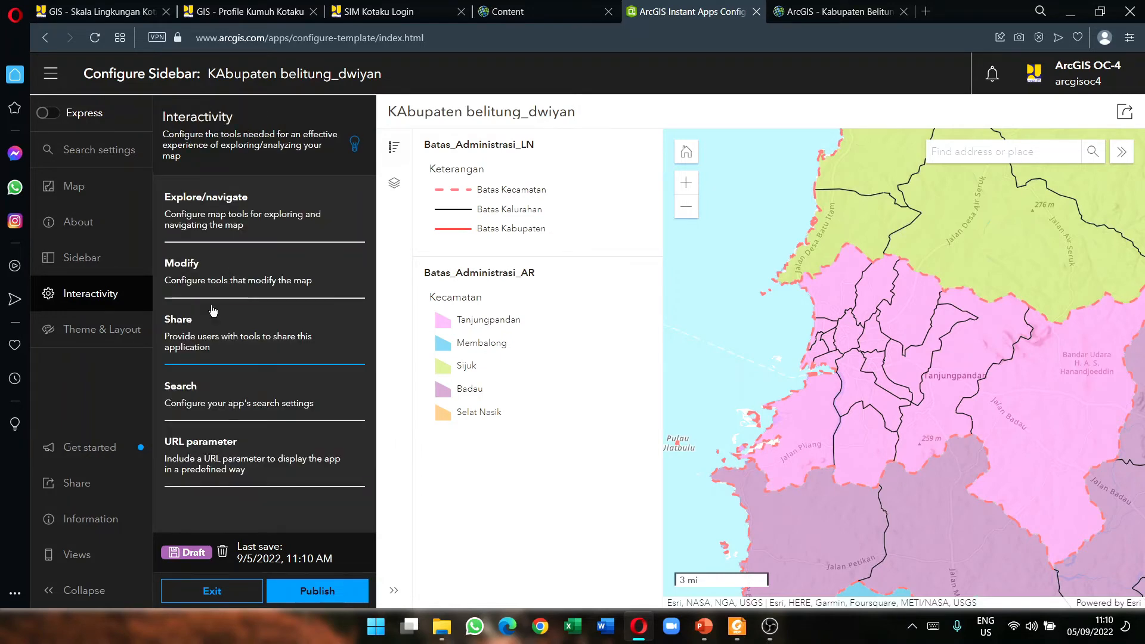
click(238, 303)
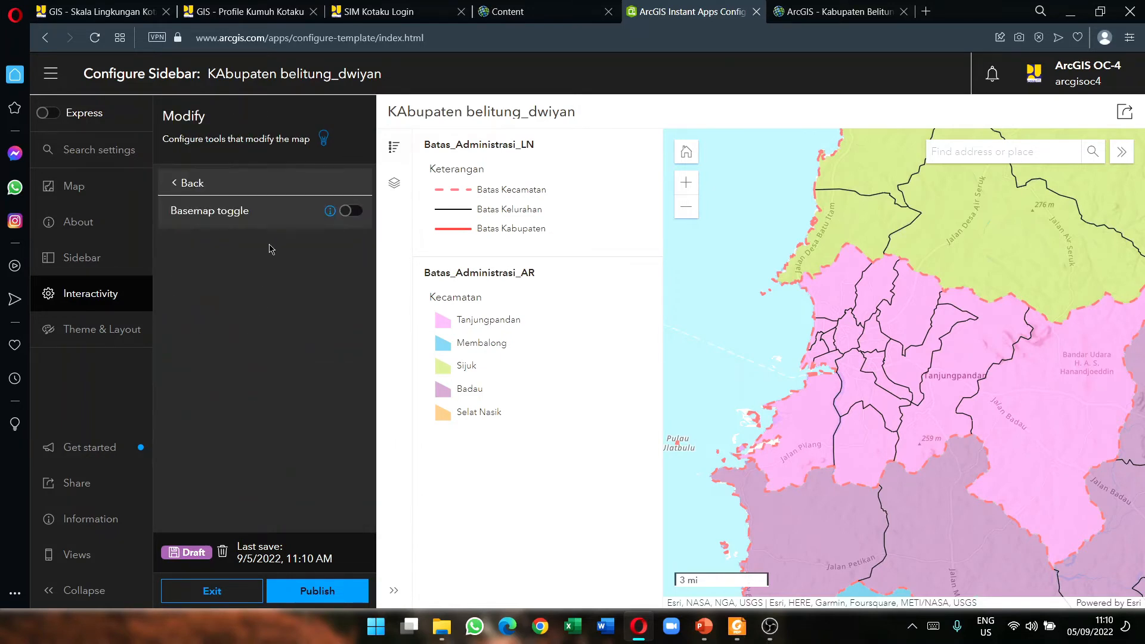
click(122, 289)
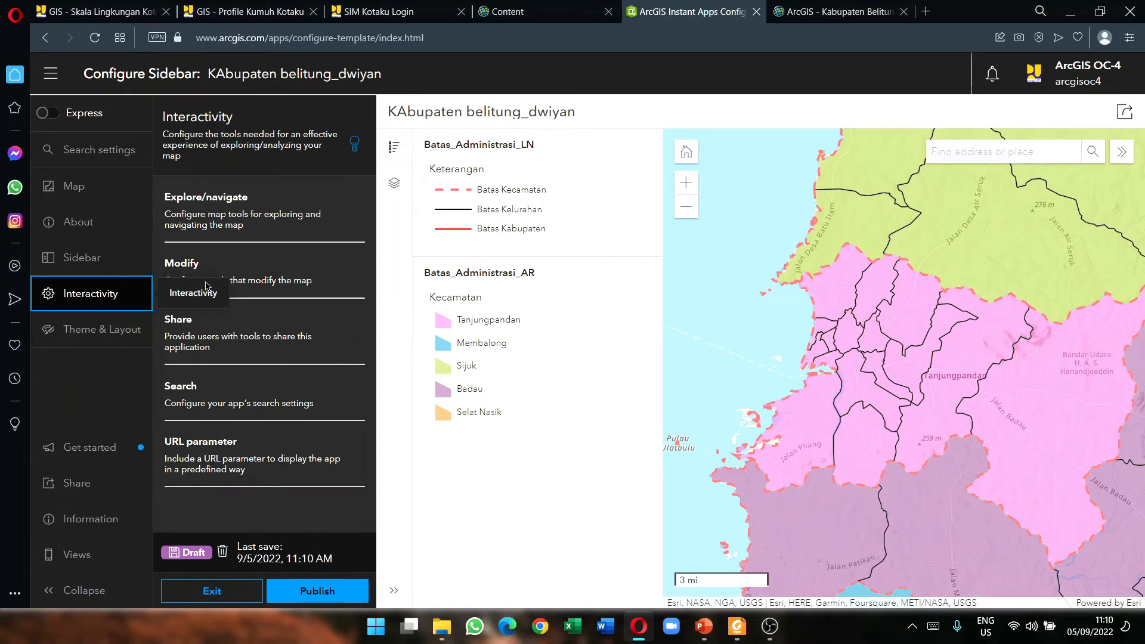
click(294, 288)
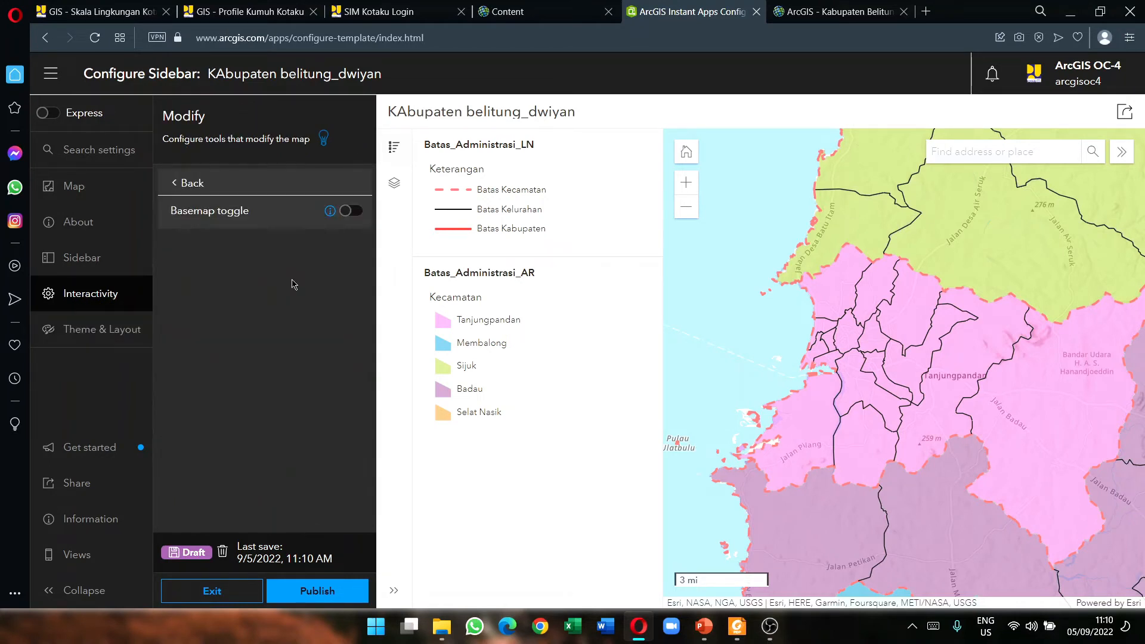
click(347, 213)
click(294, 276)
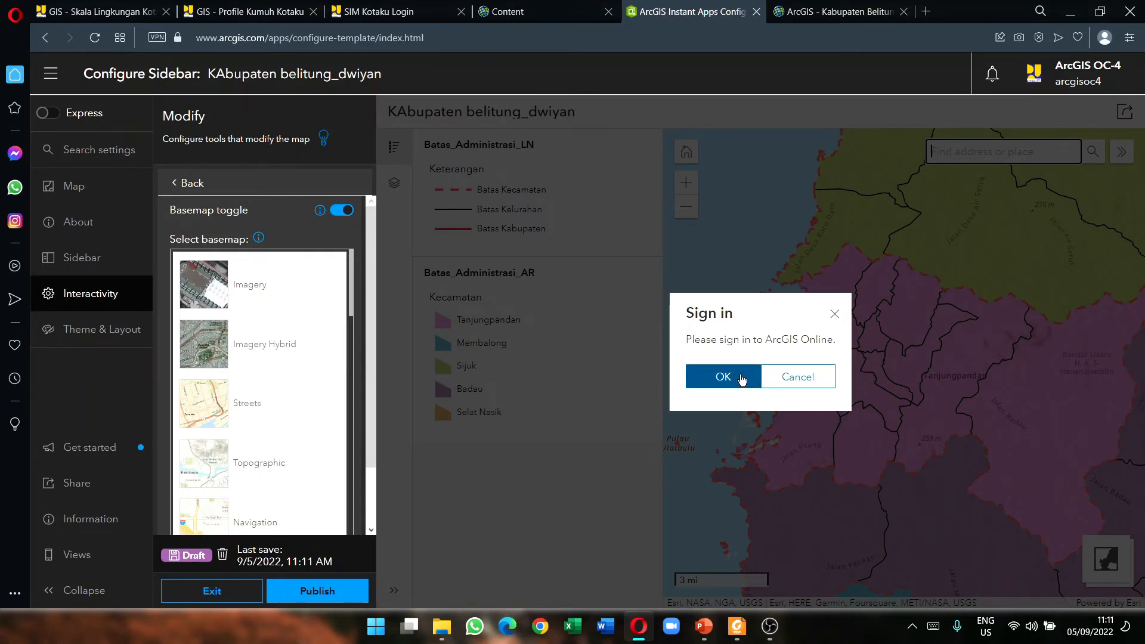
Step: Dismiss the ArcGIS Online sign-in prompt
click(741, 379)
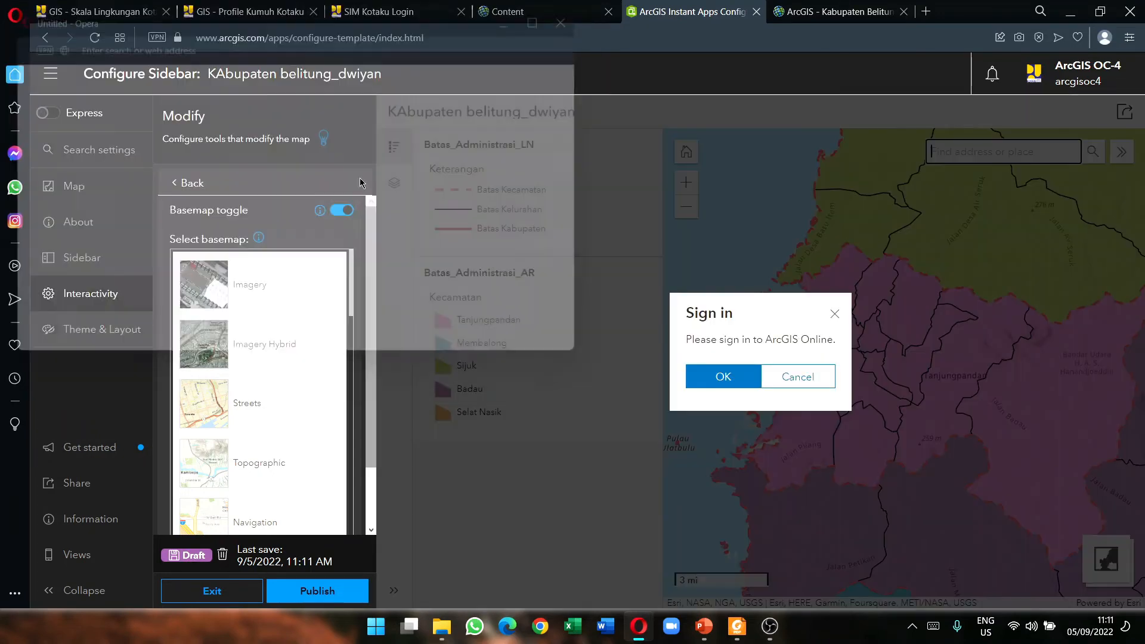
click(724, 380)
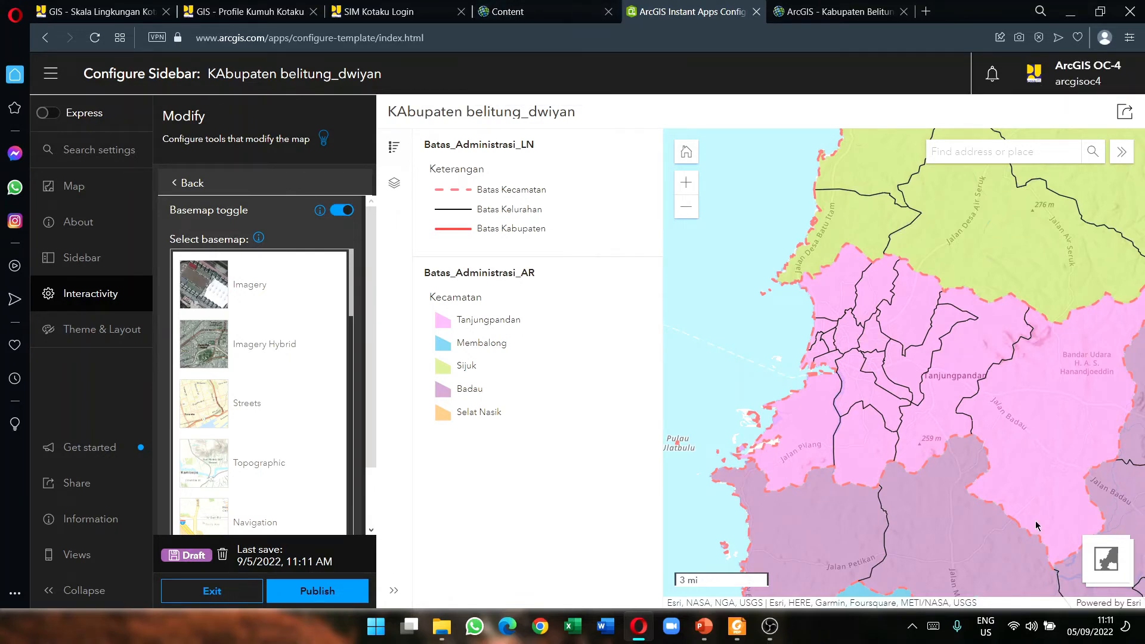
scroll(253, 339, down, 3)
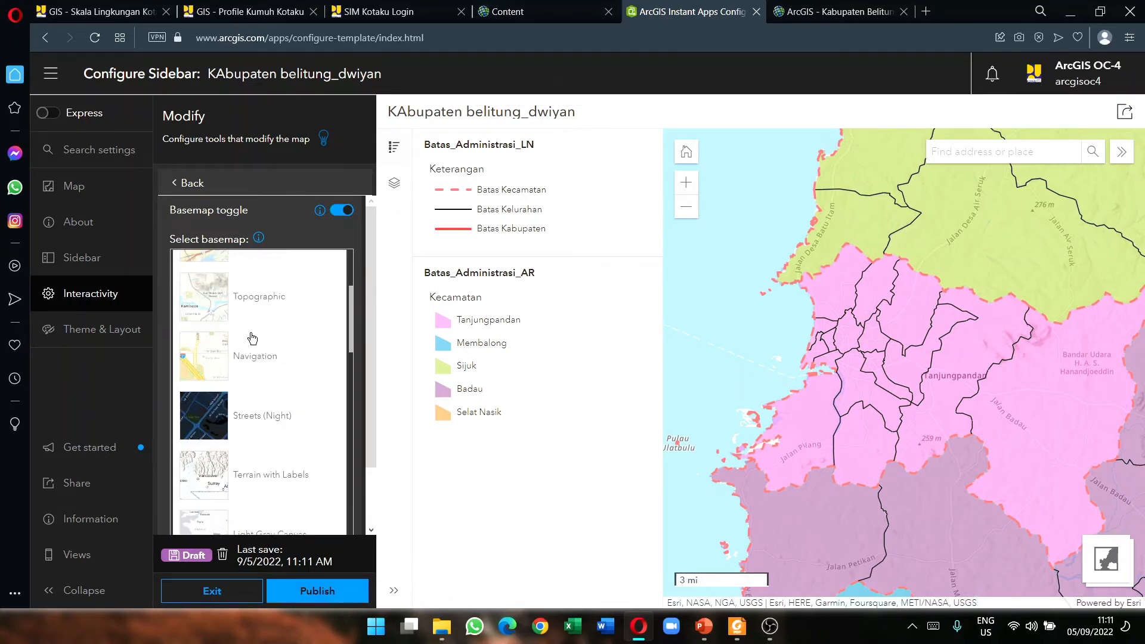
scroll(252, 338, up, 3)
Step: Switch on Edit tools in the Map > Sidebar settings
click(74, 186)
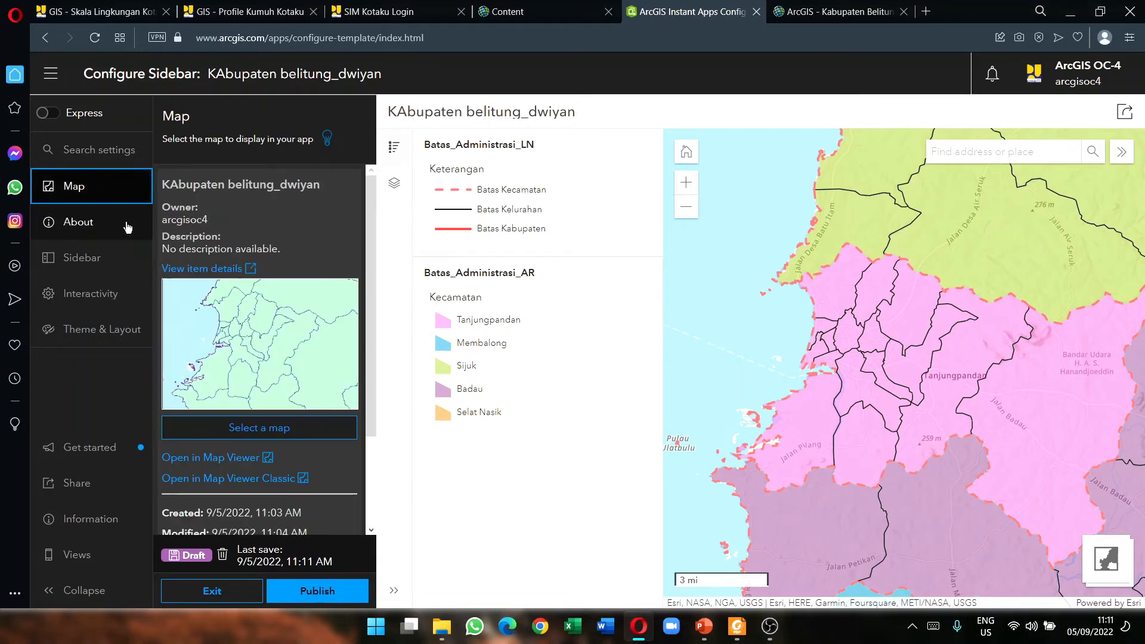
scroll(259, 358, down, 2)
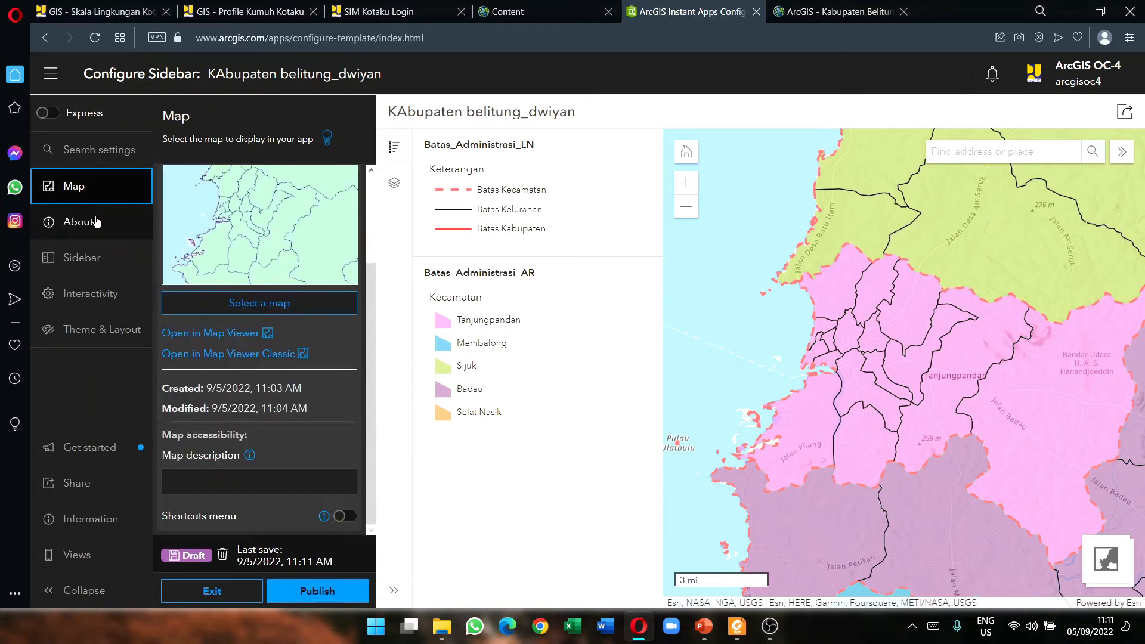
click(90, 256)
scroll(333, 258, down, 3)
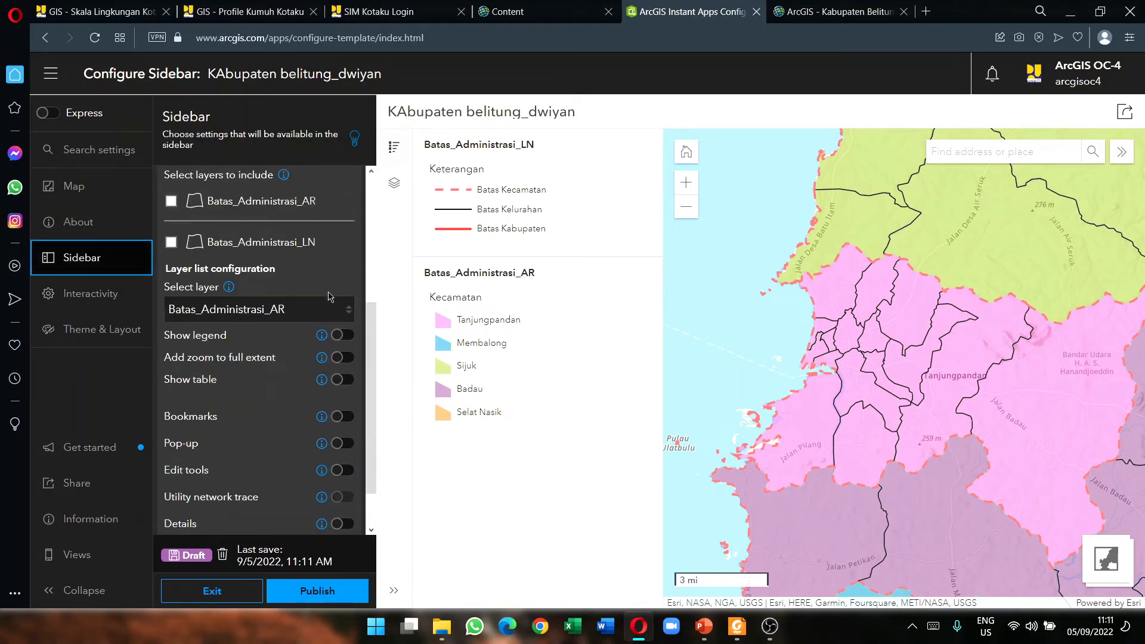
click(337, 412)
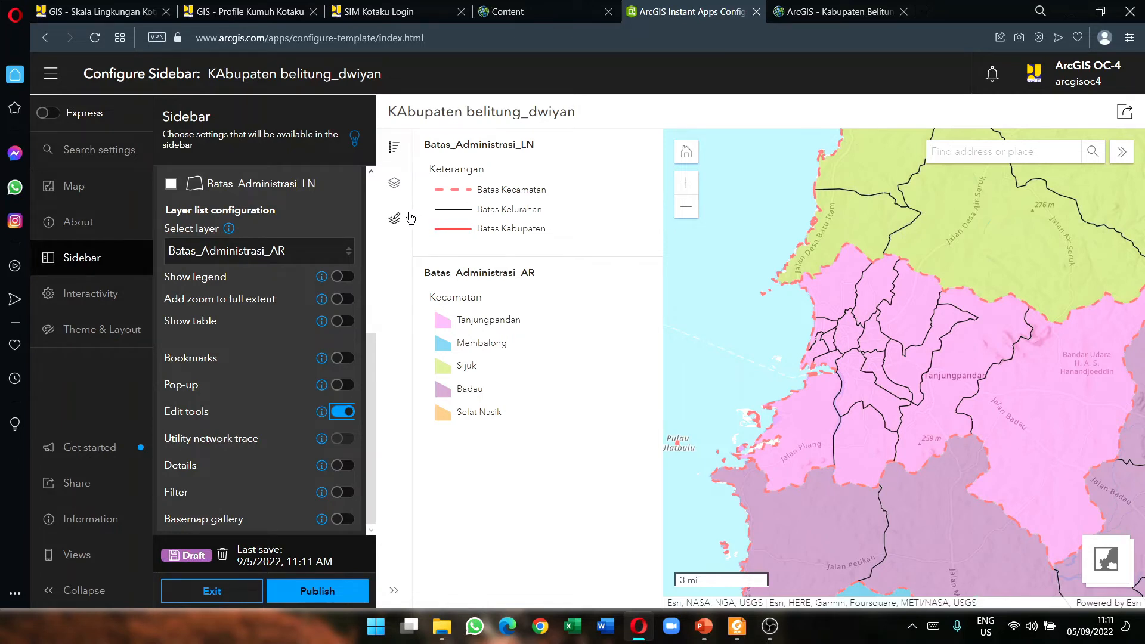
key(space)
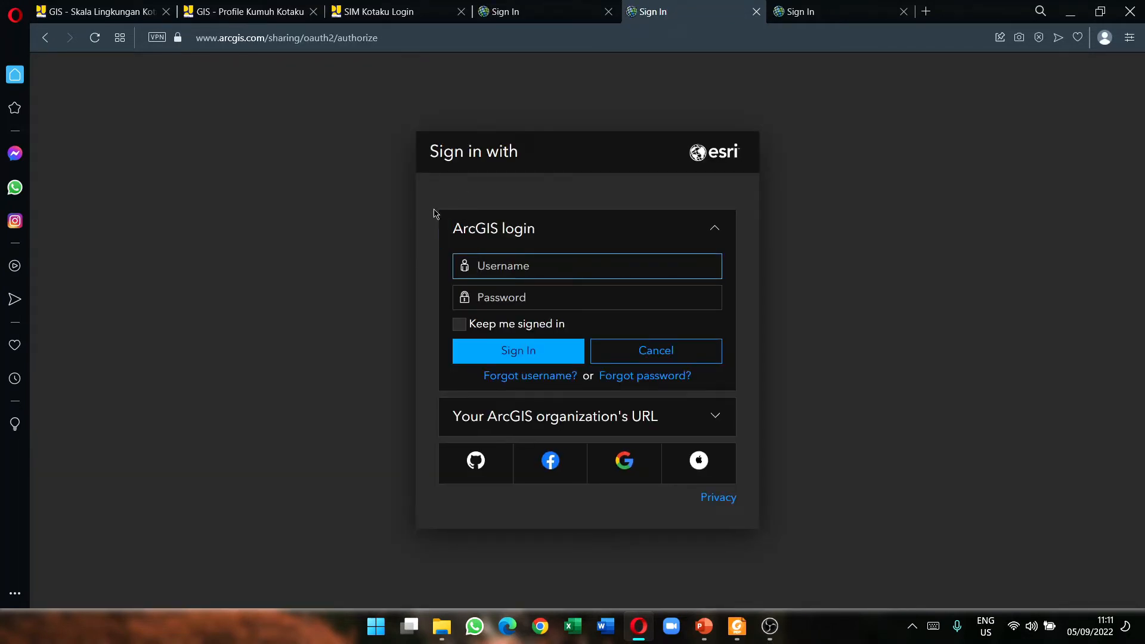
Step: Enter the ArcGIS account username and password and submit the sign-in form
text(arcgisoc4)
key(Caps_Lock)
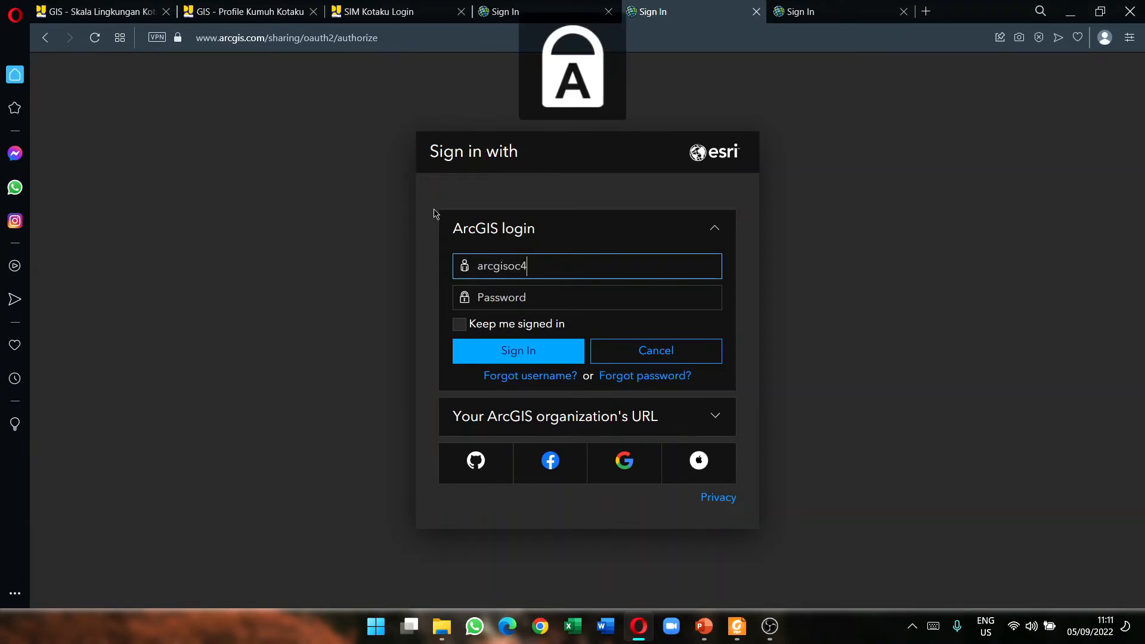
key(Caps_Lock)
key(Tab)
text(a)
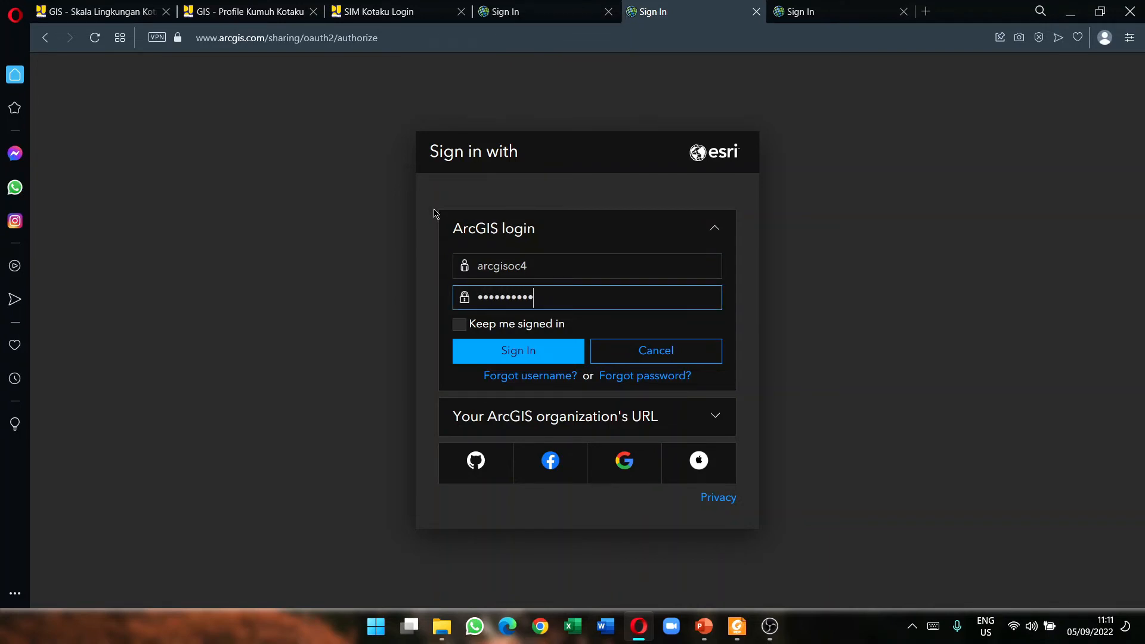
key(Return)
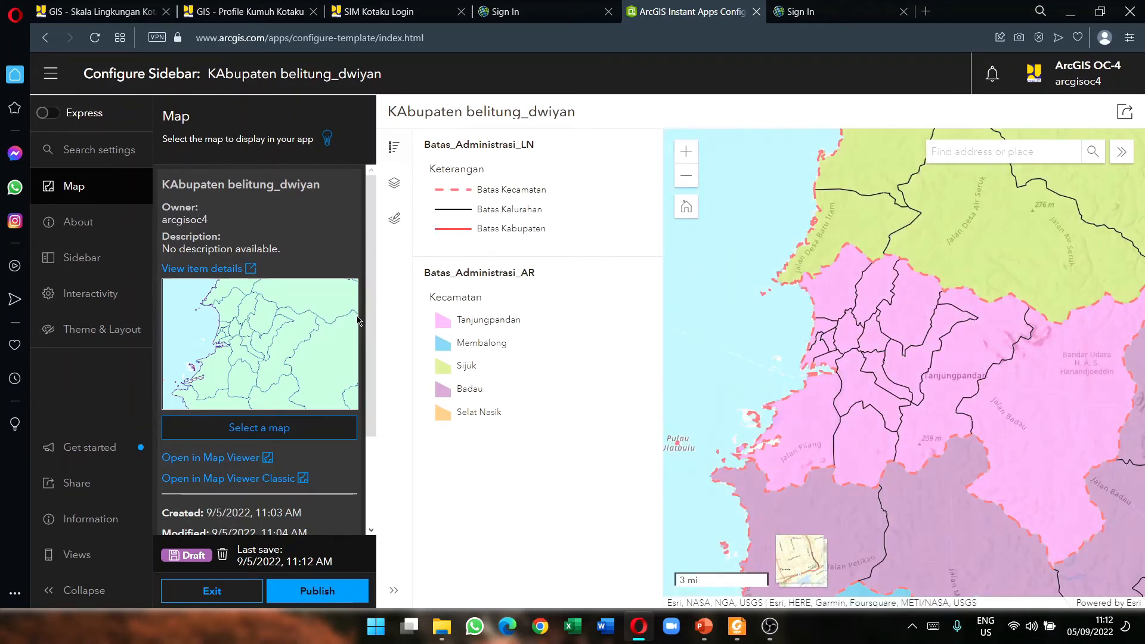
Step: Turn Edit tools off in Sidebar settings and start publishing the app
scroll(252, 346, down, 3)
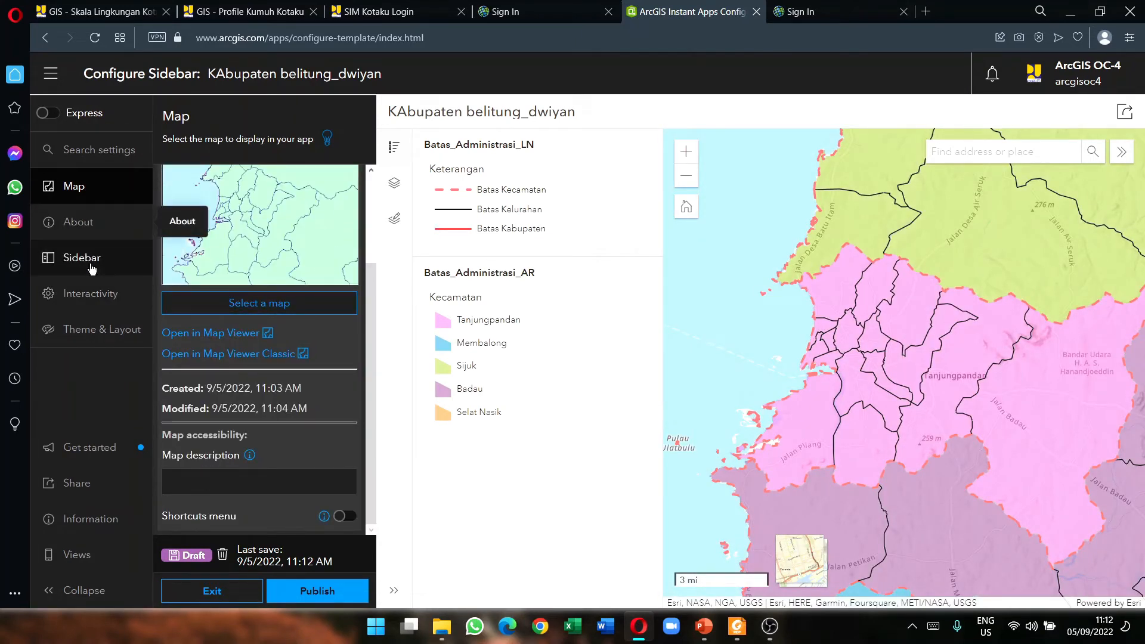
scroll(334, 418, down, 3)
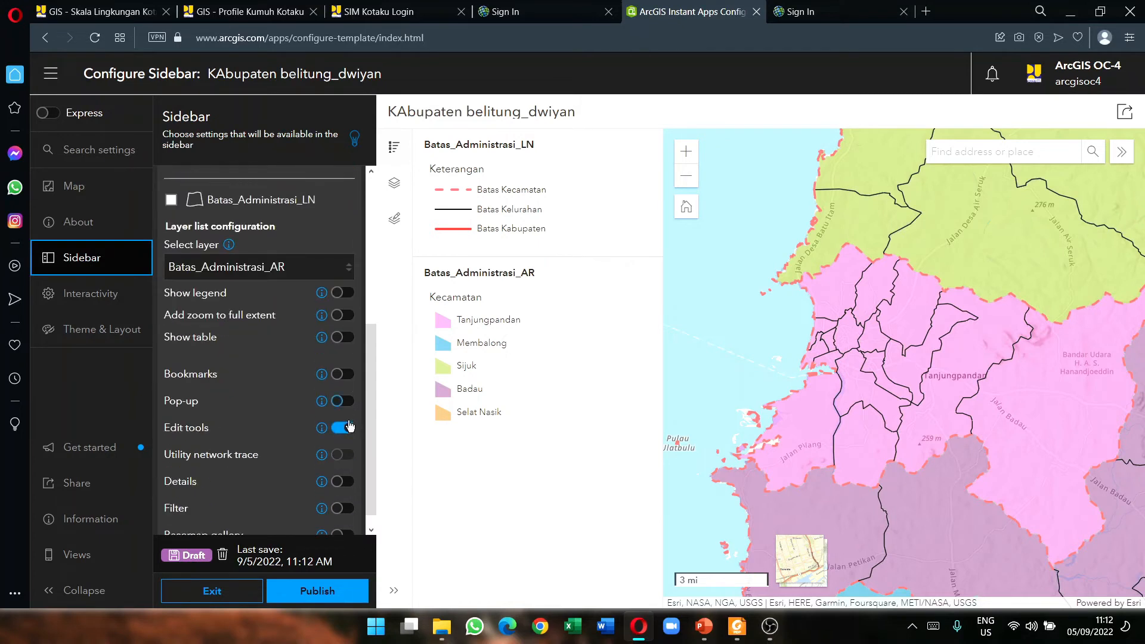
click(342, 428)
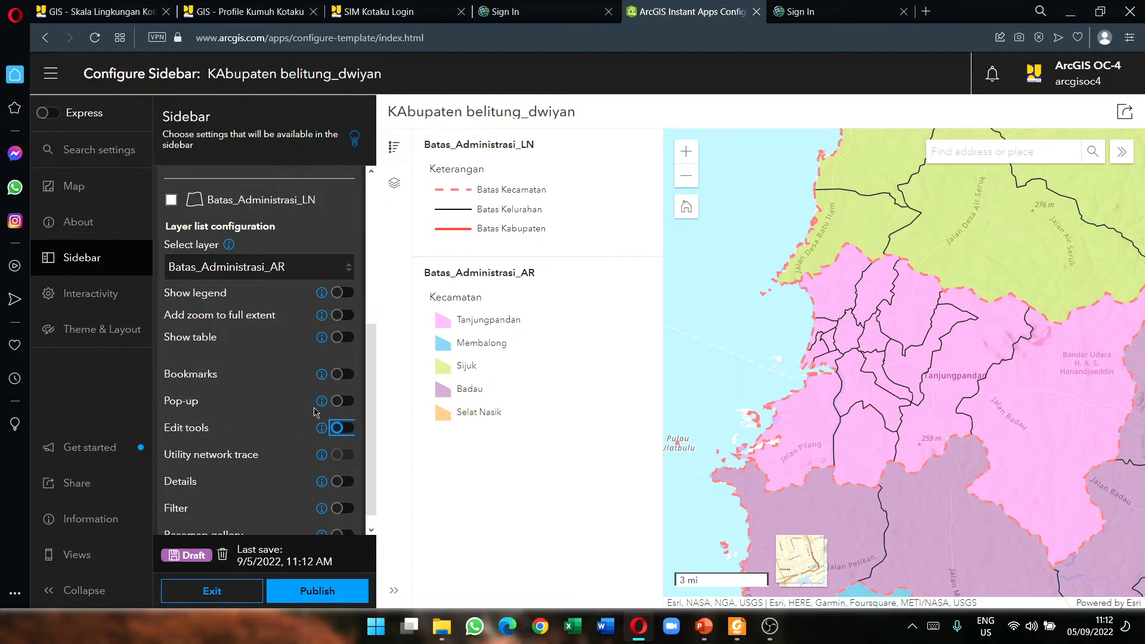
scroll(317, 412, down, 1)
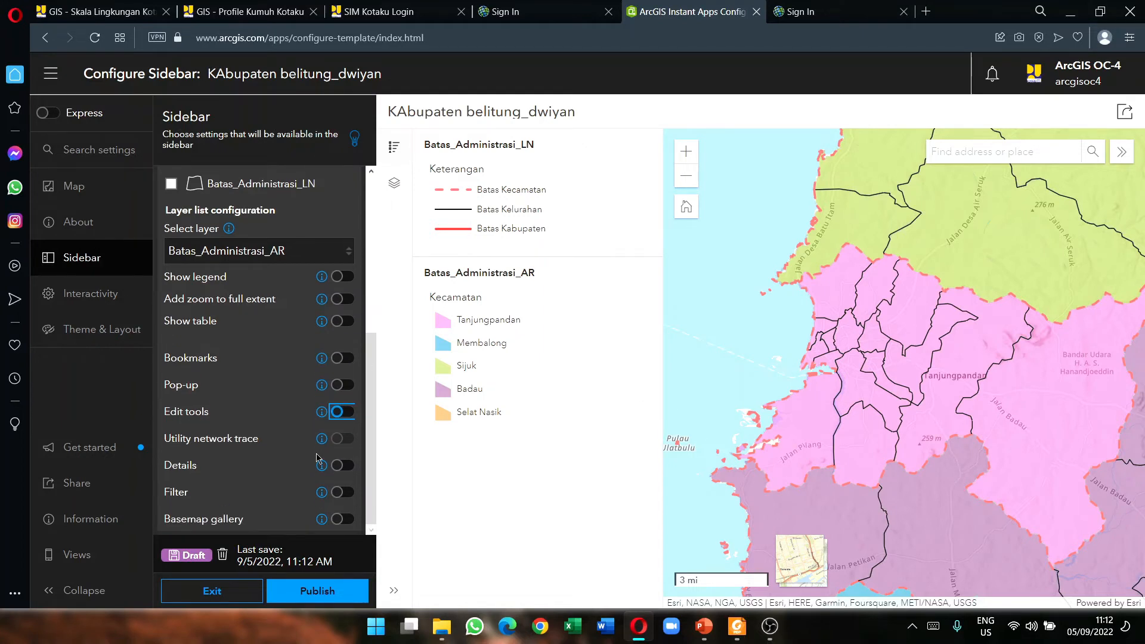
click(317, 591)
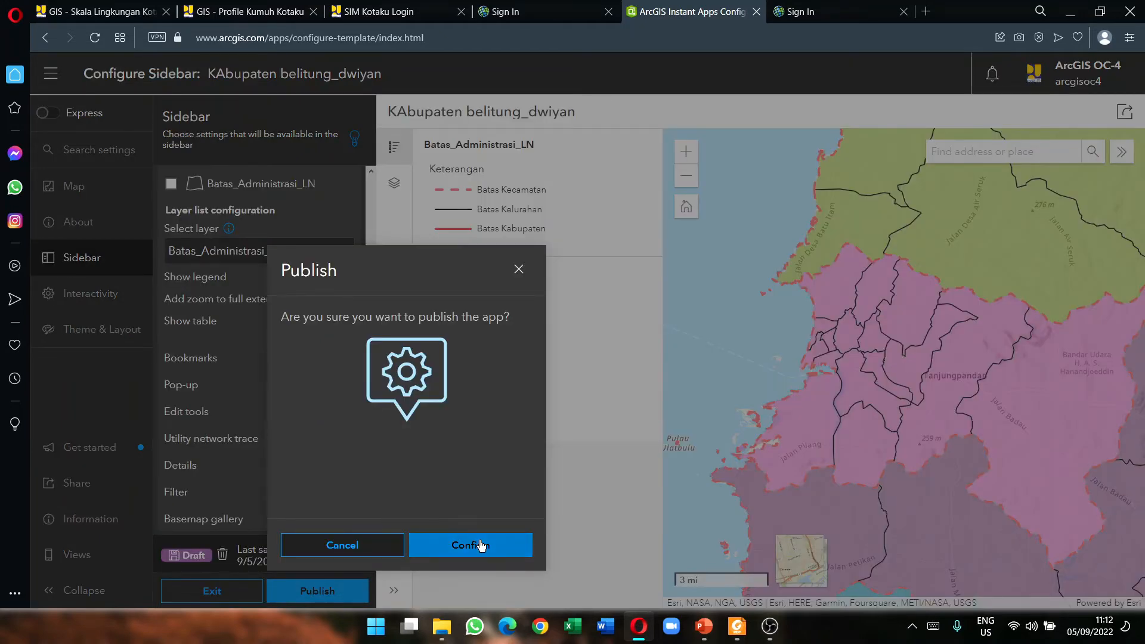
Step: Confirm publishing the app, then switch to the Profil Kumuh map tab
click(477, 545)
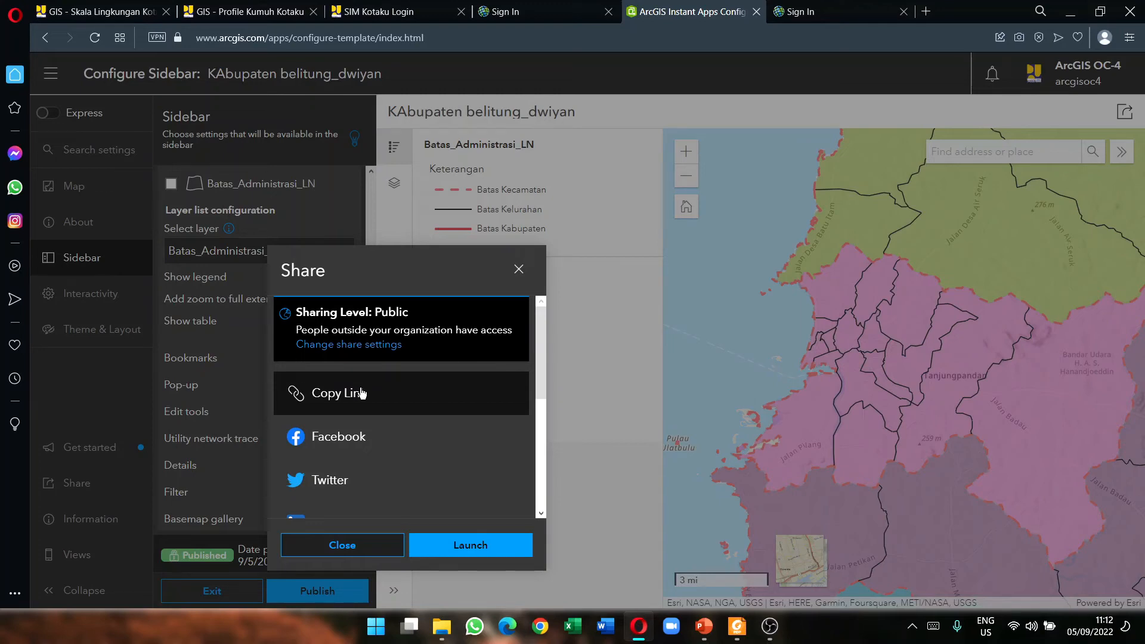
click(243, 7)
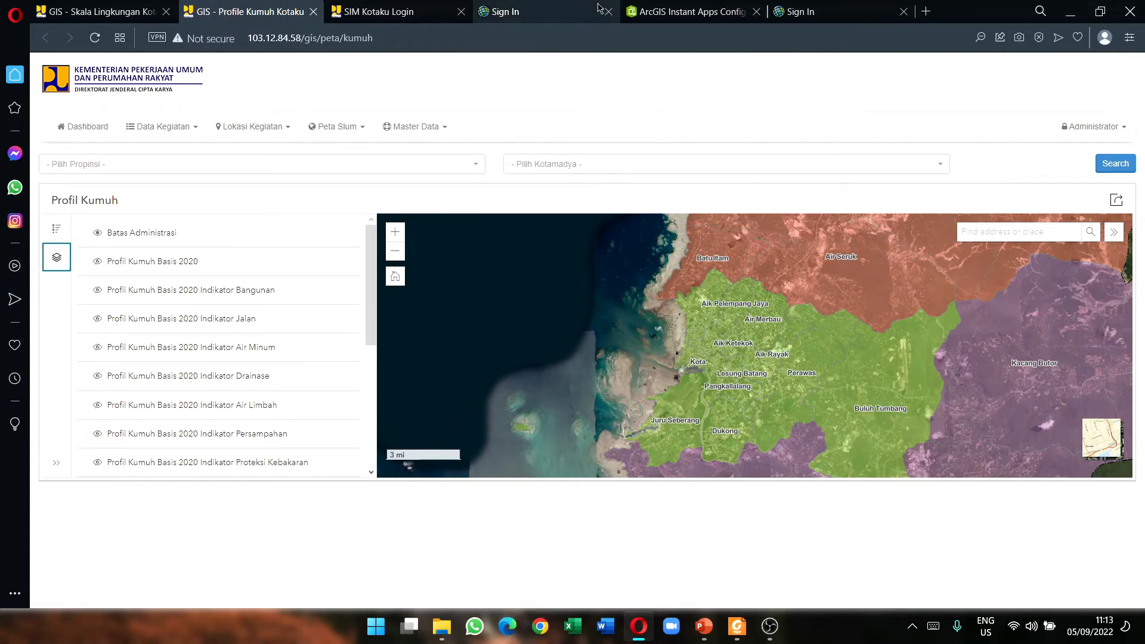
Step: Return to the Share dialog and select the app's embed code
click(677, 12)
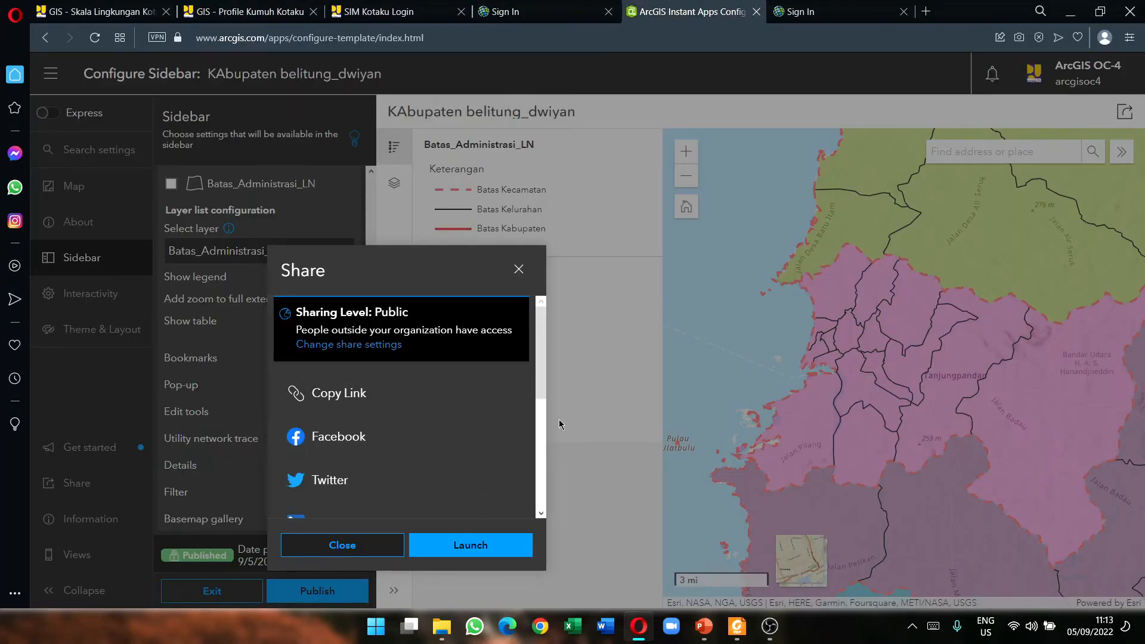
scroll(405, 431, down, 4)
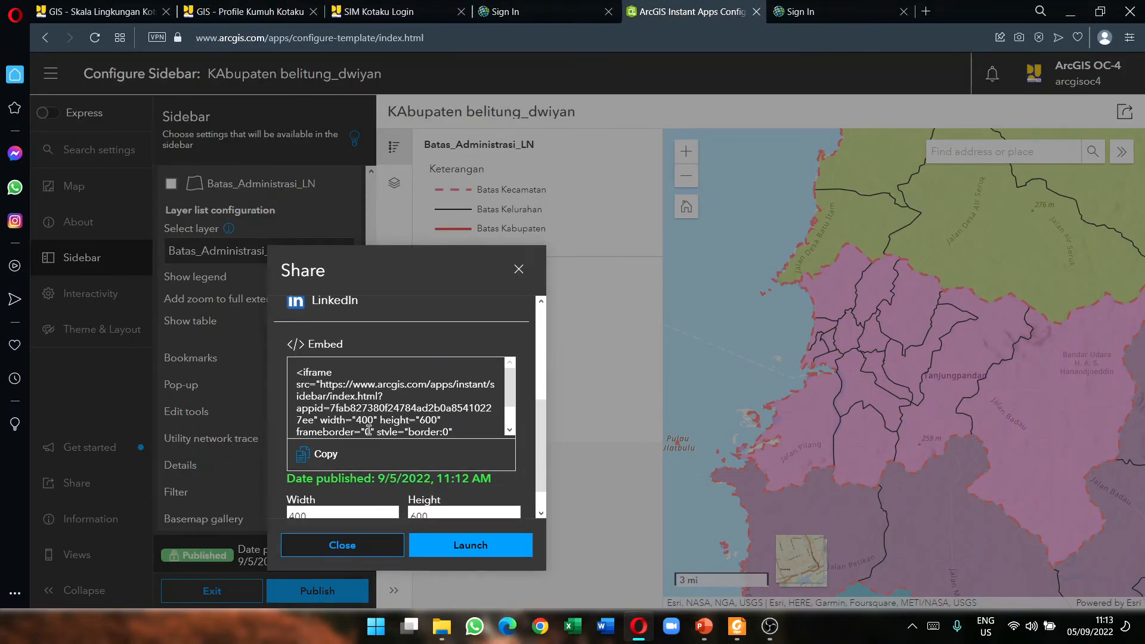
click(367, 418)
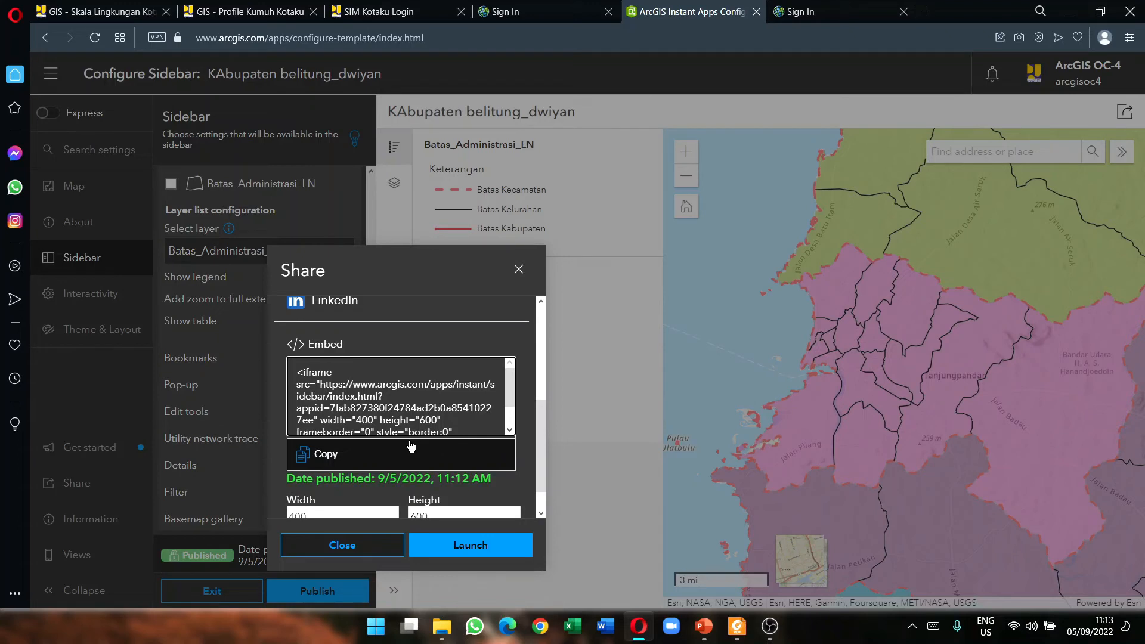
scroll(411, 446, down, 1)
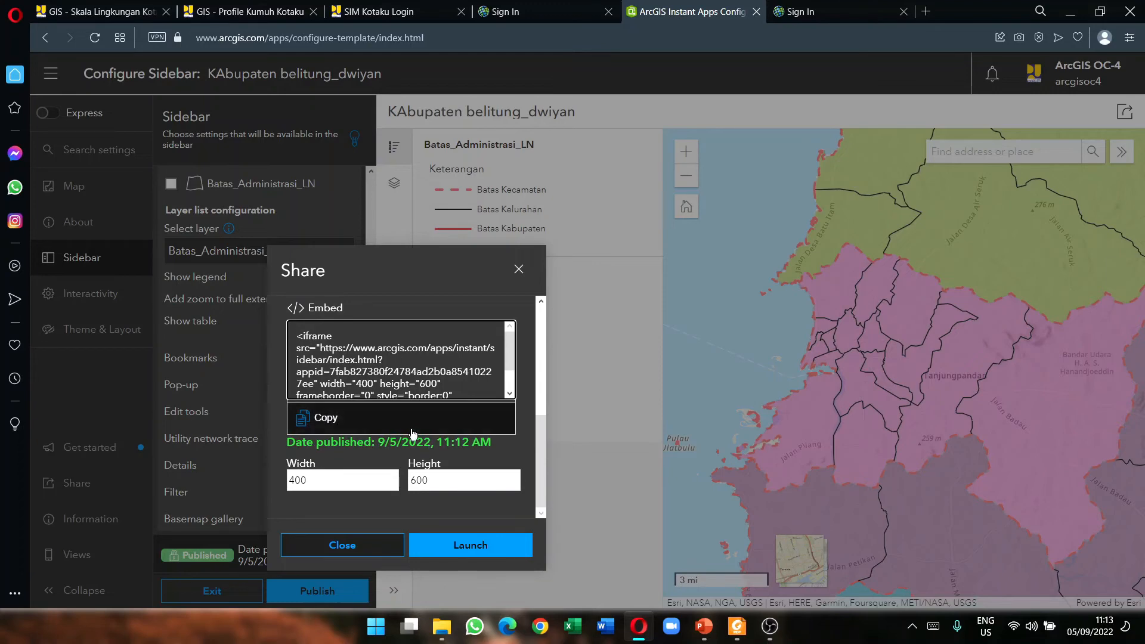
scroll(379, 356, up, 4)
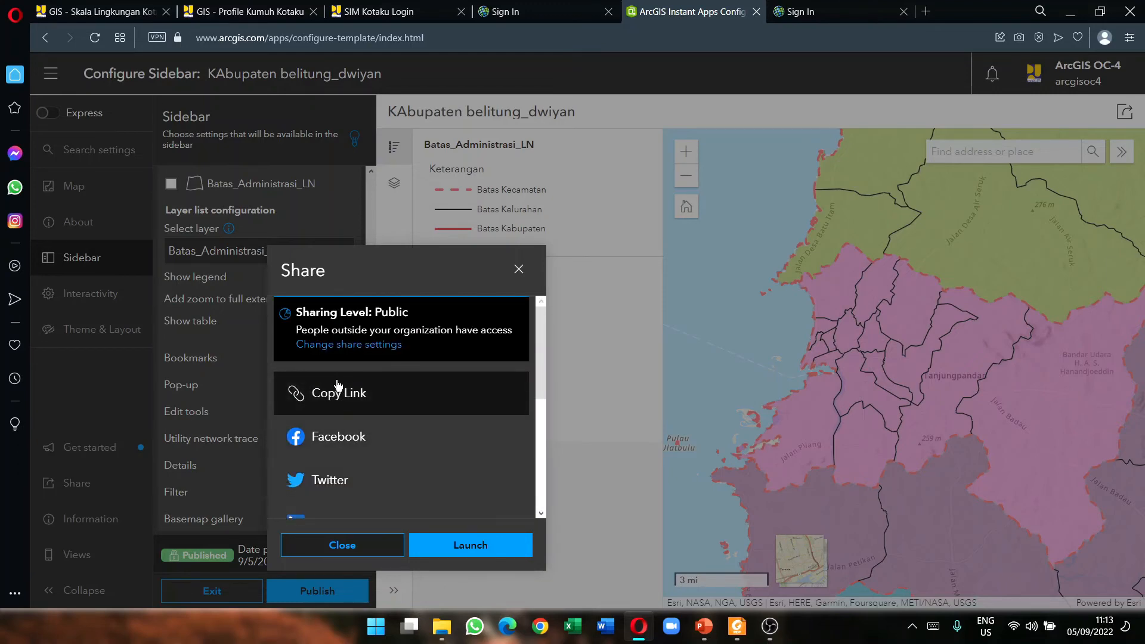
Step: Look at the SIM Kotaku and Profil Kumuh tabs, then review the Share dialog again
click(385, 11)
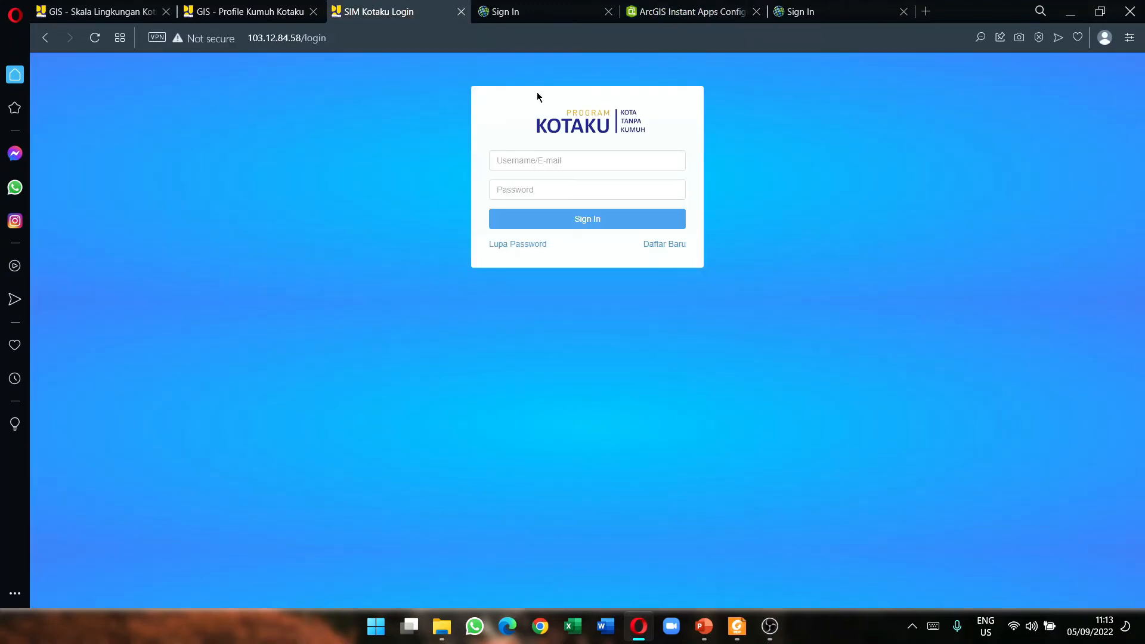
click(268, 8)
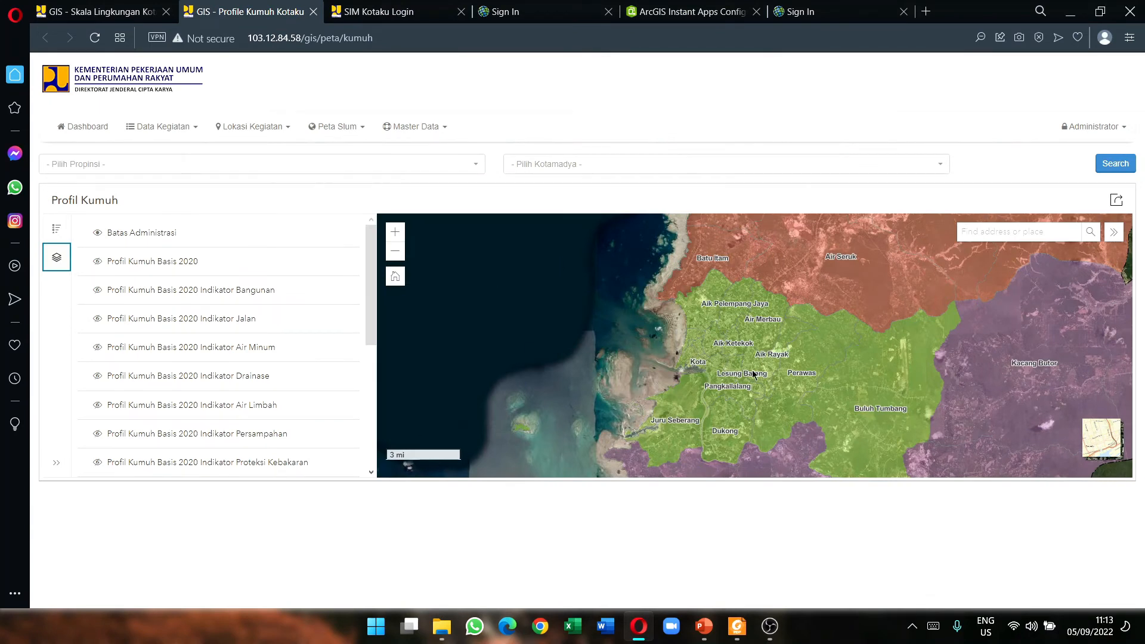
click(738, 5)
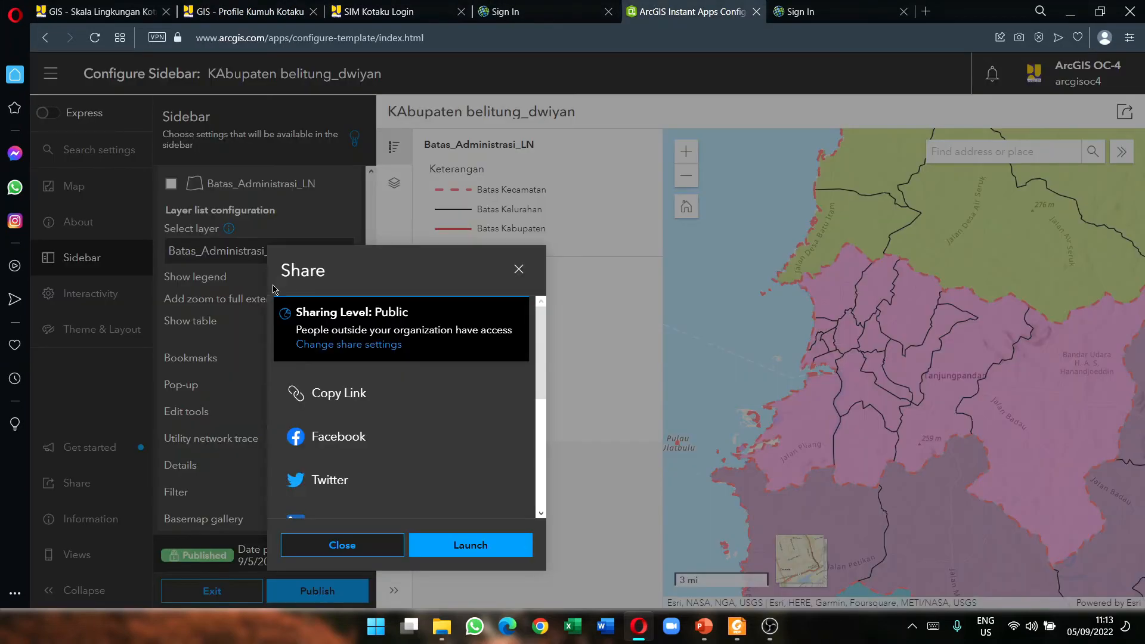
scroll(420, 495, down, 5)
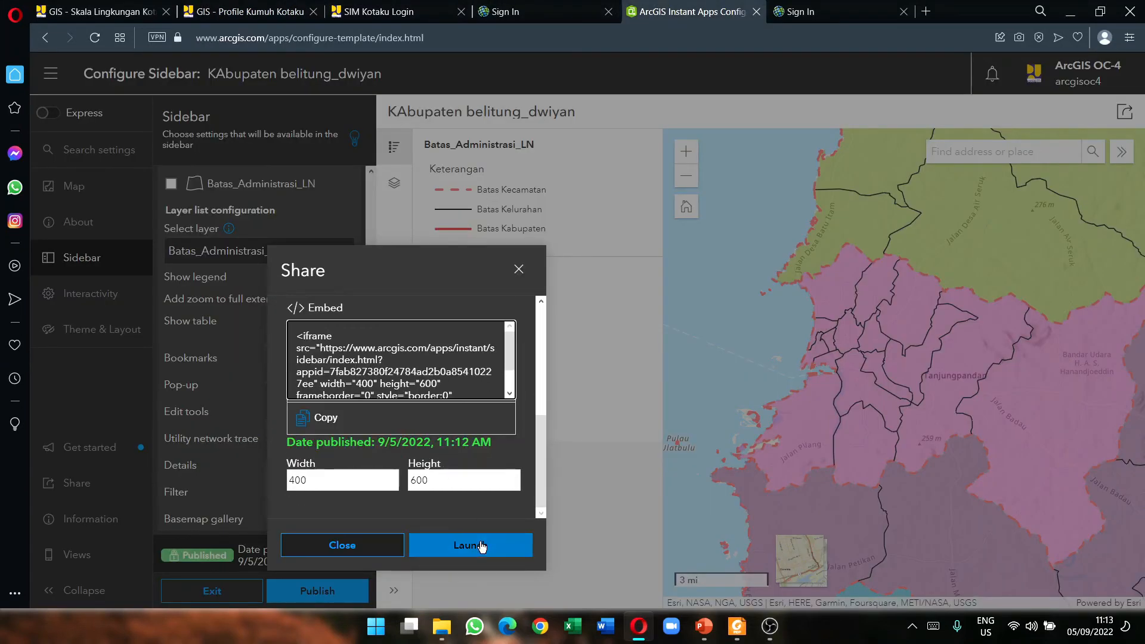
scroll(418, 418, up, 5)
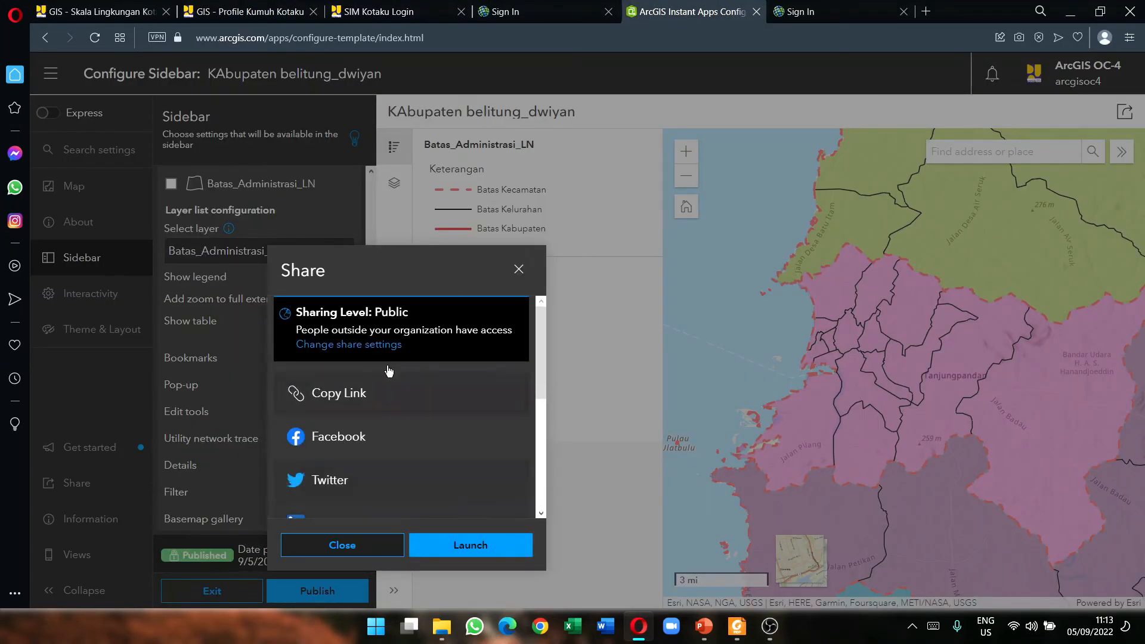
Step: Launch the published app and check the Juru Seberang district popup, then close it
click(455, 545)
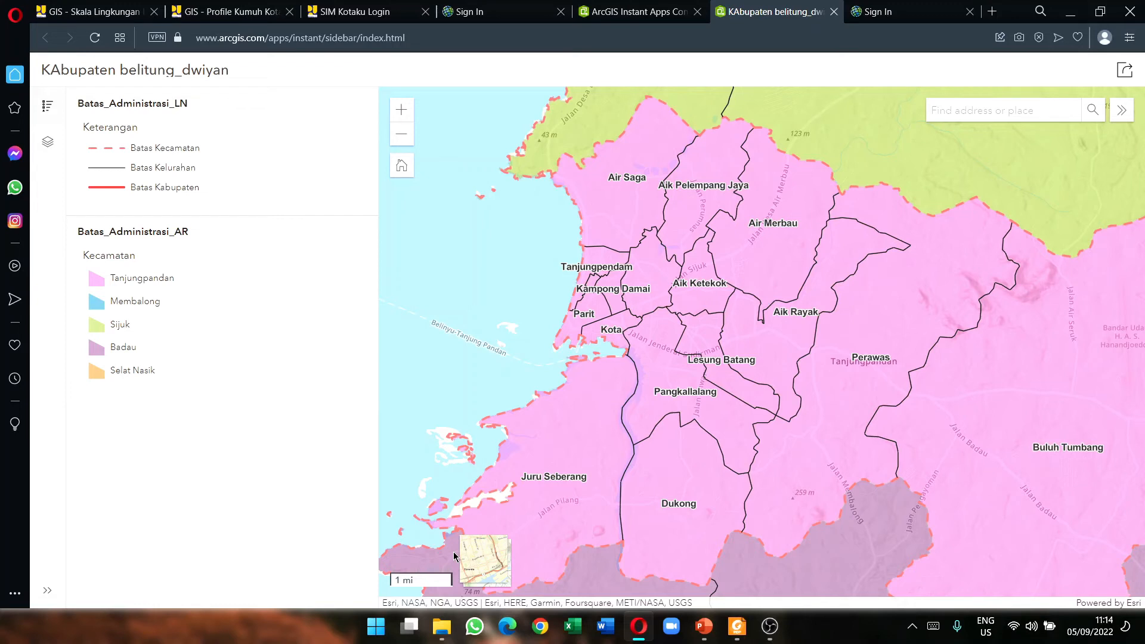
click(567, 443)
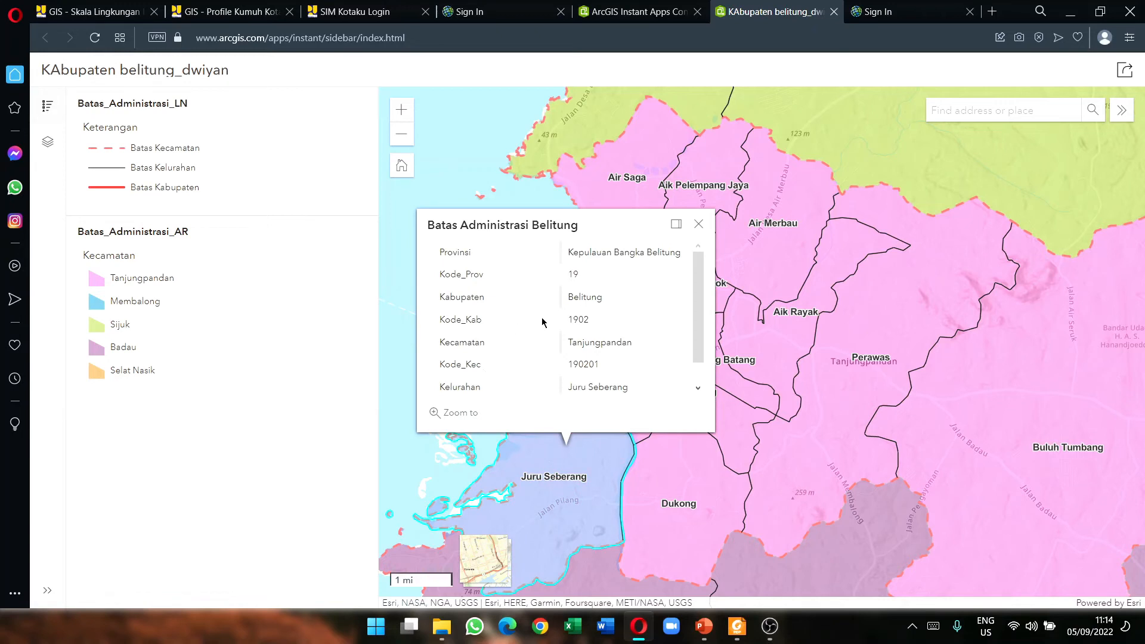
scroll(546, 327, down, 1)
click(697, 225)
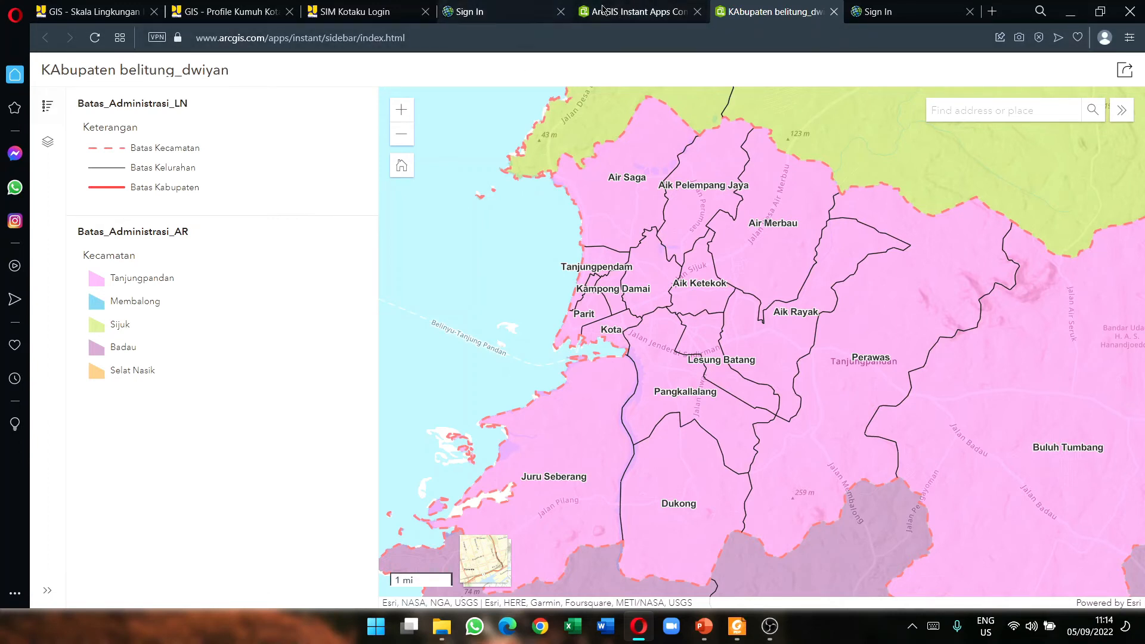
Step: From My Content, open the KAbupaten belitung_dwiyan Web Map item page in a new tab
click(471, 11)
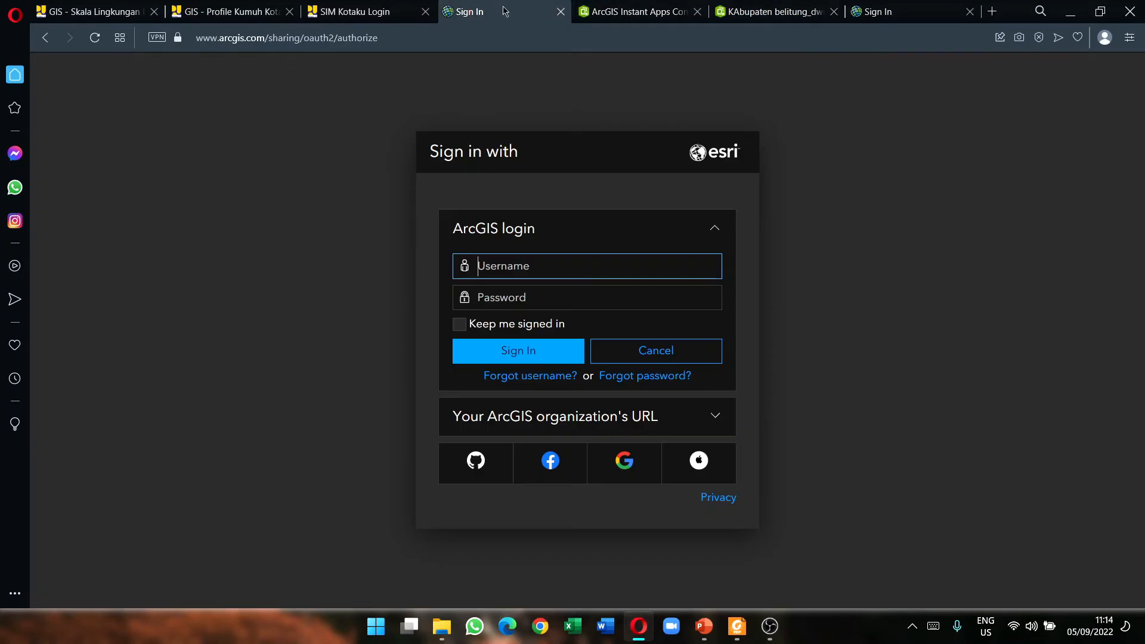
click(97, 40)
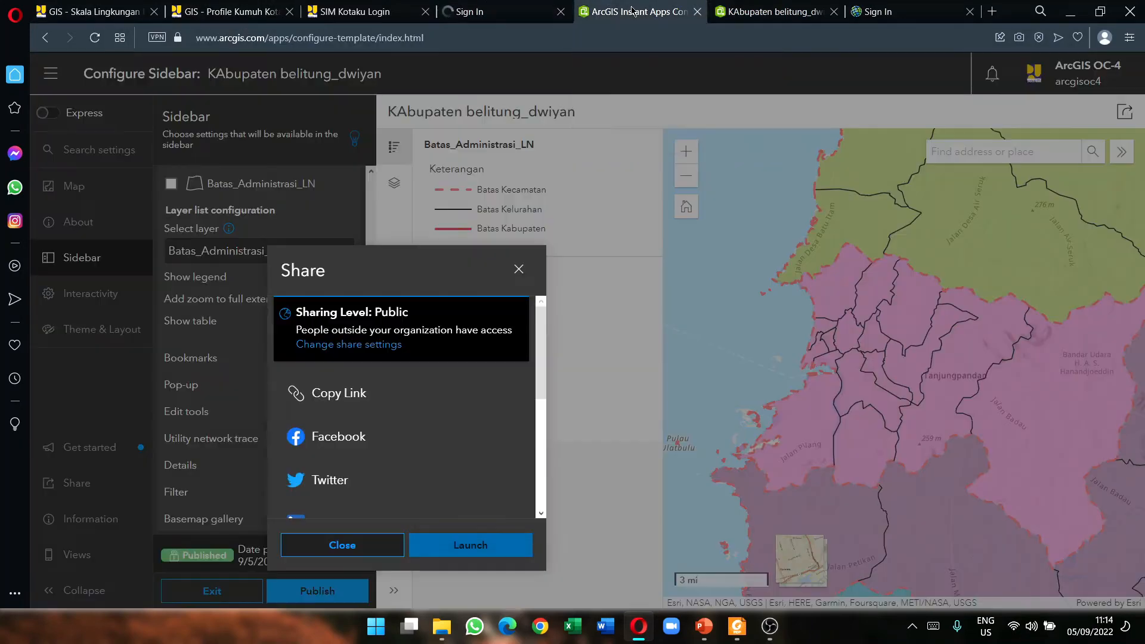
click(632, 11)
click(498, 6)
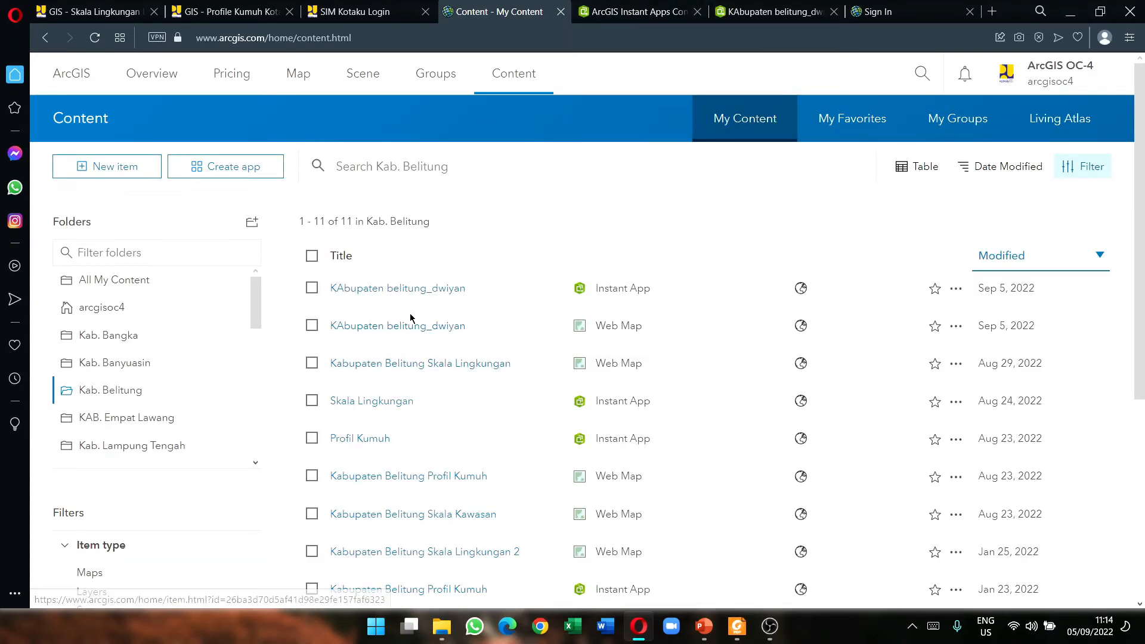
right_click(389, 327)
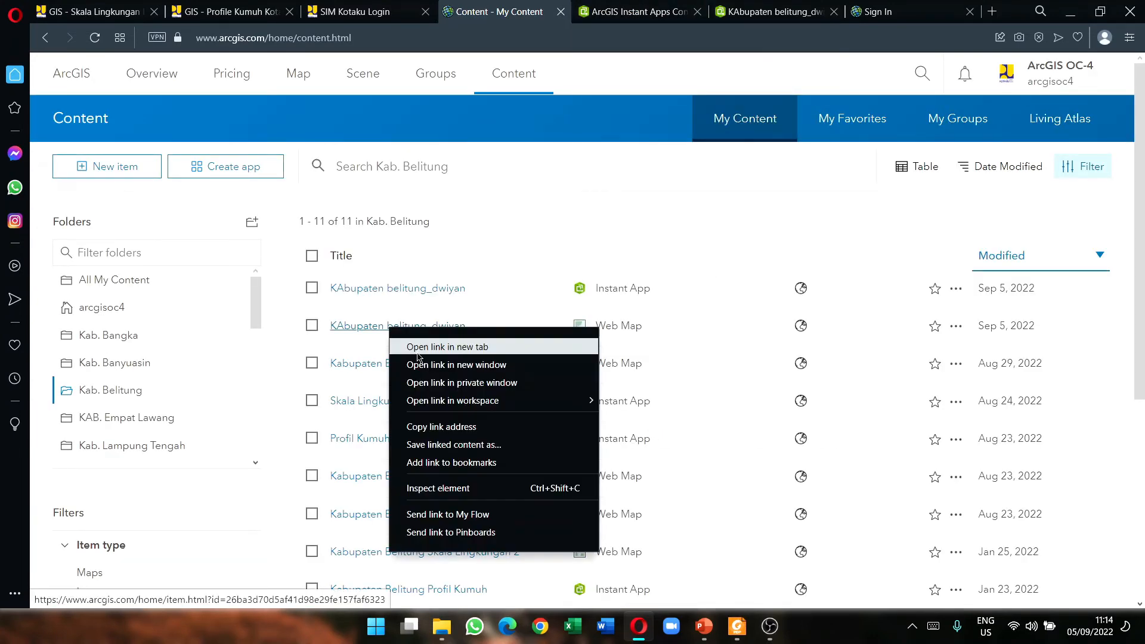
click(447, 347)
click(558, 11)
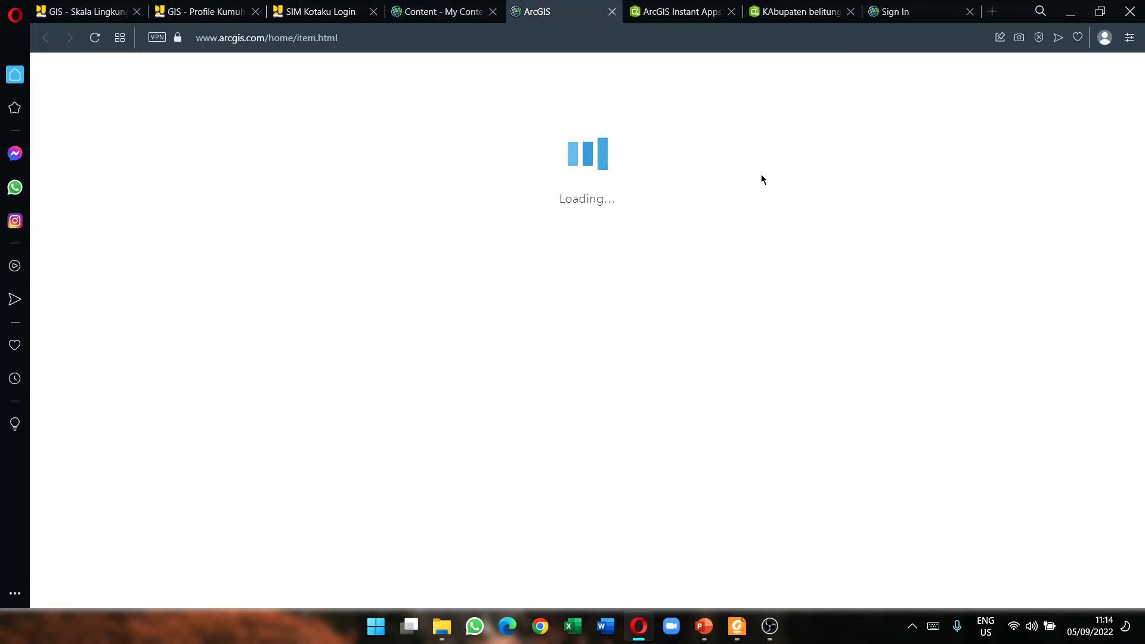
click(472, 11)
click(518, 8)
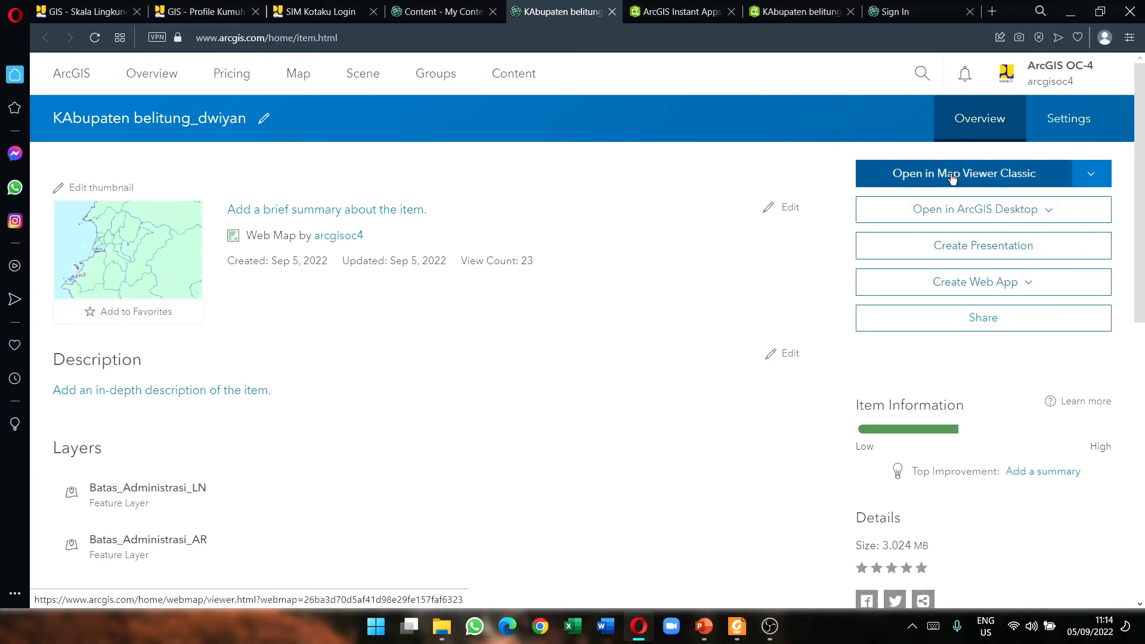
Step: Open the web map in Map Viewer Classic, show the Add layer choices, and bring File Explorer forward
click(924, 175)
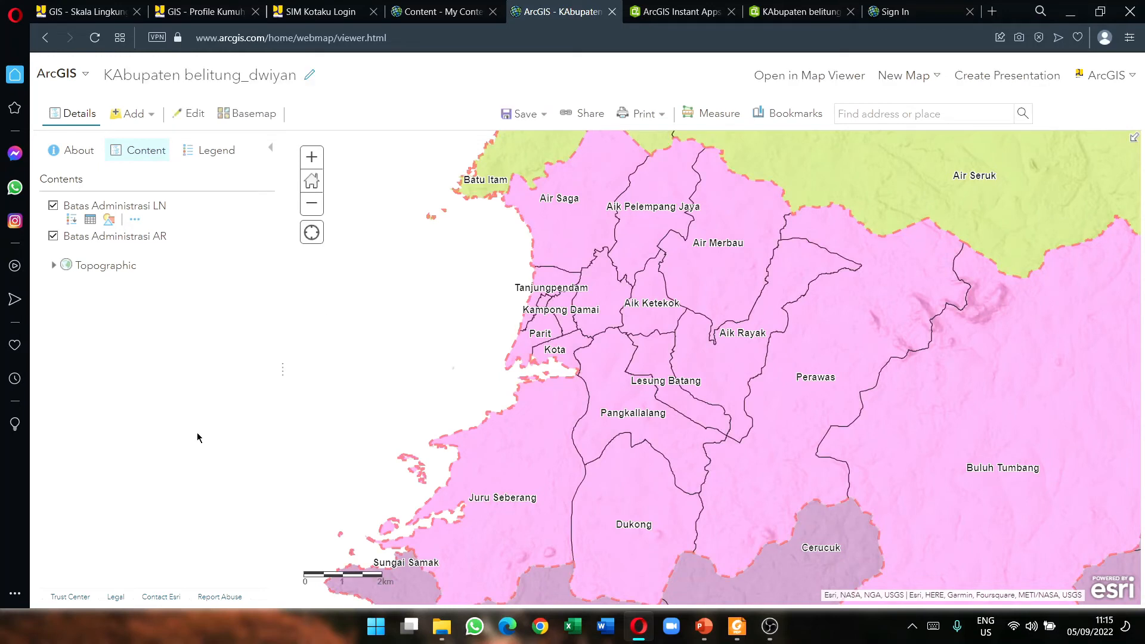
click(148, 120)
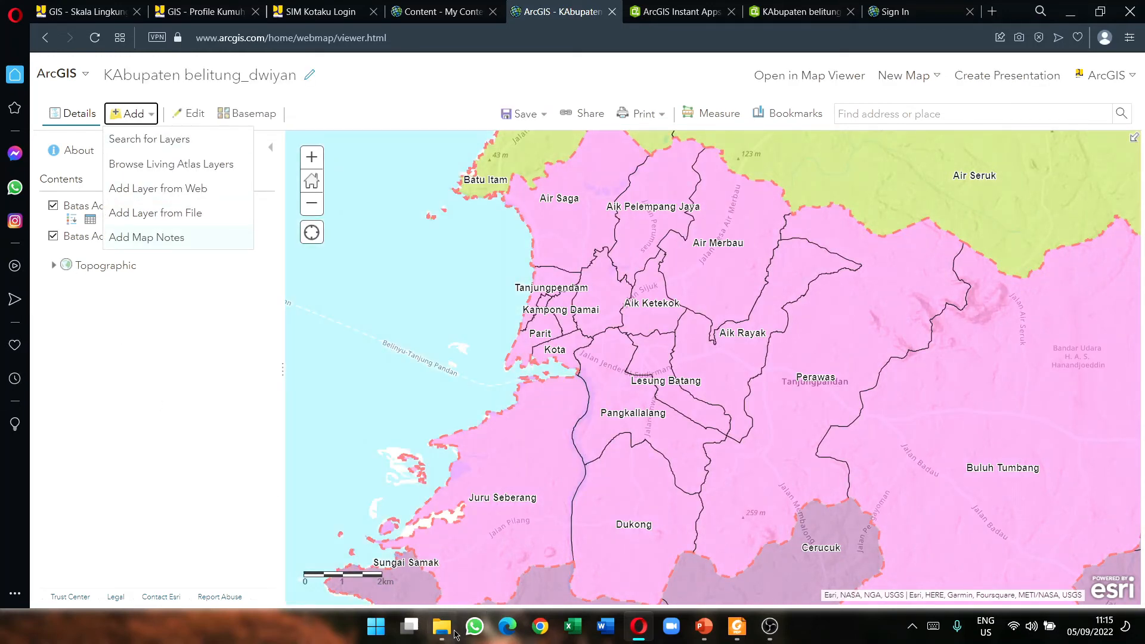
mouse_move(442, 626)
click(462, 576)
Step: Navigate from 01_PETA_DASAR to the 02_PETA_TEMATIK\05_TITIK_KEGIATAN folder
key(alt+Up)
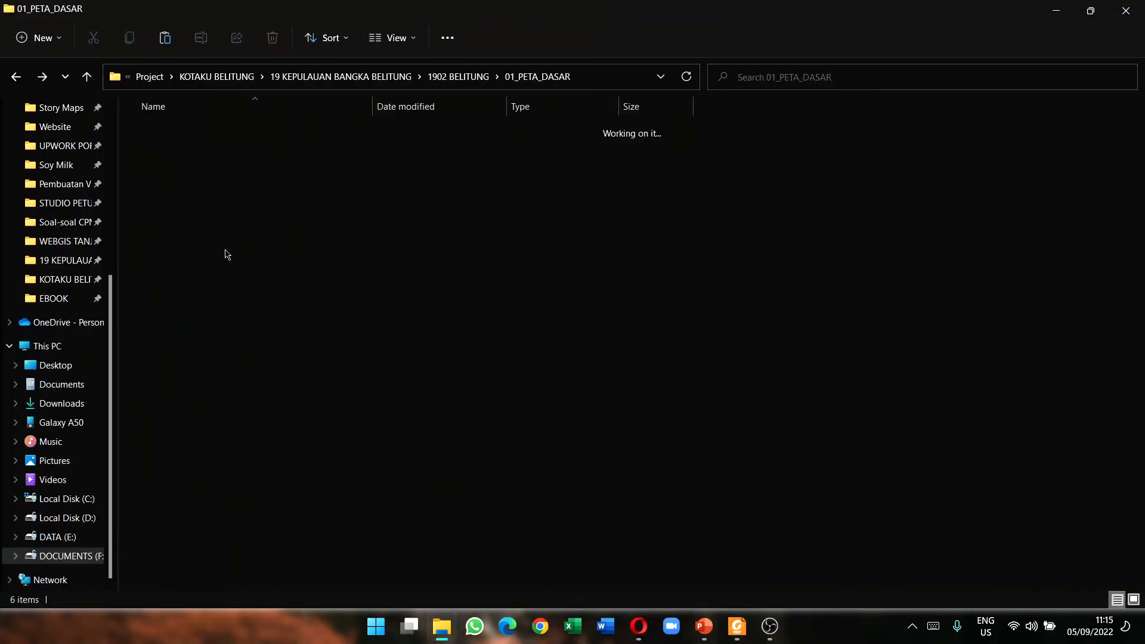
key(alt+Up)
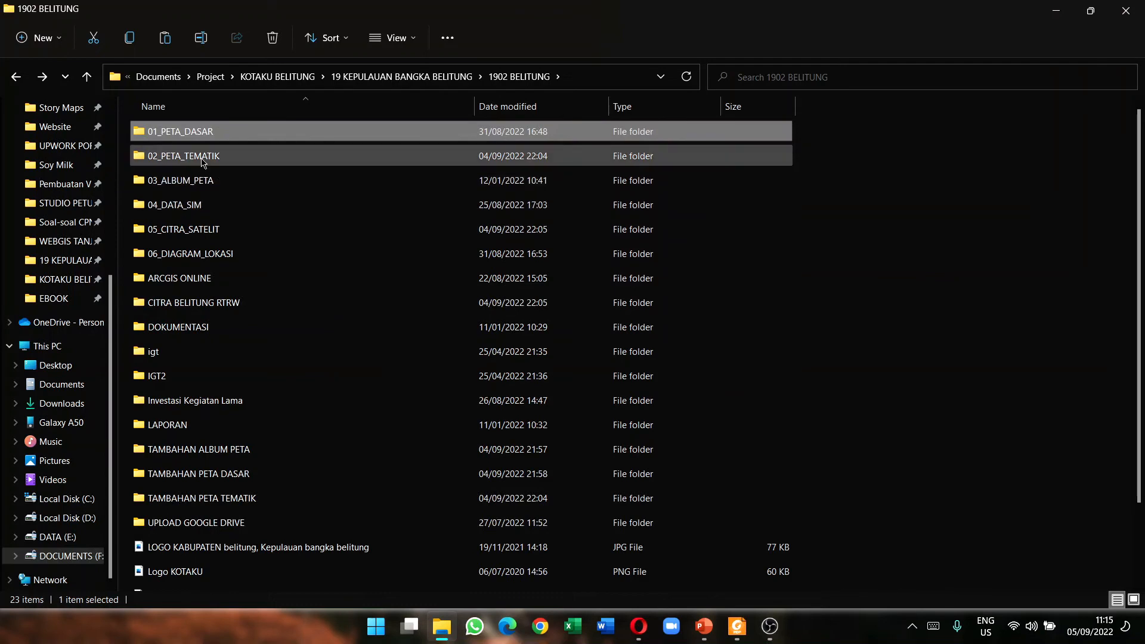
double_click(214, 155)
click(191, 230)
double_click(190, 231)
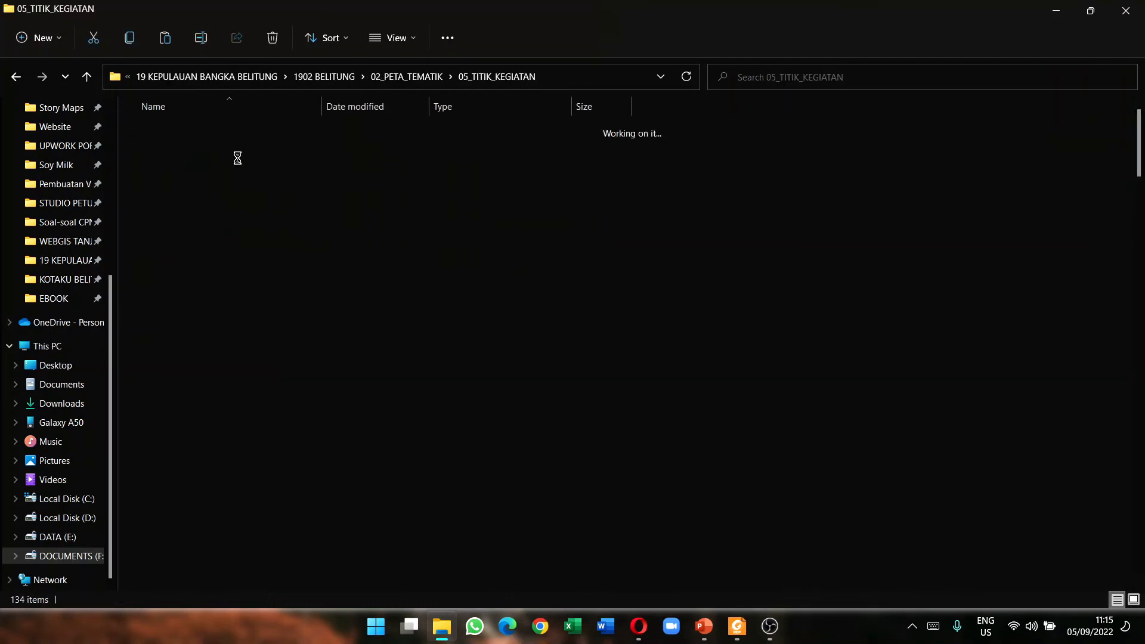
key(Down)
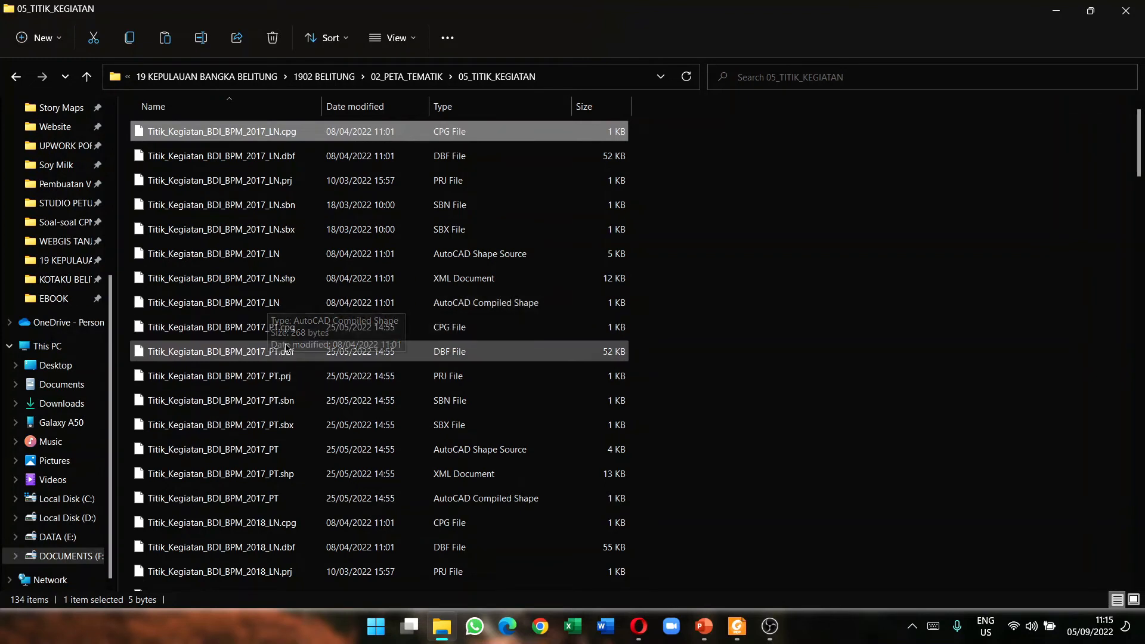
Step: Compress the Titik_Kegiatan_BDI_BPM_2017_PT shapefile parts into a ZIP archive
click(279, 325)
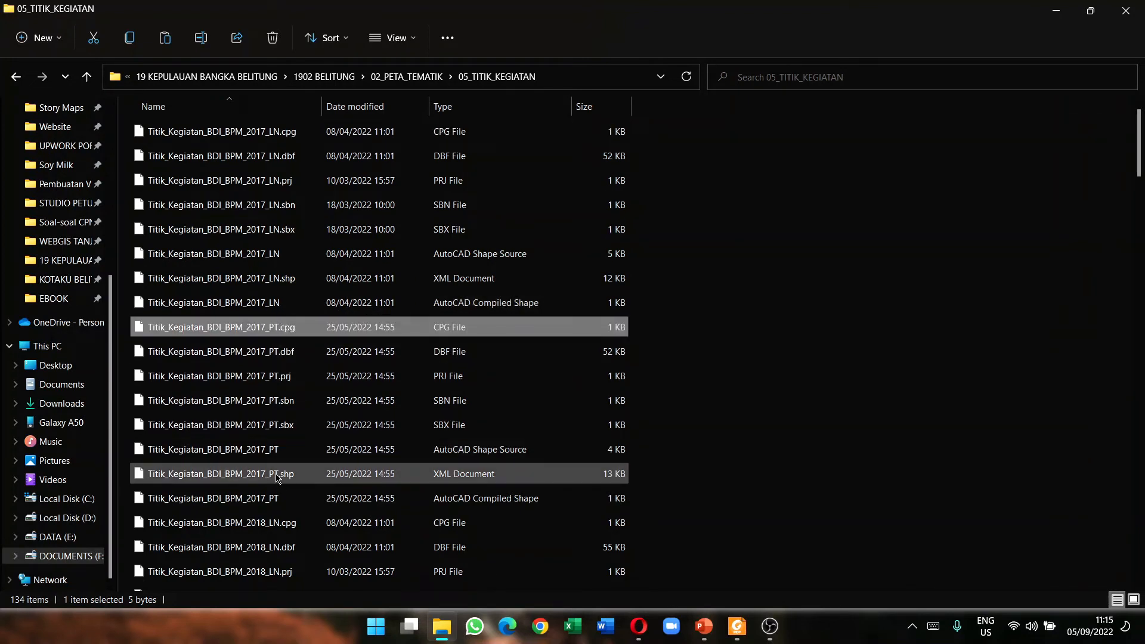
shift+click(273, 498)
right_click(273, 498)
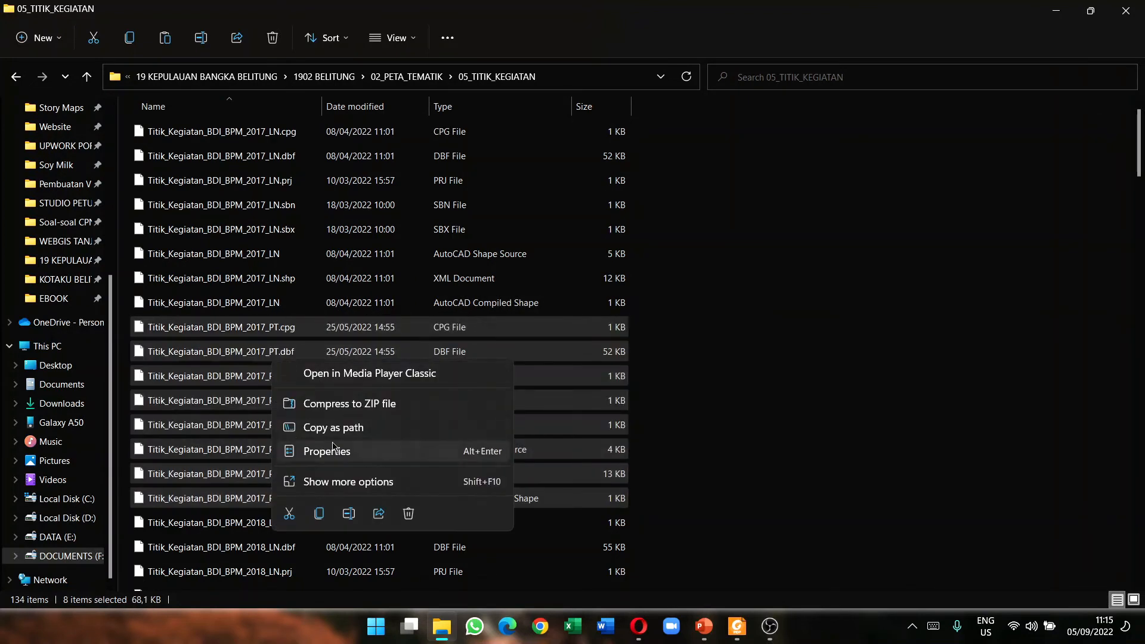
click(350, 404)
click(758, 411)
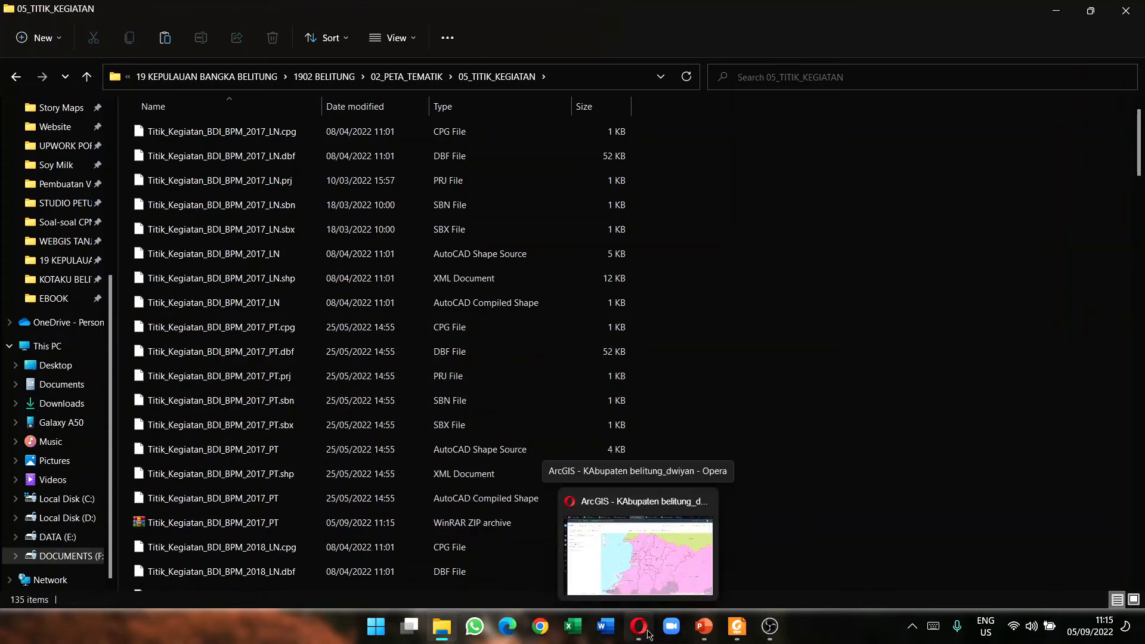
click(648, 633)
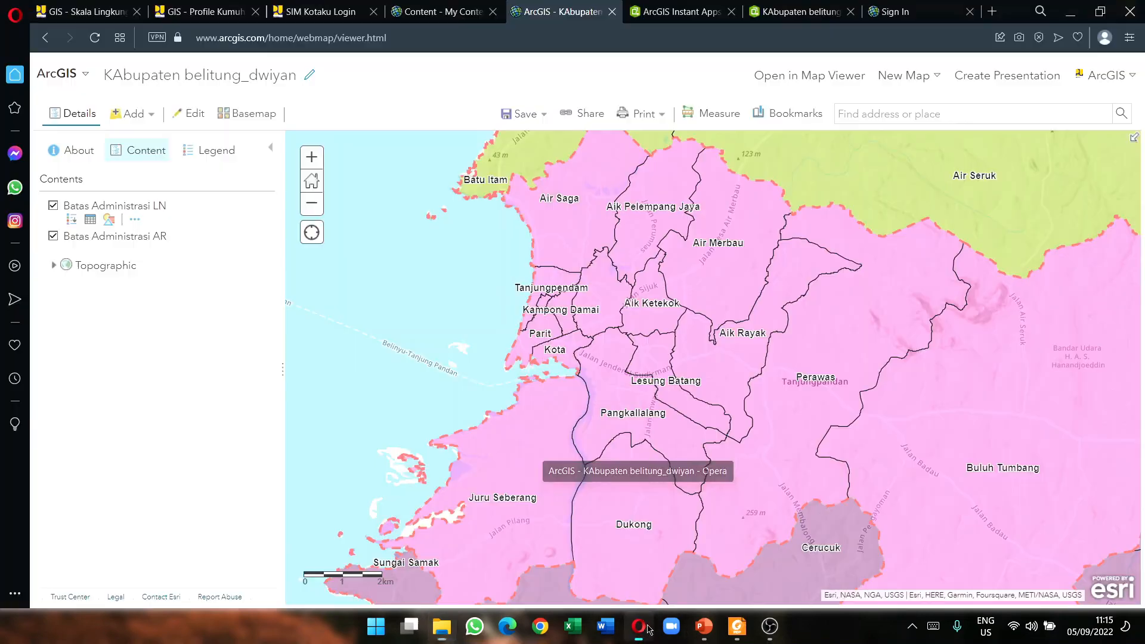
Step: Start adding a layer from a file and browse to the 05_TITIK_KEGIATAN folder
click(133, 114)
click(190, 209)
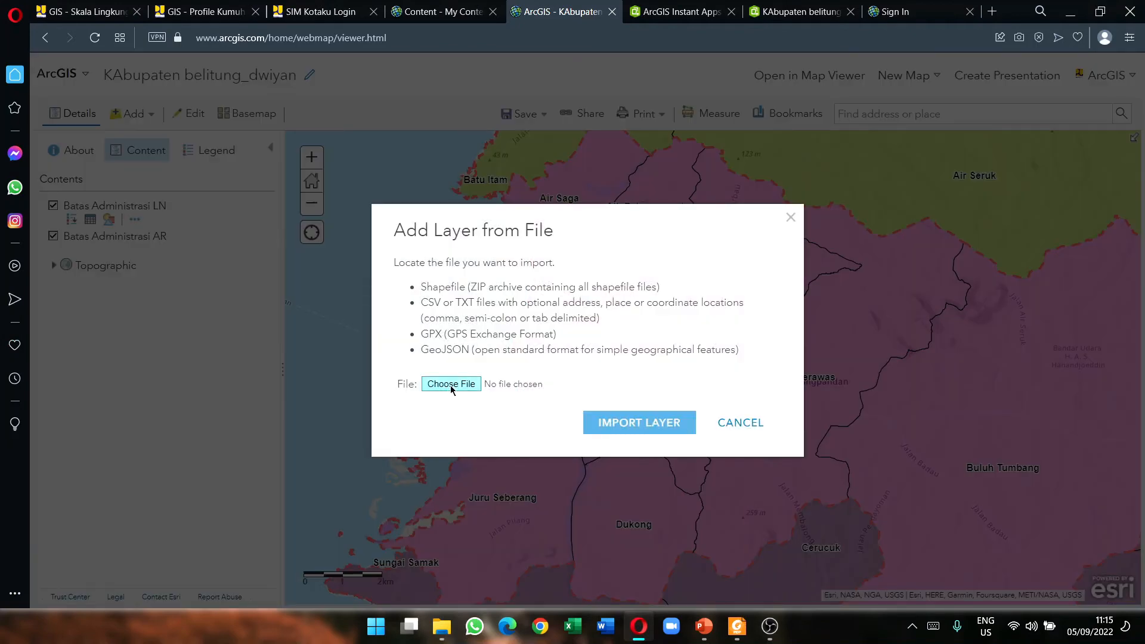
click(451, 384)
click(639, 572)
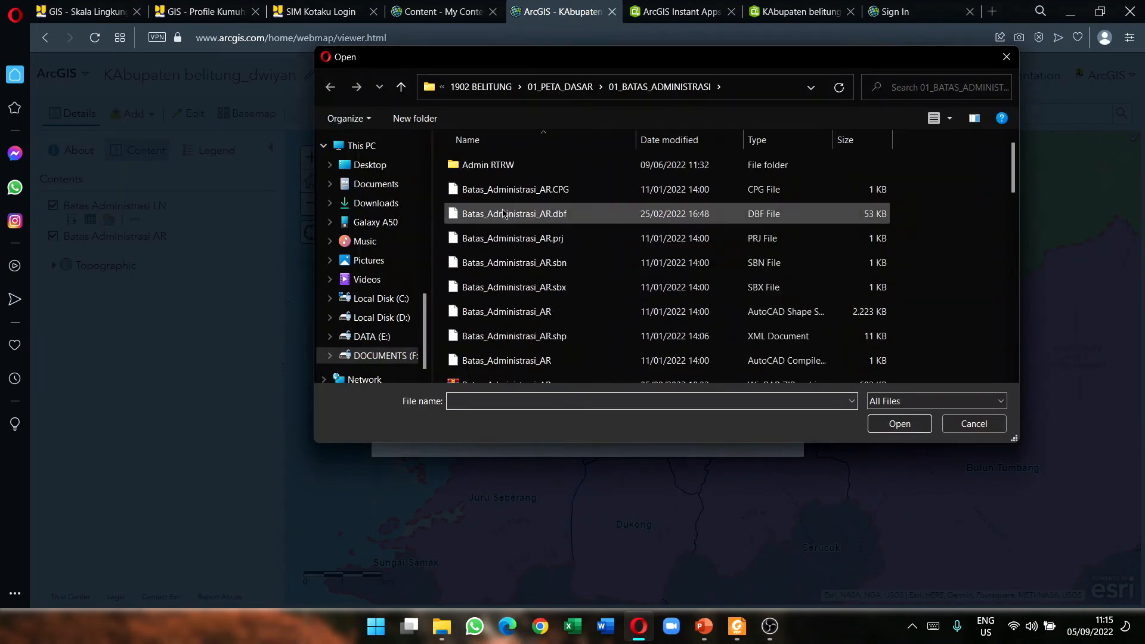
click(400, 86)
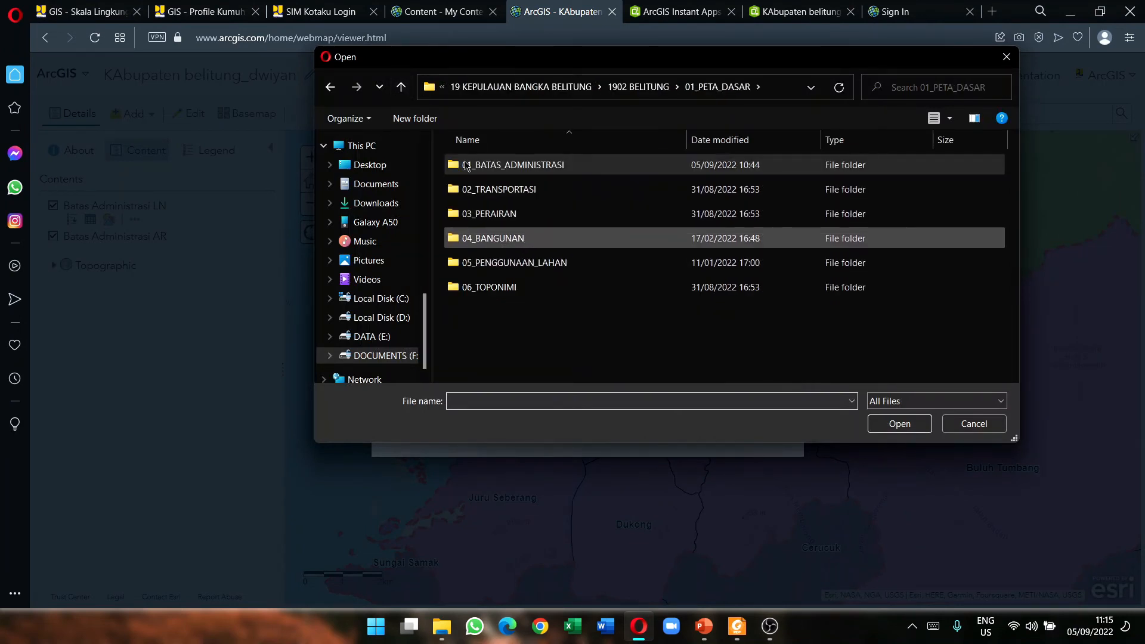
click(401, 86)
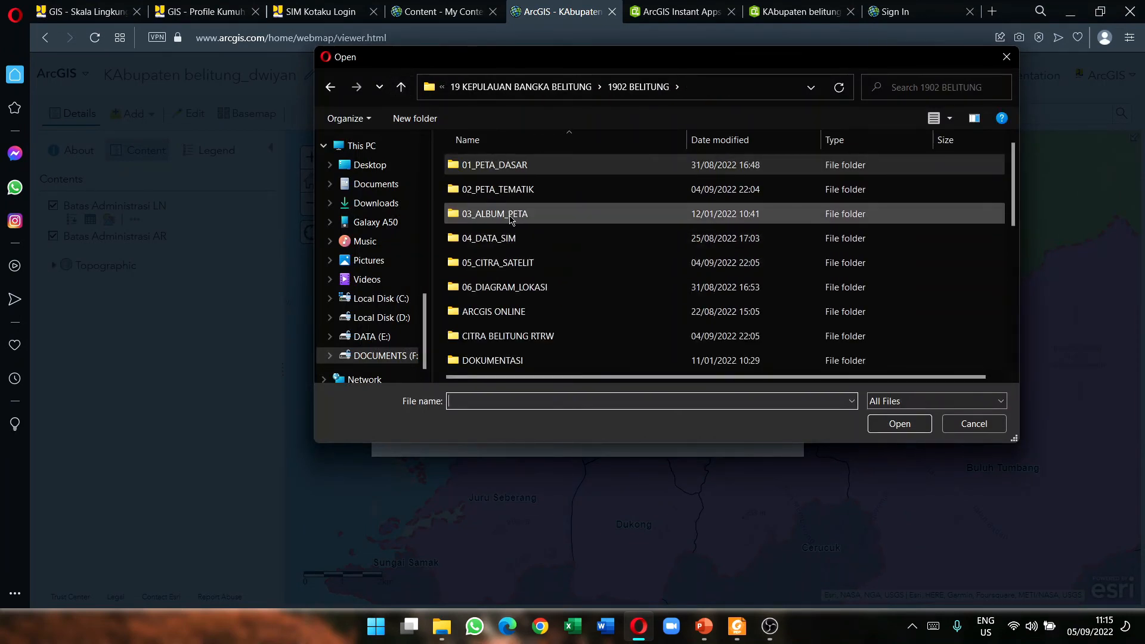
double_click(495, 189)
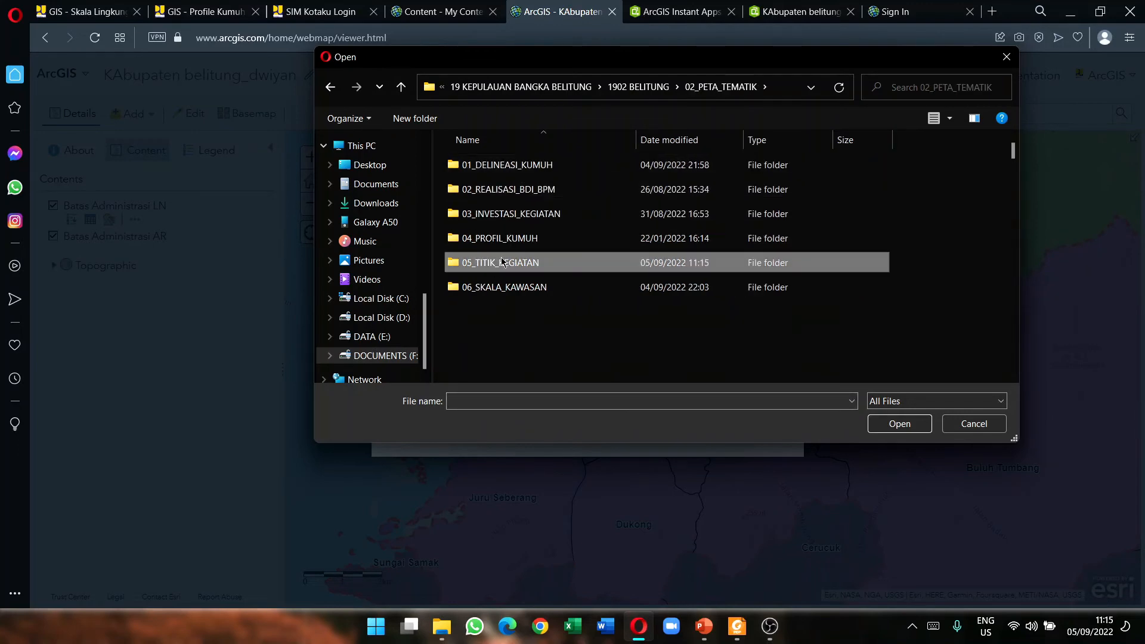
double_click(512, 262)
Step: Choose the Titik_Kegiatan_BDI_BPM_2017_PT zip and import it as a map layer
scroll(512, 273, down, 2)
scroll(512, 273, down, 1)
click(512, 272)
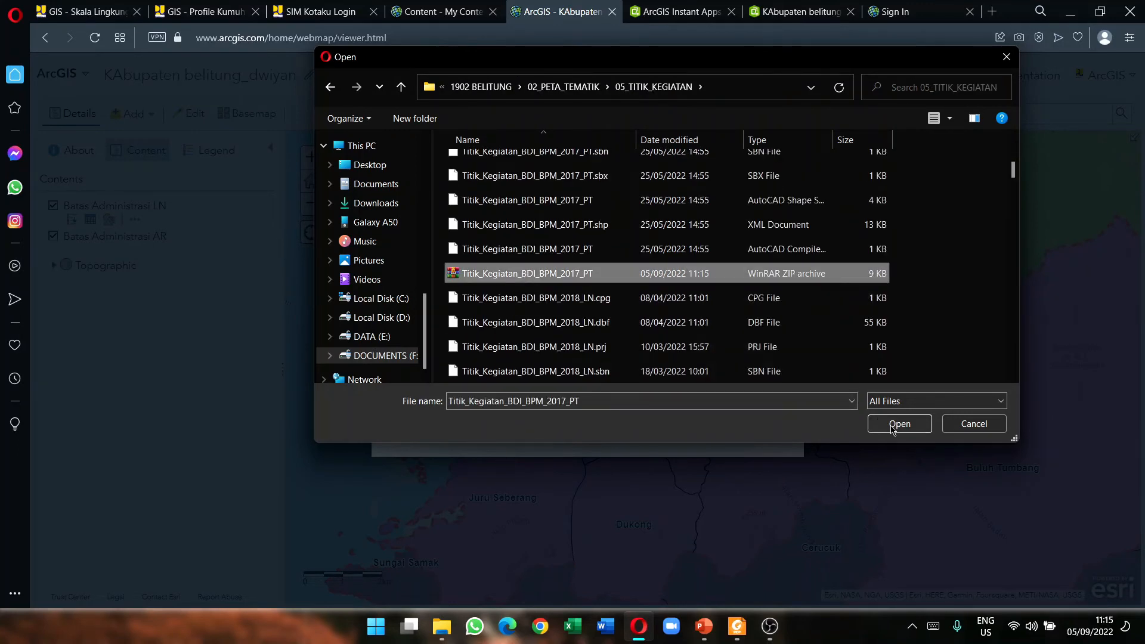
click(899, 424)
click(638, 463)
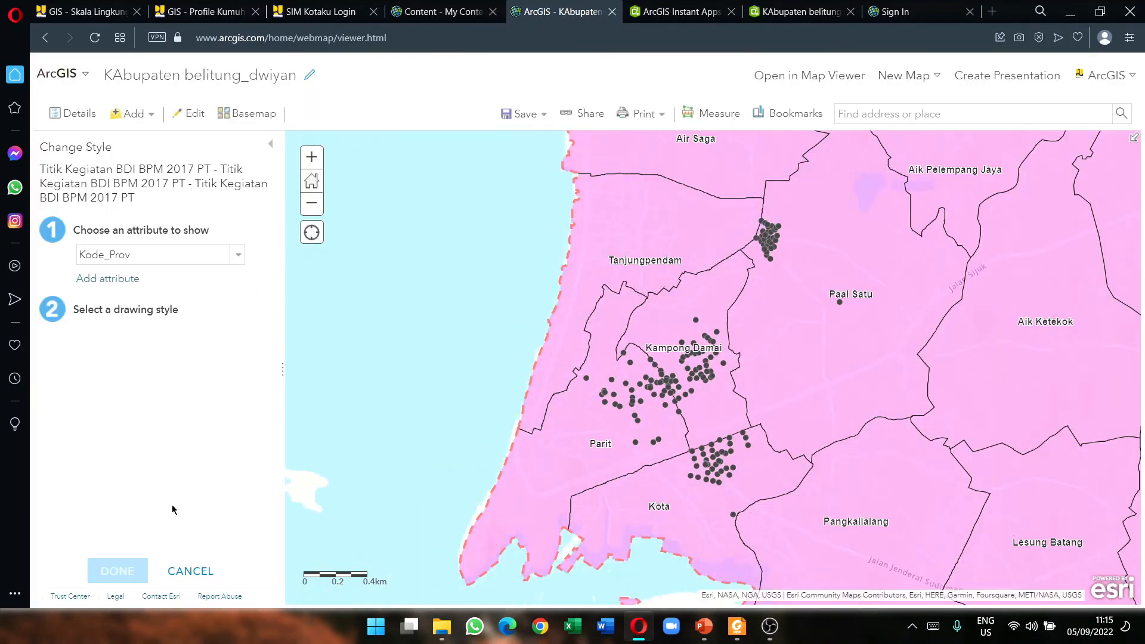
Step: Style the activity points by the Kegiatan attribute instead of Satuan
click(217, 261)
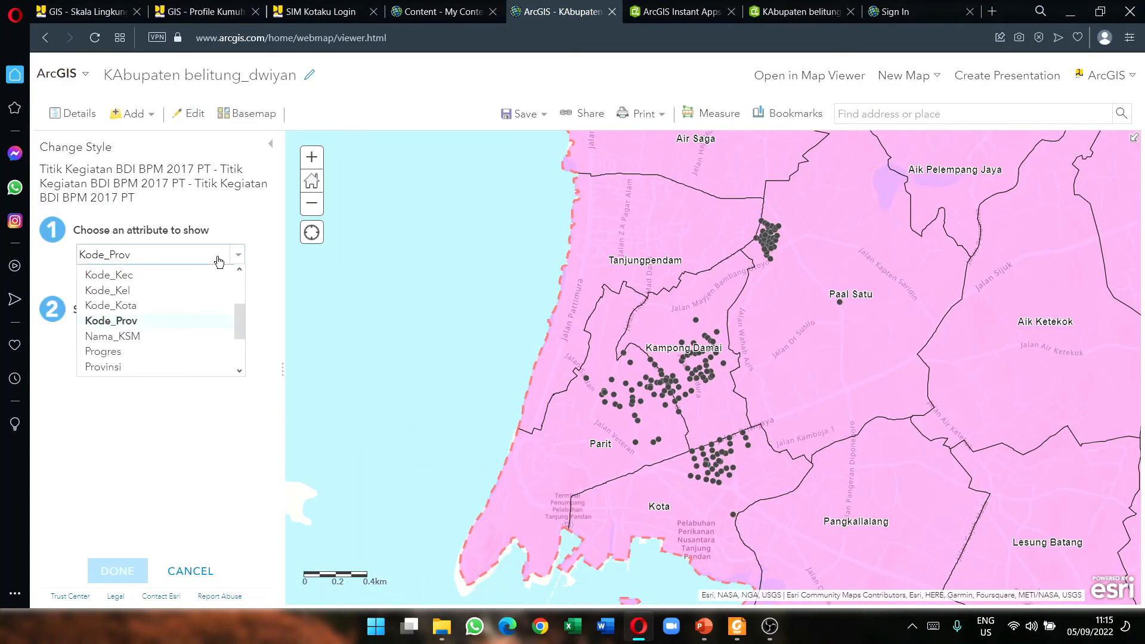
scroll(143, 355, down, 2)
click(125, 302)
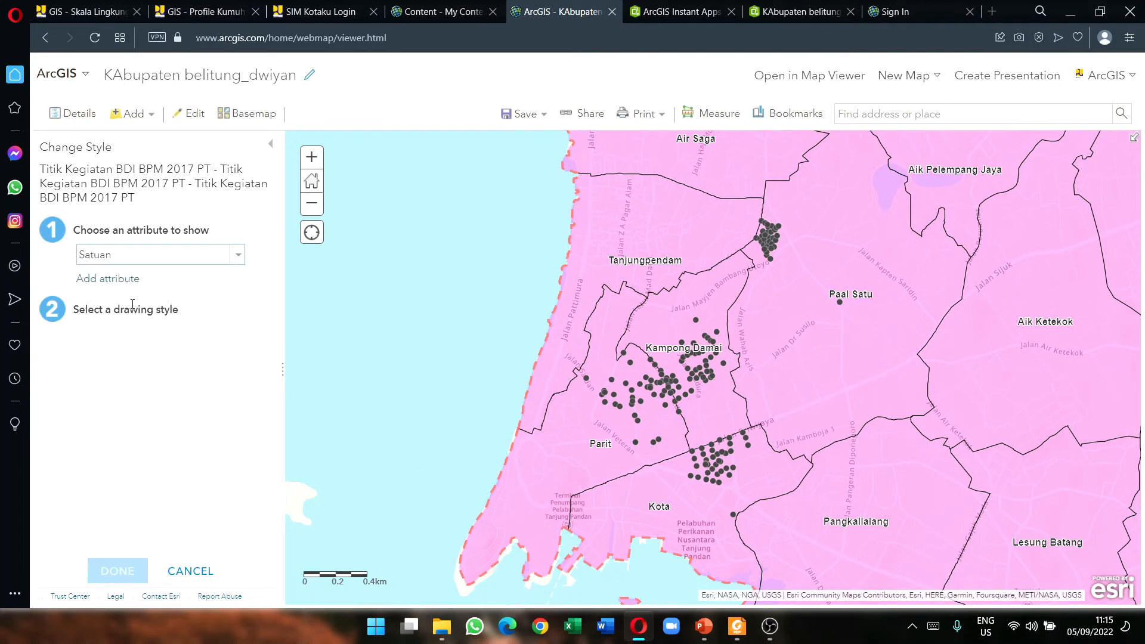
click(191, 261)
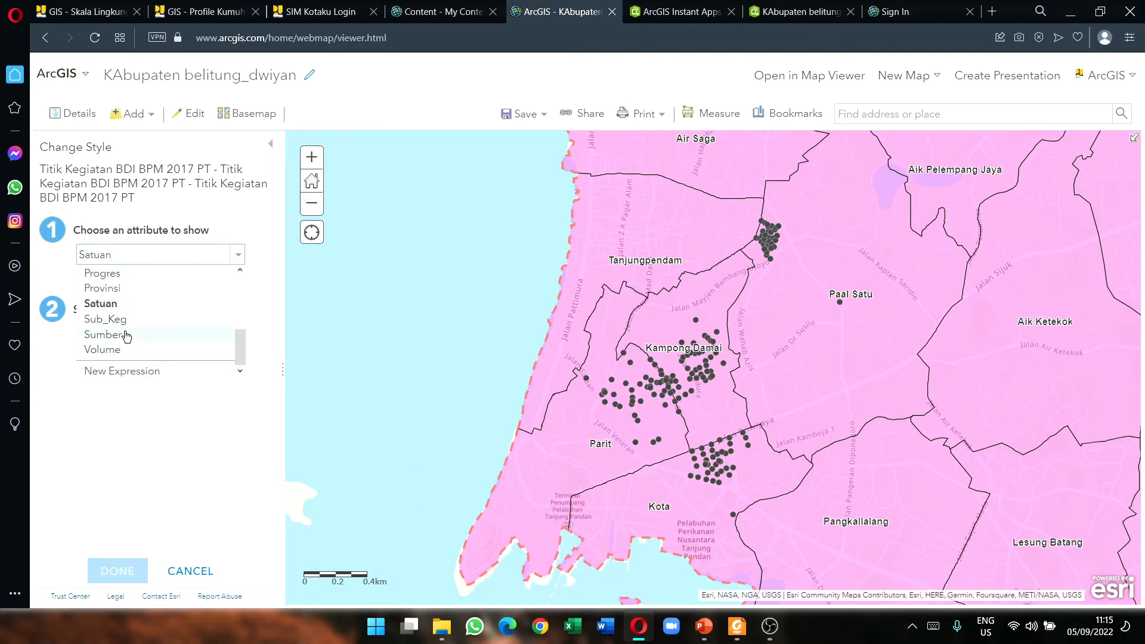
scroll(120, 337, up, 3)
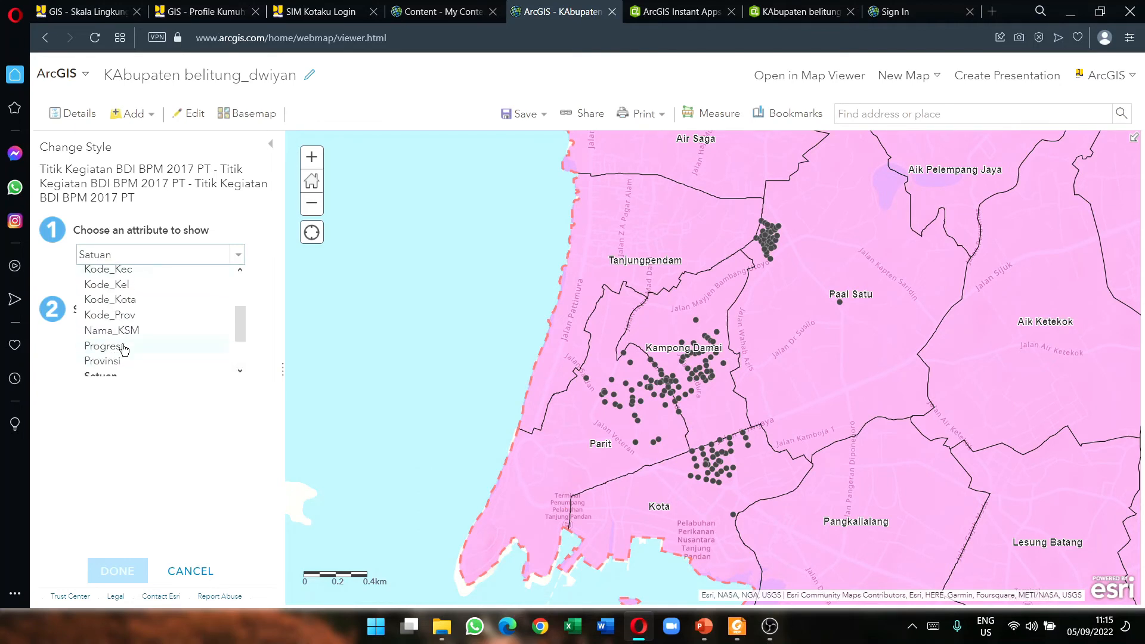
scroll(123, 346, up, 2)
click(130, 313)
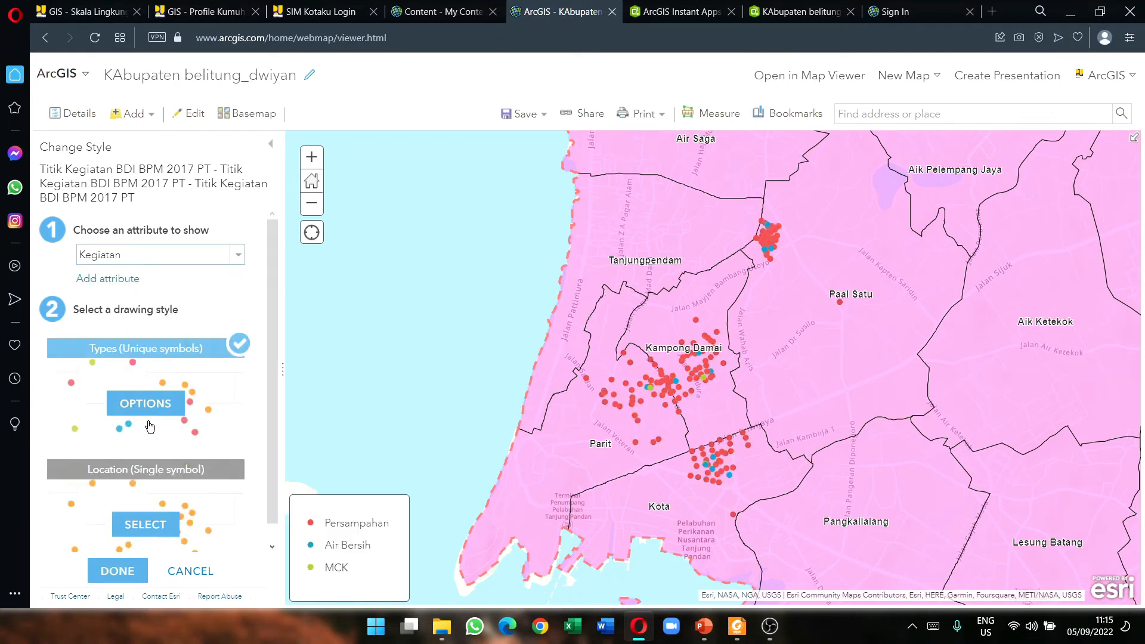
Step: Review the unique-symbol options, keeping the Persampahan colour unchanged, and finish styling
click(147, 407)
click(66, 280)
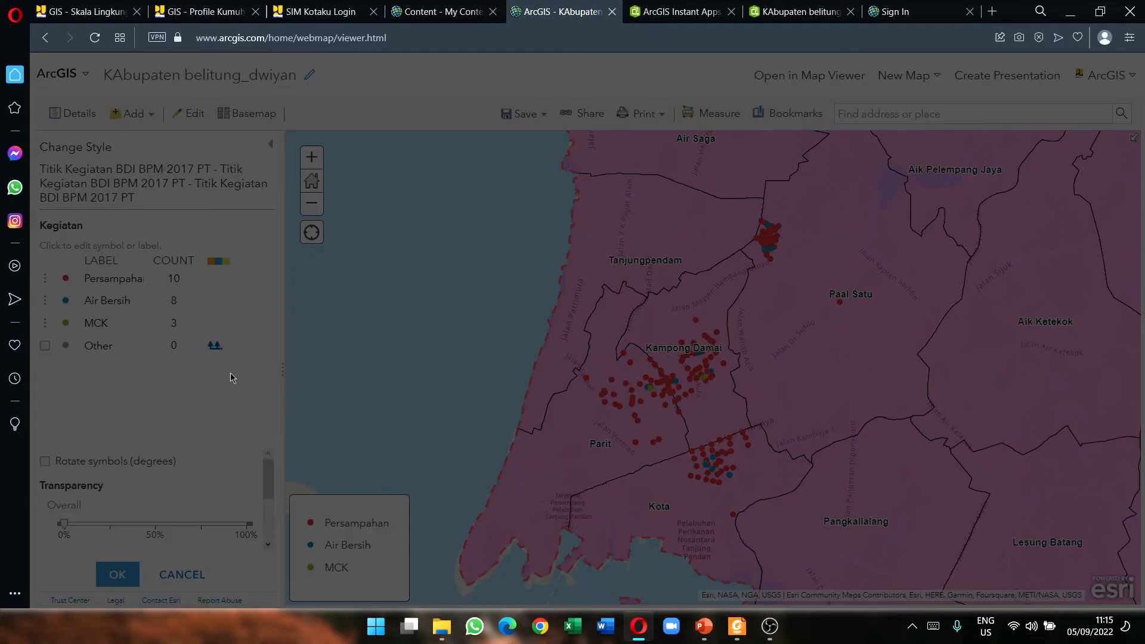
click(457, 468)
click(122, 575)
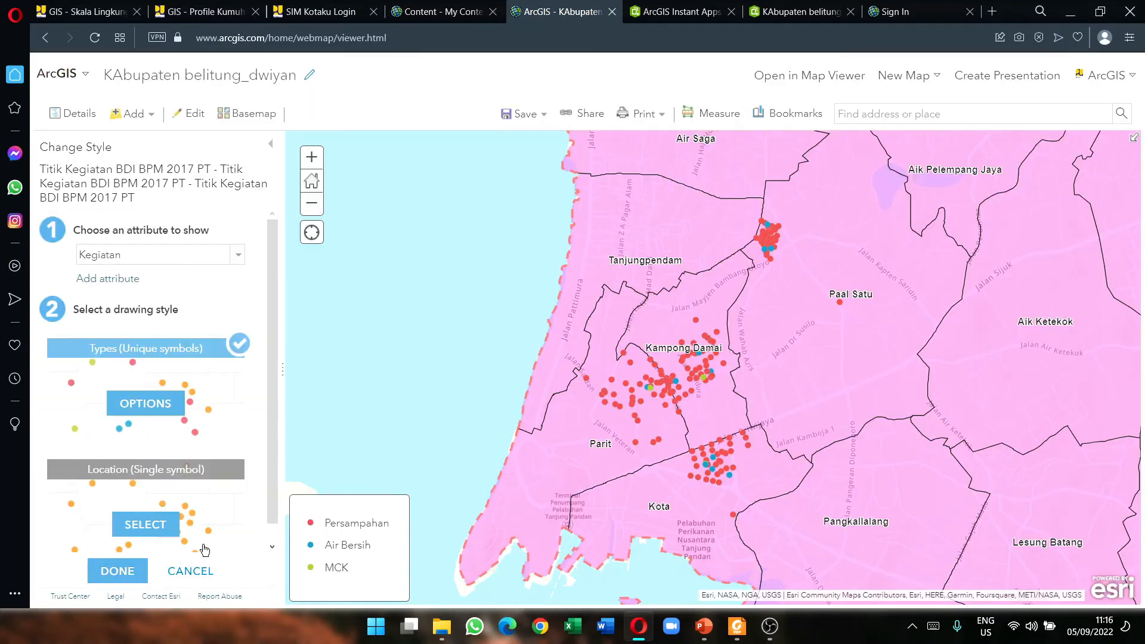
click(140, 575)
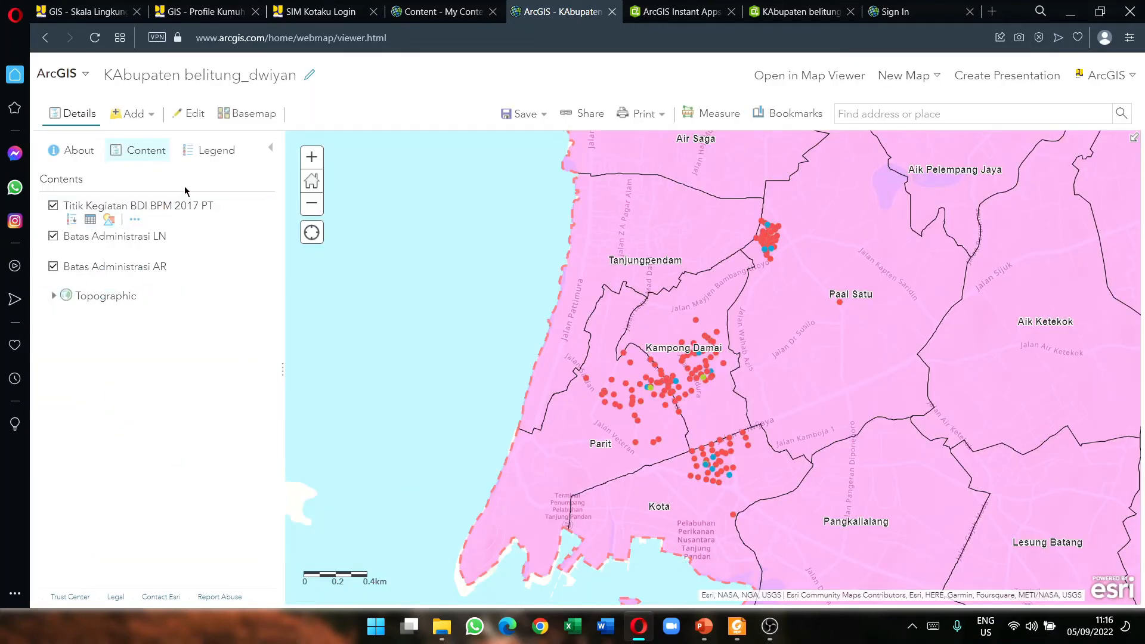
Step: Set the 2017 PT points' pop-up title to 'Titik KEgiatan 2017', then save the Belitung web map
click(135, 219)
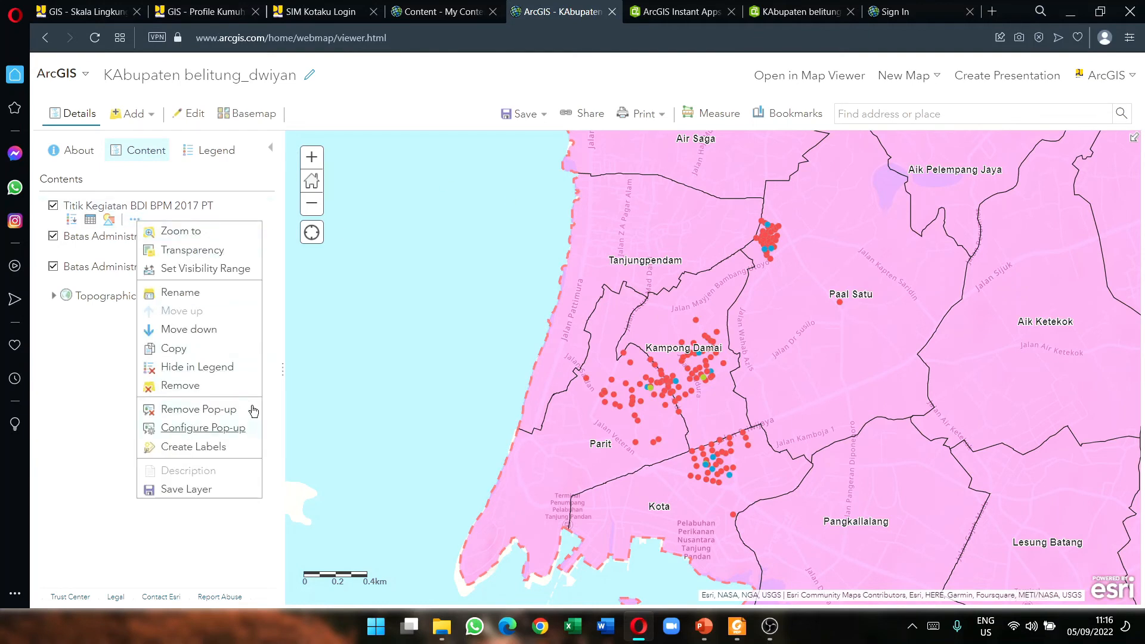
click(251, 425)
click(130, 246)
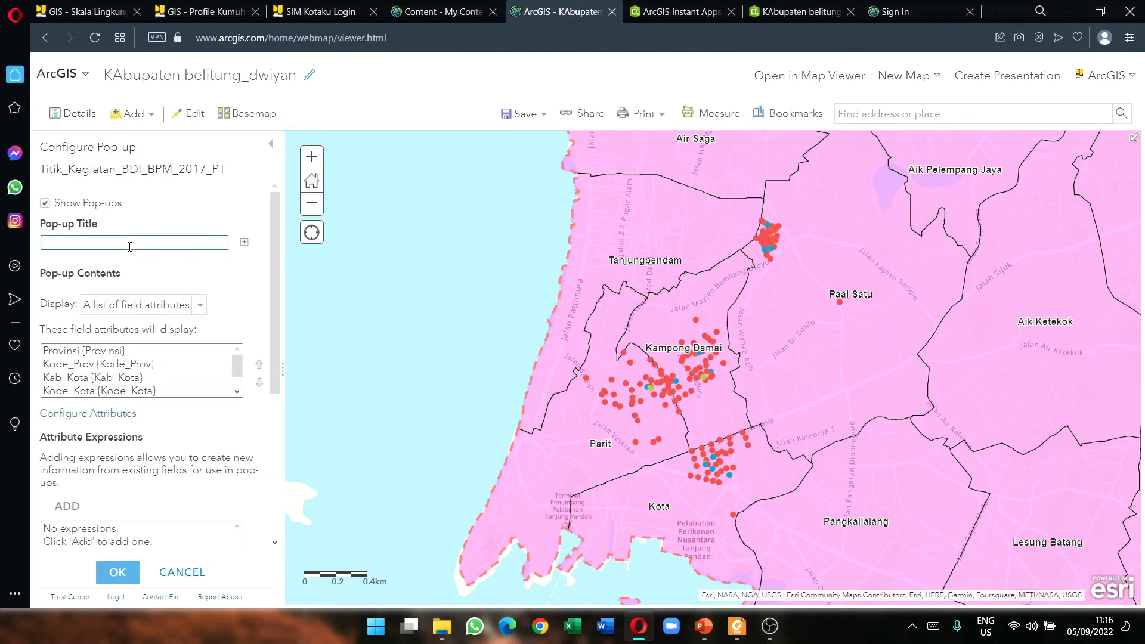
text(Titik KEgiatan 2017)
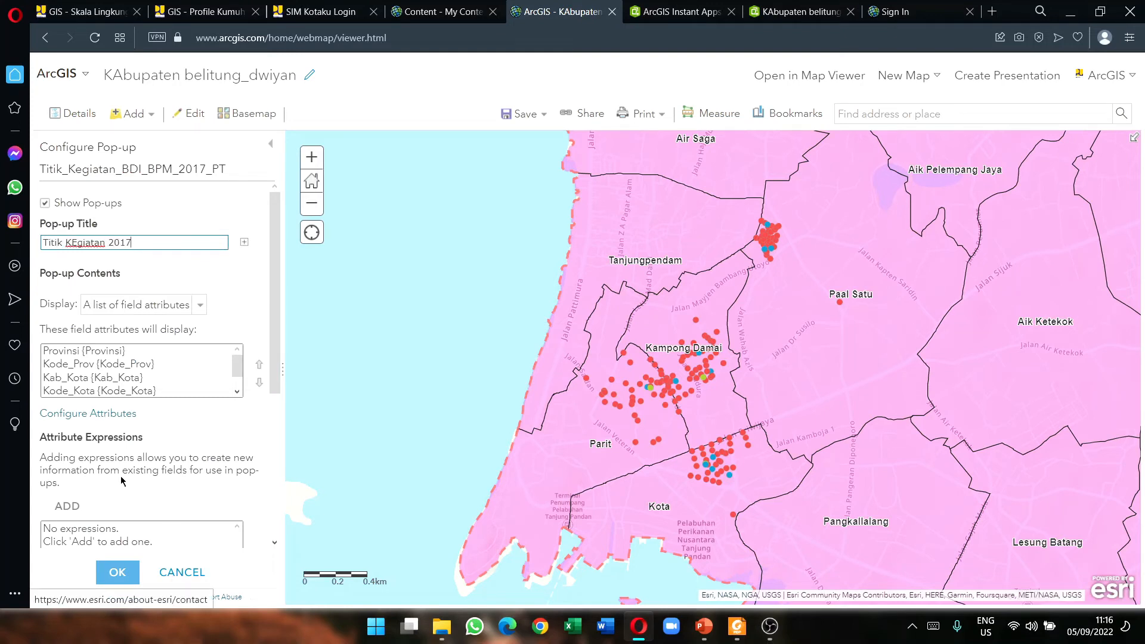
click(112, 575)
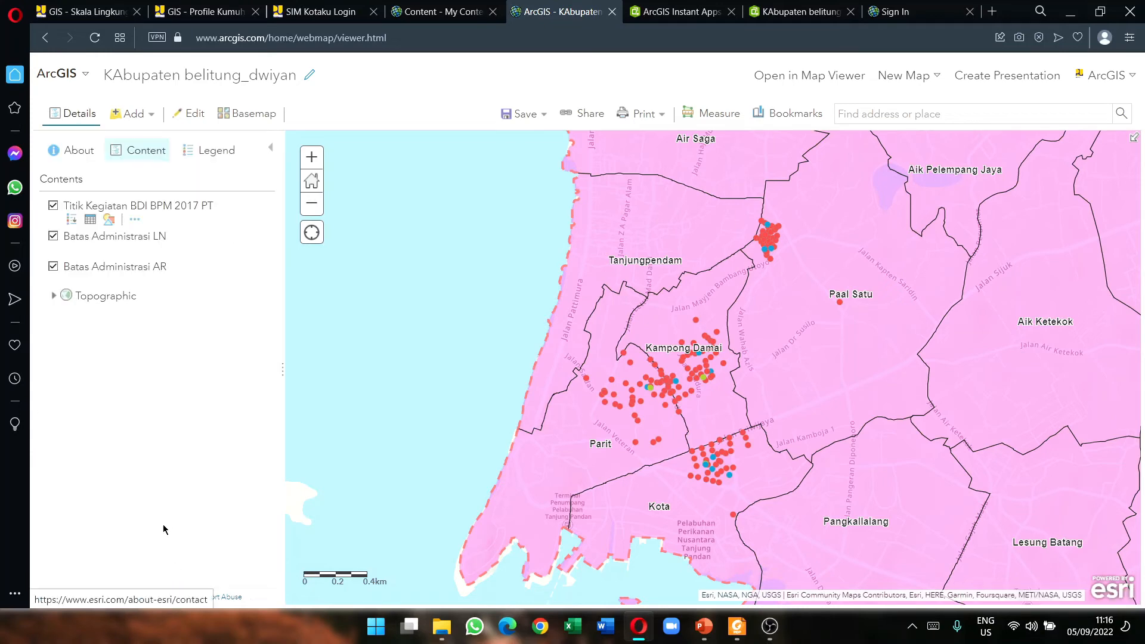
click(515, 117)
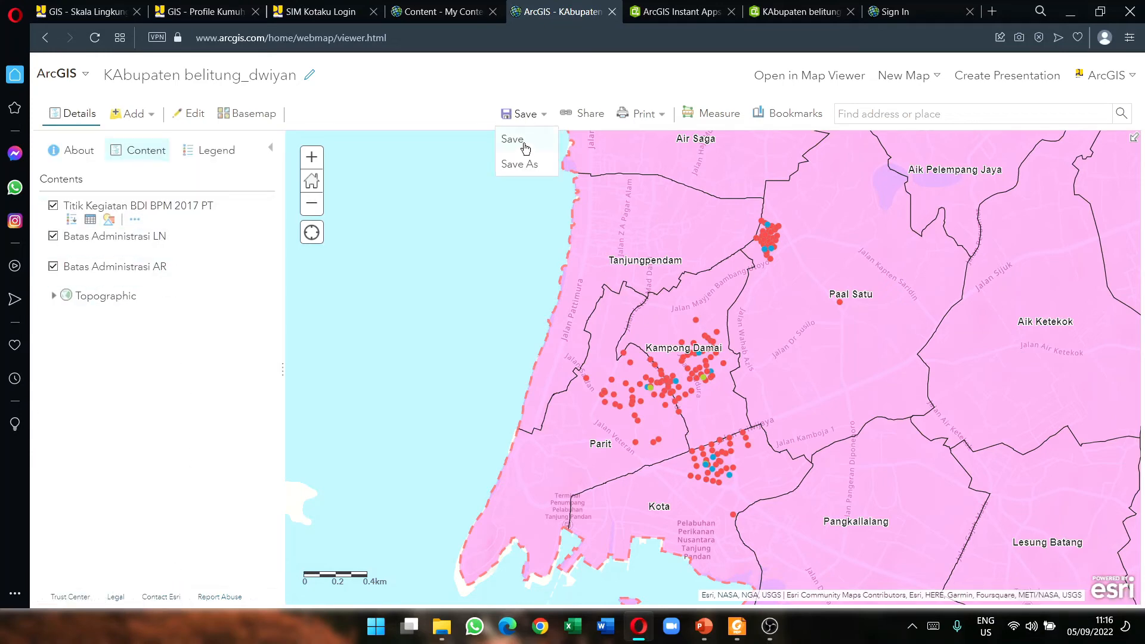
click(524, 143)
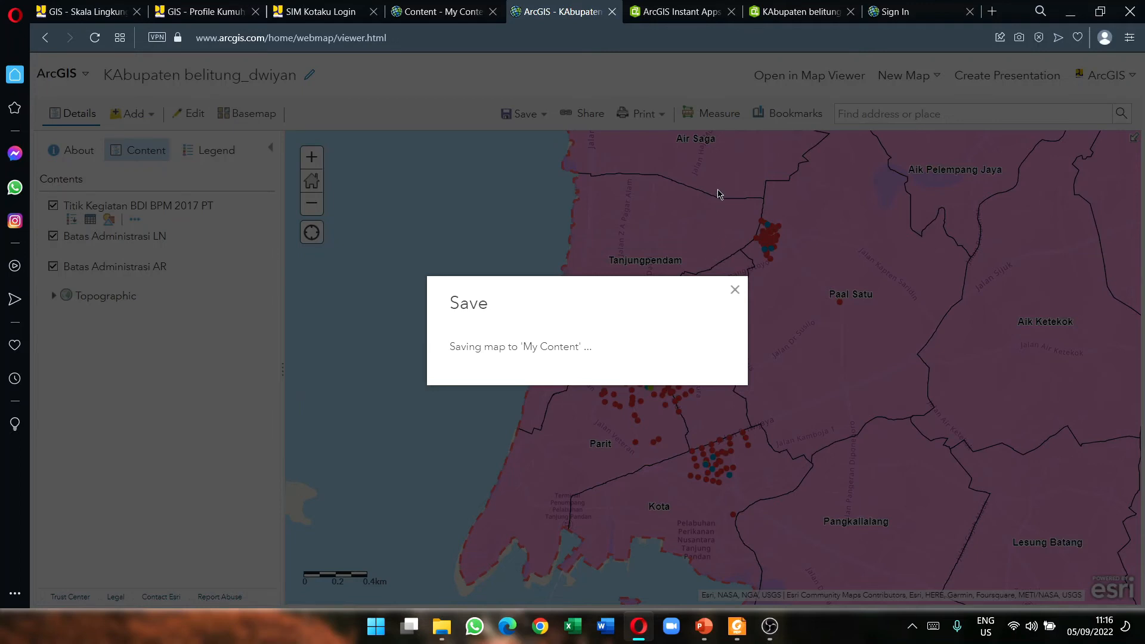
Step: Reload the Belitung sidebar app so it picks up the new activity layer
click(770, 16)
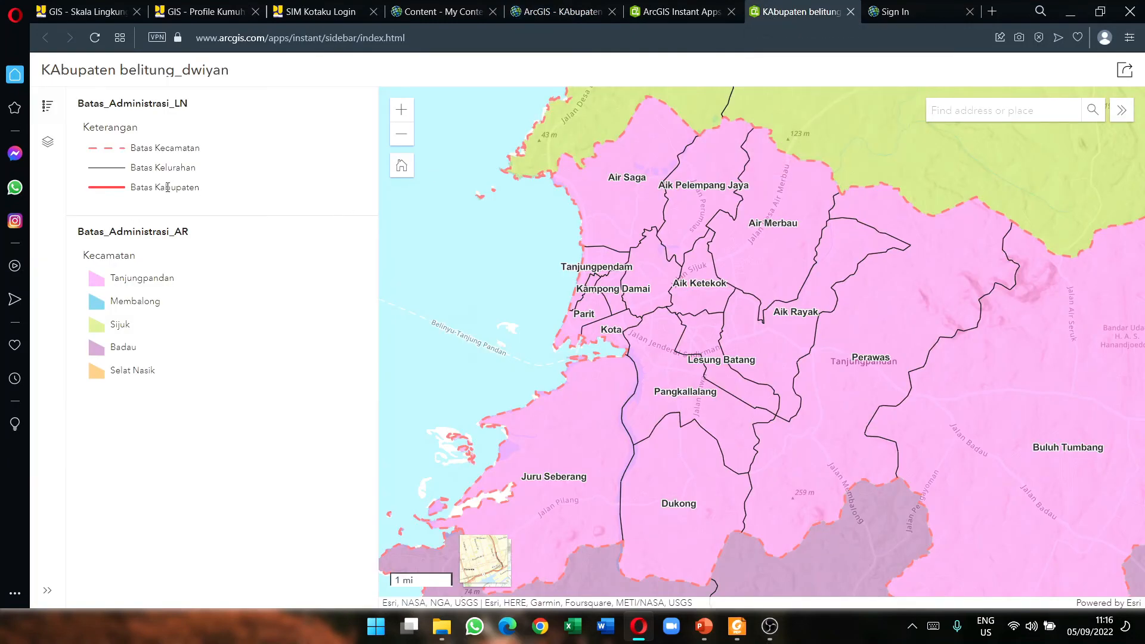
click(538, 8)
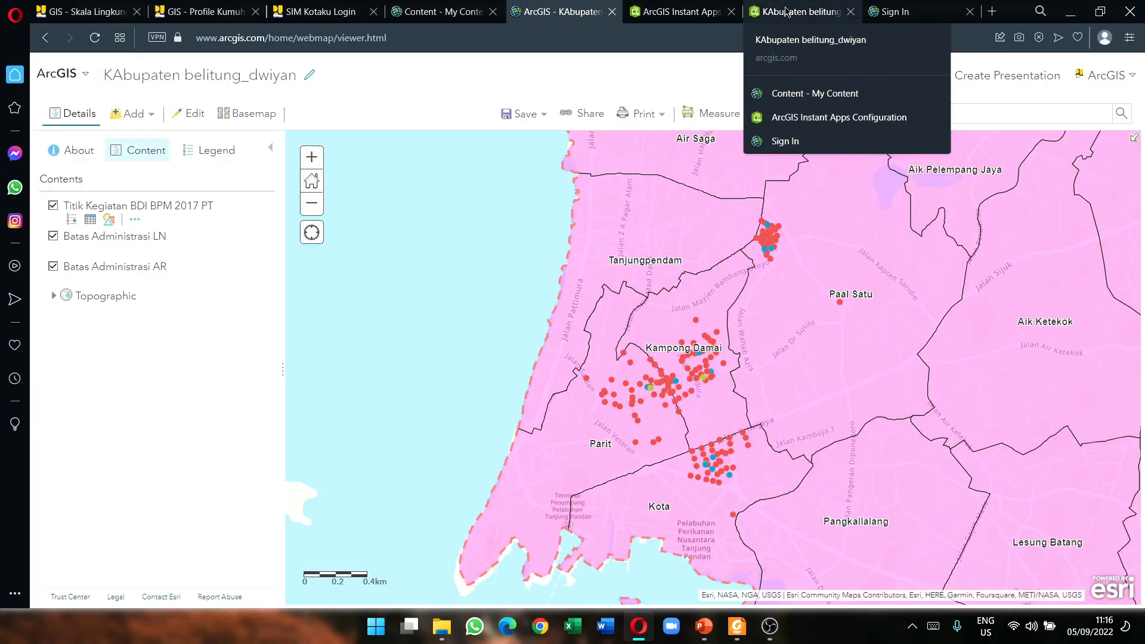
click(786, 11)
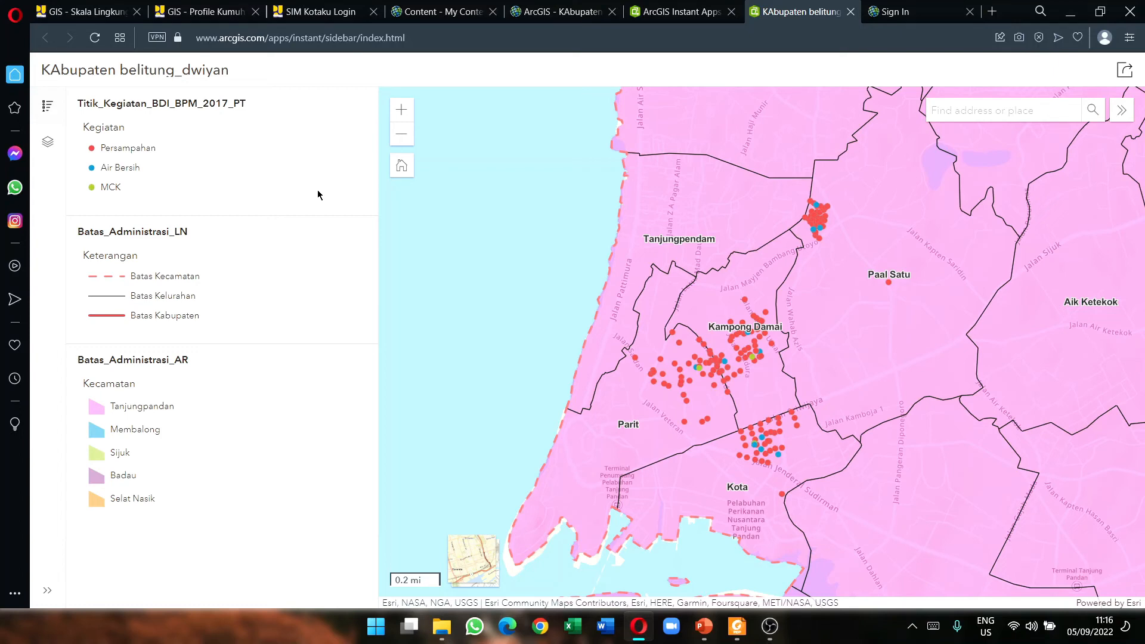
Step: Compare the sidebar app's legend (Persampahan, Air Bersih, MCK) against the web map viewer
click(558, 12)
mouse_move(190, 245)
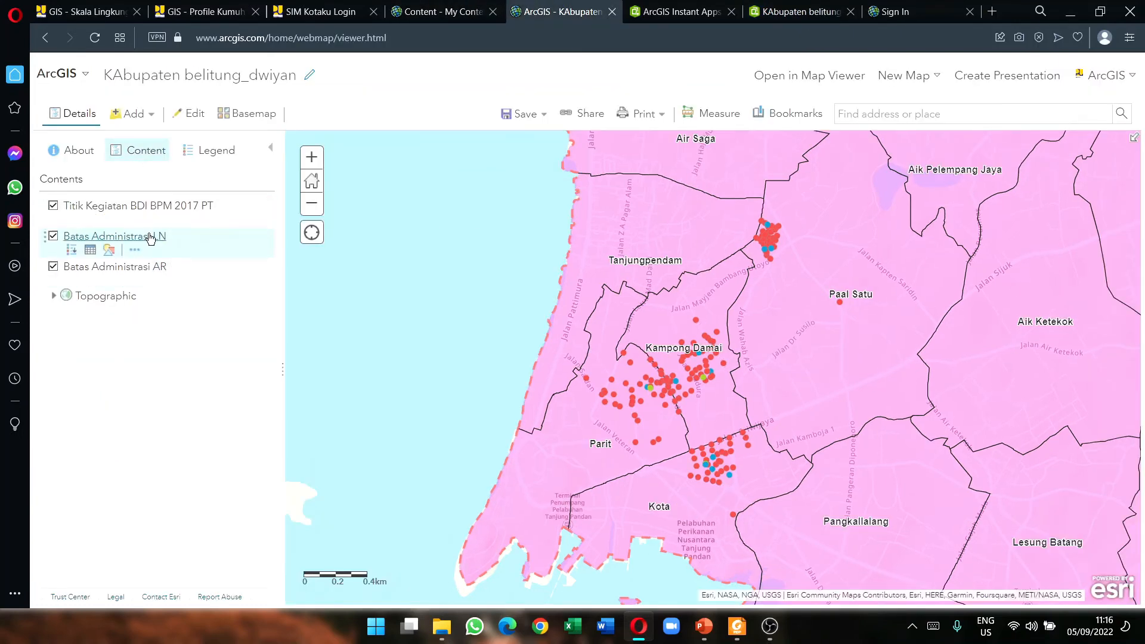
click(796, 9)
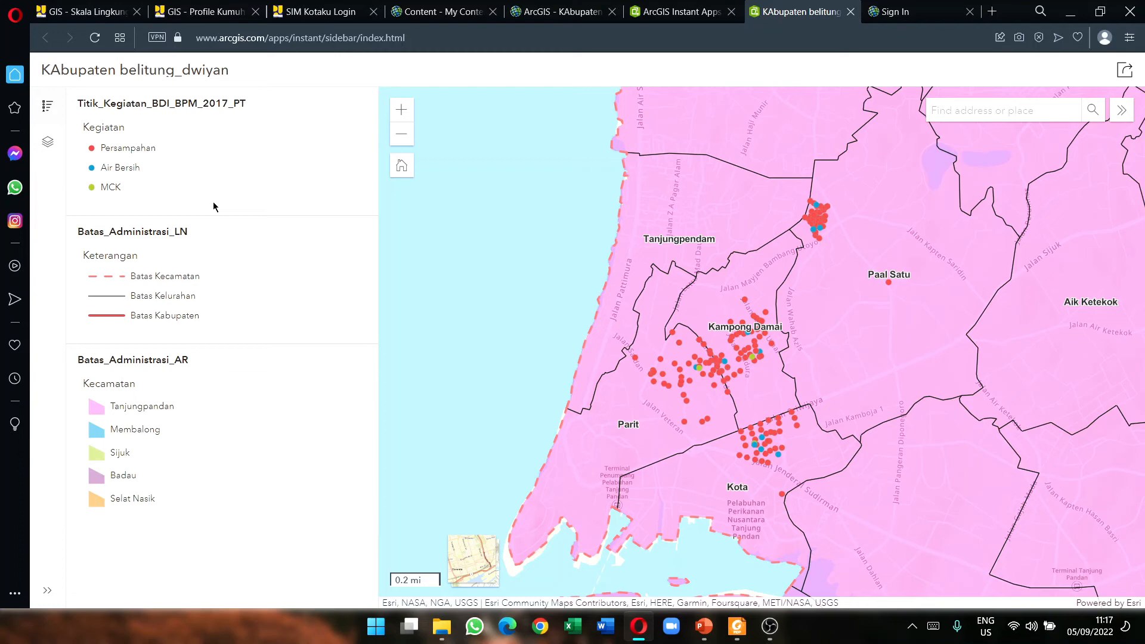
click(558, 11)
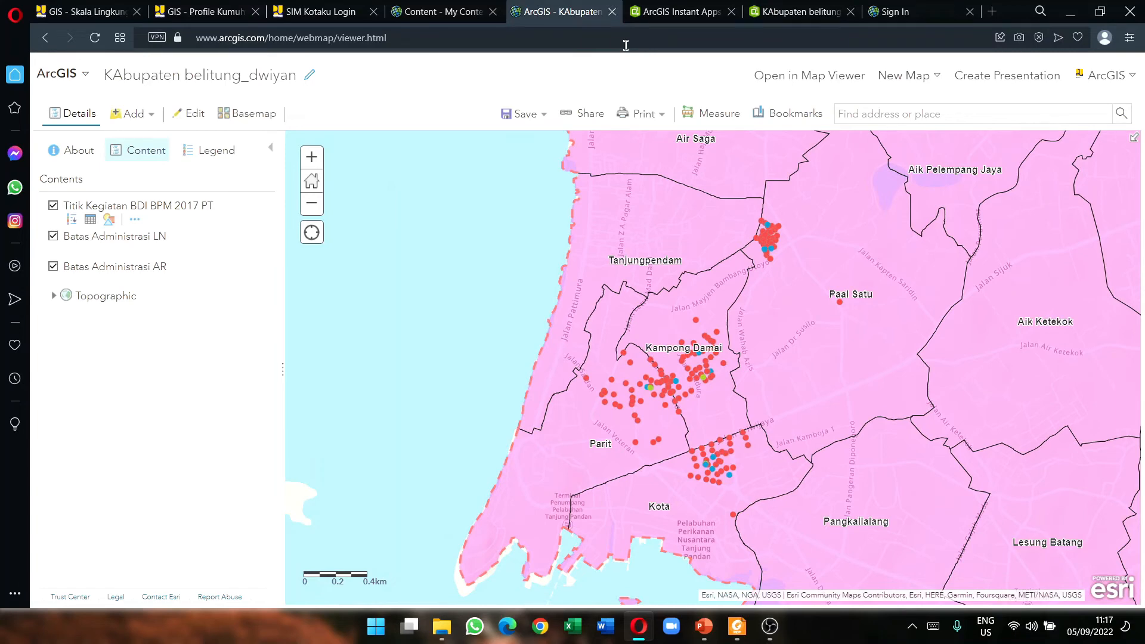
key(ctrl+Tab)
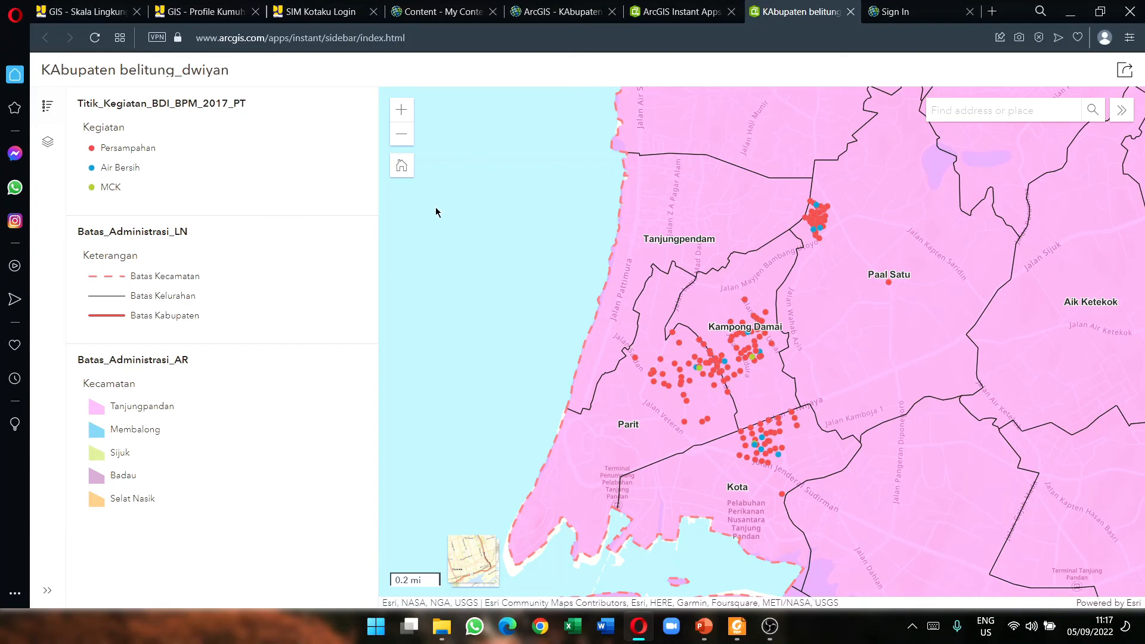
key(ctrl+Tab)
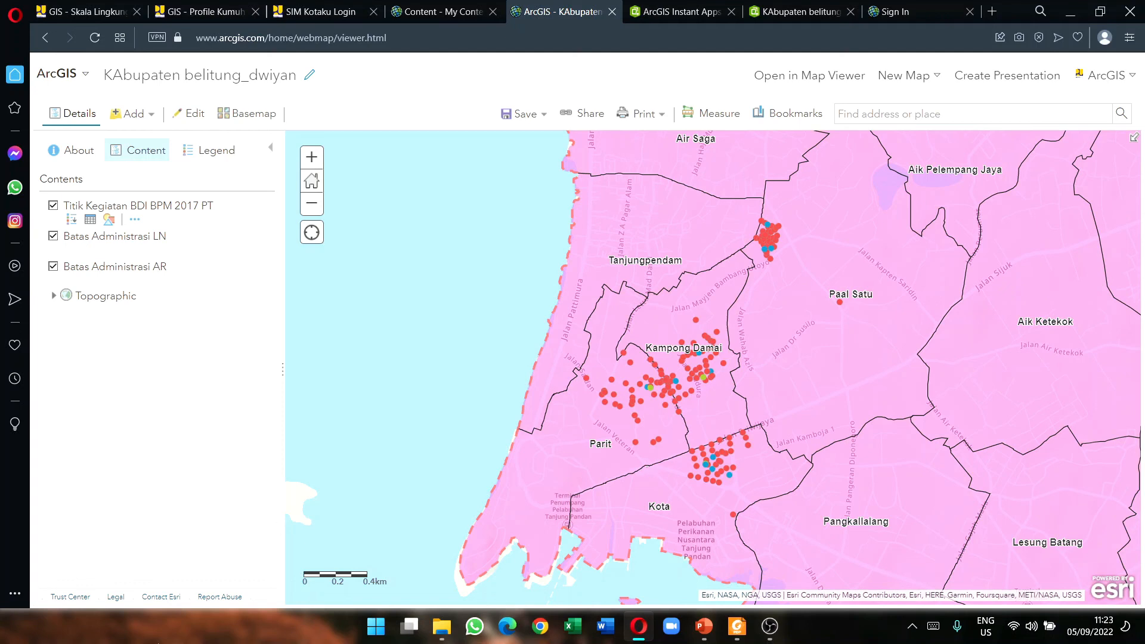
Step: Open the published KAbupaten belitung_dwiyan sidebar app from the Belitung web map's layer list
mouse_move(117, 253)
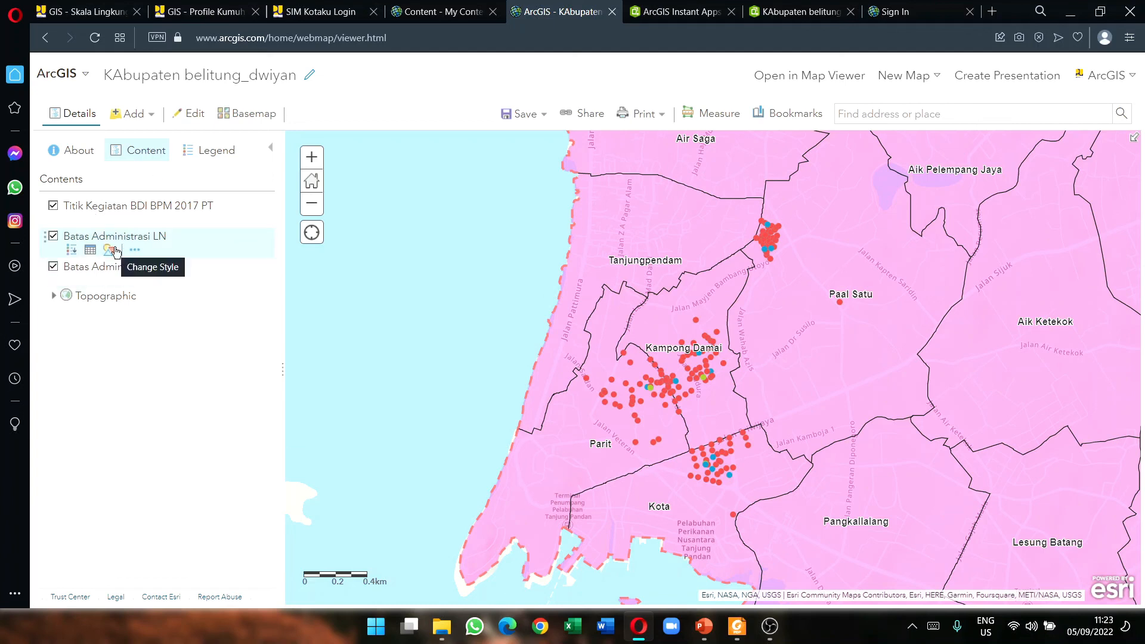
mouse_move(123, 212)
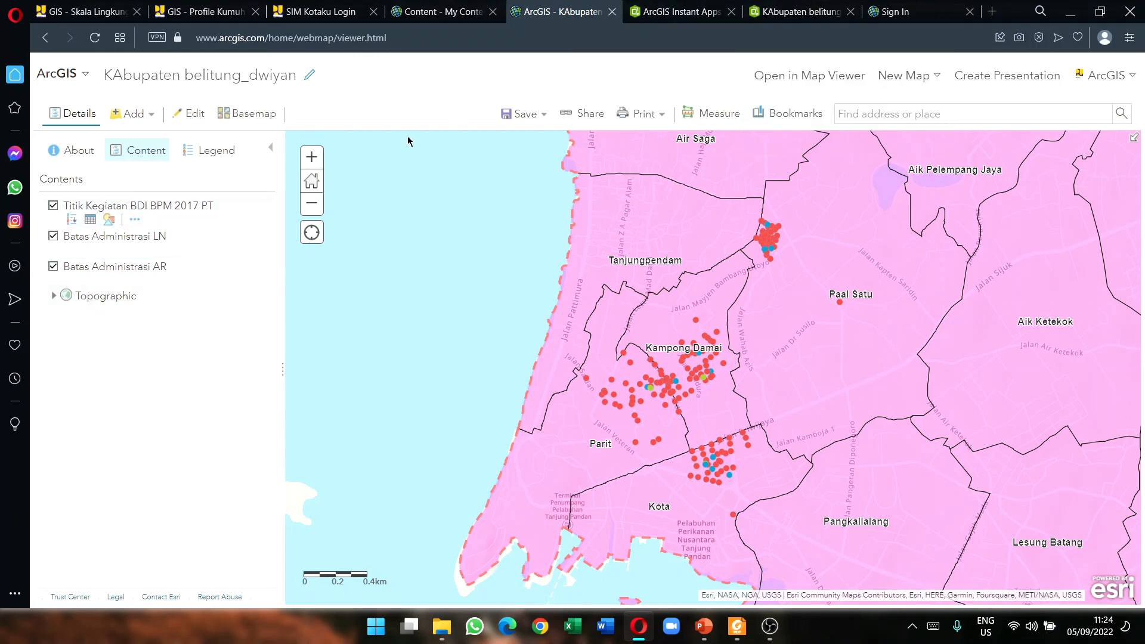
click(799, 11)
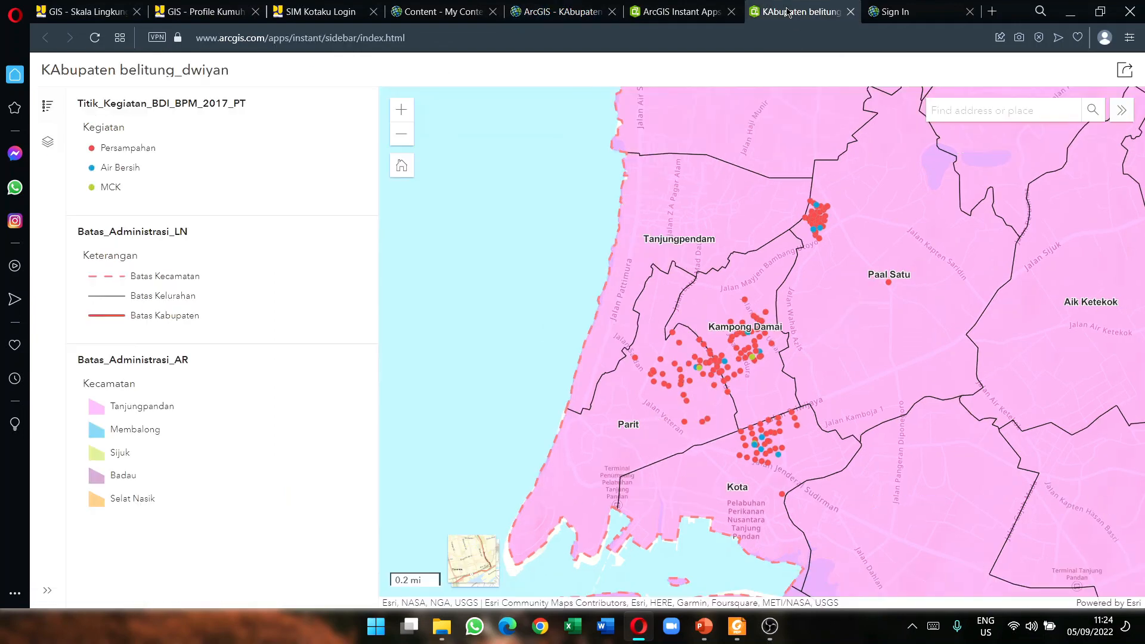
Step: Return from the sidebar app's legend to the Belitung web map in Map Viewer
click(547, 7)
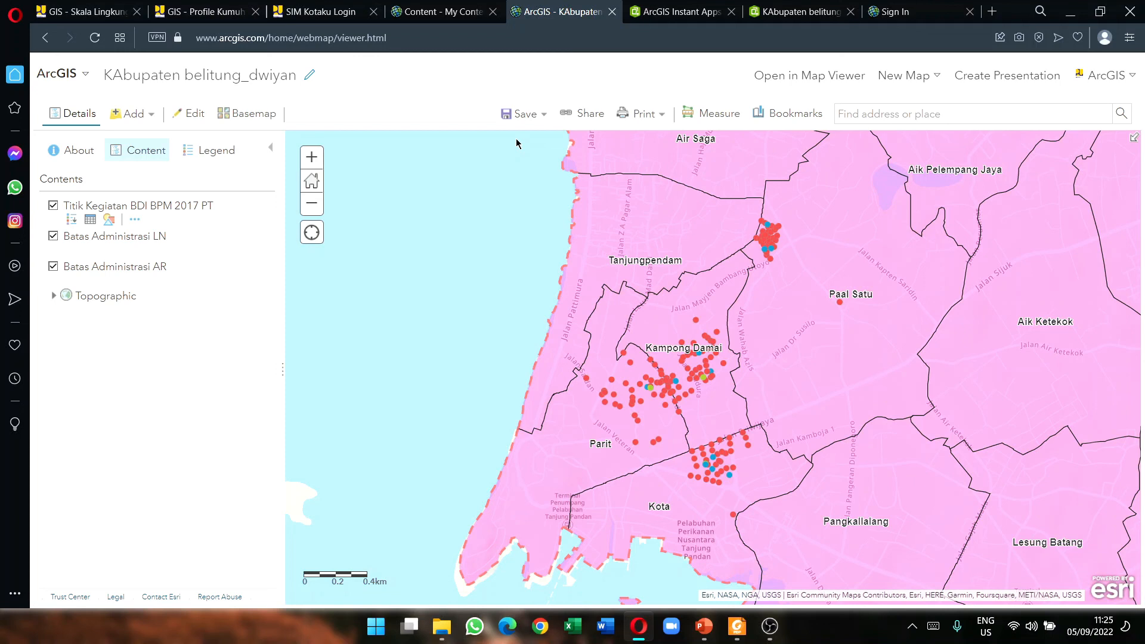
Step: Cycle through the Instant Apps and web map pages, then close the stray ArcGIS sign-in page
click(680, 12)
click(784, 12)
click(567, 6)
click(900, 11)
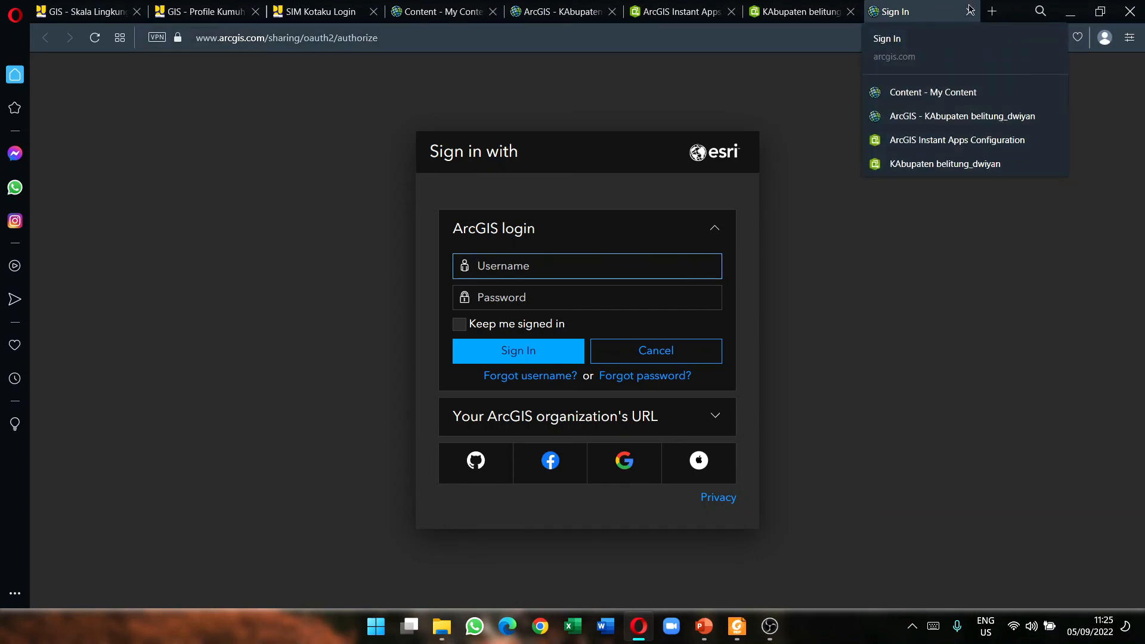
click(971, 12)
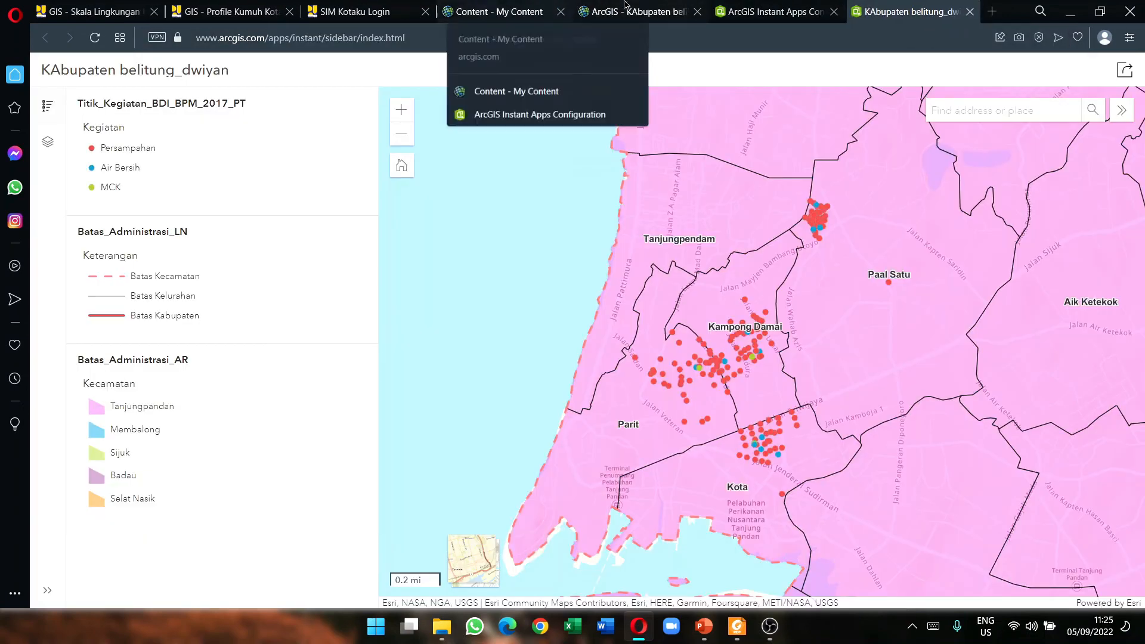
Step: Bring up the My Content page, then switch to the GIS PowerPoint presentation
click(626, 12)
click(504, 11)
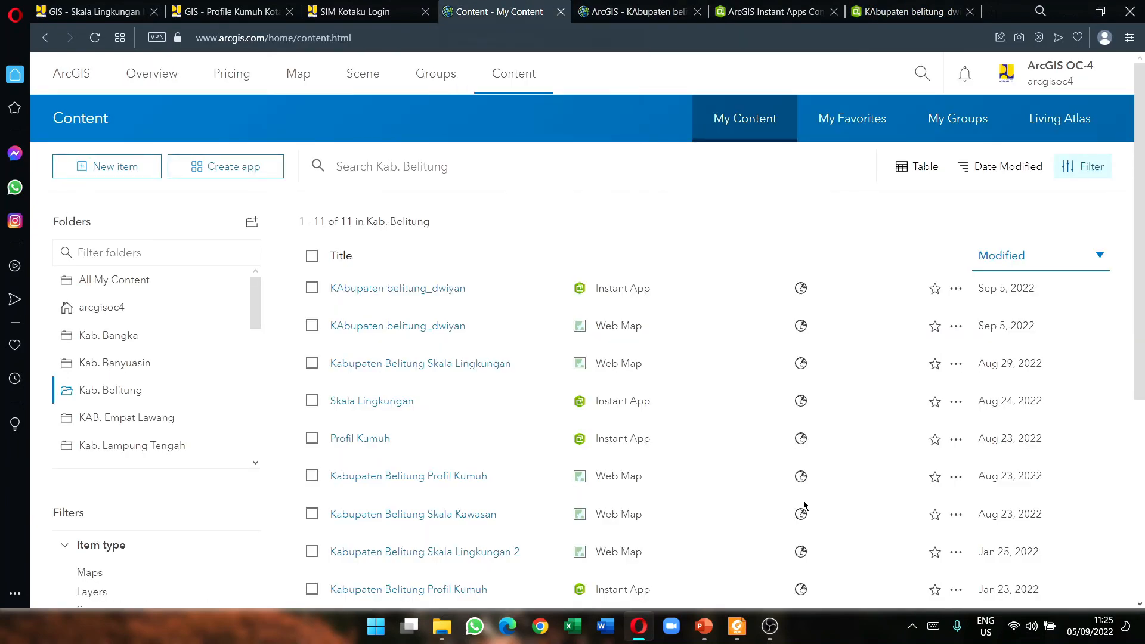
click(703, 626)
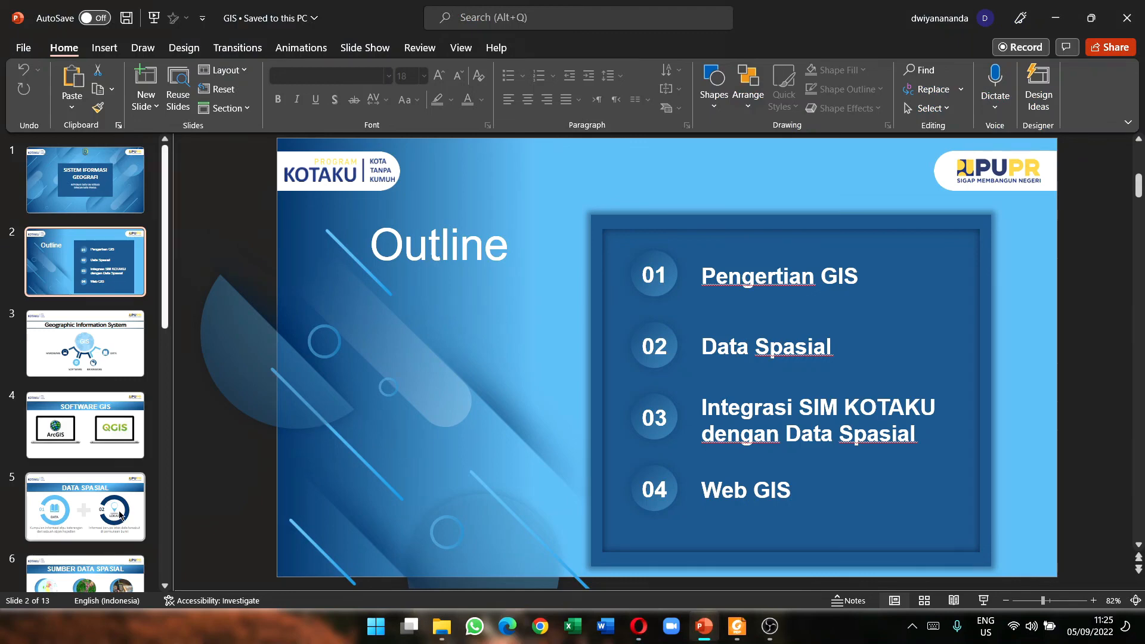
Step: Show slide 11 (Web GIS KOTAKU), then minimize PowerPoint to reach the Kab. Belitung content list
scroll(93, 497, down, 7)
scroll(93, 497, down, 1)
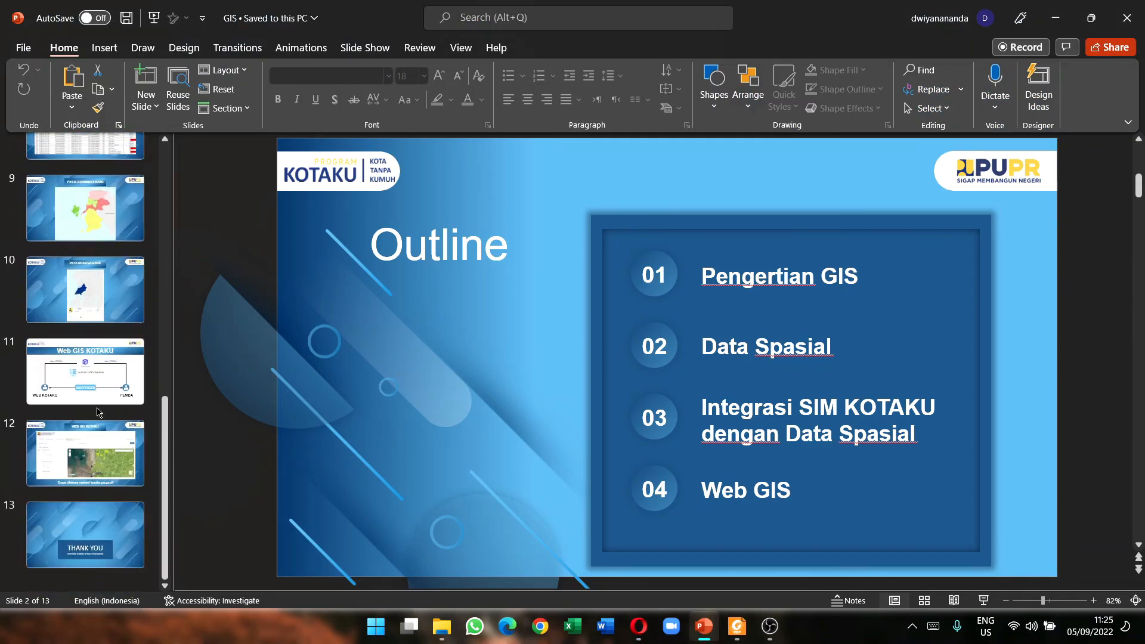
click(105, 395)
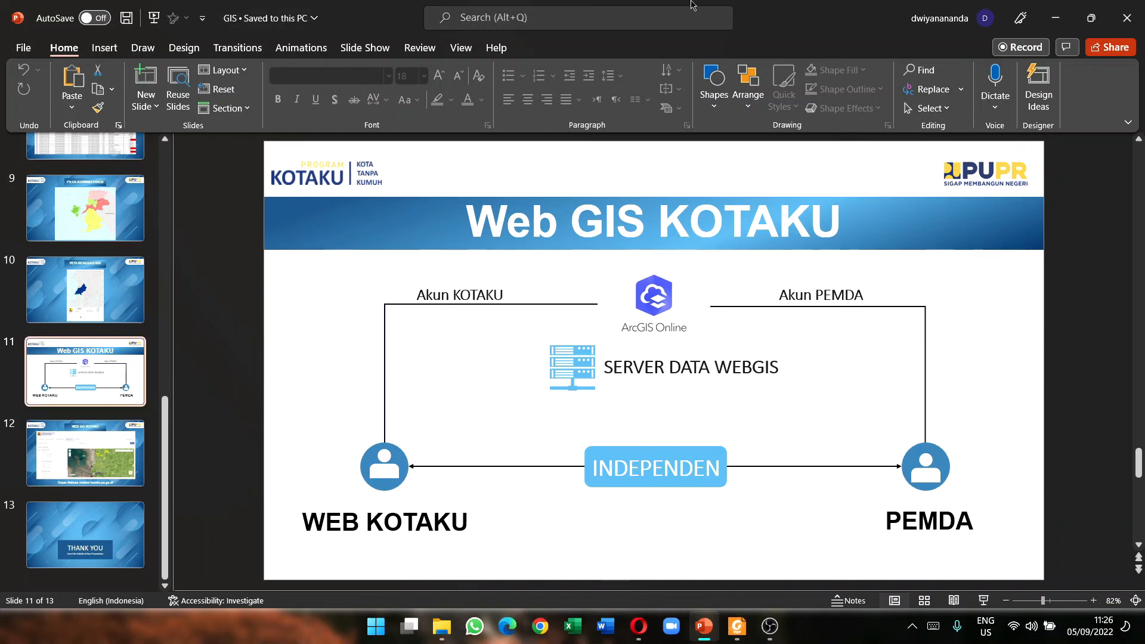
click(1045, 18)
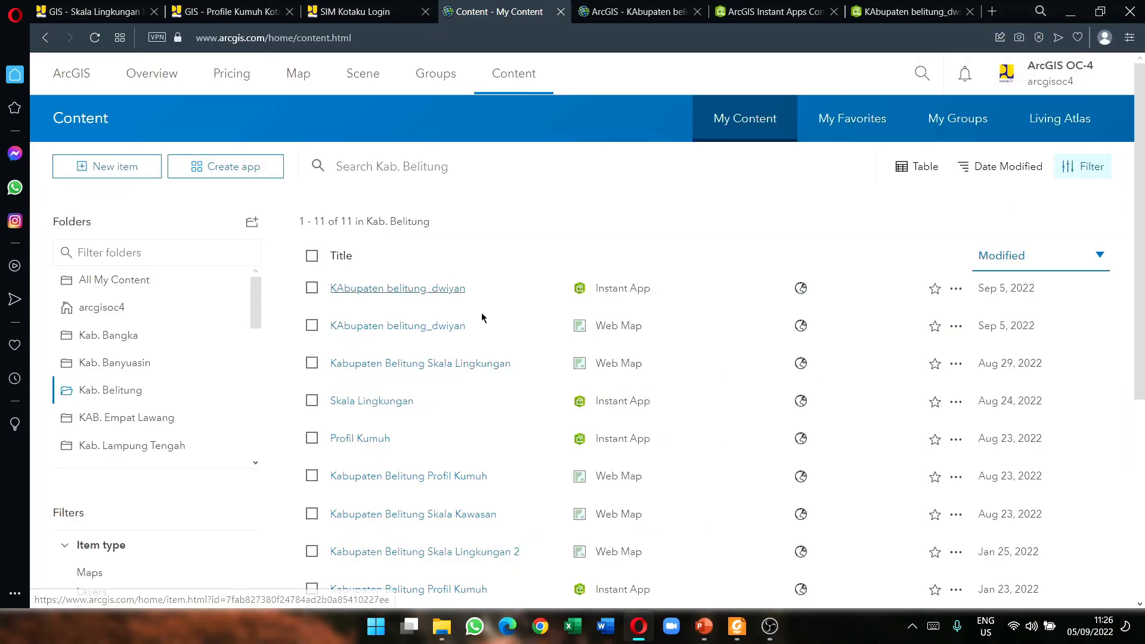